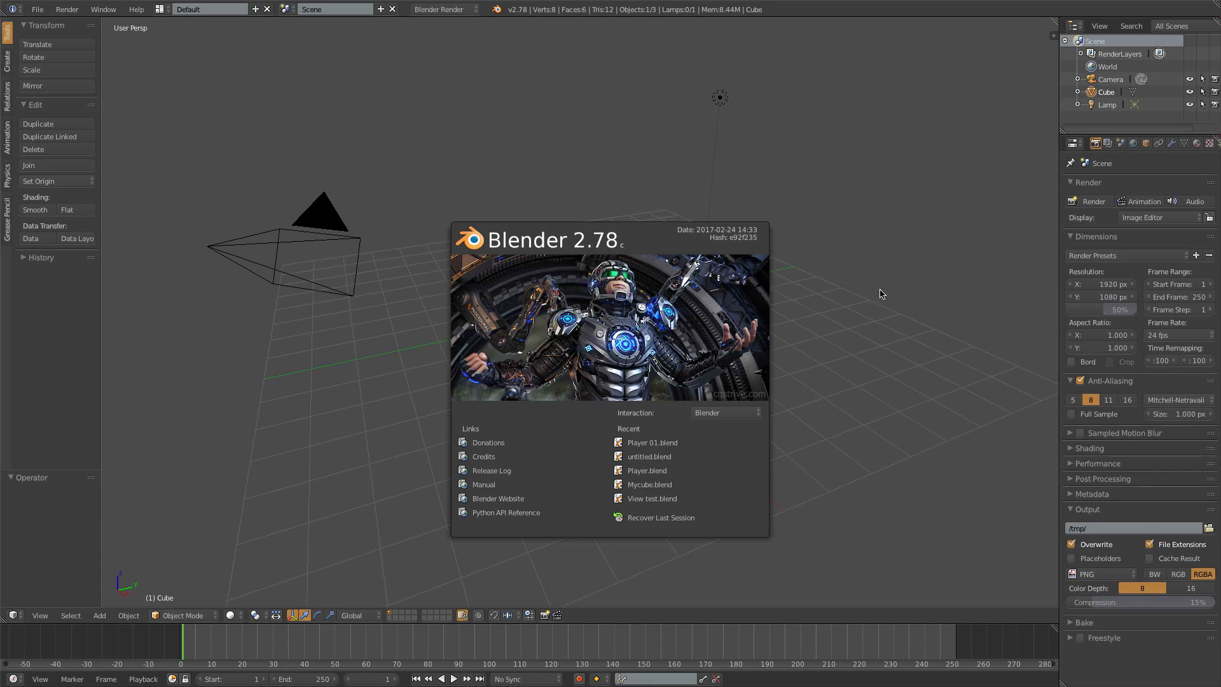
Step: Dismiss the splash screen and delete the camera and lamp from the default scene
click(887, 280)
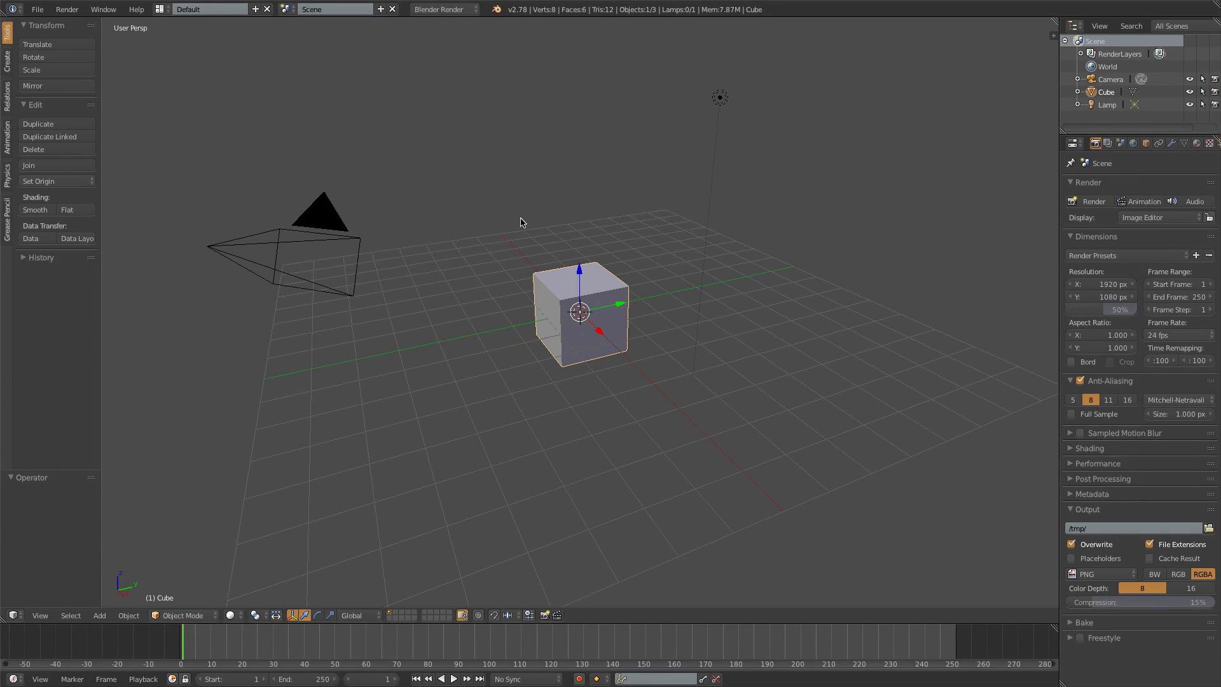
right_click(337, 234)
shift+right_click(719, 99)
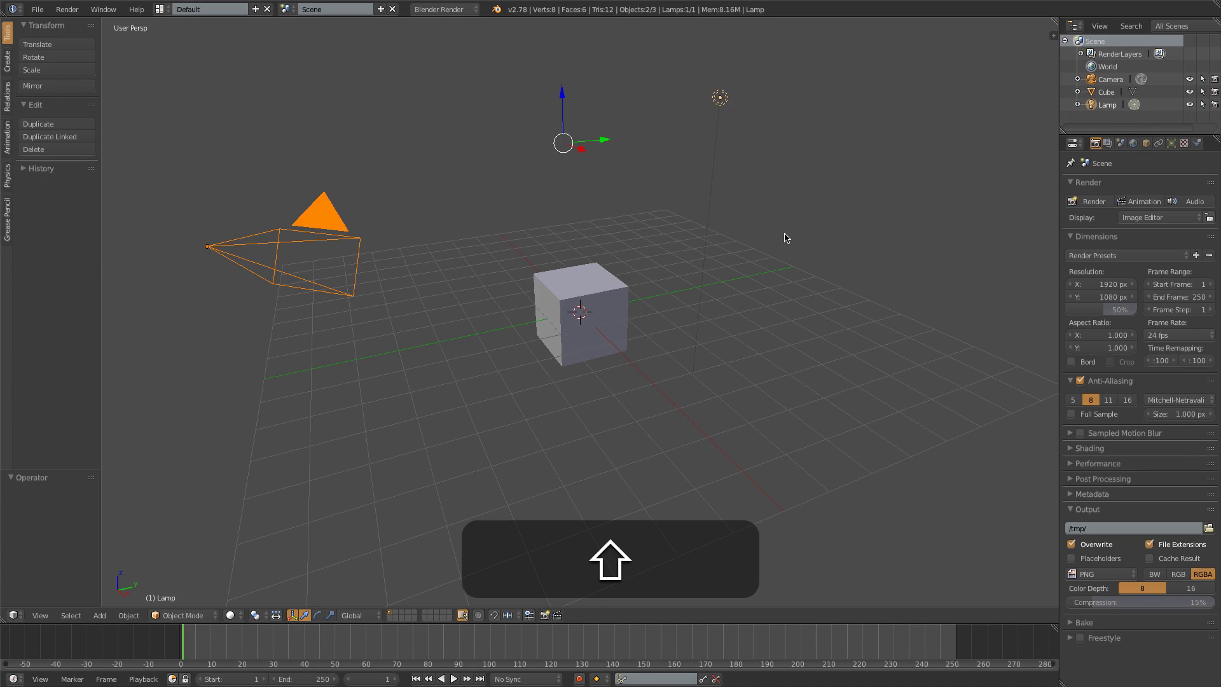
key(x)
click(776, 237)
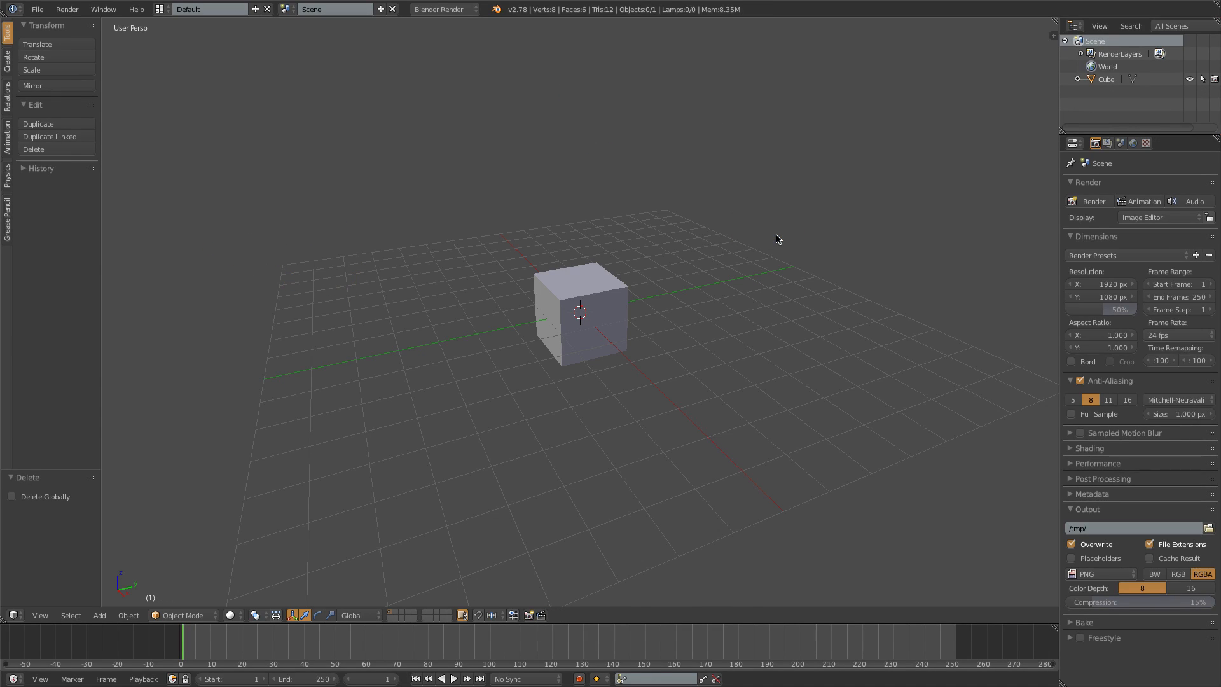
Step: Enable background images for the 3D view and load Player front.jpg from the Desktop as the first one
key(n)
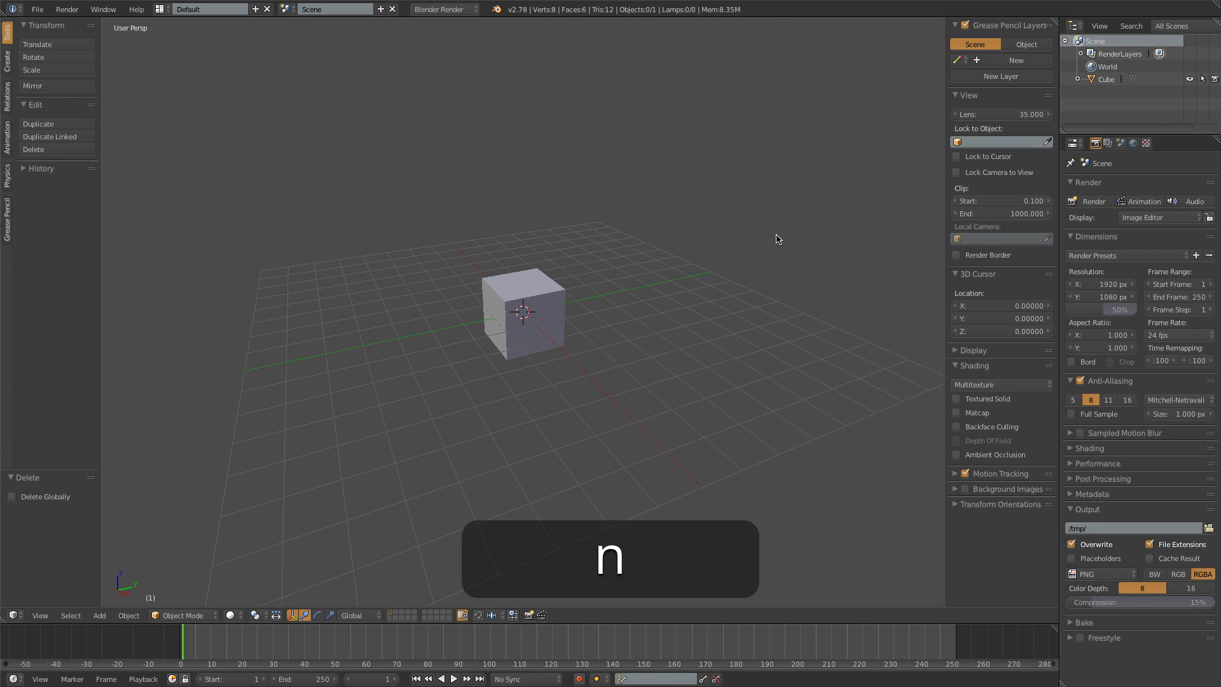
click(955, 489)
click(1002, 508)
click(1011, 582)
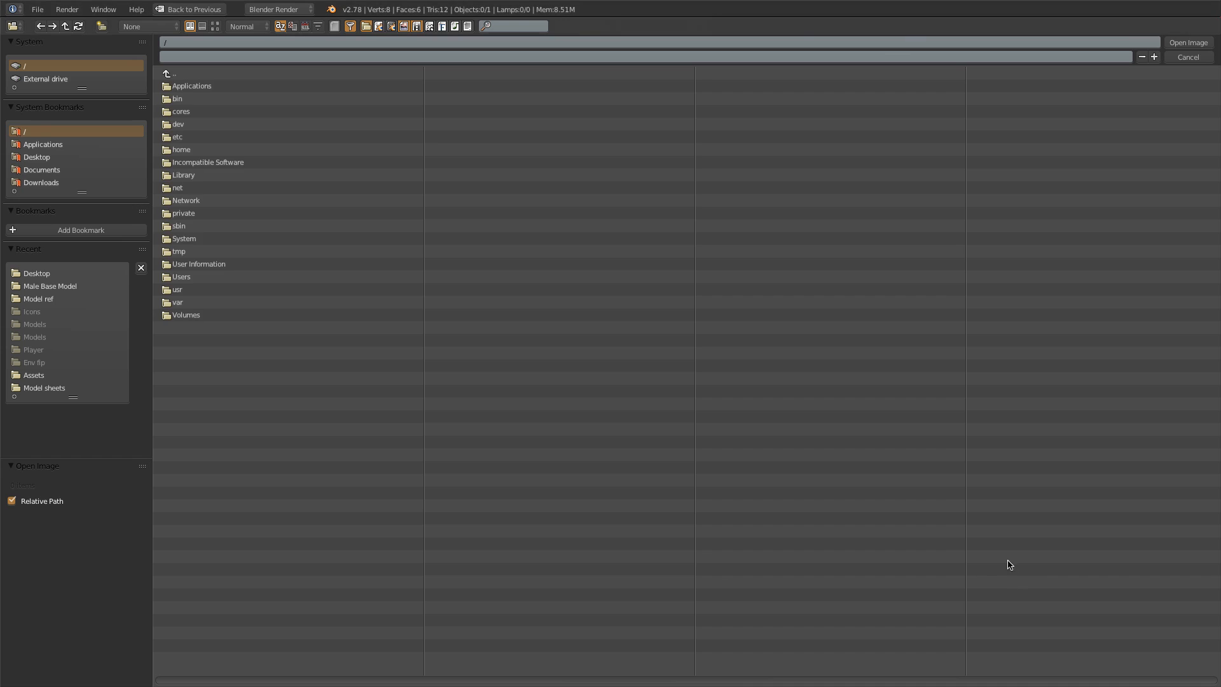
click(46, 157)
click(210, 98)
click(1187, 42)
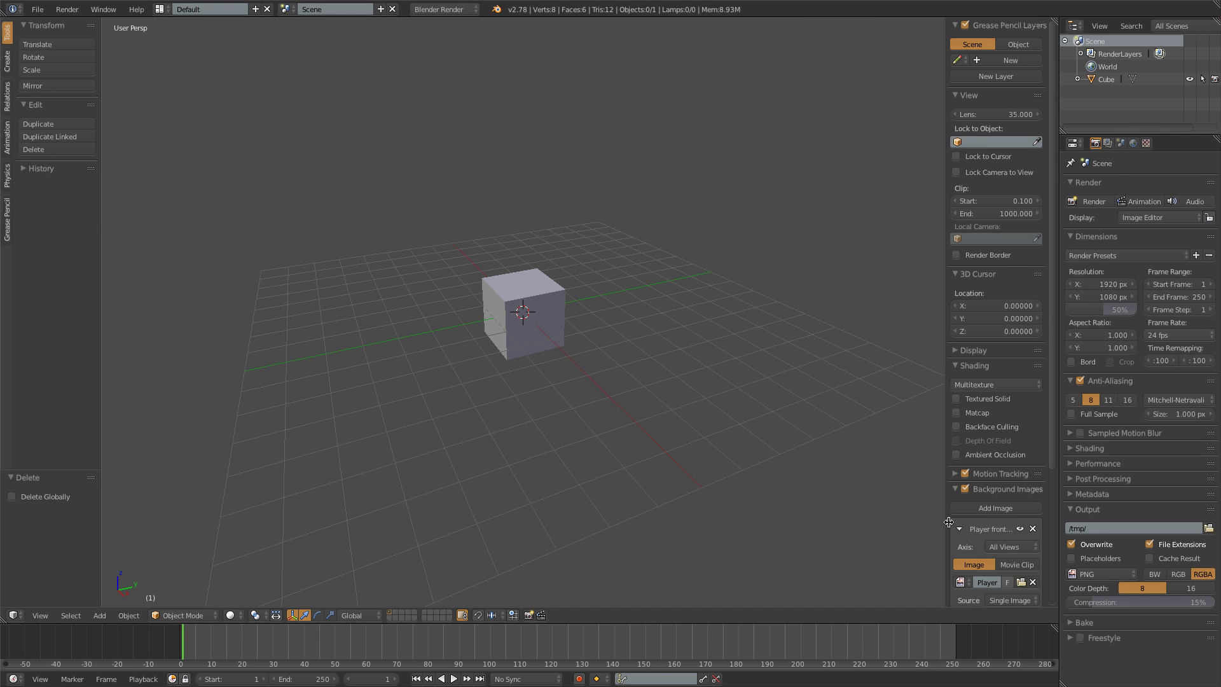
Step: Add a second background image using Player side.jpg from the Desktop, and collapse the settings of both image entries
scroll(963, 533, down, 5)
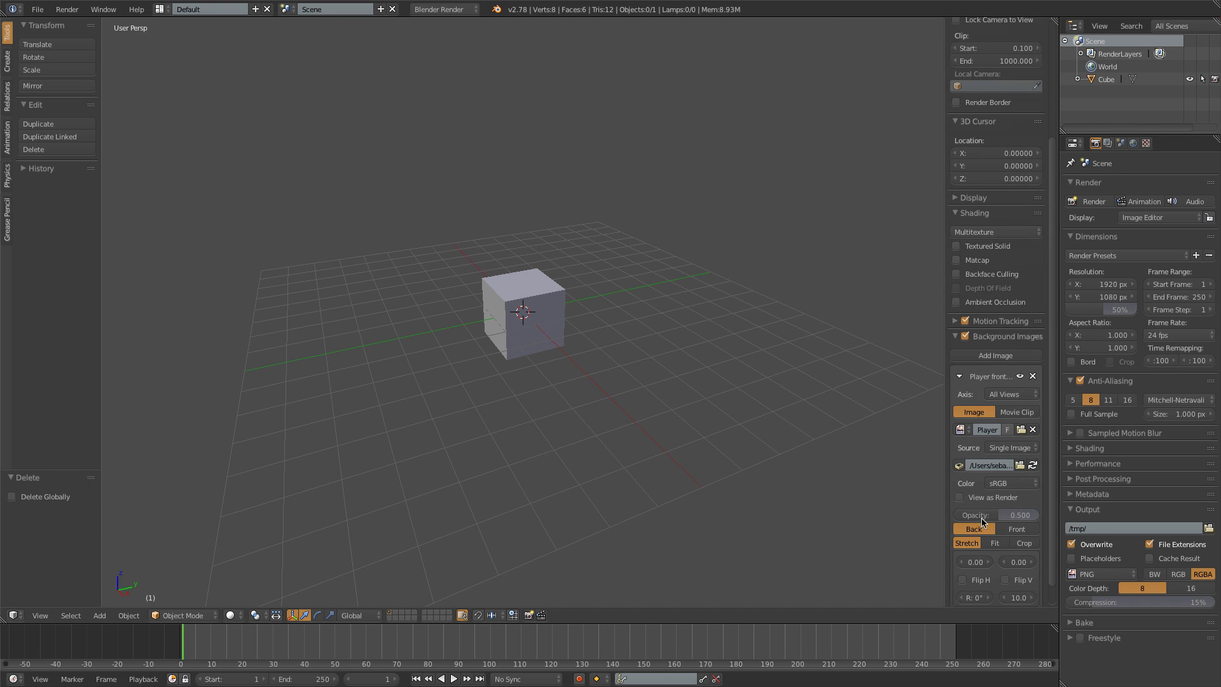
click(990, 355)
scroll(990, 359, down, 3)
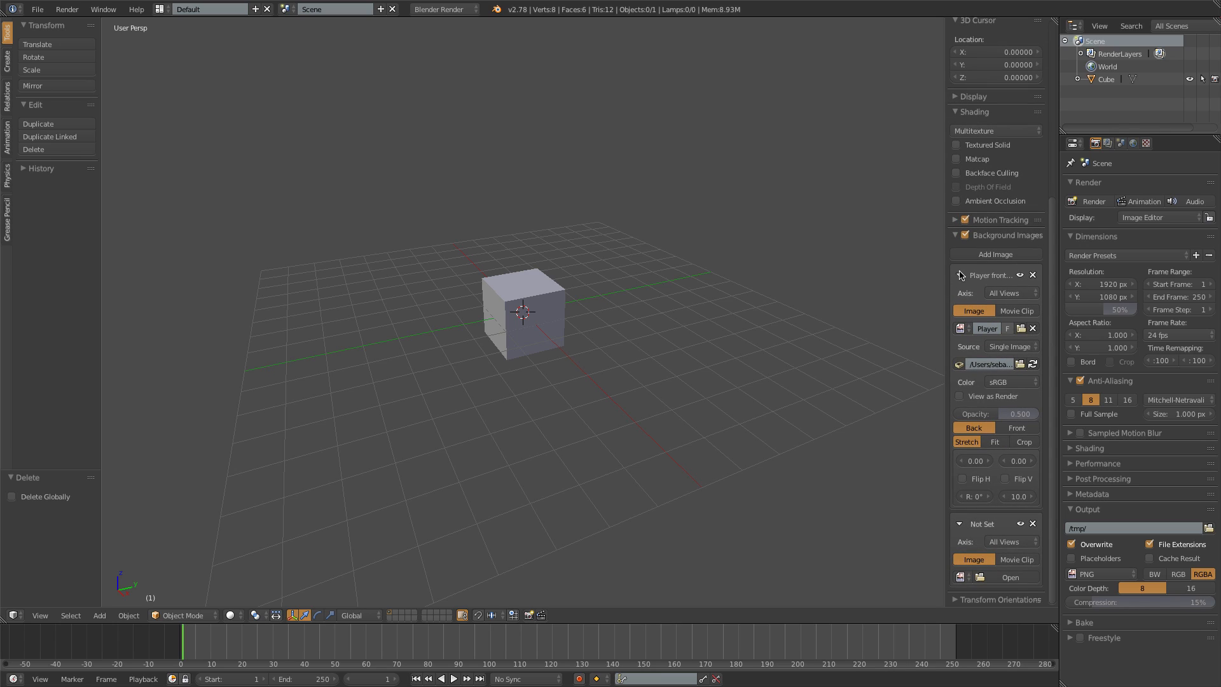
click(960, 275)
click(1025, 370)
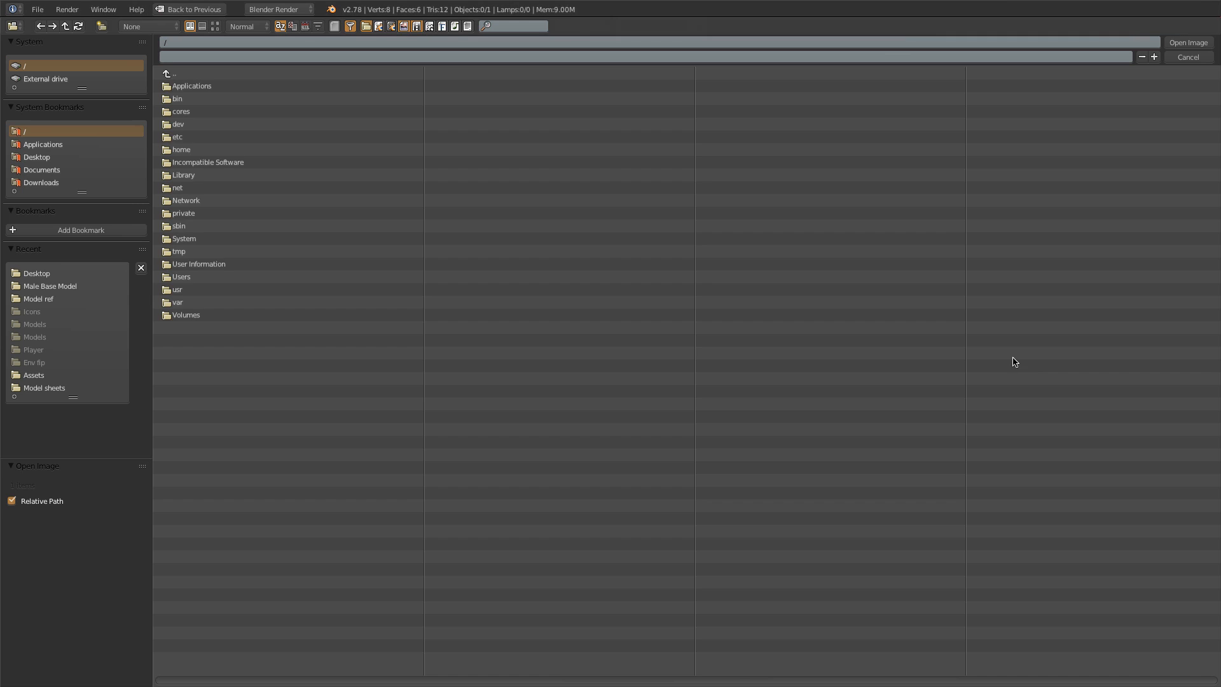
click(37, 157)
click(188, 112)
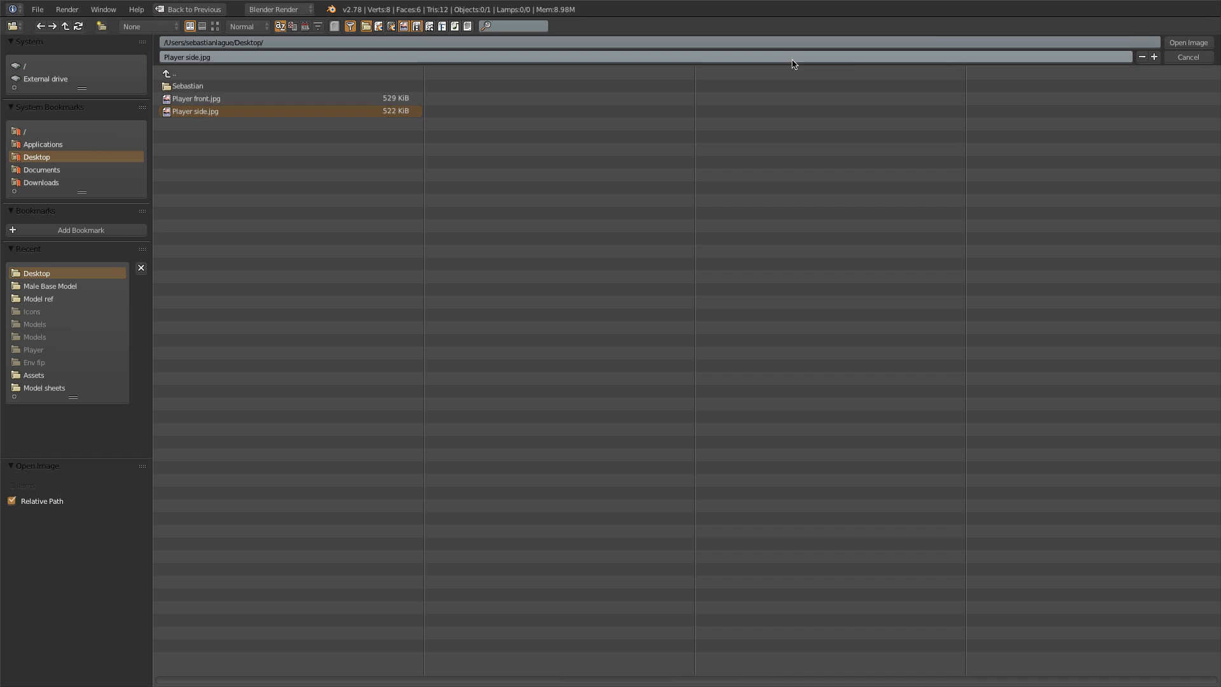
click(1180, 45)
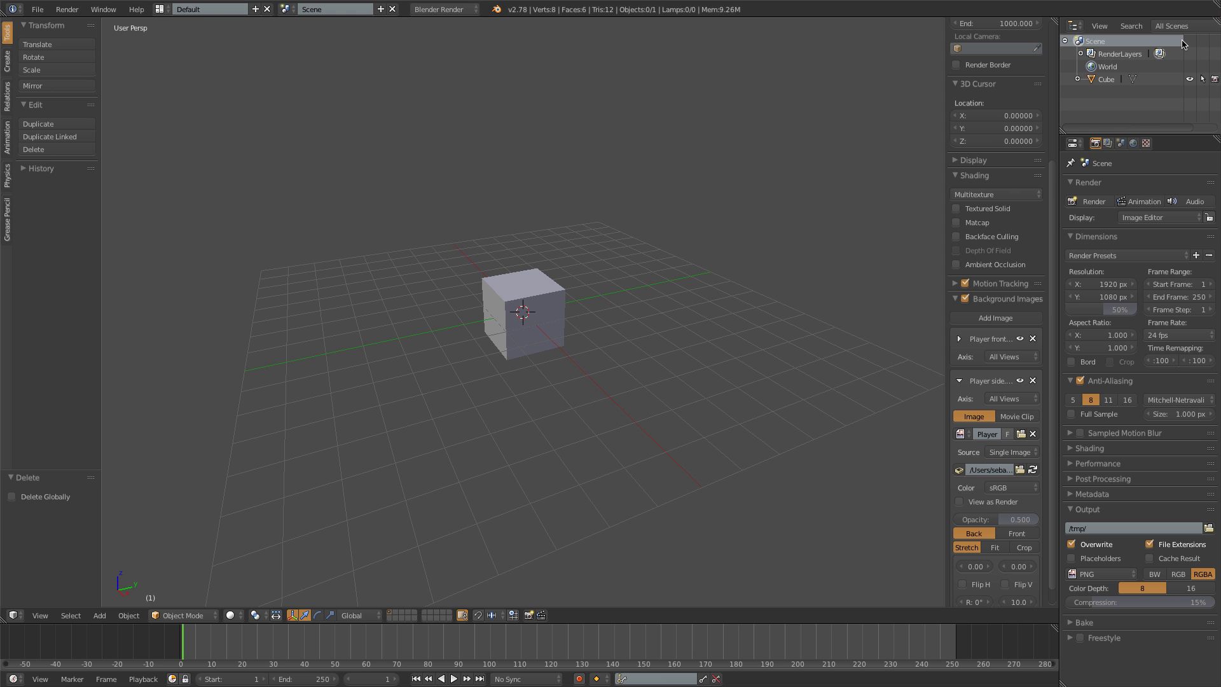
click(960, 380)
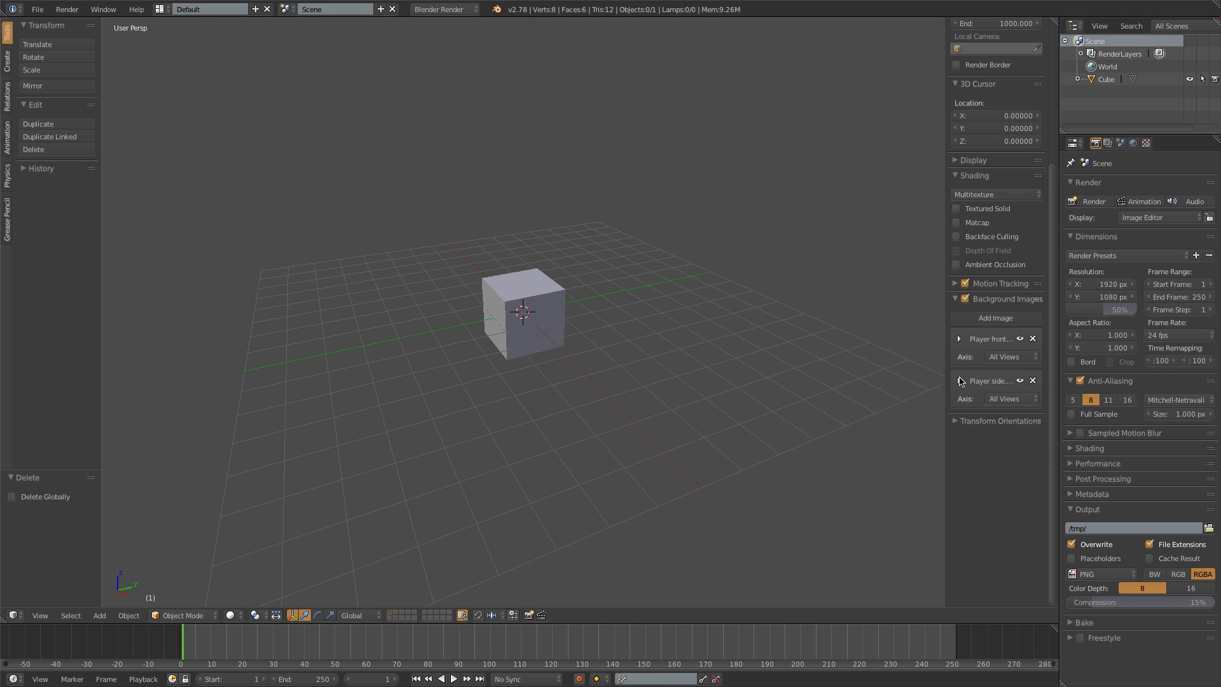
Step: Assign the Player front image to the Front view axis and the Player side image to the Right view axis
click(1007, 358)
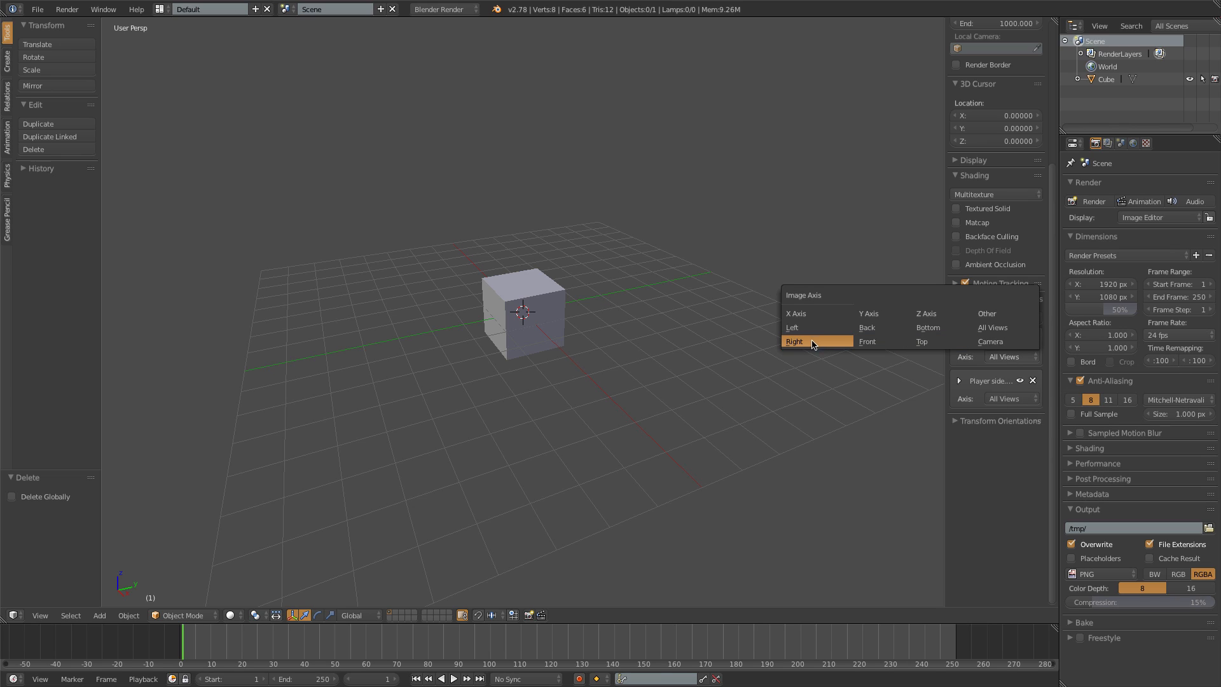
click(868, 344)
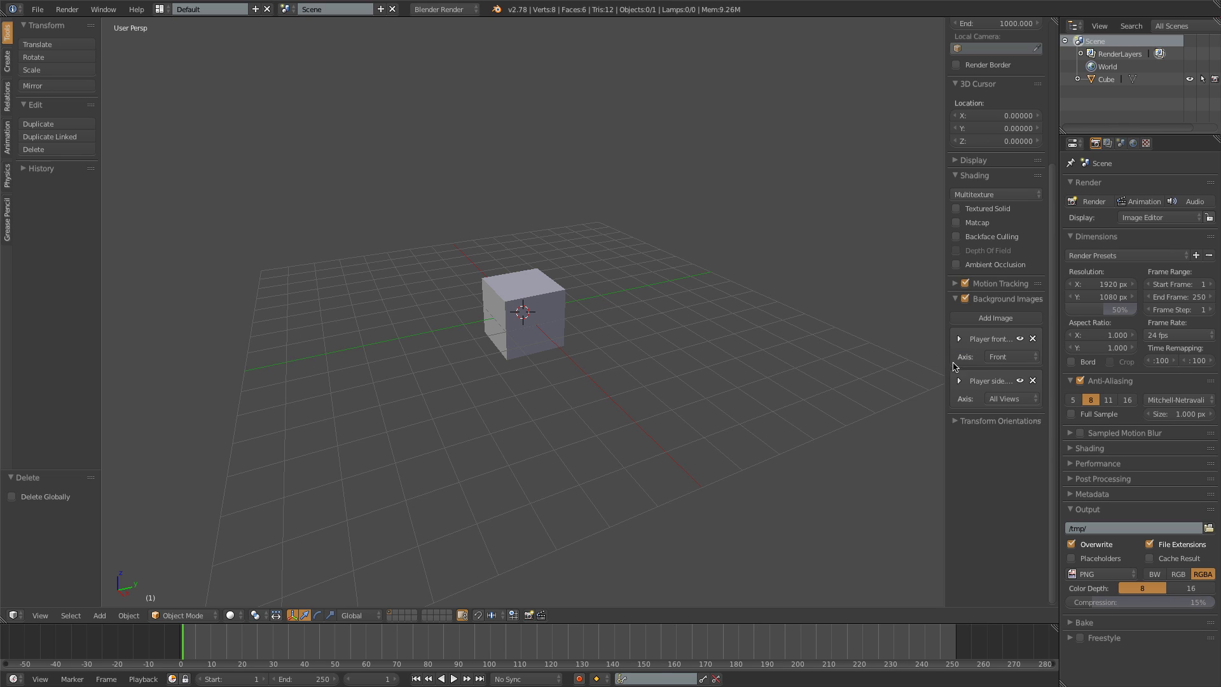
click(1004, 400)
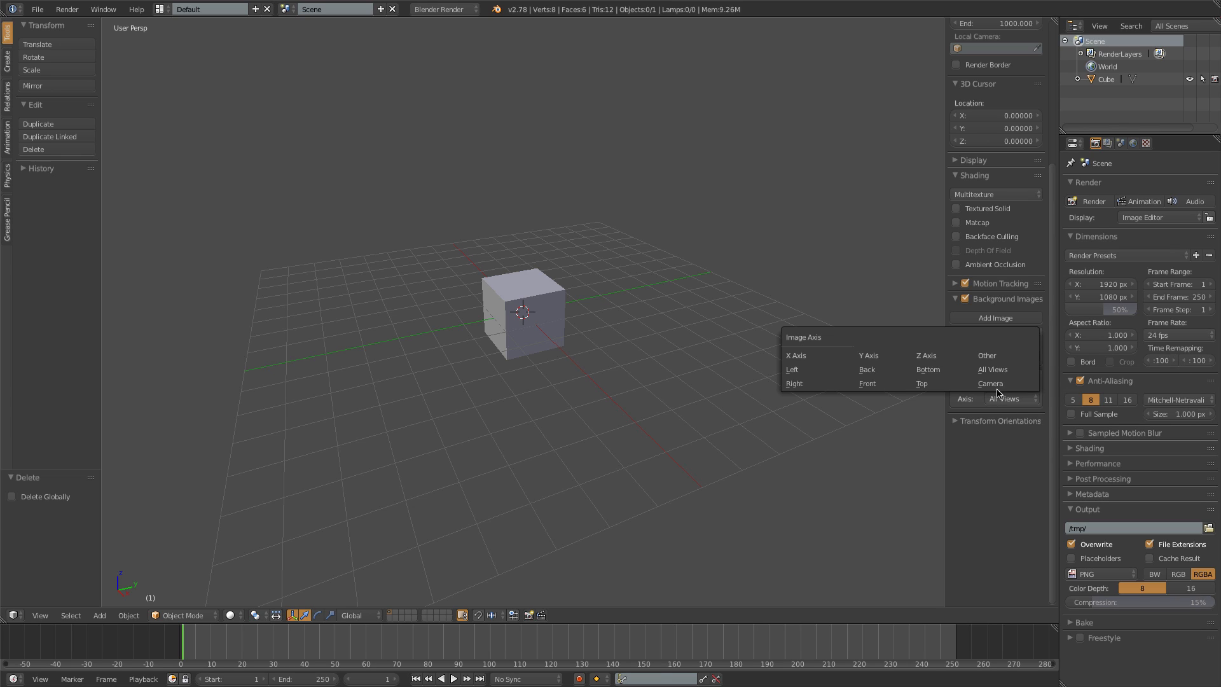
click(803, 385)
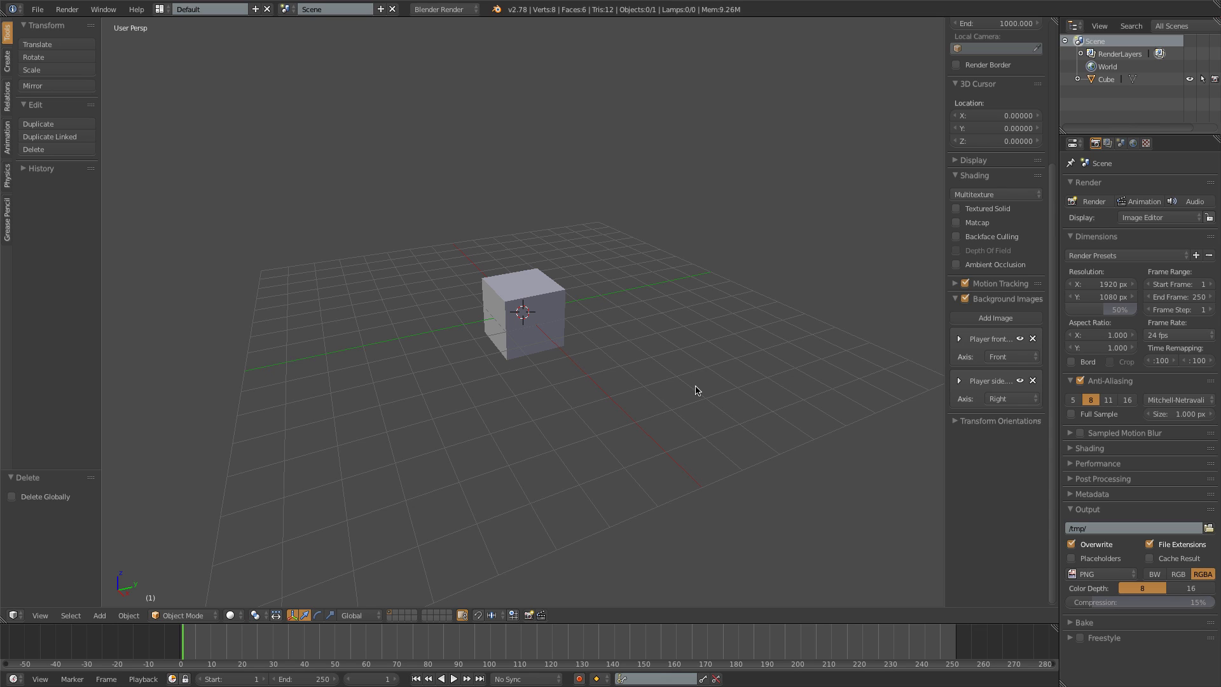
Step: Switch the viewport to orthographic projection and check the reference images in the front and right views
key(5)
key(5)
key(KP_5)
key(KP_1)
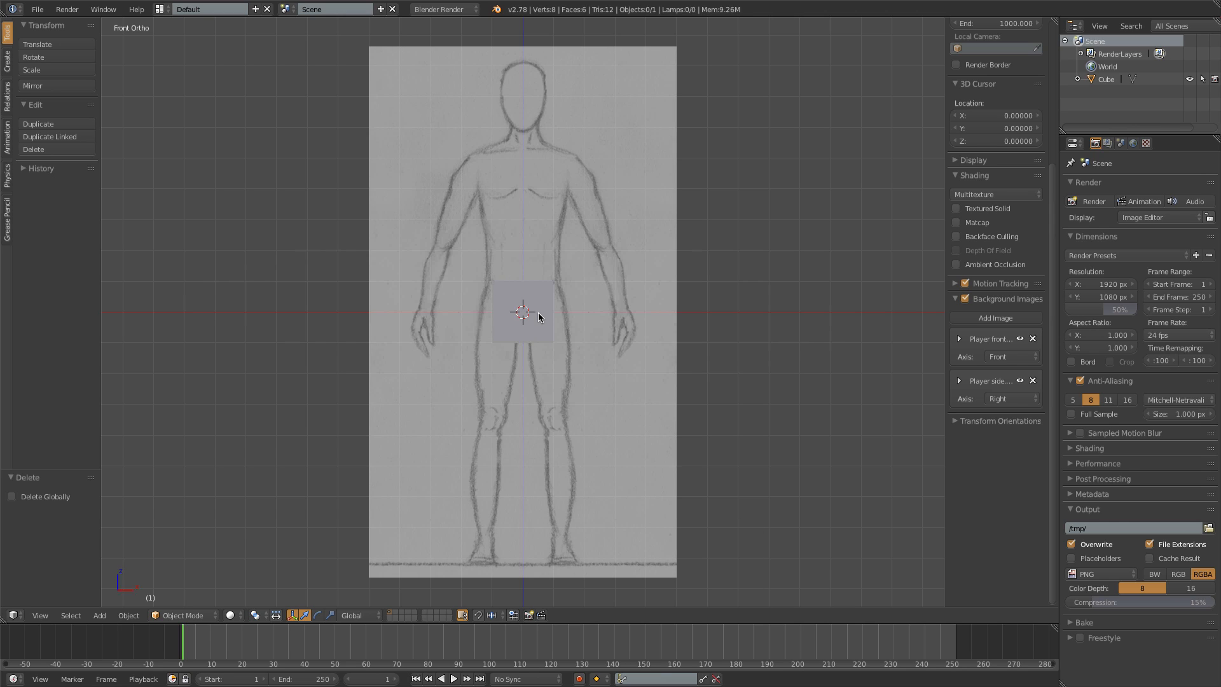
key(KP_3)
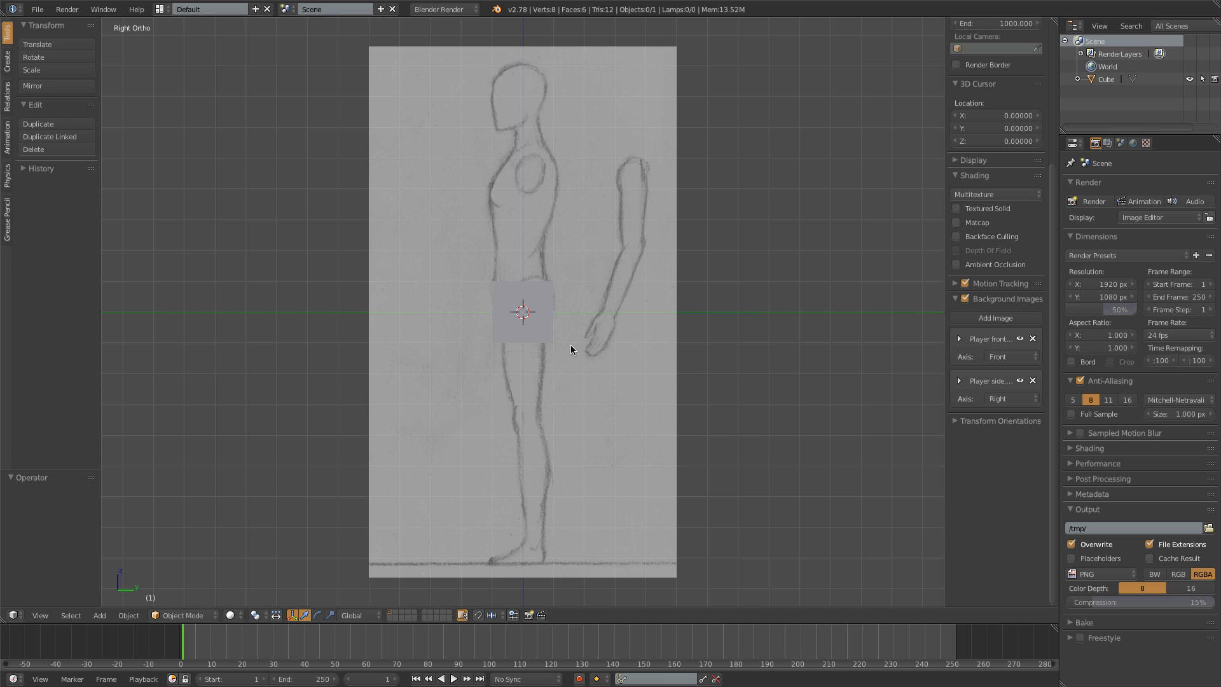
Step: Hide the properties and tool shelves of the 3D view and return to the front orthographic view
key(n)
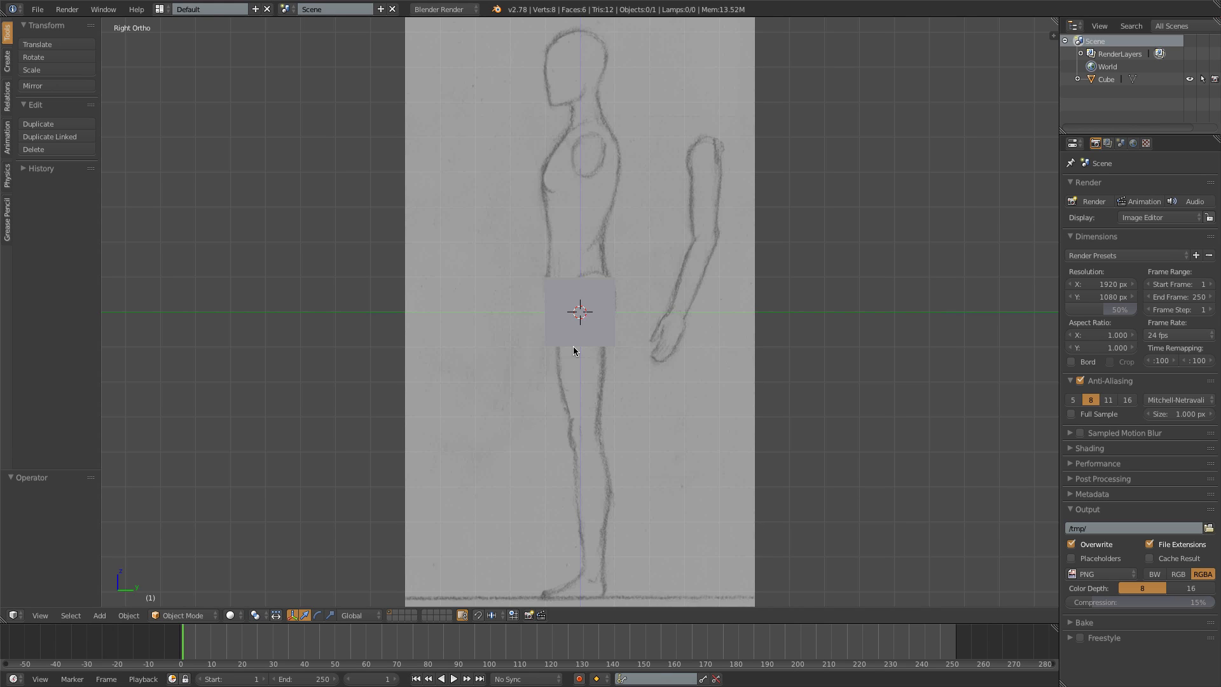
key(t)
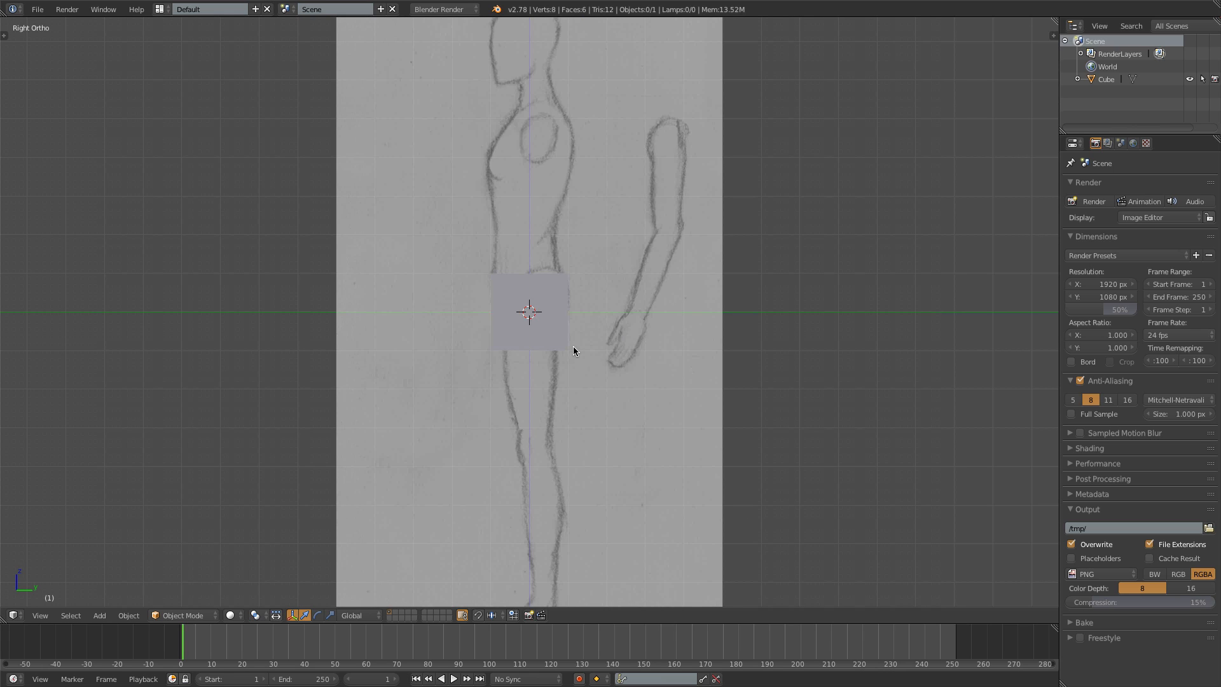
key(KP_1)
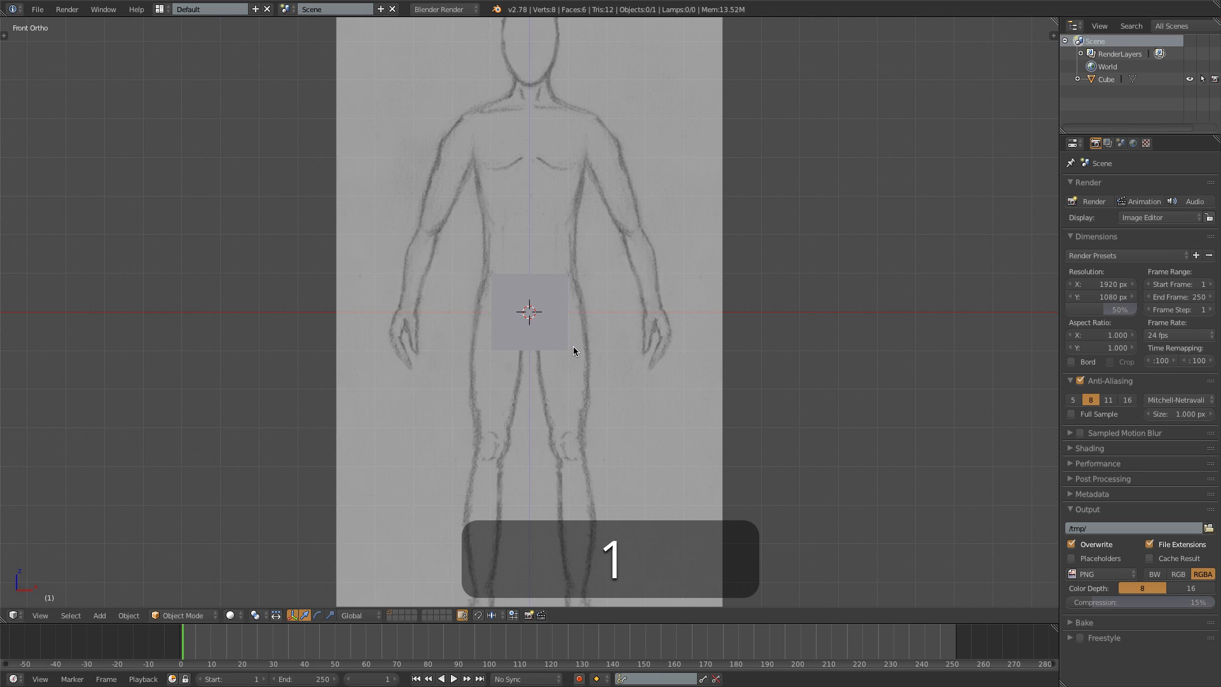
Step: Edit the cube's mesh and add a vertical loop cut exactly through its centre
right_click(548, 321)
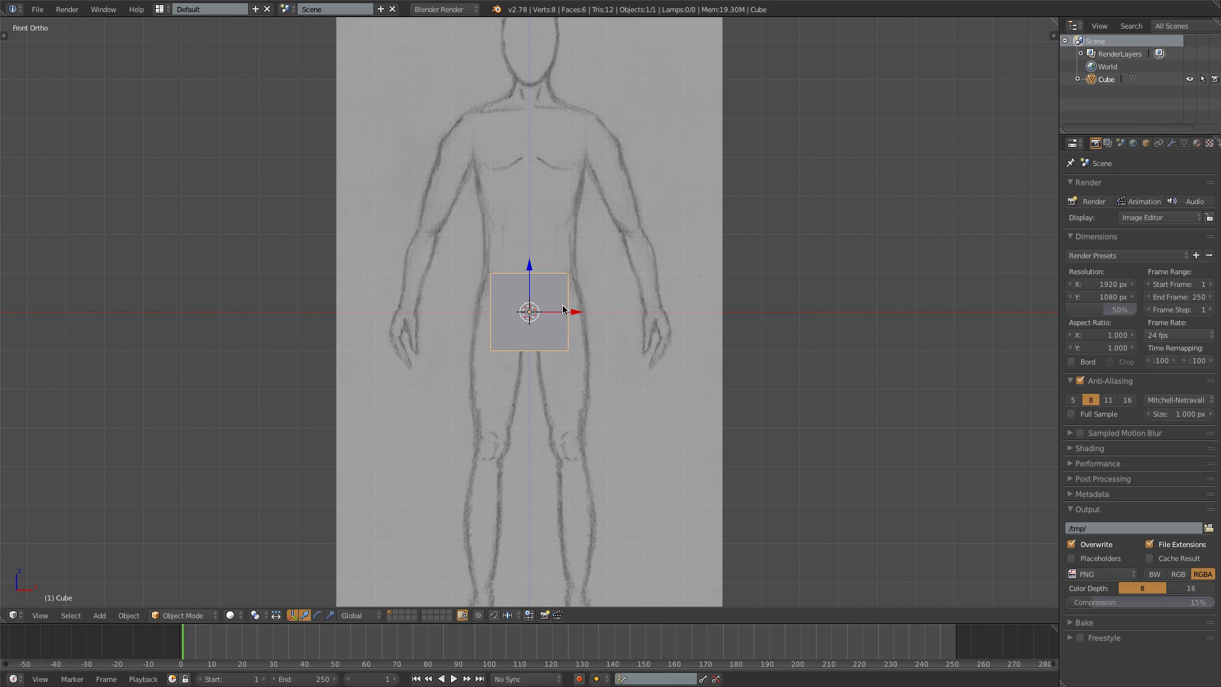
key(Tab)
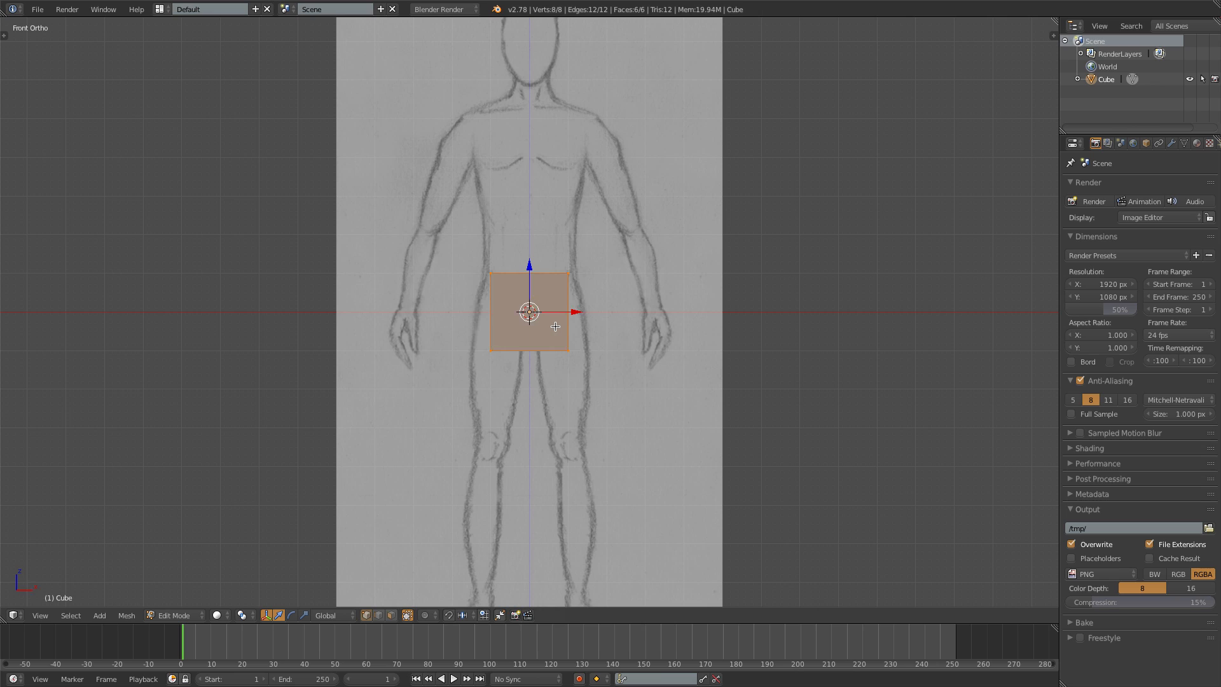
key(ctrl+r)
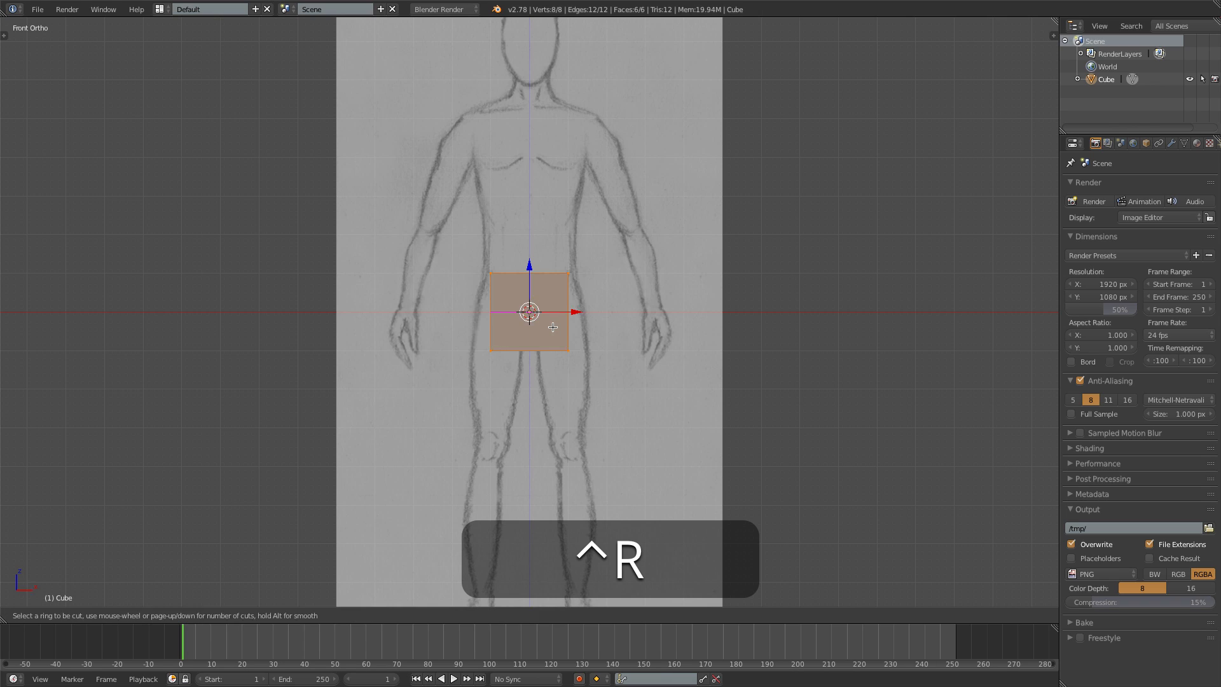
click(538, 280)
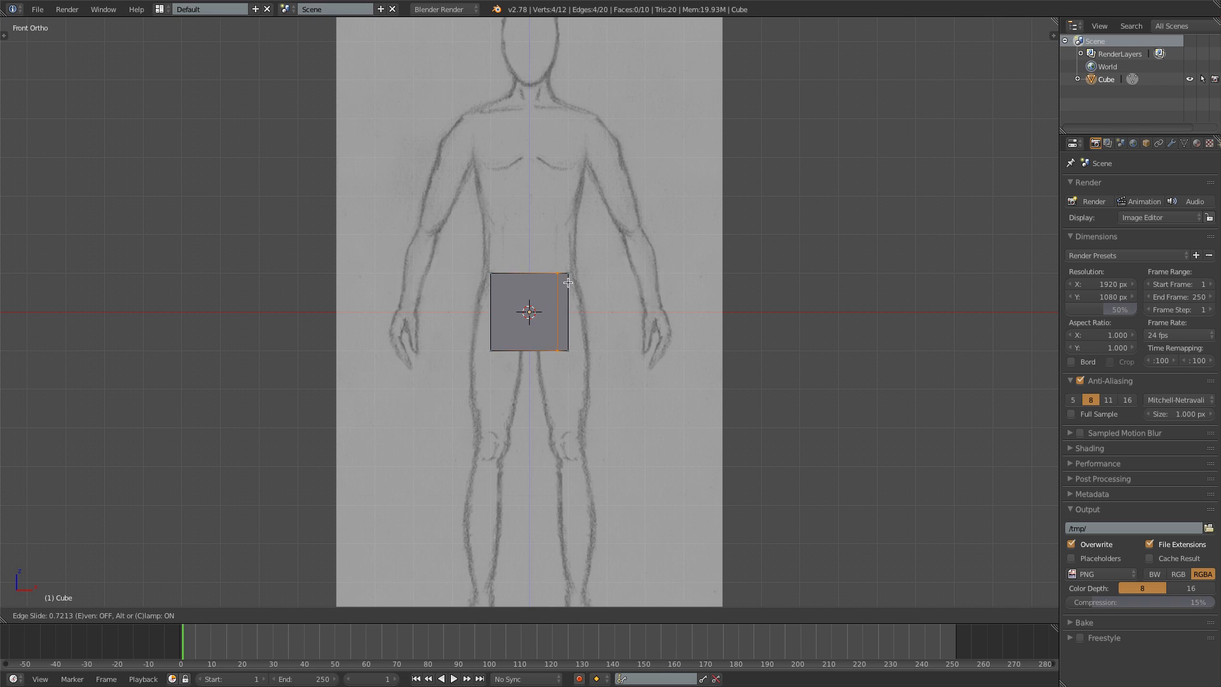
right_click(527, 297)
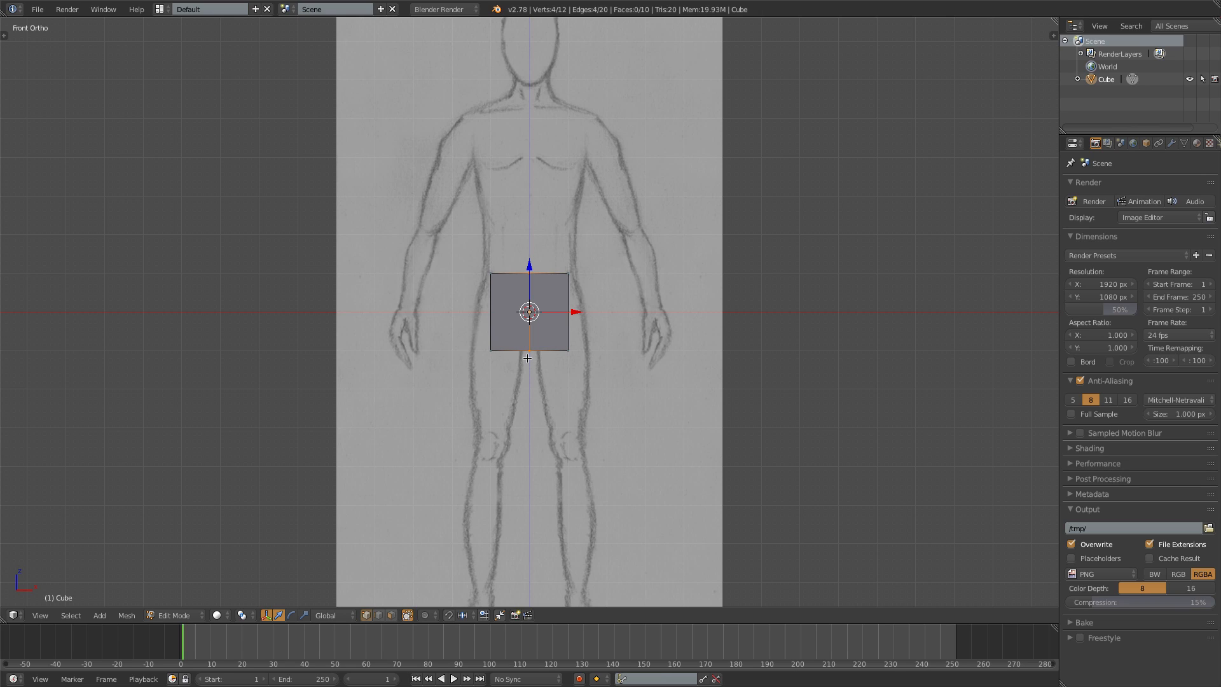
Step: Try to box-select the cube's left half in solid shading and inspect the selection from an angle
key(b)
drag(435, 237, 540, 392)
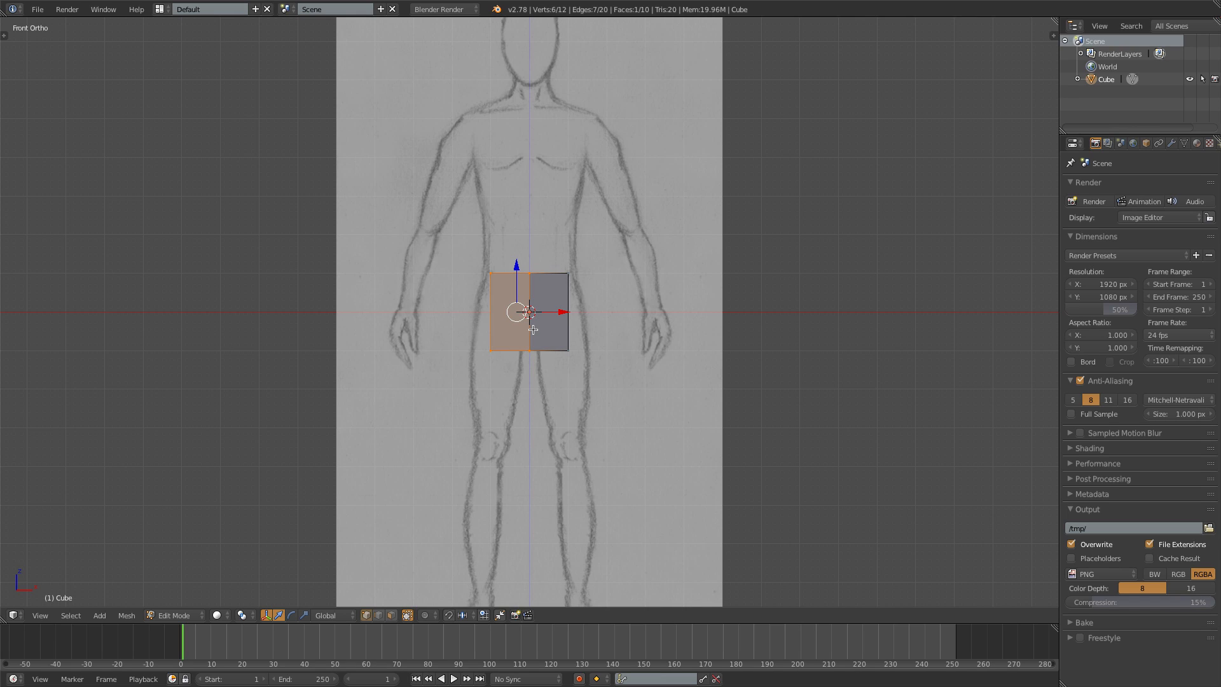
middle_drag(469, 349, 509, 386)
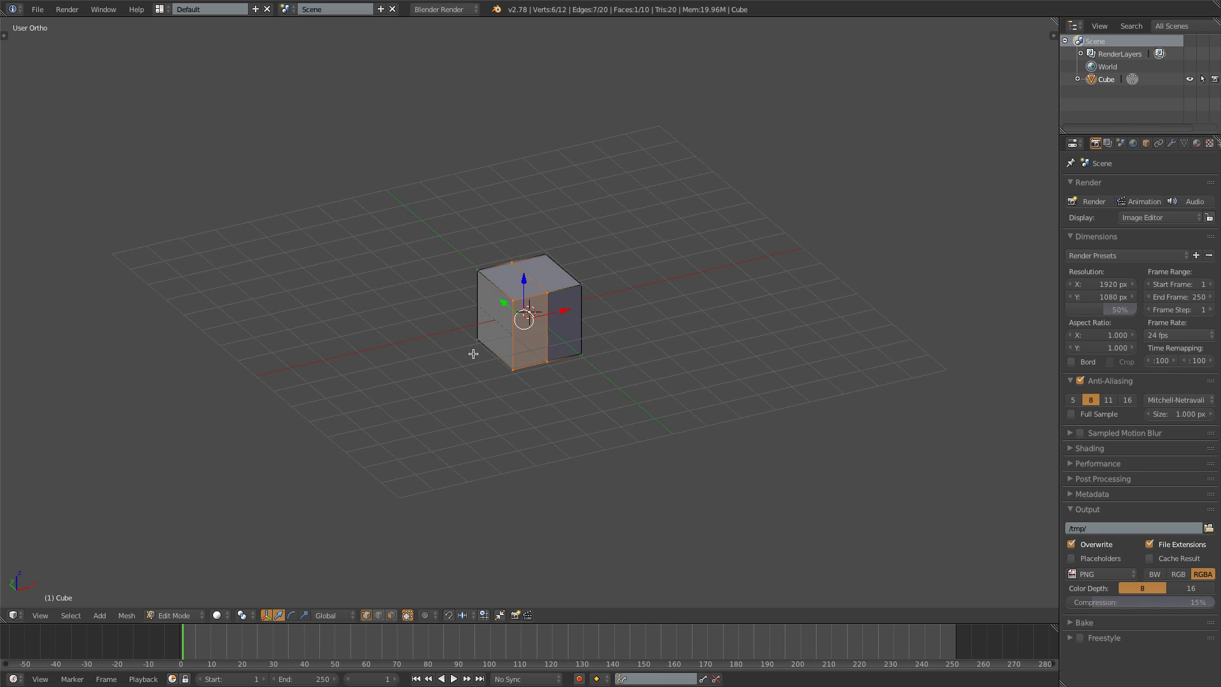
key(1)
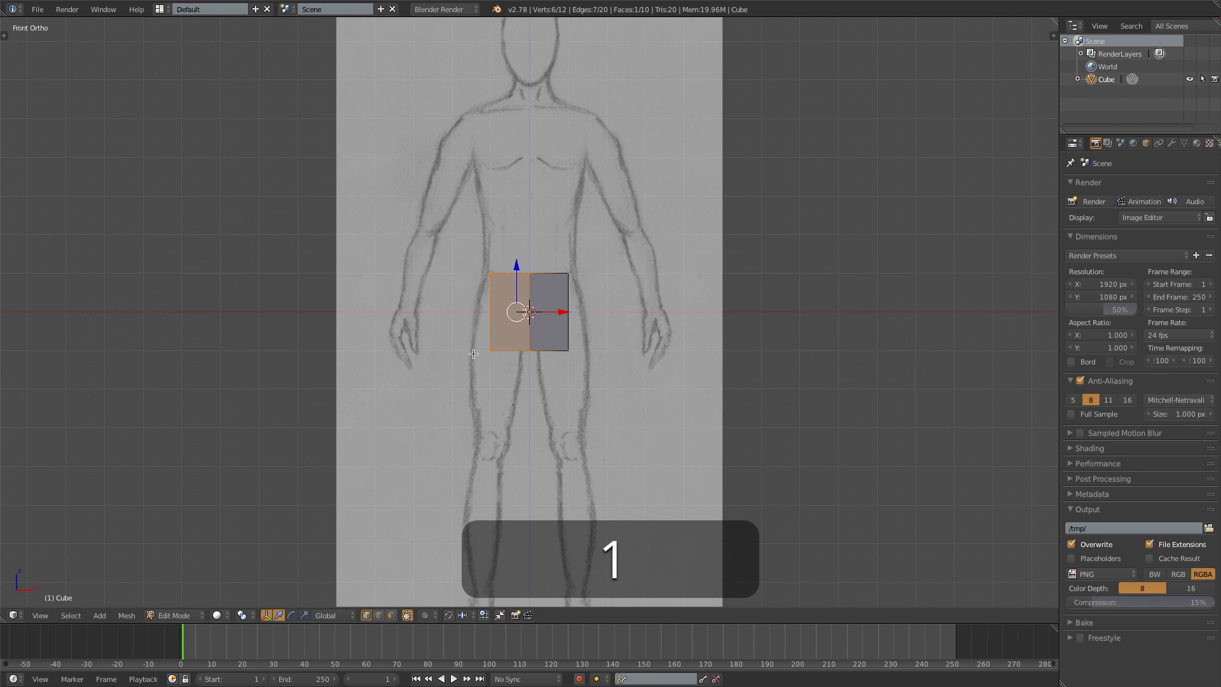
Step: Switch to wireframe shading, box-select the whole left half of the cube through the mesh and delete its faces
key(z)
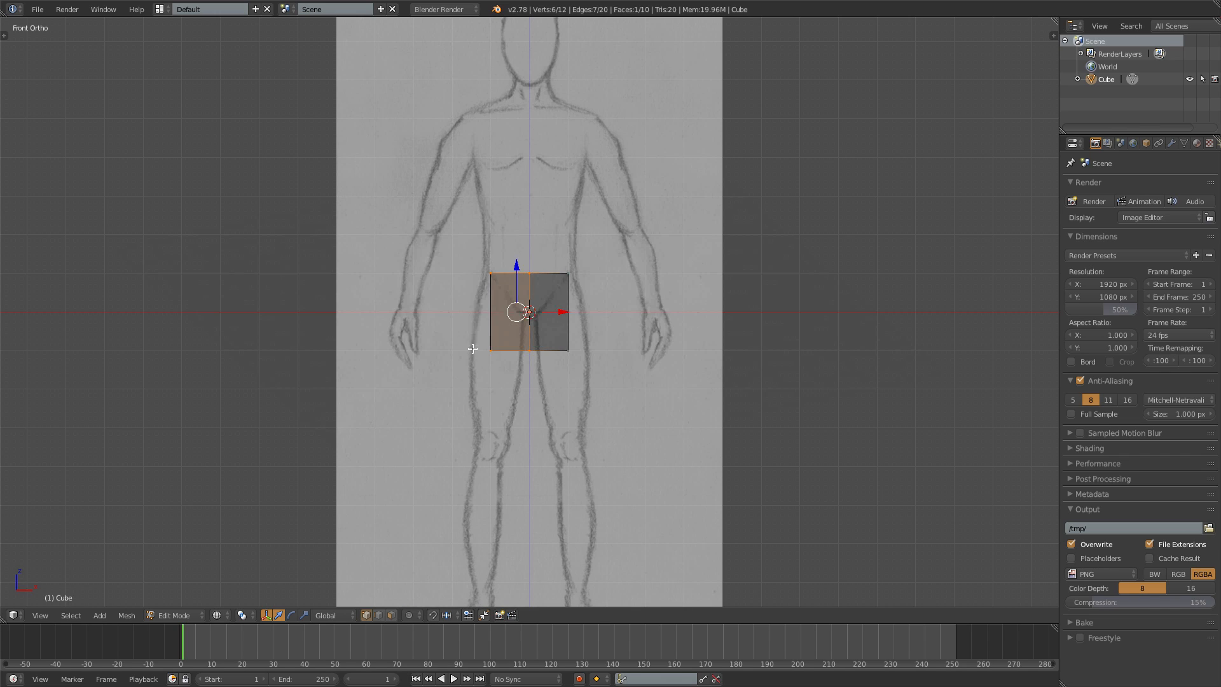
key(b)
drag(401, 226, 540, 400)
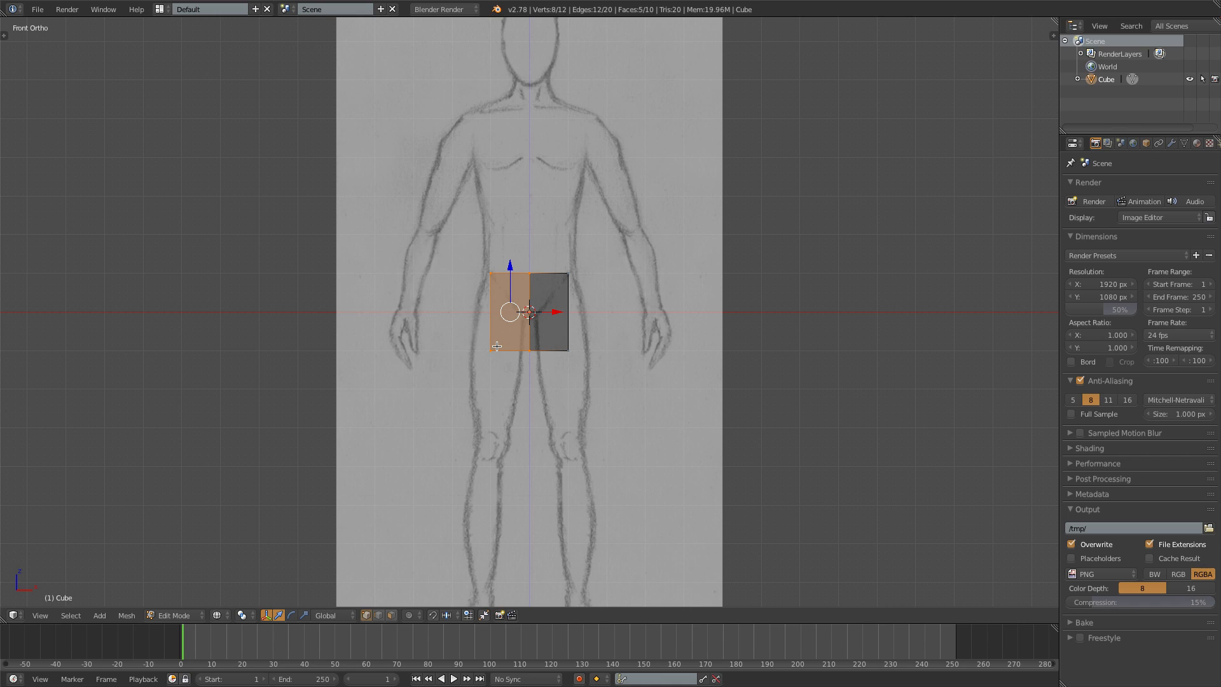
key(x)
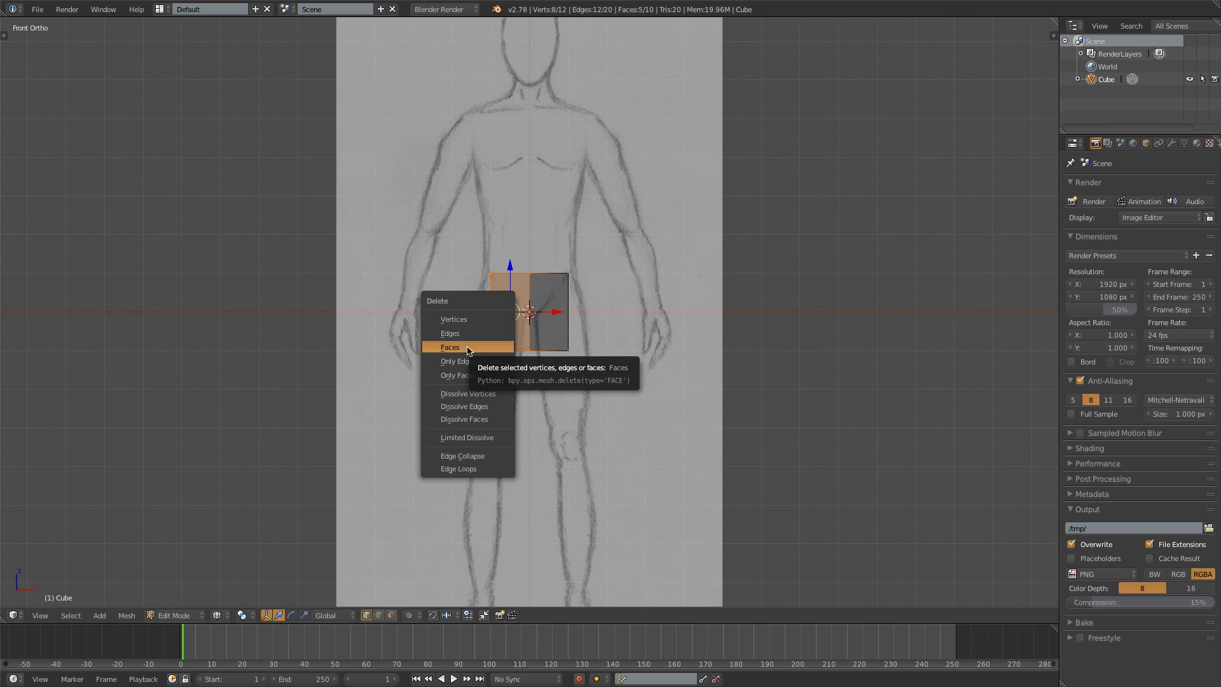
click(465, 348)
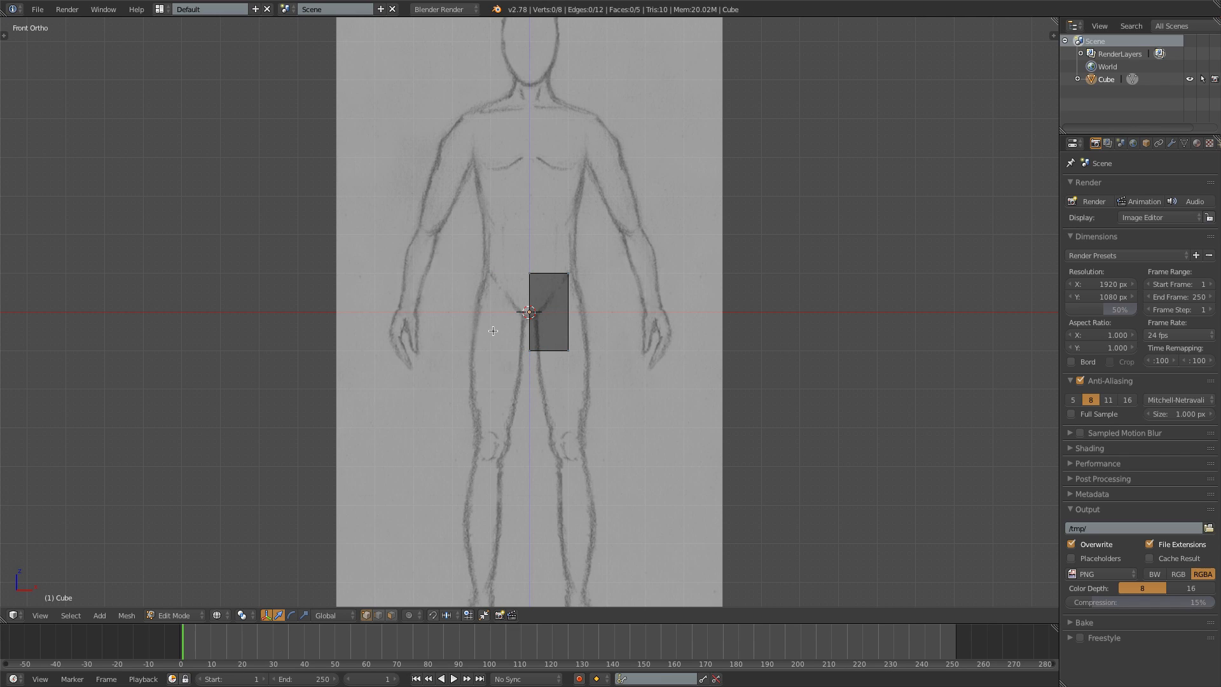
Step: Add a Mirror modifier to the remaining half of the cube
click(1171, 144)
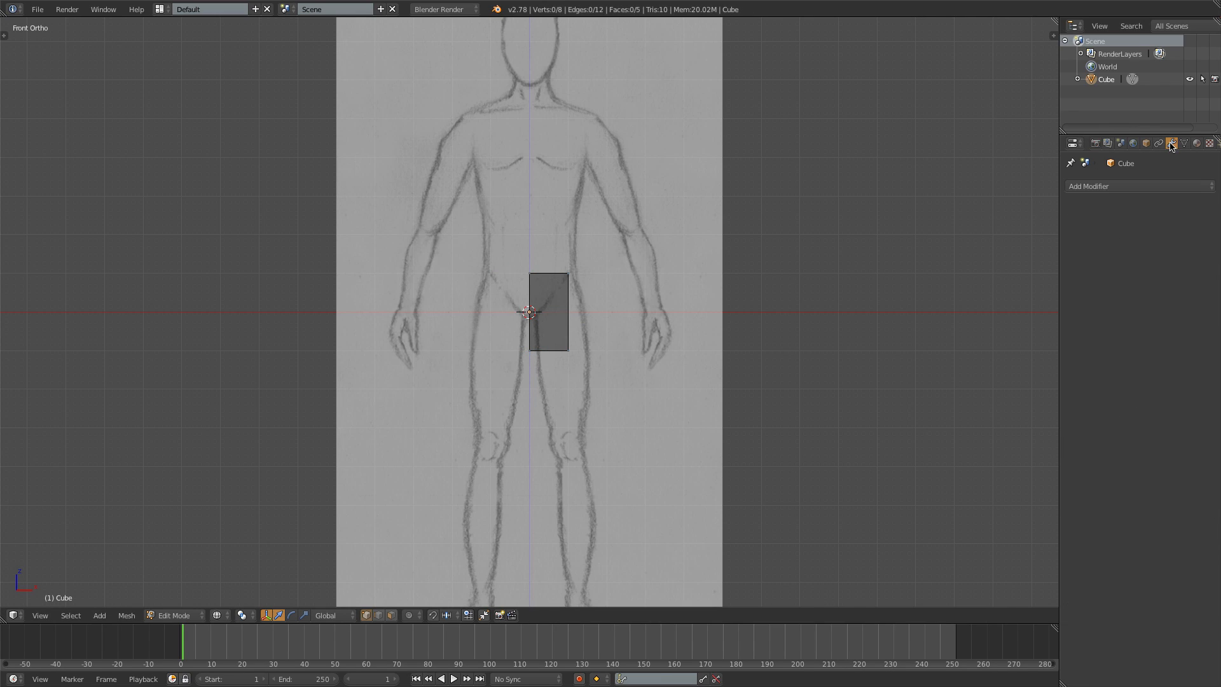
click(1122, 190)
click(982, 316)
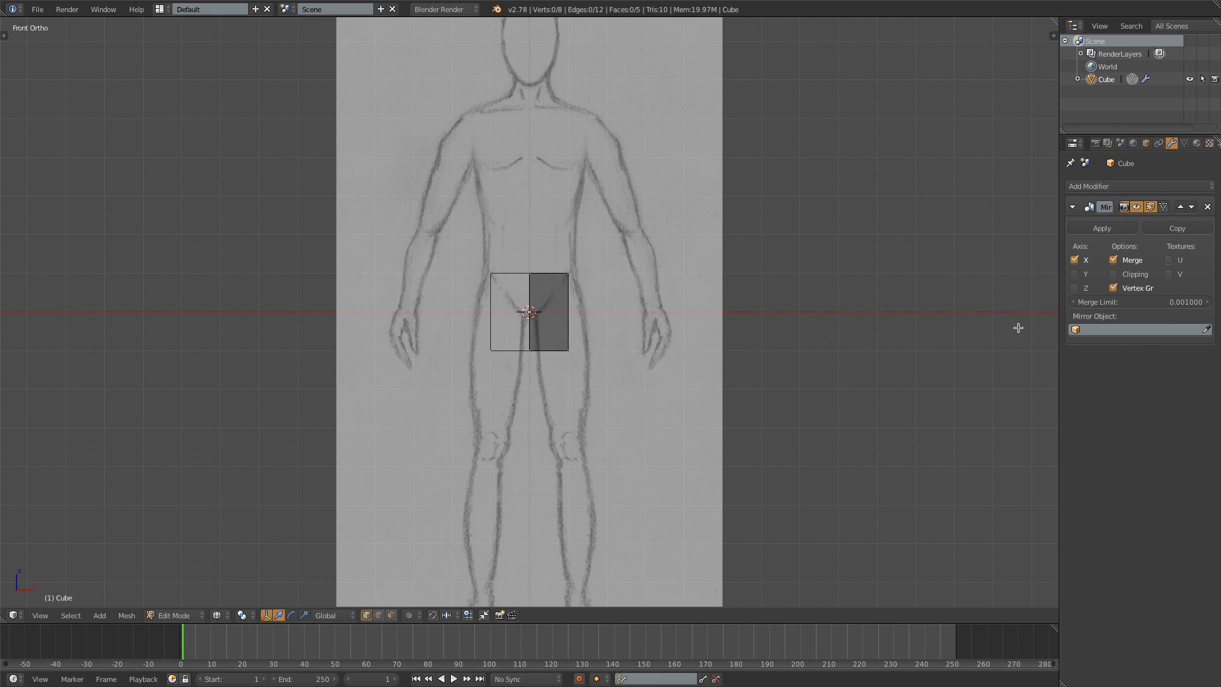
Step: Enable Clipping on the Mirror modifier and test it by trying to move the top centre vertices away from the mirror line
click(1136, 275)
key(b)
drag(504, 260, 541, 289)
key(g)
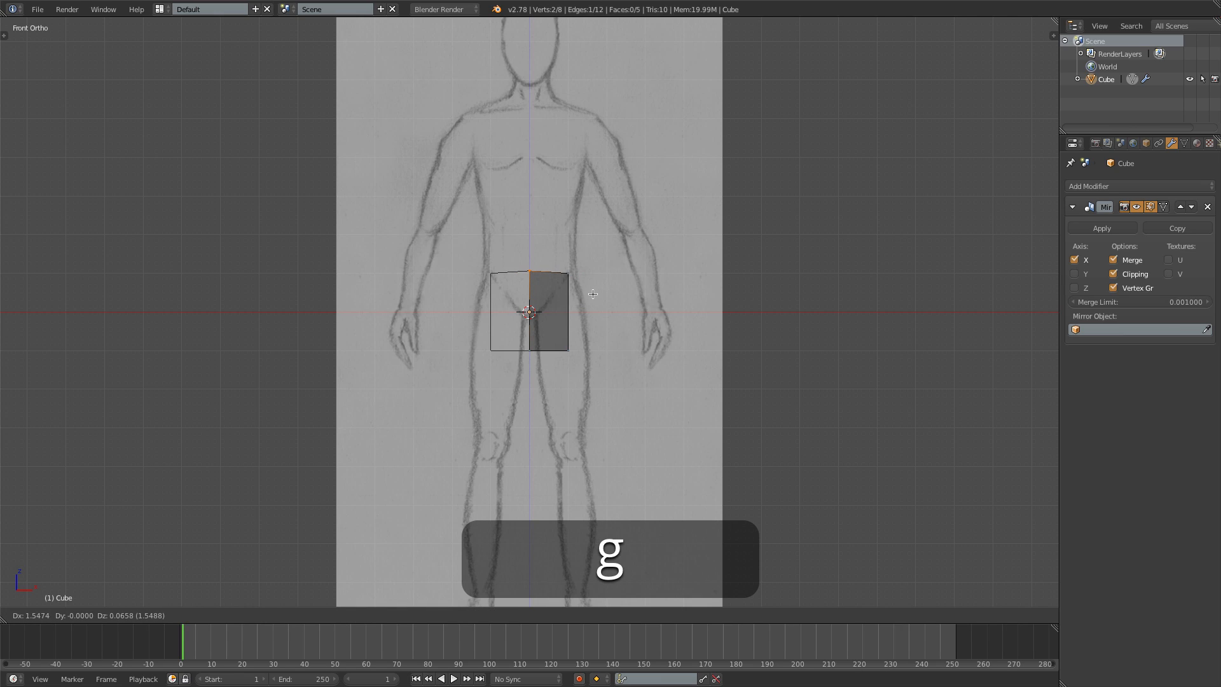
right_click(594, 294)
Step: Select the whole half cube, raise its base to the figure's crotch and widen it to match the hips
key(a)
key(a)
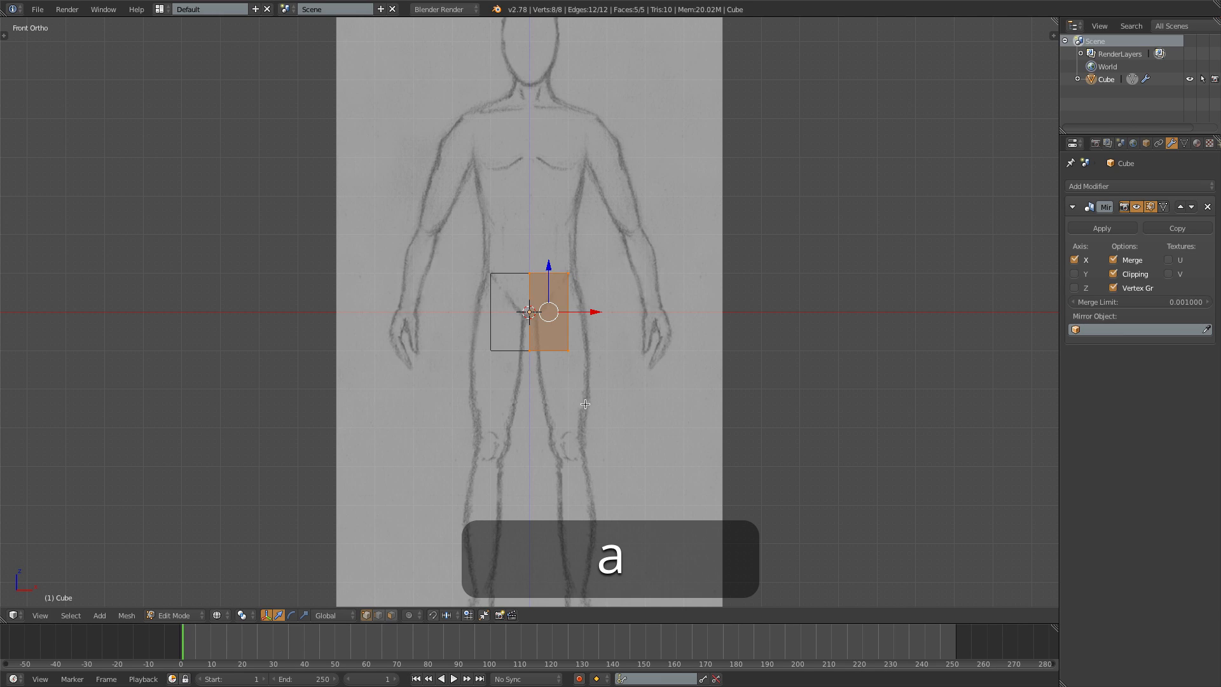
key(g)
right_click(632, 378)
Step: Box-select the top vertices of the block and move them up about 3.3 units and slightly outward to the shoulder line
key(a)
key(b)
drag(476, 190, 648, 251)
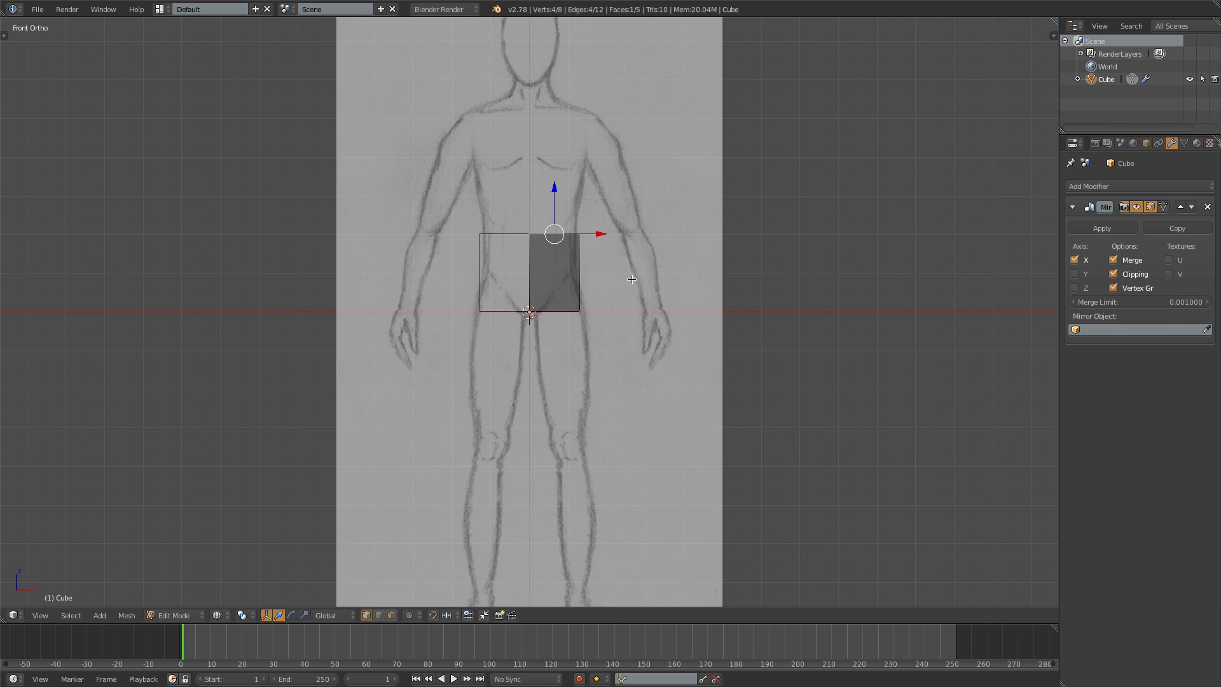
key(g)
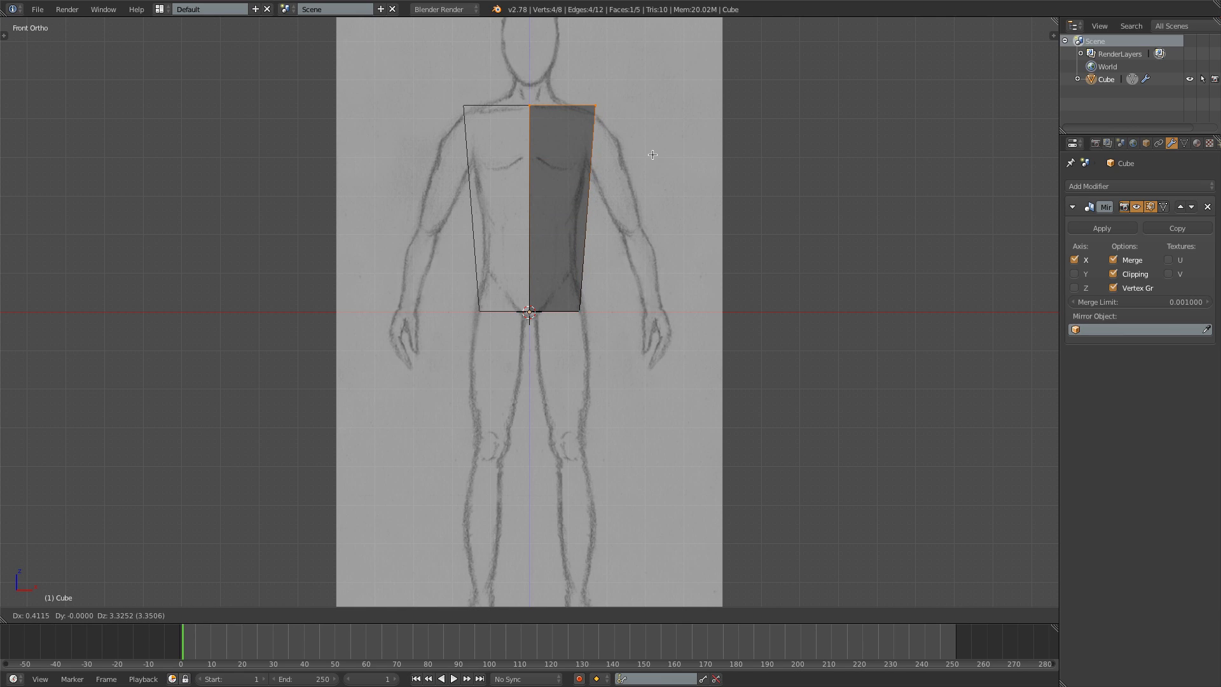
click(651, 157)
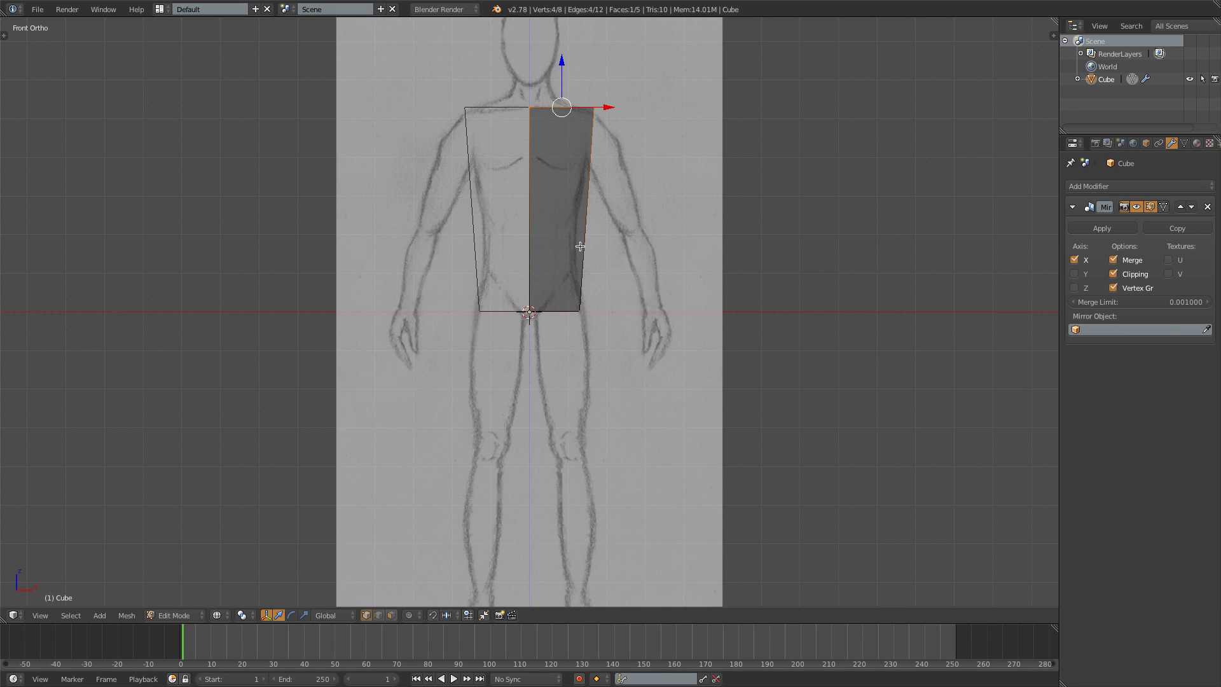
Step: Add three evenly spaced horizontal loop cuts across the torso block
key(ctrl+r)
key(3)
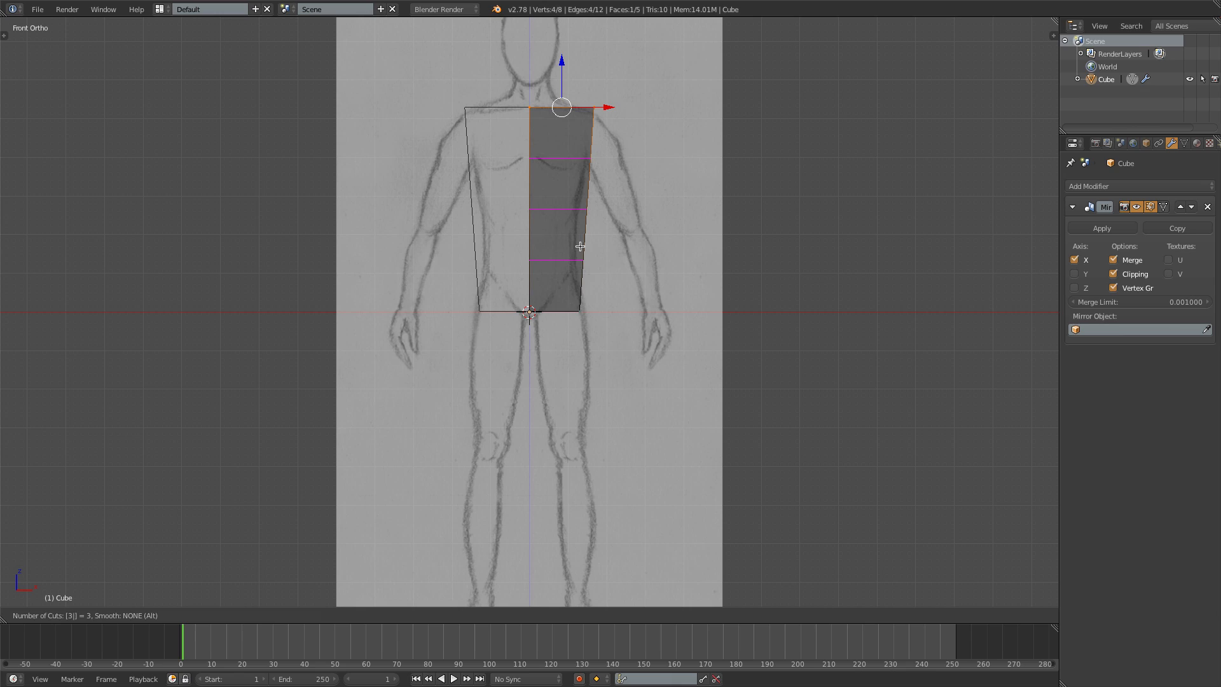
click(580, 246)
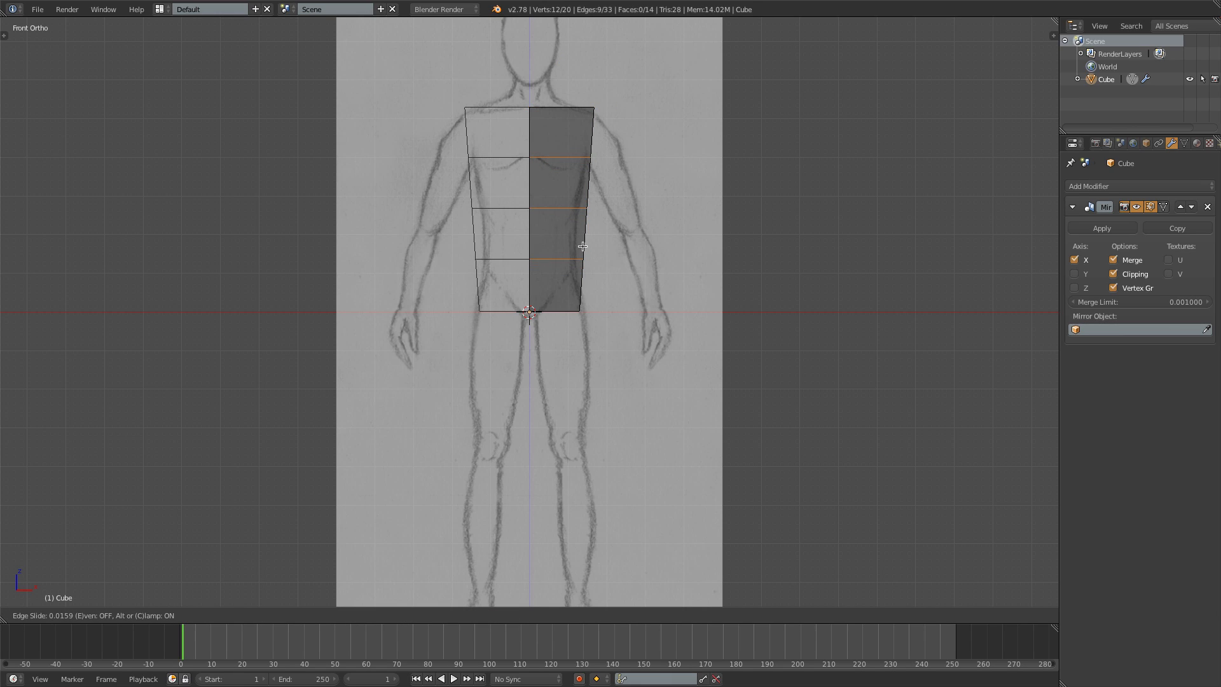
click(582, 246)
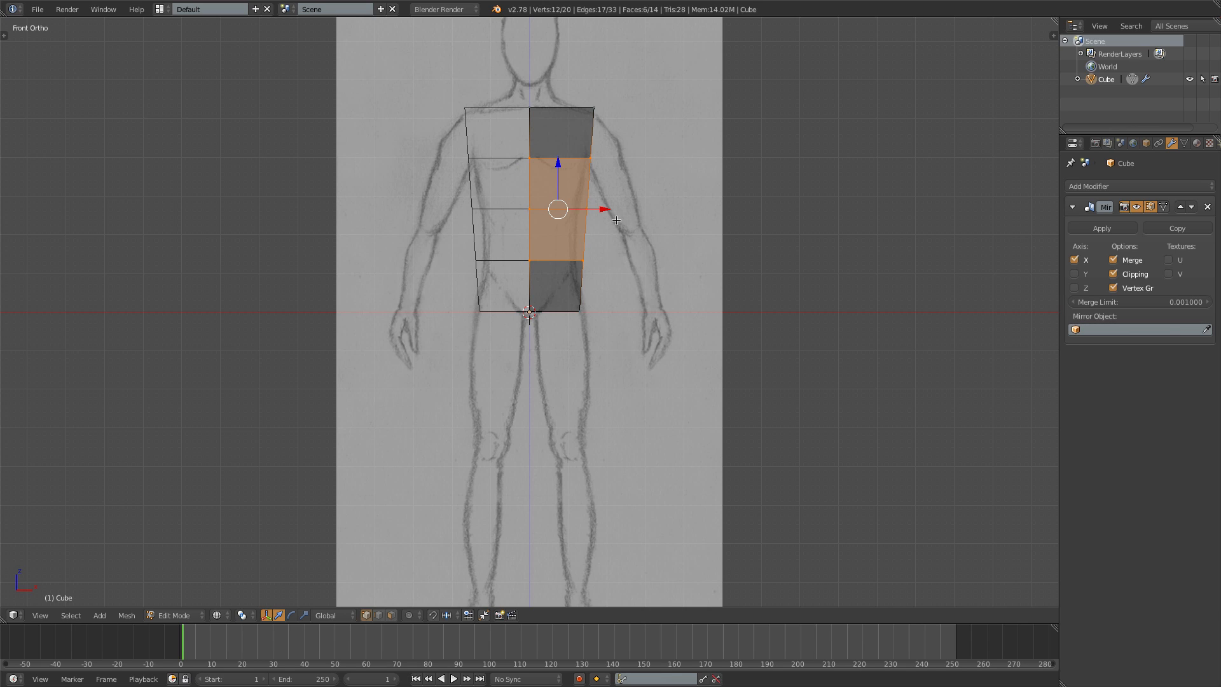
Step: In the right side view, box-select the chest-height back vertices and move them outward onto the upper back outline
key(KP_3)
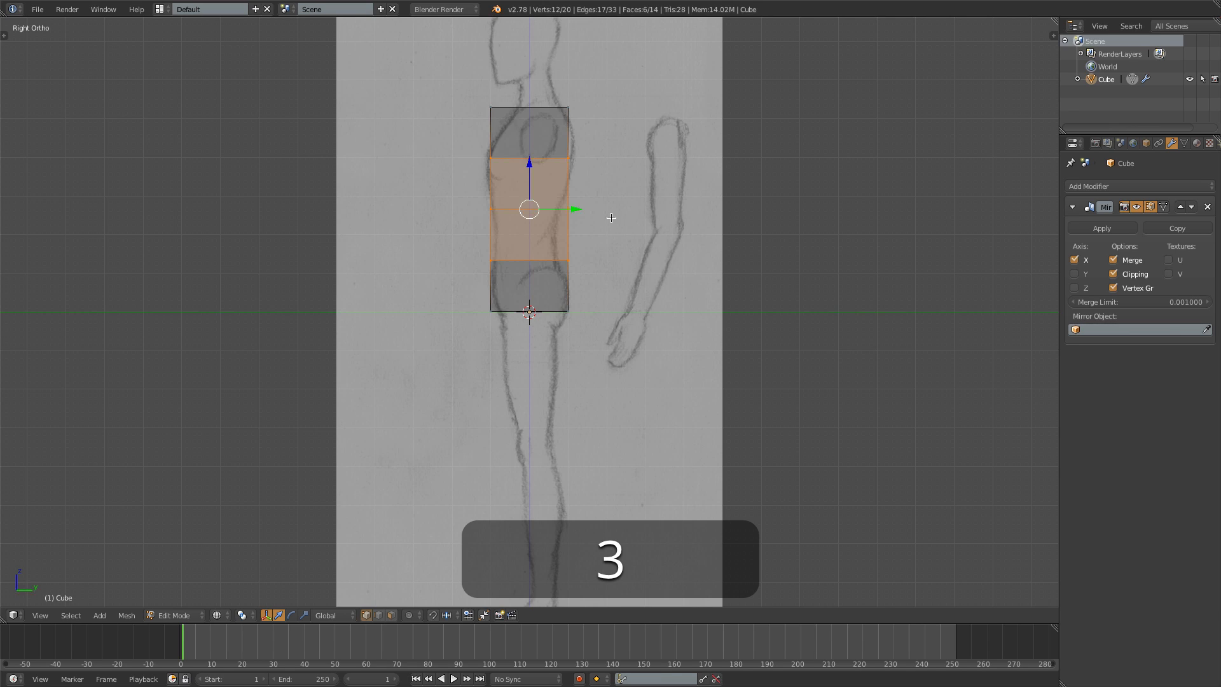
key(a)
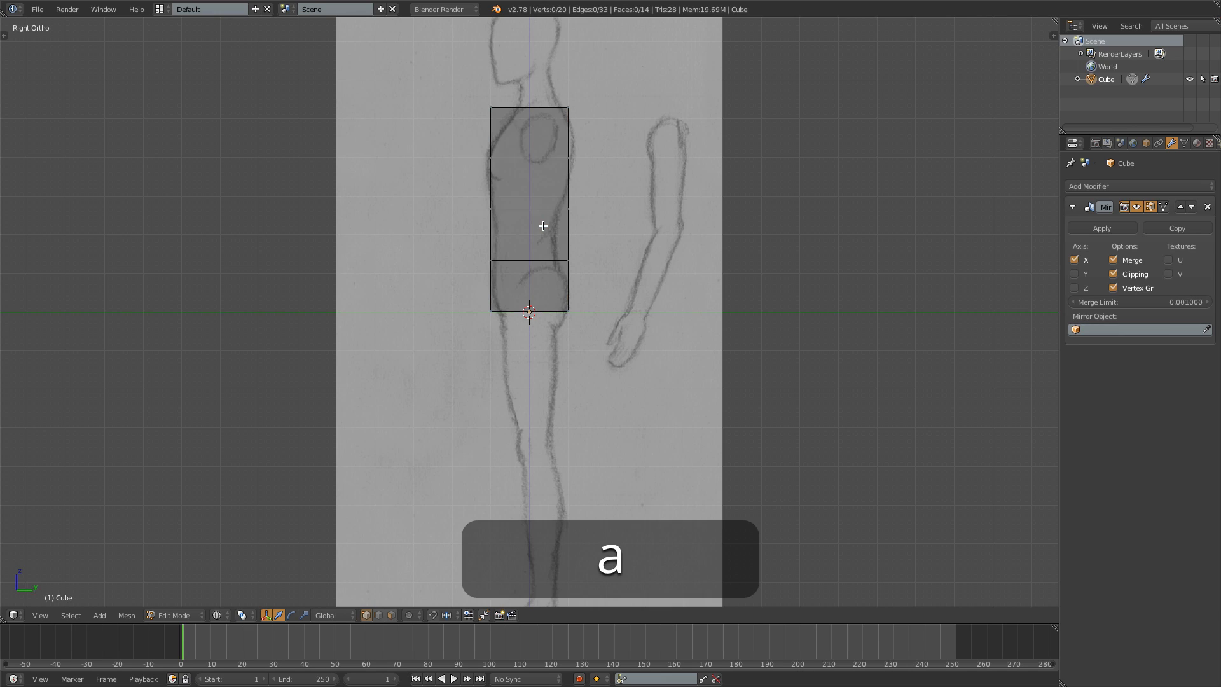
key(b)
drag(545, 146, 580, 169)
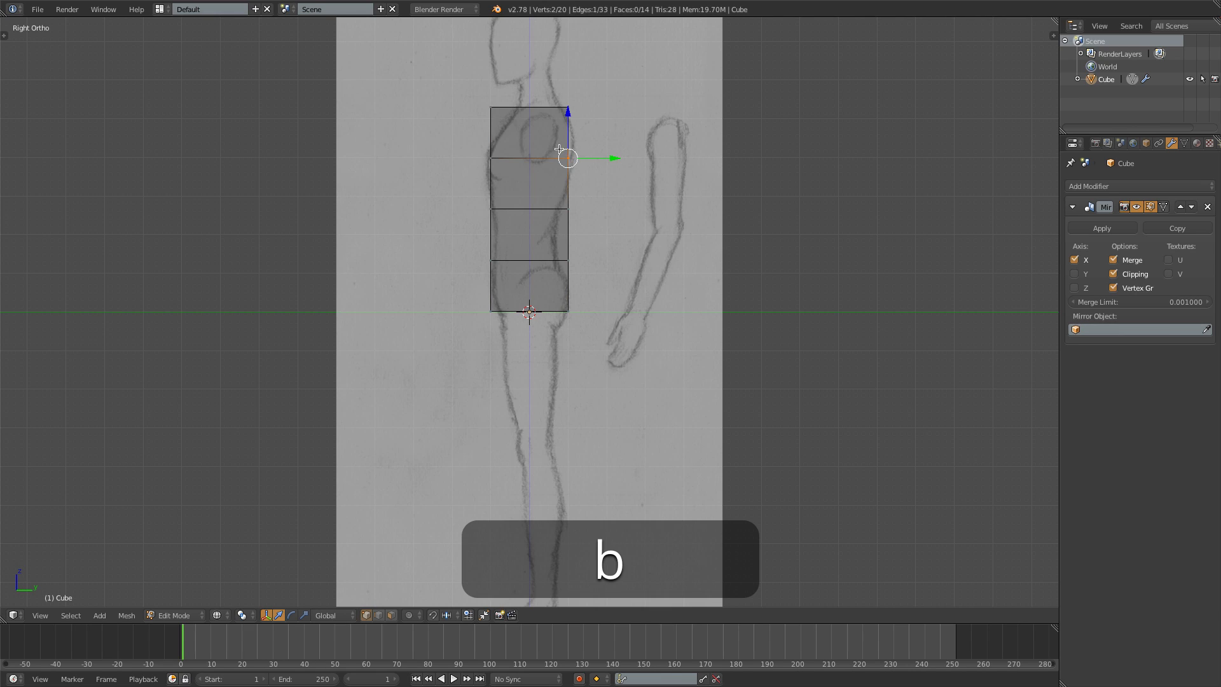
key(g)
click(599, 165)
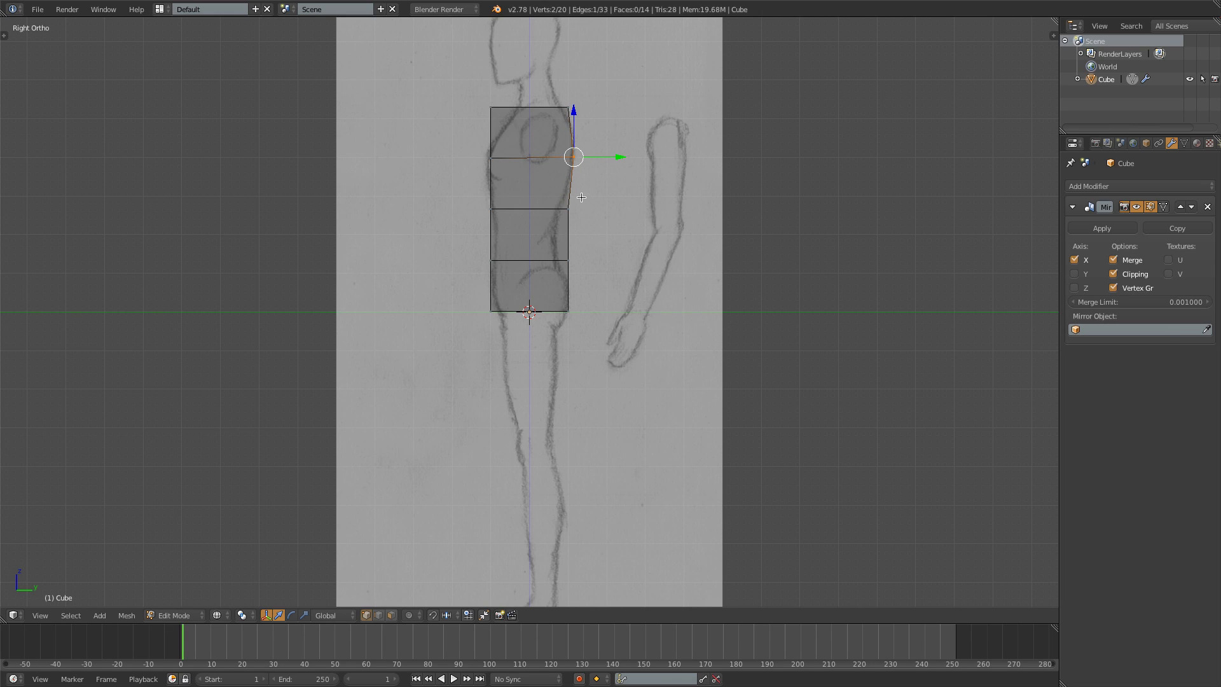
Step: Move the two lower rows of back vertices, at mid-back and waist height, inward onto the side reference outline
key(a)
key(b)
drag(580, 191, 556, 223)
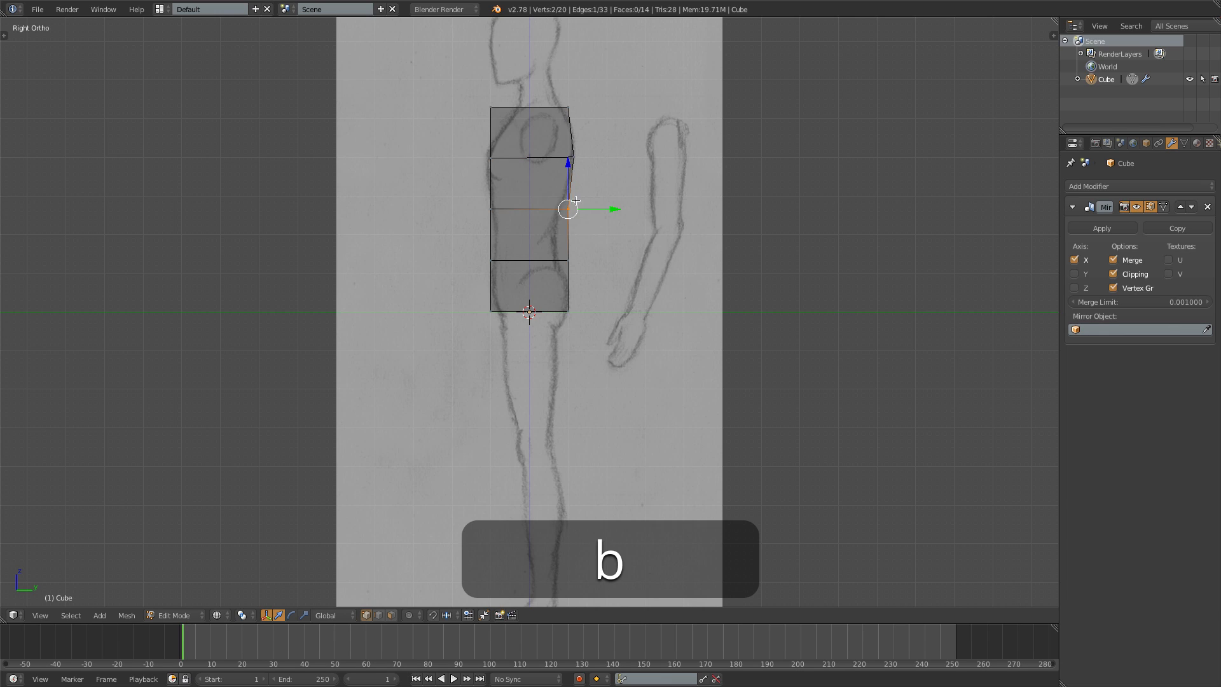
key(g)
click(576, 234)
key(b)
drag(575, 245, 544, 274)
key(g)
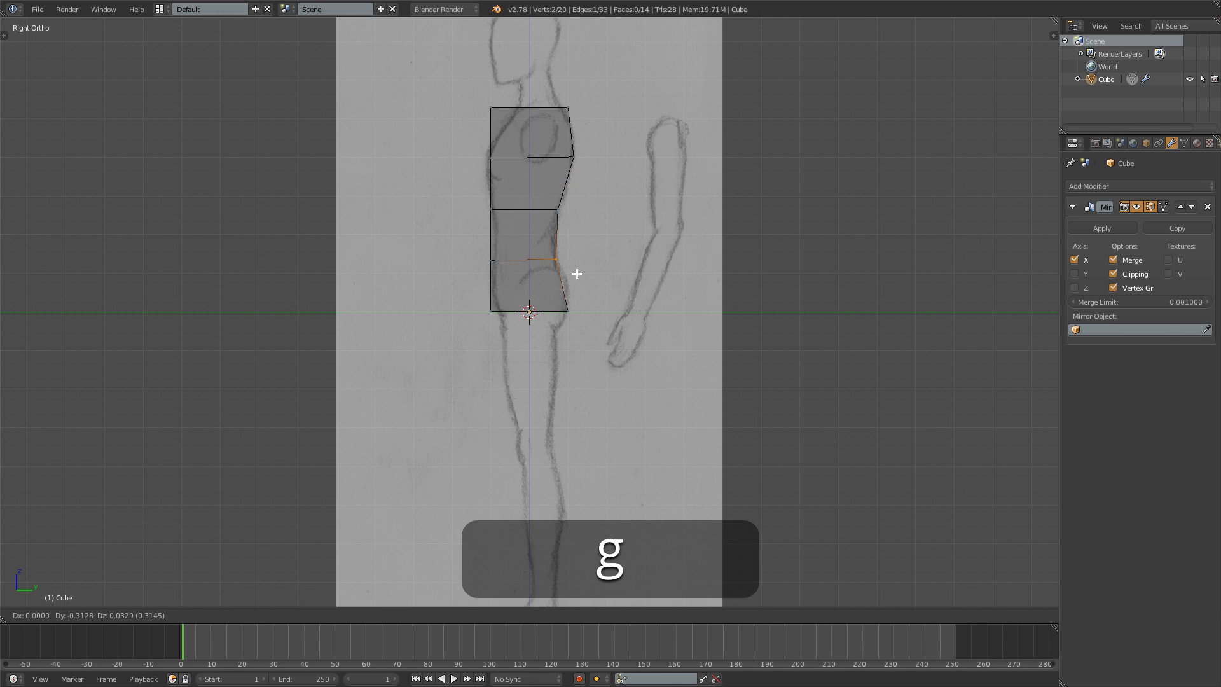
click(577, 274)
Step: Move the bottom front vertices and the row above them inward to follow the front hip and belly outline
key(a)
key(b)
drag(480, 298, 508, 323)
key(g)
click(520, 328)
key(a)
key(b)
drag(483, 251, 508, 270)
key(g)
click(507, 267)
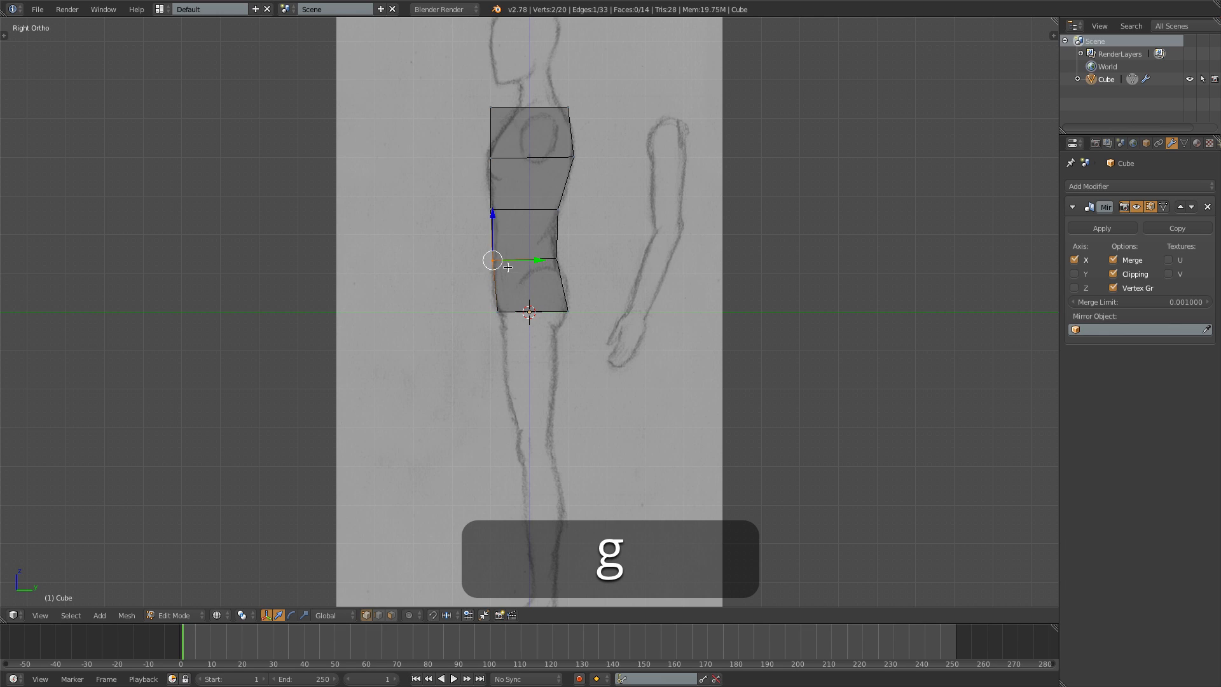
Step: Fit the mid-torso front vertices to the belly outline and move the top front vertices back to the base of the neck
key(a)
key(b)
drag(465, 194, 500, 223)
key(g)
click(504, 220)
key(a)
key(b)
drag(478, 95, 505, 121)
key(g)
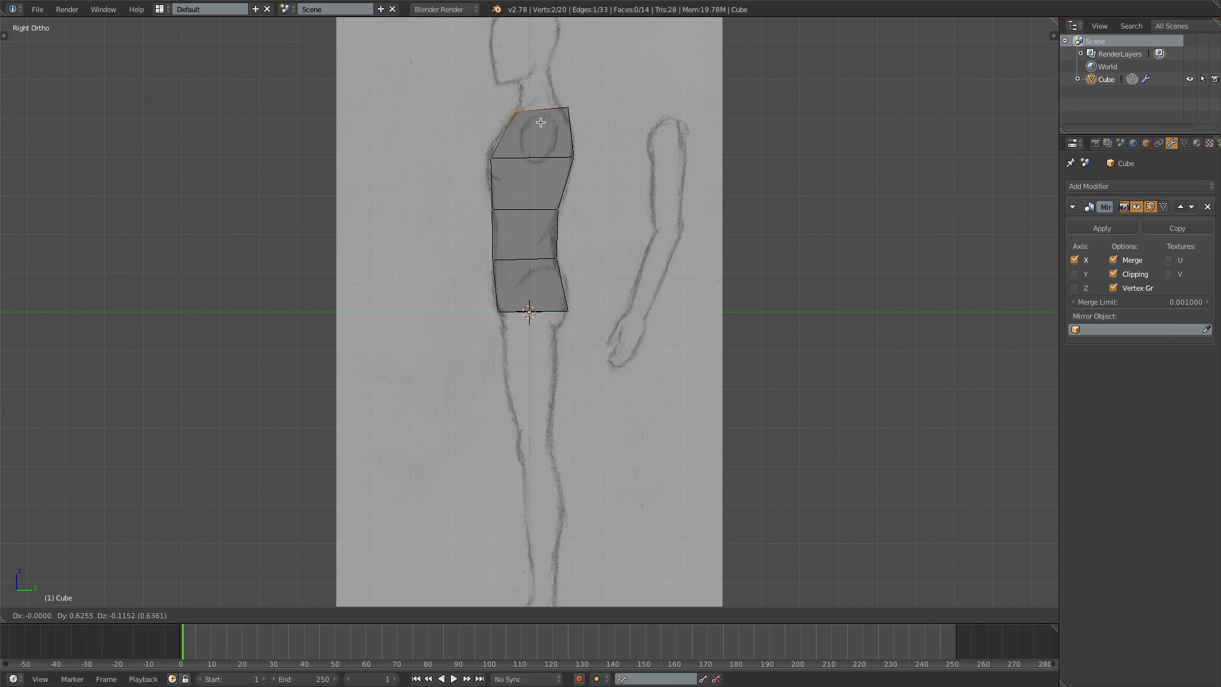
click(540, 123)
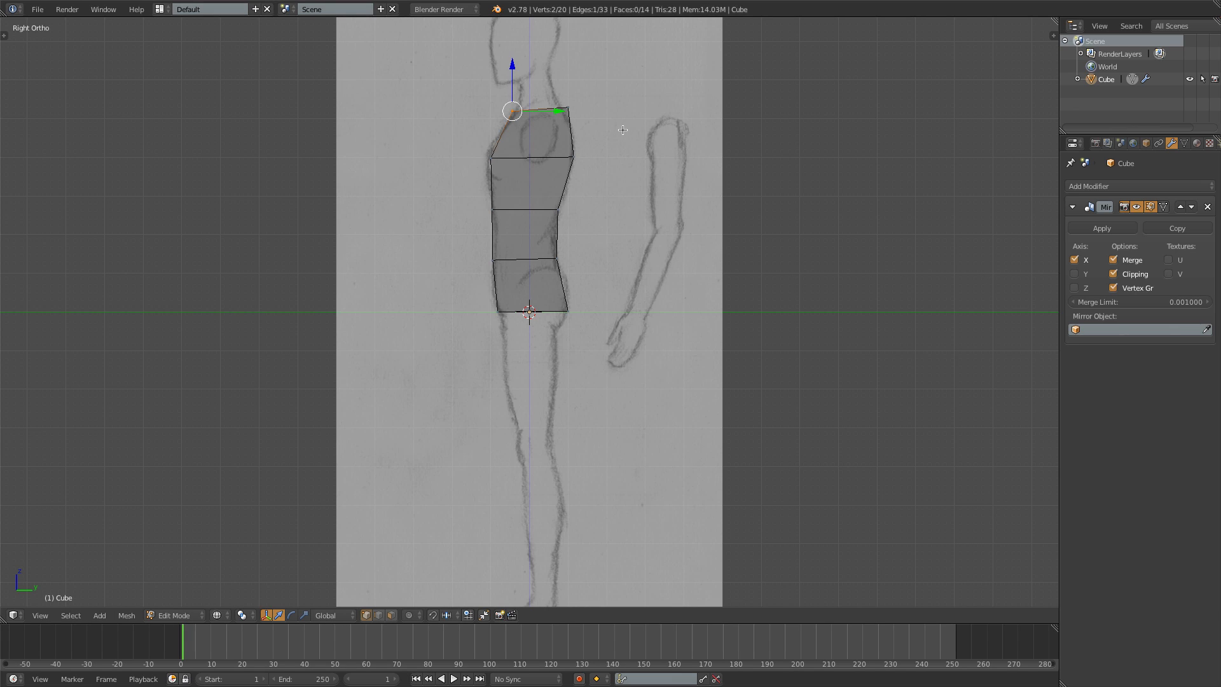
Step: In the front view, box-select the top outer shoulder vertices and move them slightly inward
key(1)
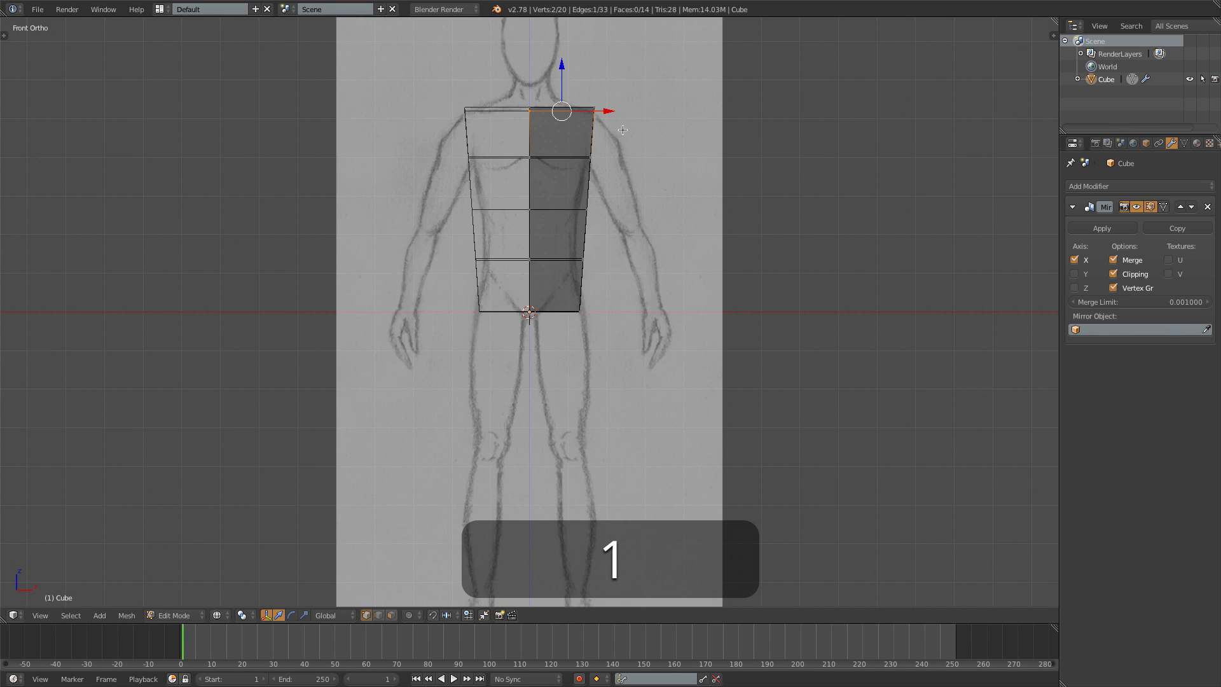
drag(577, 96, 607, 124)
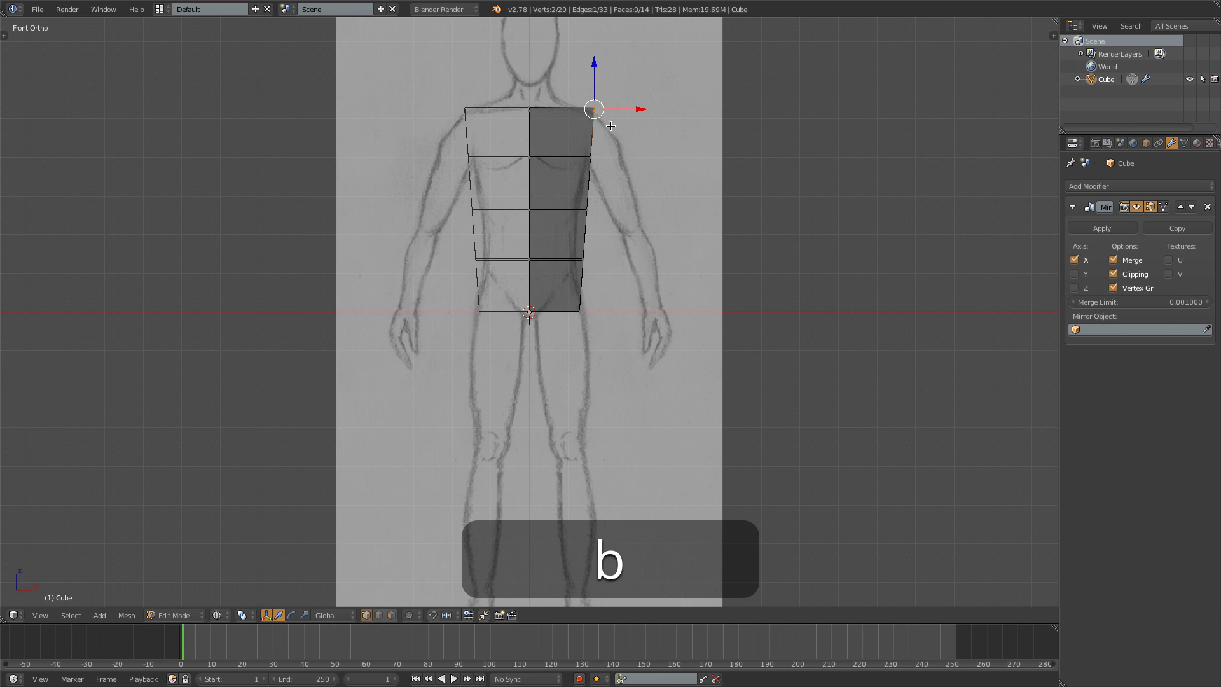
key(g)
click(601, 126)
Step: Move the outer vertices of the two waist rows inward to match the front reference's waist outline
key(b)
drag(569, 184, 610, 279)
key(g)
click(599, 226)
key(a)
key(b)
key(g)
click(602, 279)
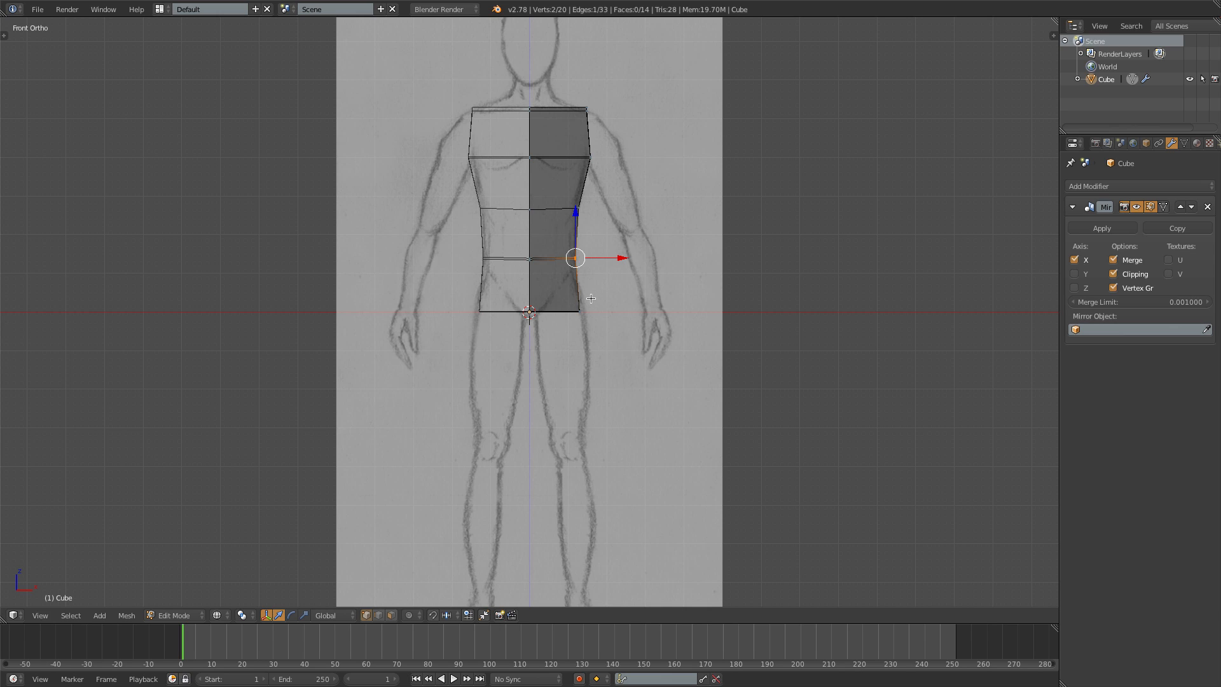
Step: Switch to solid shading and add a vertical loop cut through the middle of the torso half, between centre line and side
key(z)
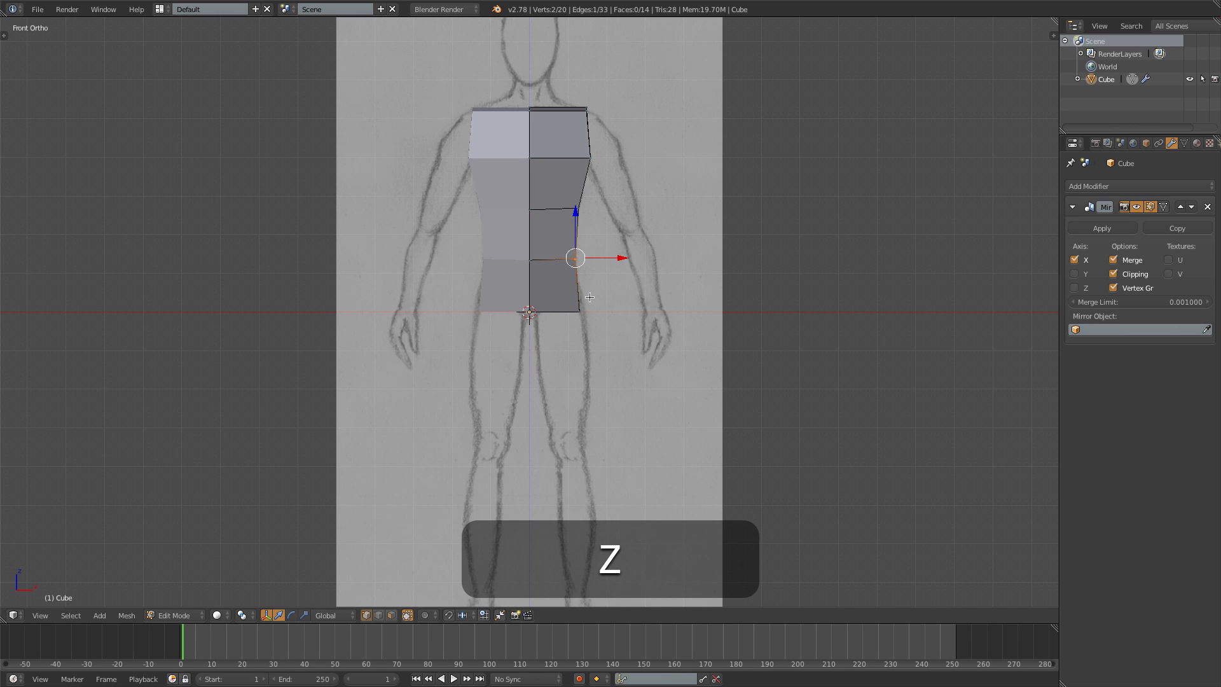
mouse_move(603, 284)
middle_down()
mouse_move(649, 261)
mouse_move(504, 292)
mouse_move(624, 279)
middle_up()
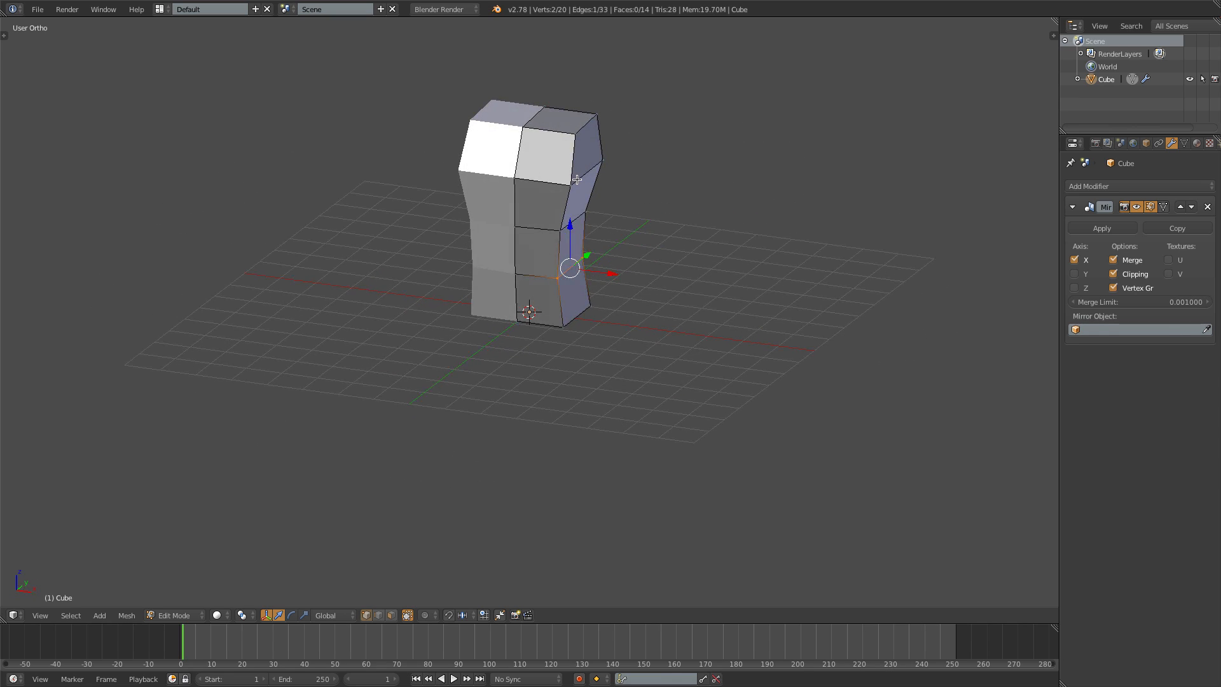
key(ctrl+r)
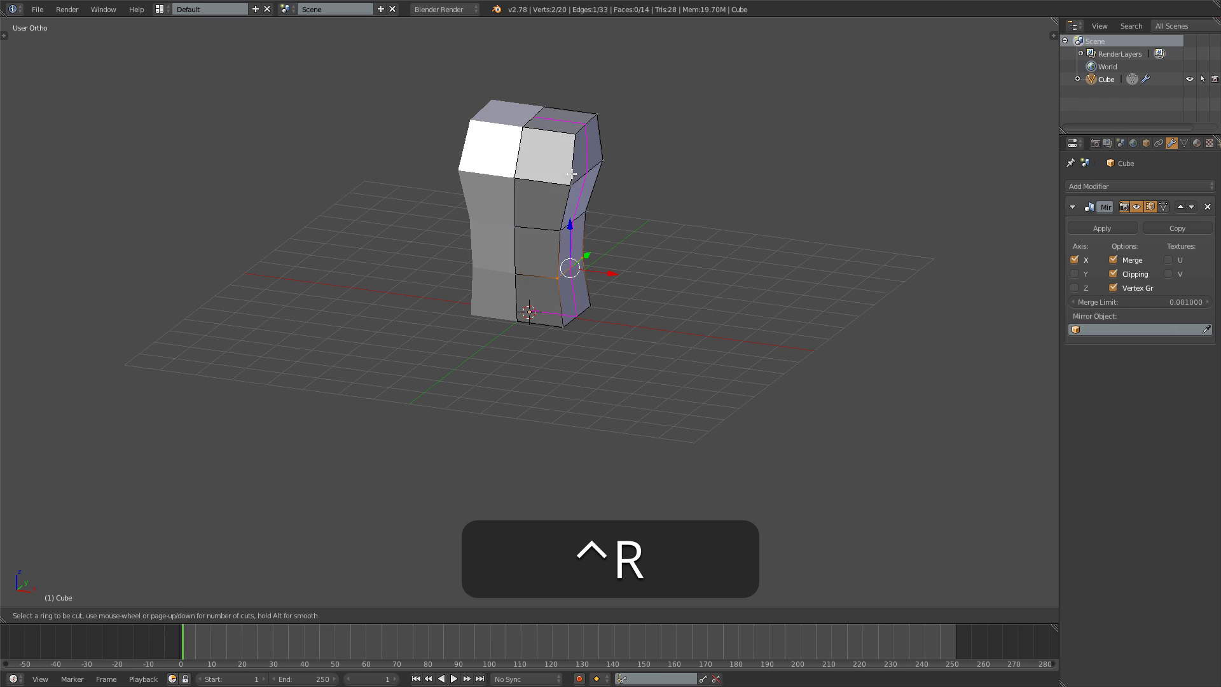
click(548, 129)
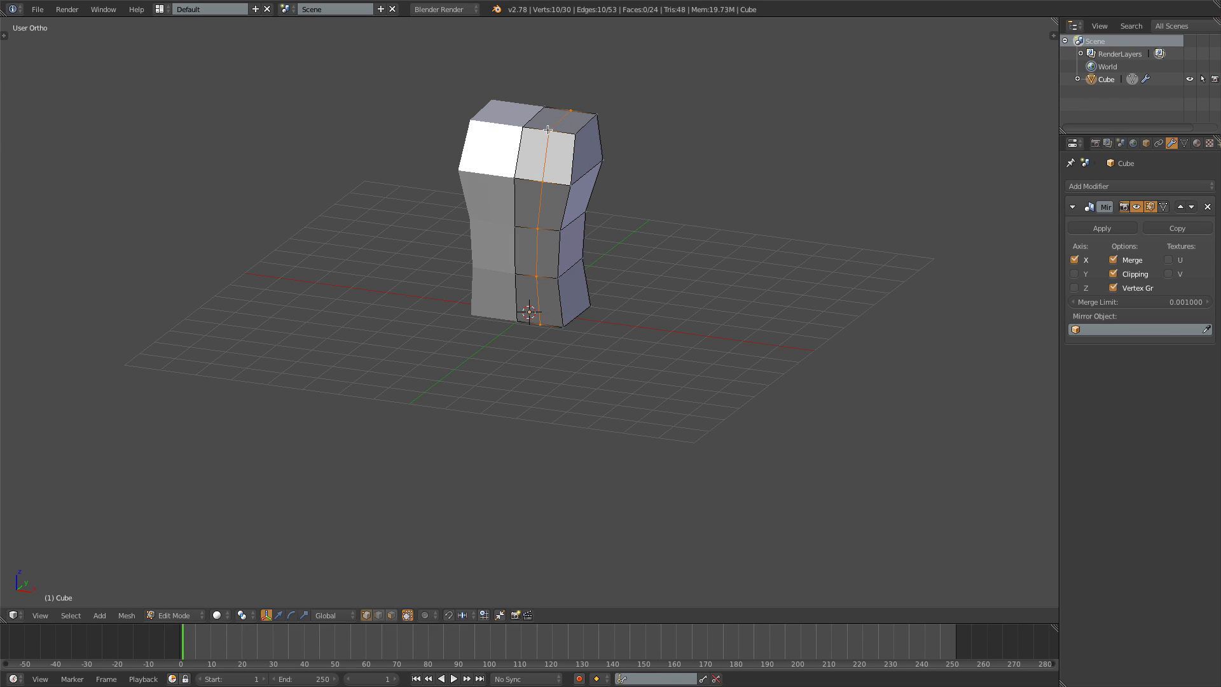
click(547, 129)
Step: Select the front and back edge loops of the torso's outer side and scale them along Y to about 0.44
key(alt)
alt+click(573, 155)
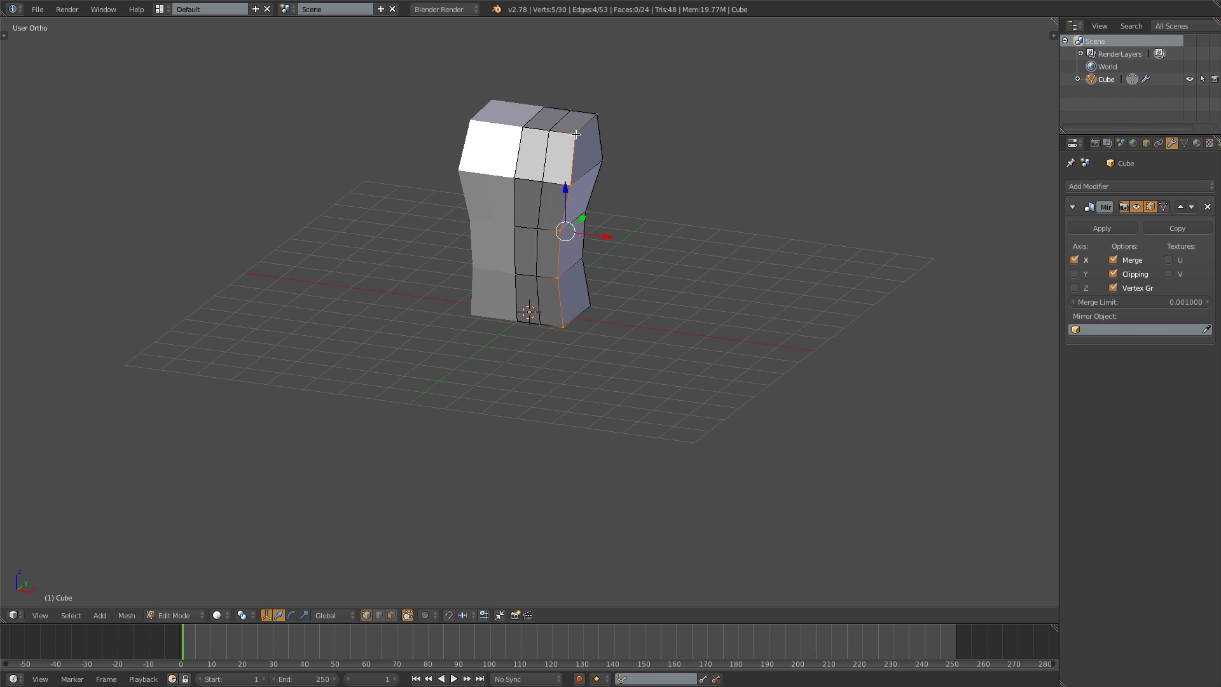
key(alt)
key(shift)
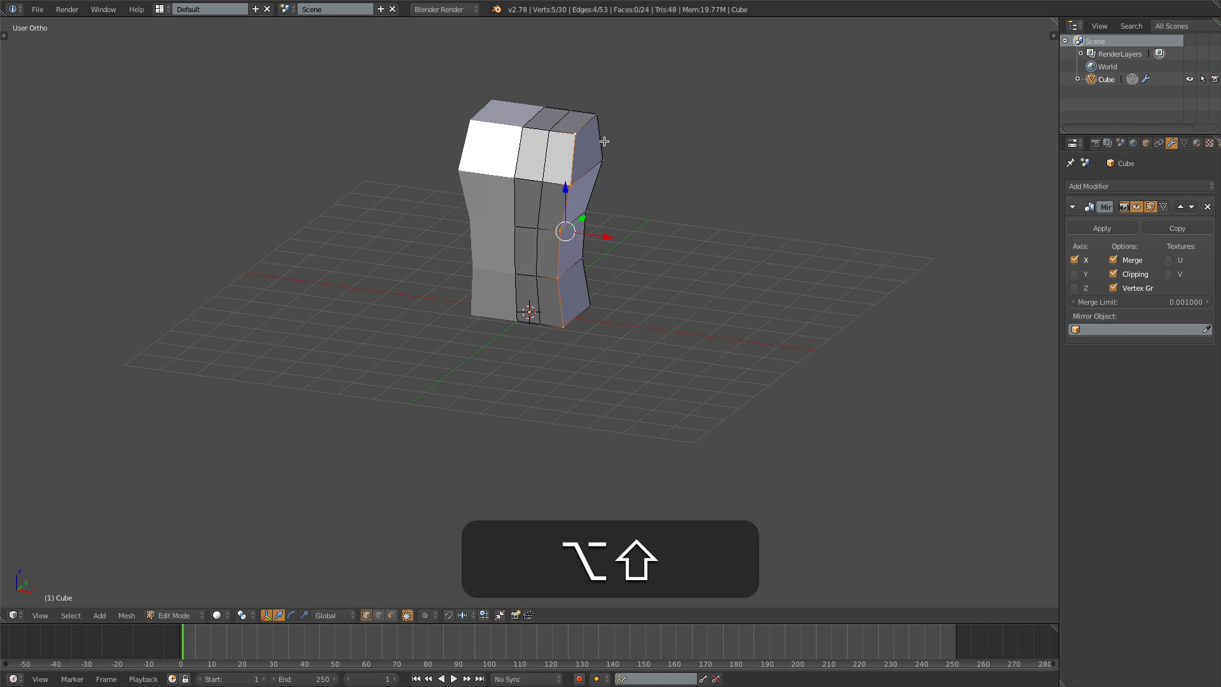
alt+shift+click(604, 141)
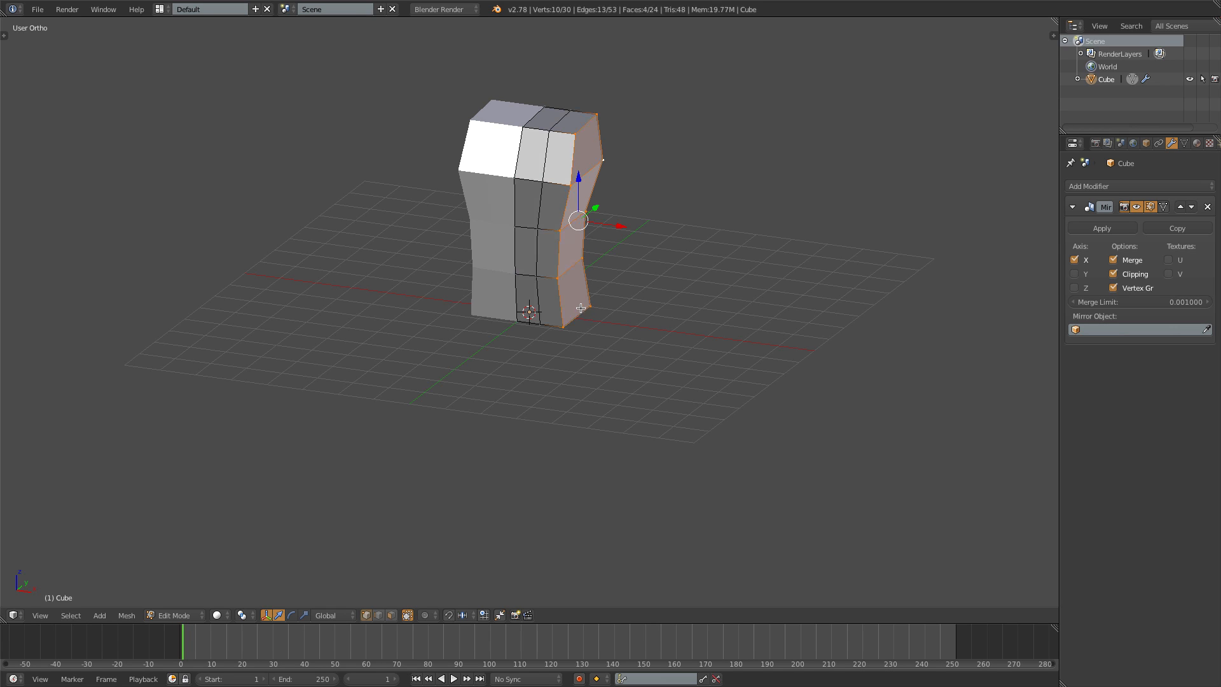
key(s)
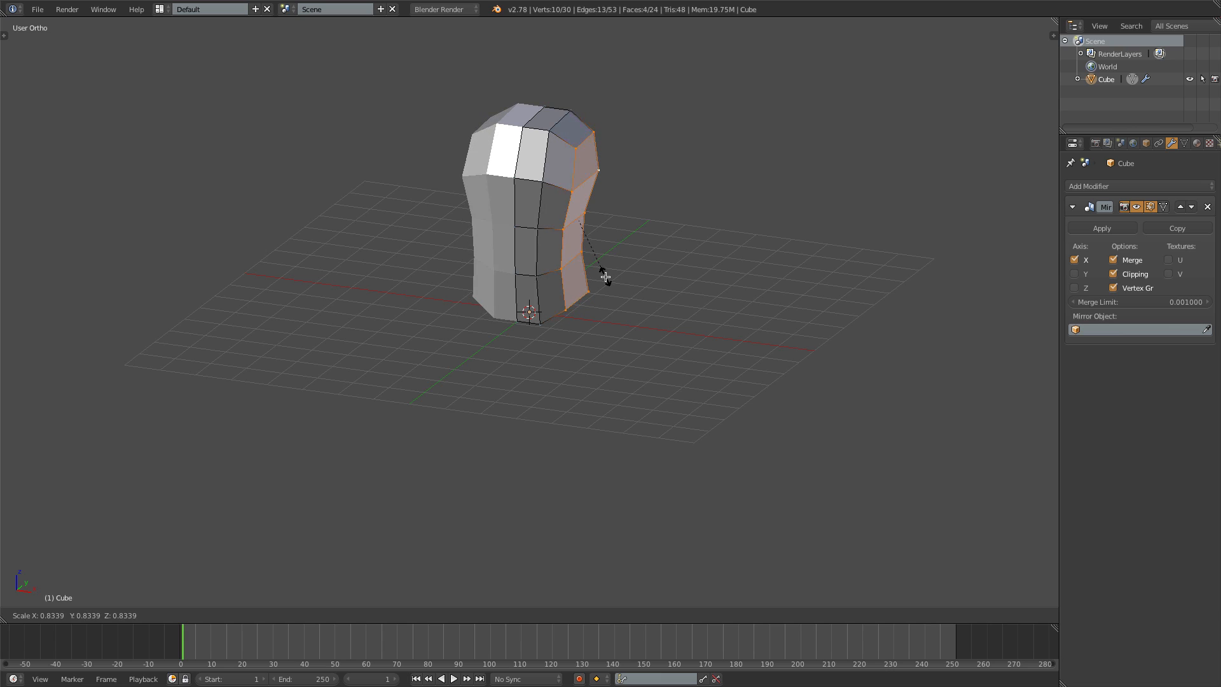
key(y)
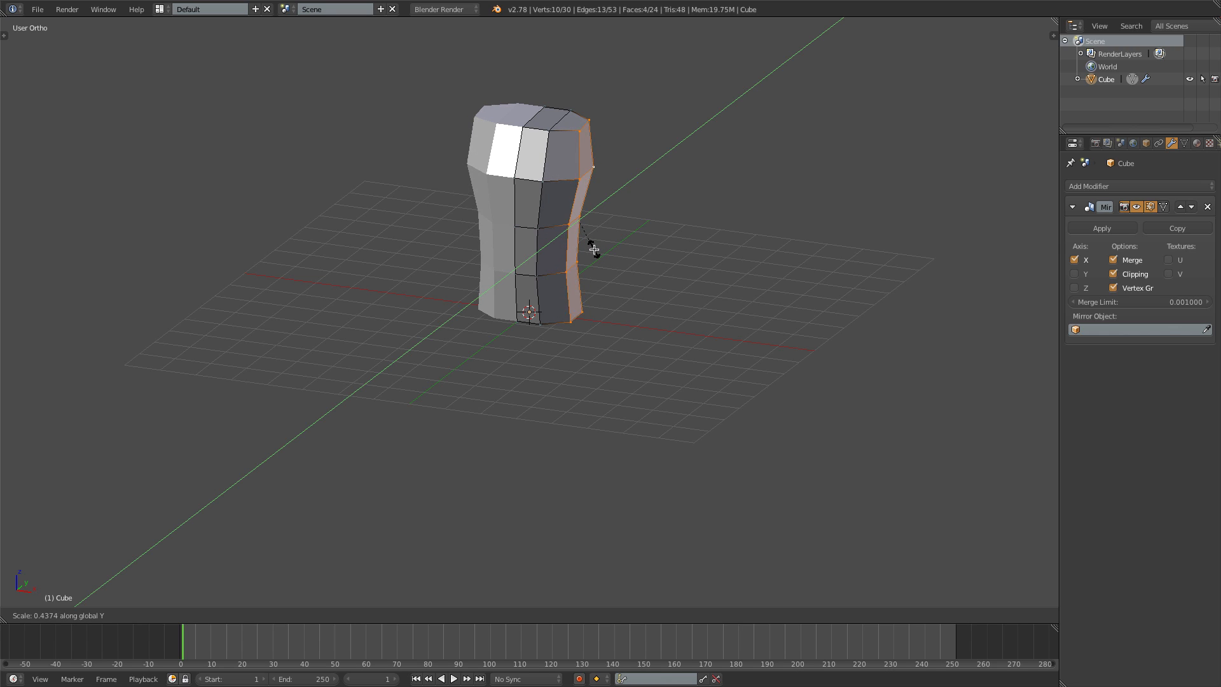
click(594, 250)
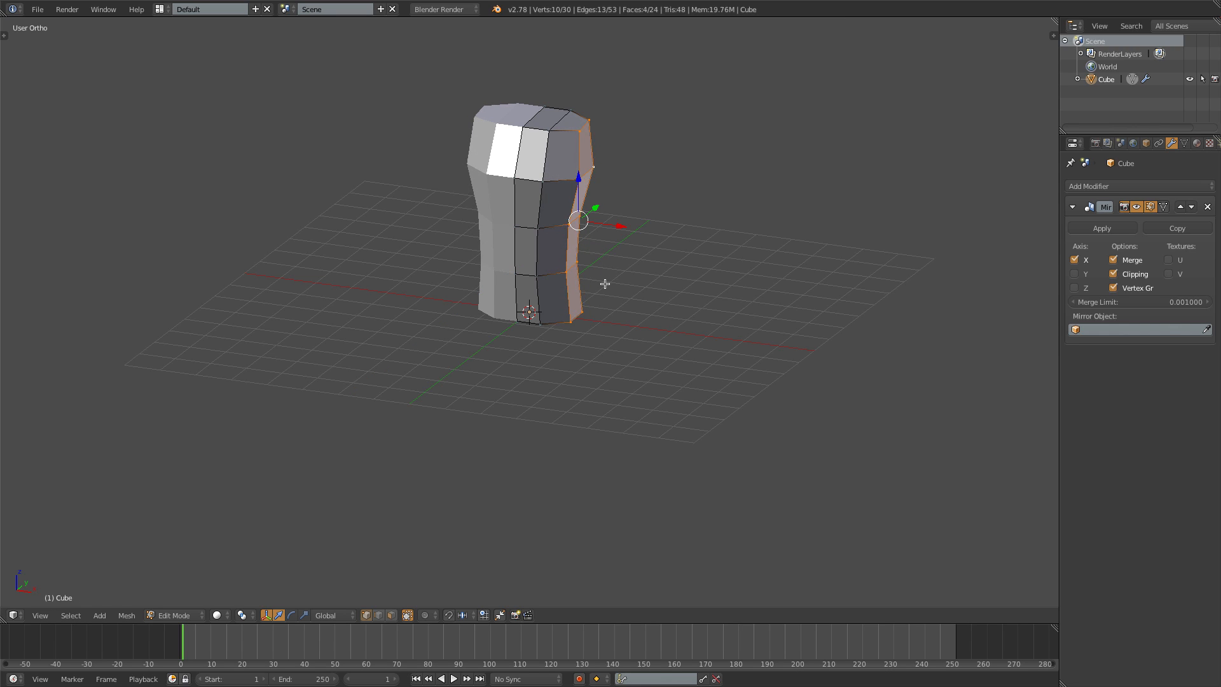
Step: In the side view with wireframe shading, move the top rear vertex of the narrowed side strip backward around the shoulder circle
key(KP_3)
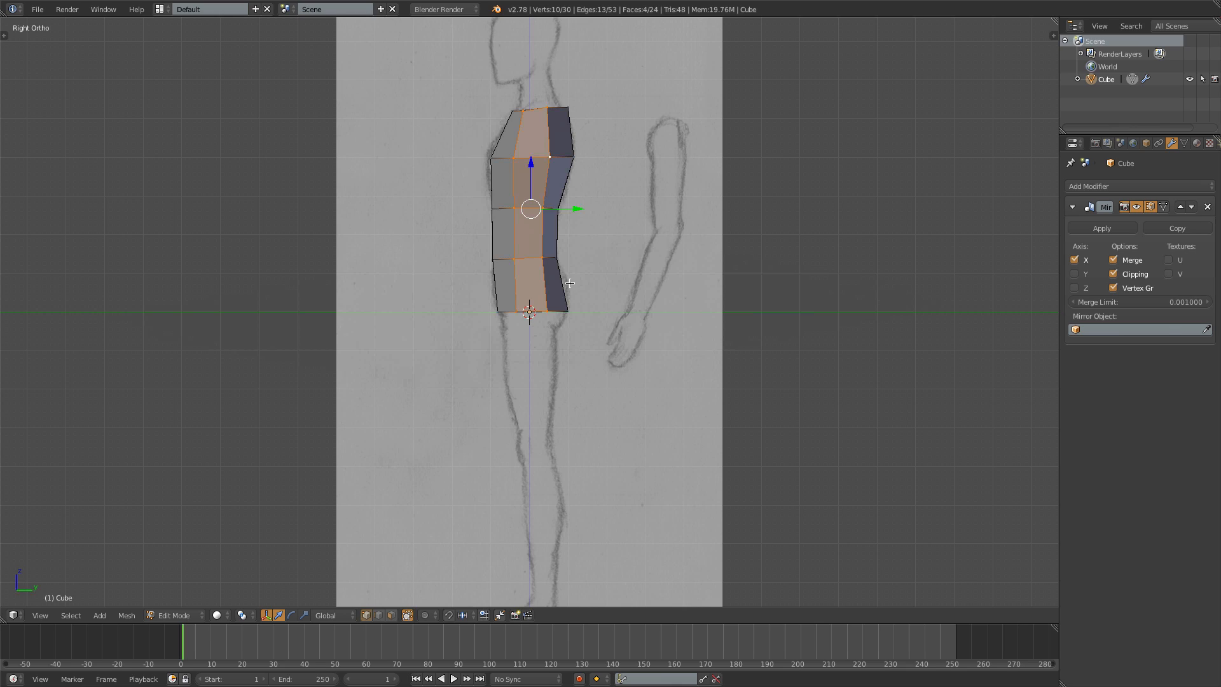
key(z)
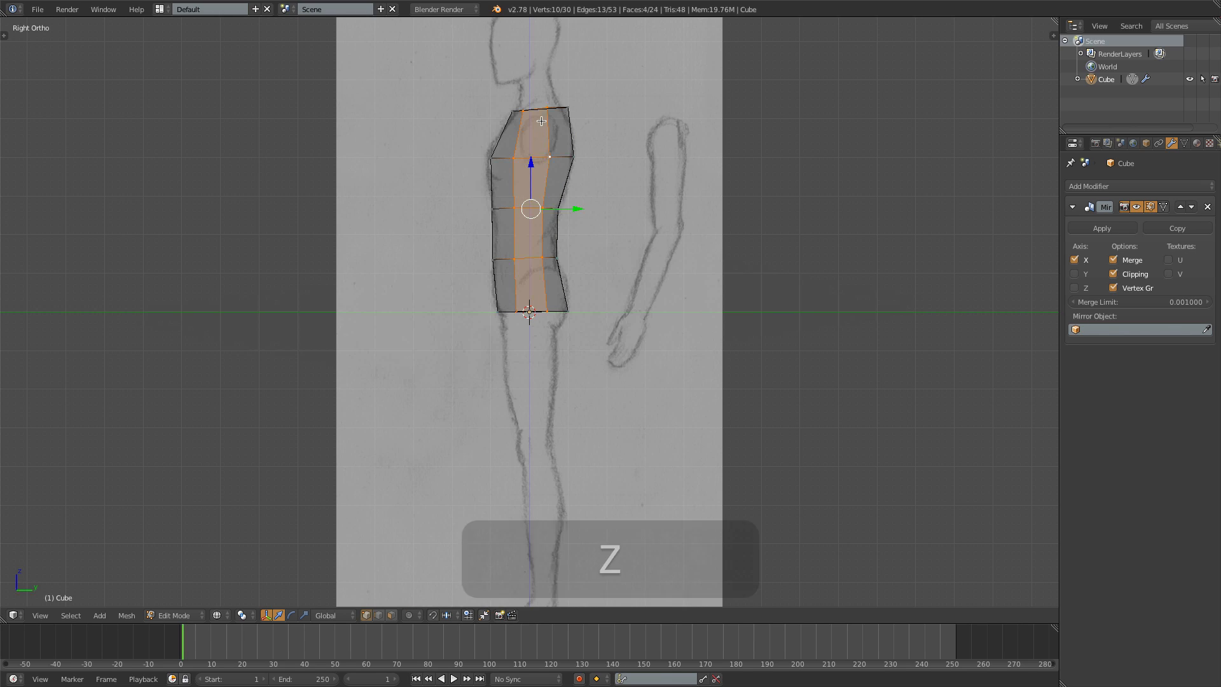
key(a)
key(b)
drag(534, 96, 561, 166)
key(g)
click(561, 122)
Step: Move the chest-height vertices of the side strip to fit around the shoulder circle in the side reference
key(a)
key(b)
key(g)
click(567, 165)
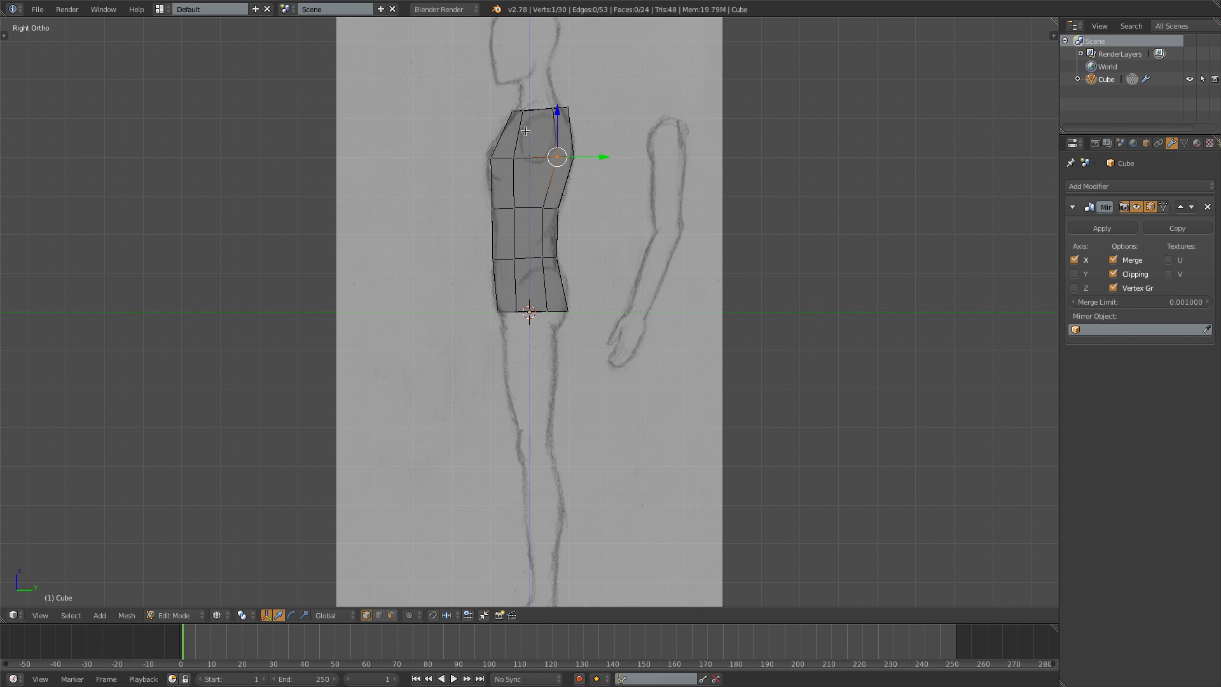
key(g)
click(563, 173)
Step: In solid shading, select the four corners of the middle inner face on top of the torso and extrude it upward for the neck
key(z)
middle_drag(461, 114, 528, 179)
click(534, 159)
shift+click(525, 153)
shift+click(559, 125)
shift+click(577, 135)
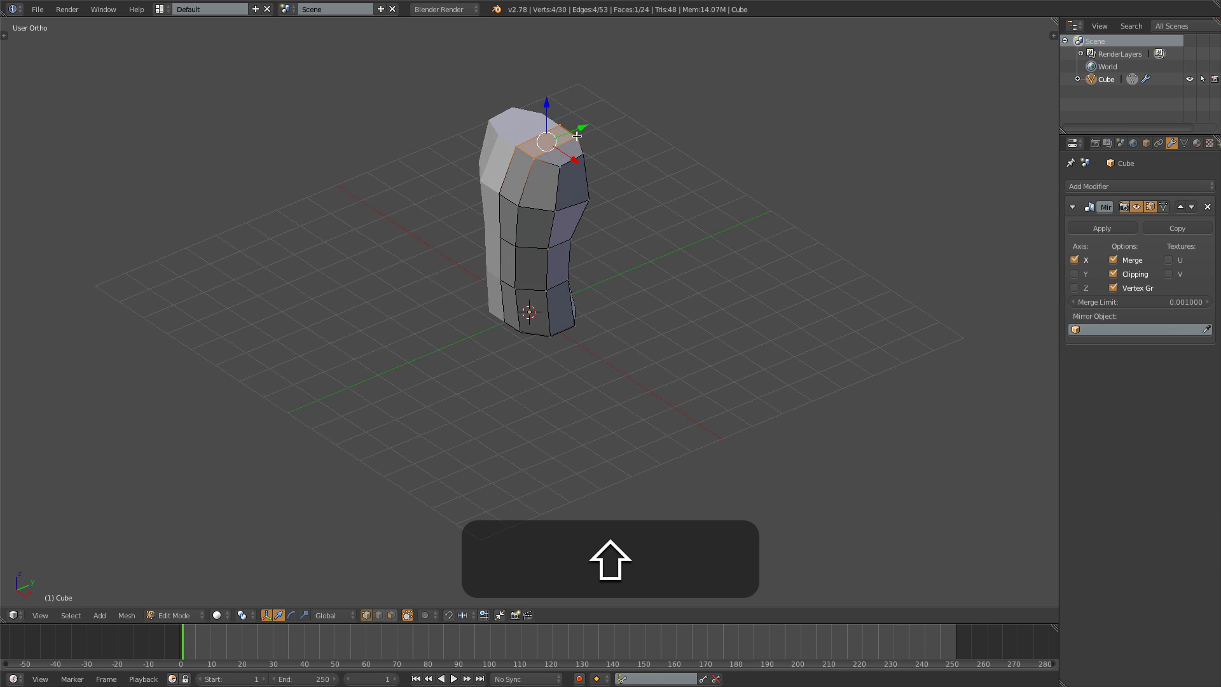
key(e)
click(576, 191)
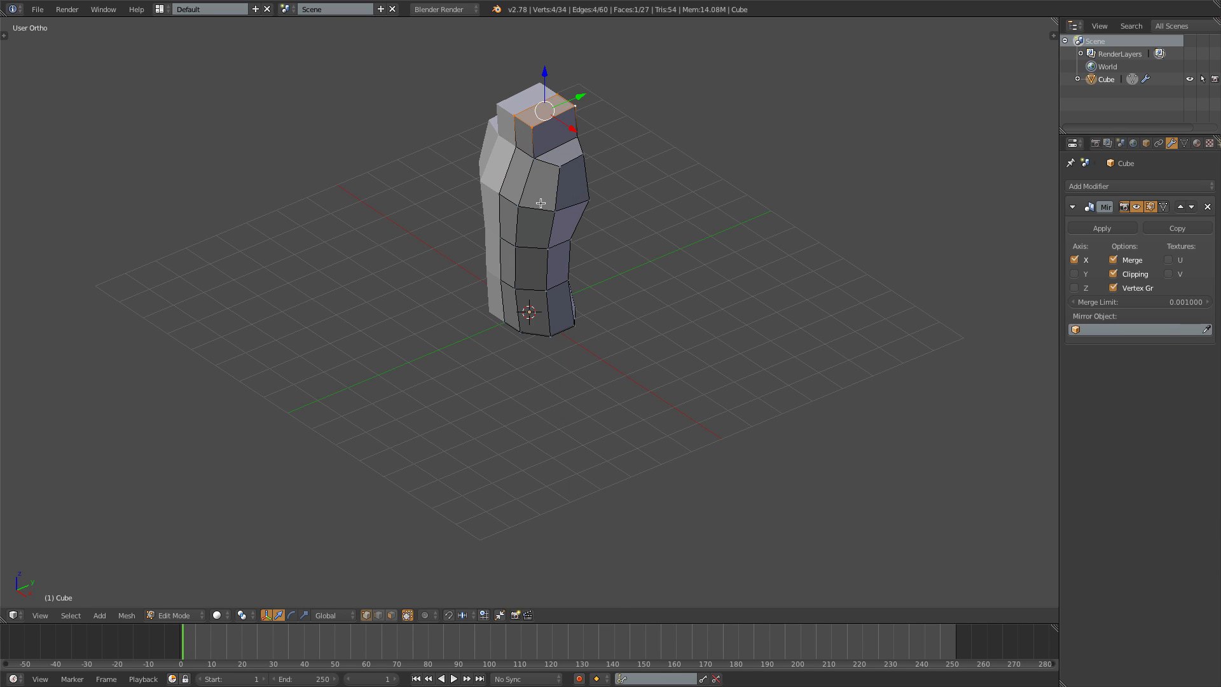
Step: In the front view with wireframe shading, move the neck's top face inward to match the neck width in the reference
key(KP_1)
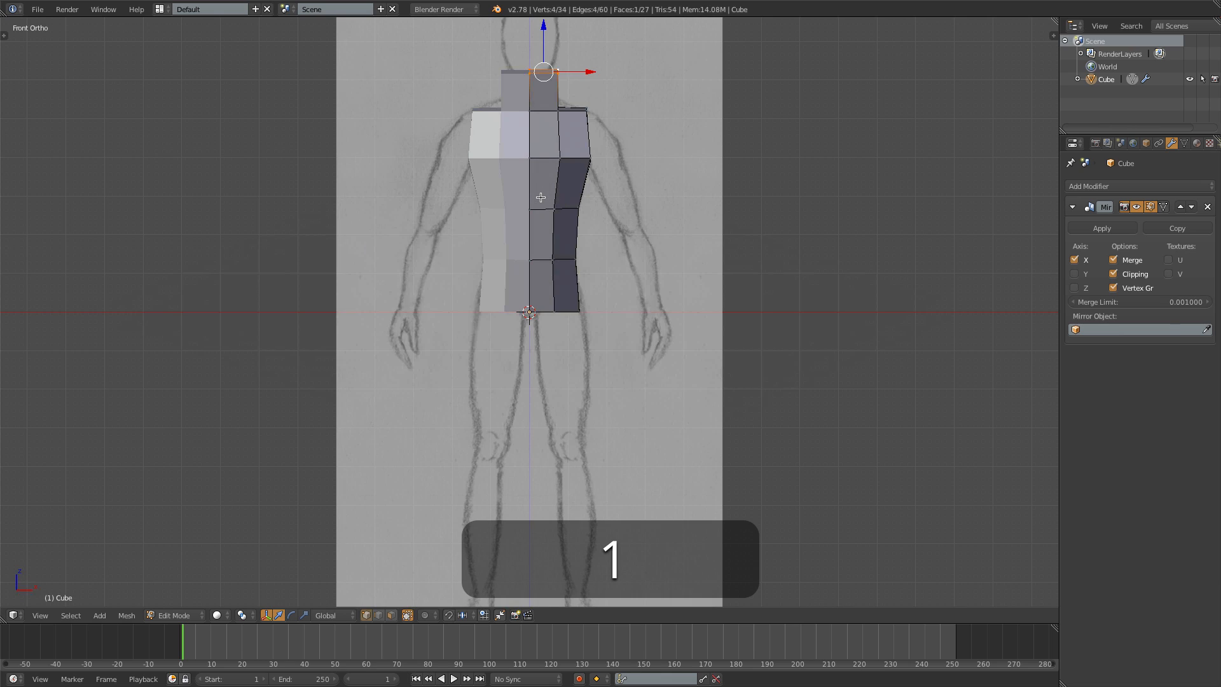
key(z)
key(g)
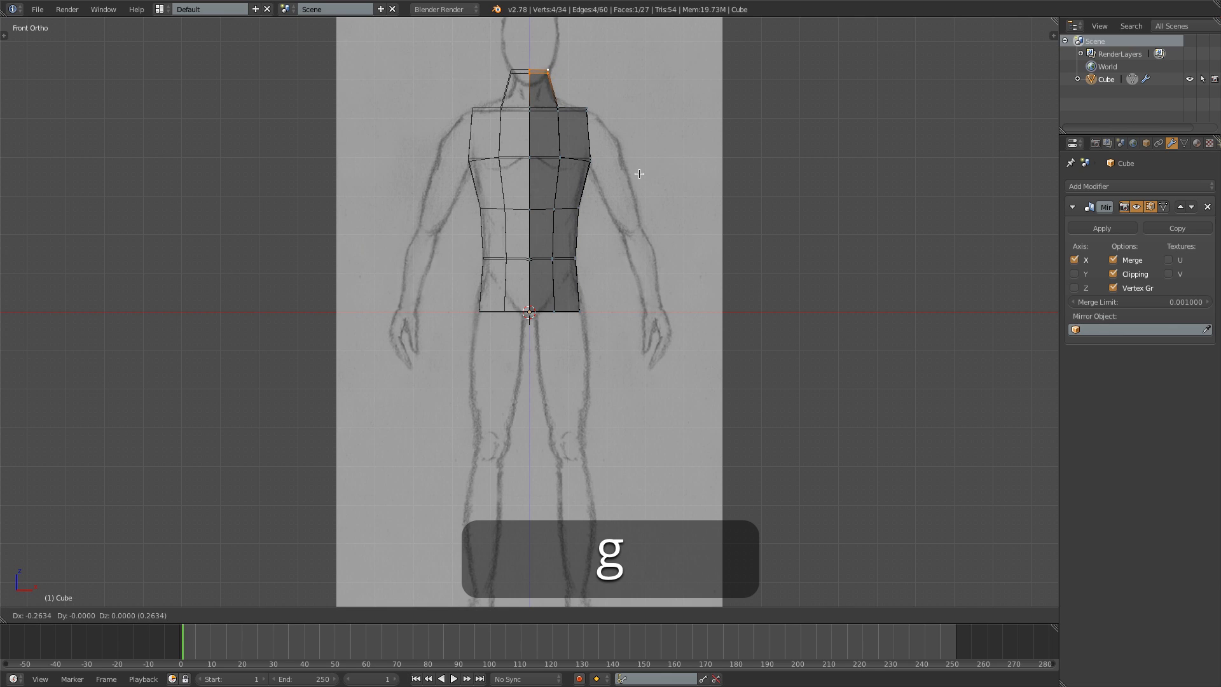
click(634, 175)
Step: Move the vertices at the base of the neck slightly up and inward to meet the shoulder line in the front reference
key(a)
key(b)
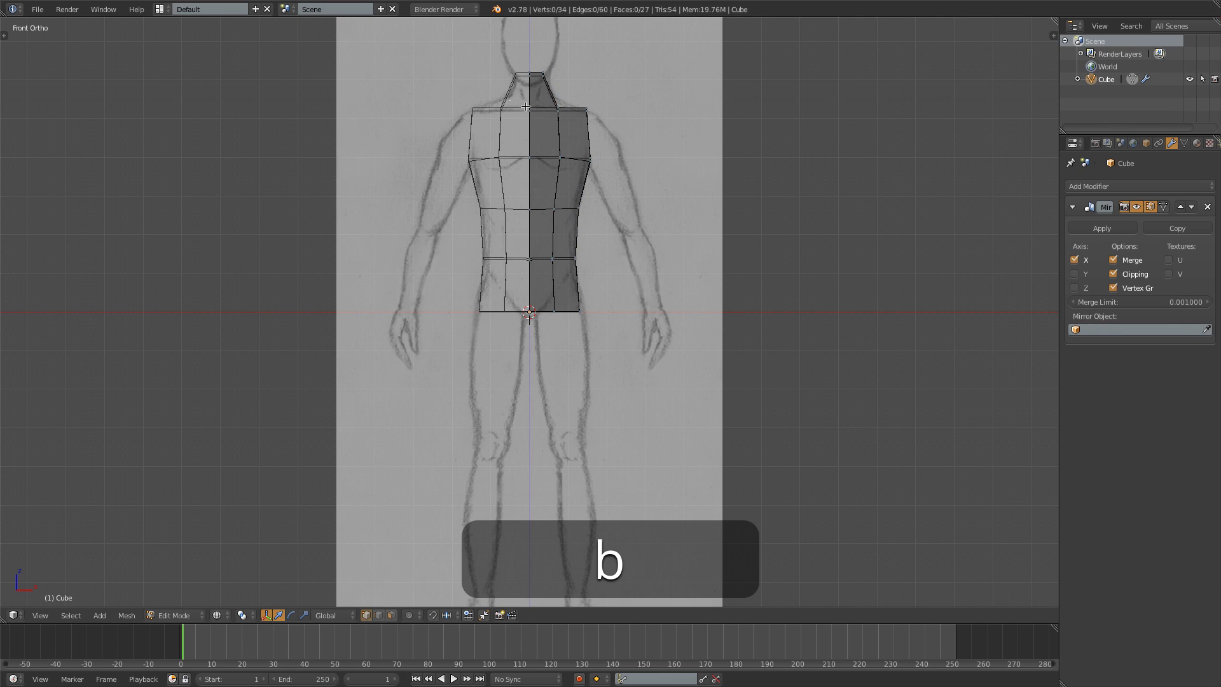
drag(521, 100, 566, 125)
key(g)
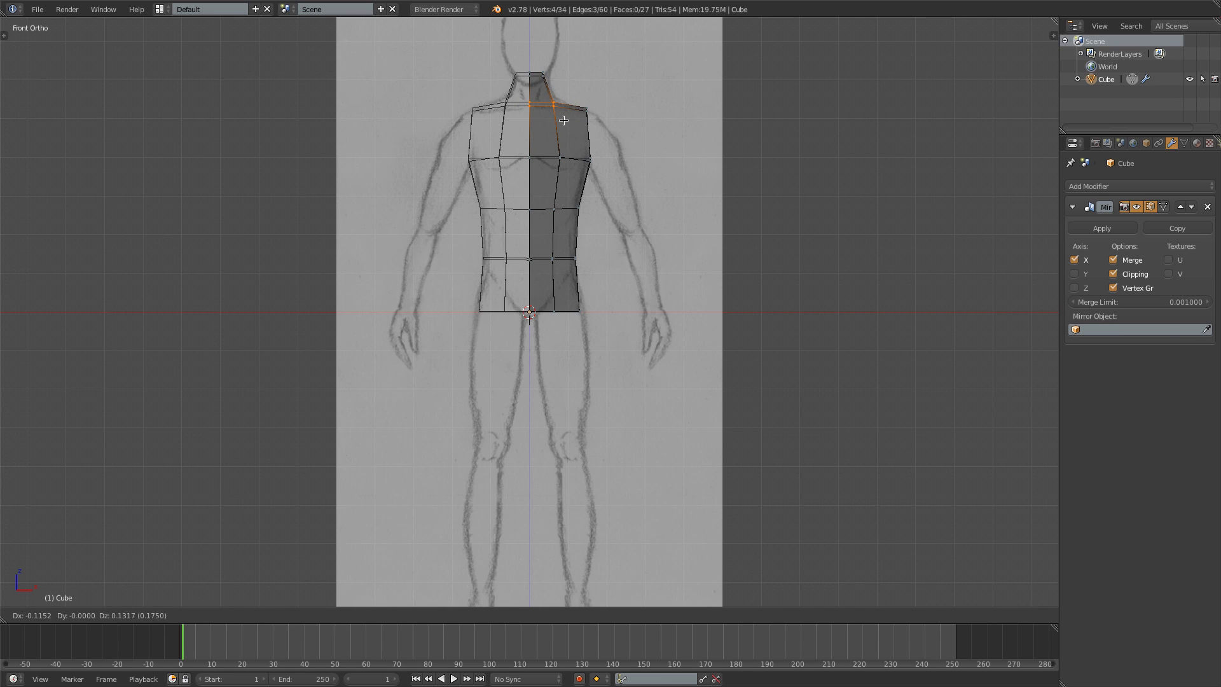
click(563, 120)
Step: In the side view, move the front vertices at the neck's base to match the throat line of the side reference
key(3)
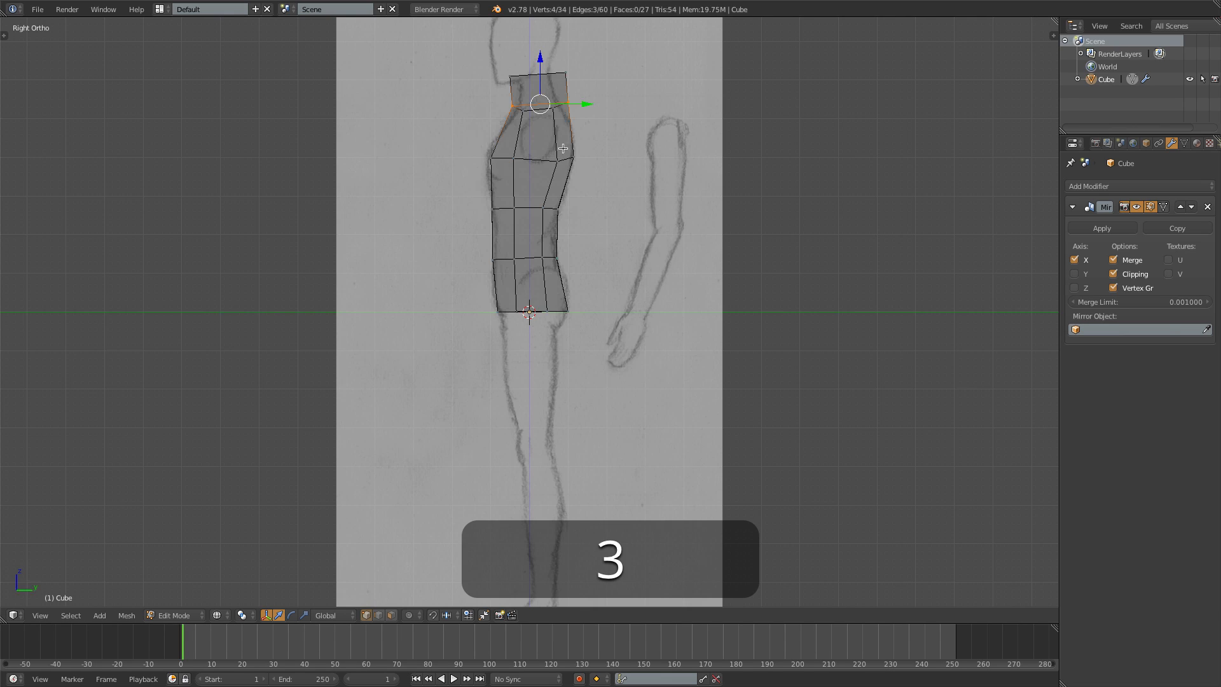
key(a)
key(b)
drag(507, 96, 540, 126)
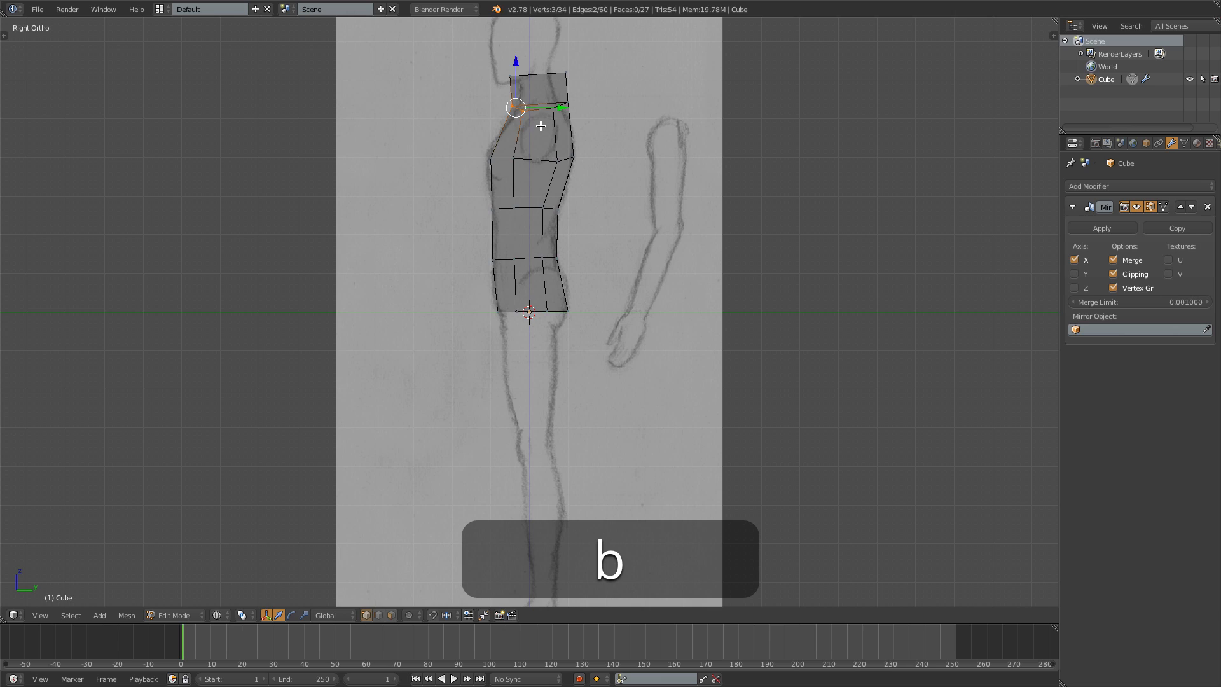
key(g)
click(545, 129)
Step: Move the front and rear vertices at the top of the neck to follow the neck outline in the side reference
key(a)
key(b)
mouse_move(491, 57)
mouse_down()
mouse_move(526, 88)
mouse_move(589, 88)
mouse_move(590, 124)
mouse_move(552, 118)
mouse_up()
key(g)
click(533, 89)
key(a)
key(b)
key(g)
click(570, 79)
Step: Move the rear neck-base vertices and the shoulder-top vertices to fit the side reference
key(a)
key(b)
key(g)
click(584, 127)
key(a)
key(b)
key(g)
click(557, 123)
key(a)
Step: In the front view, move the inner bottom vertices of the torso down and inward to the crotch
key(KP_1)
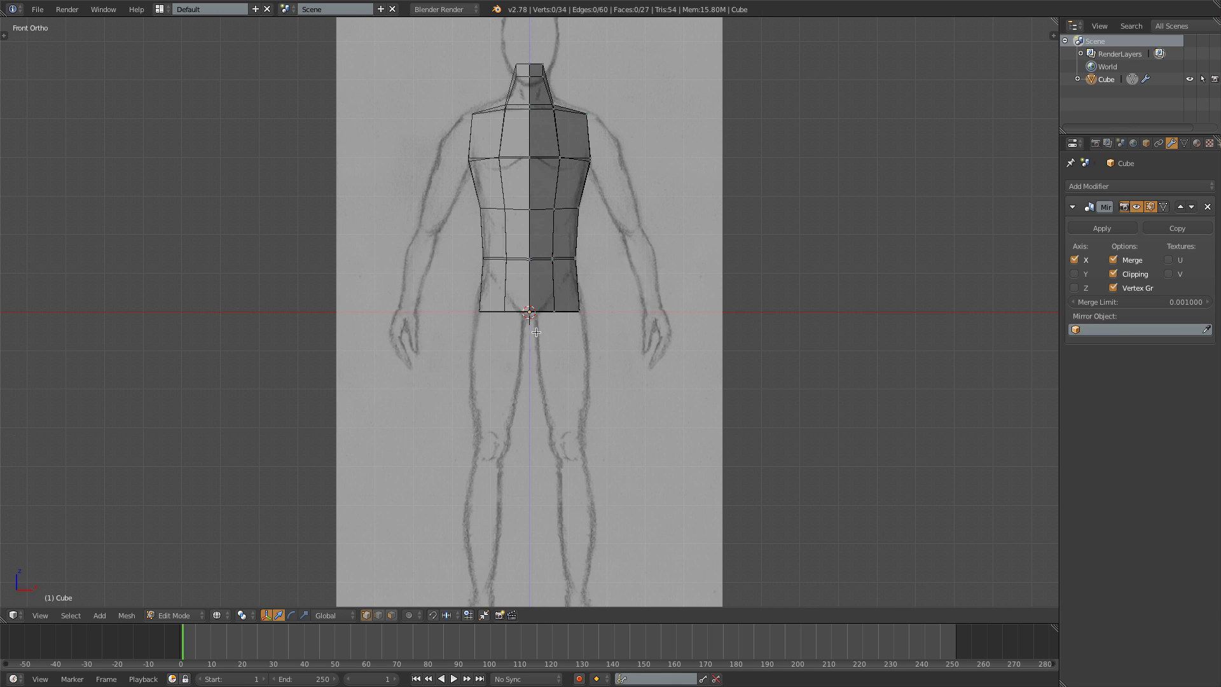
scroll(532, 324, up, 6)
key(b)
drag(529, 281, 614, 315)
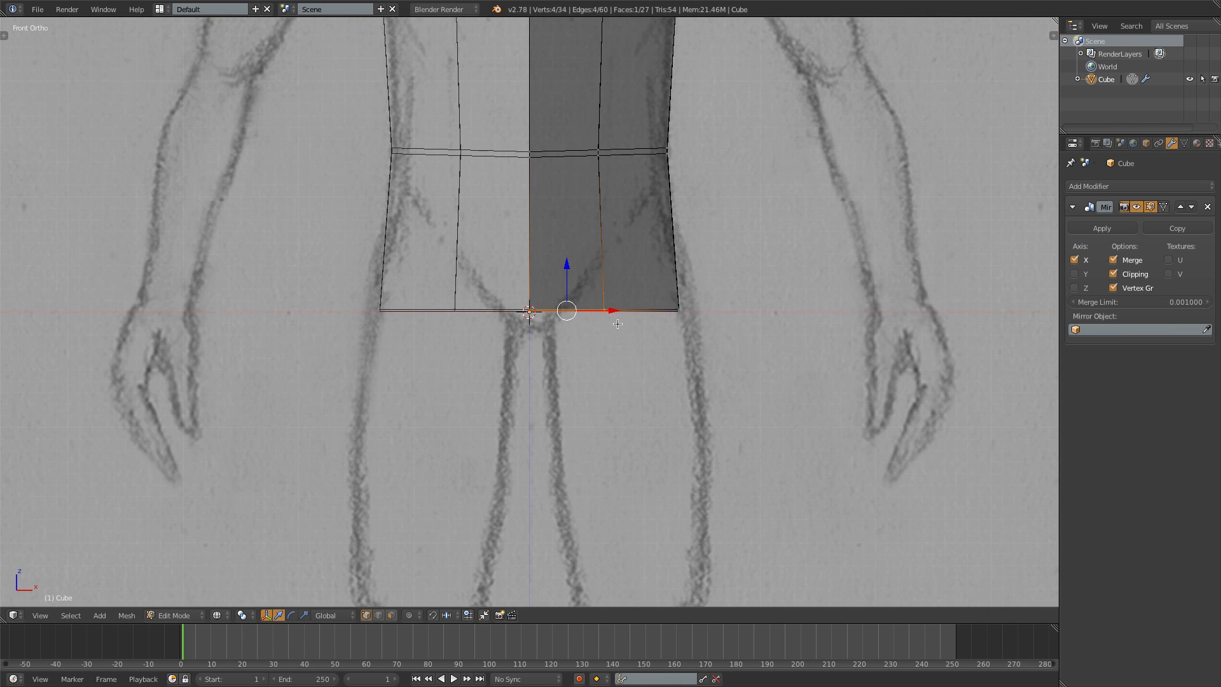
key(g)
click(551, 329)
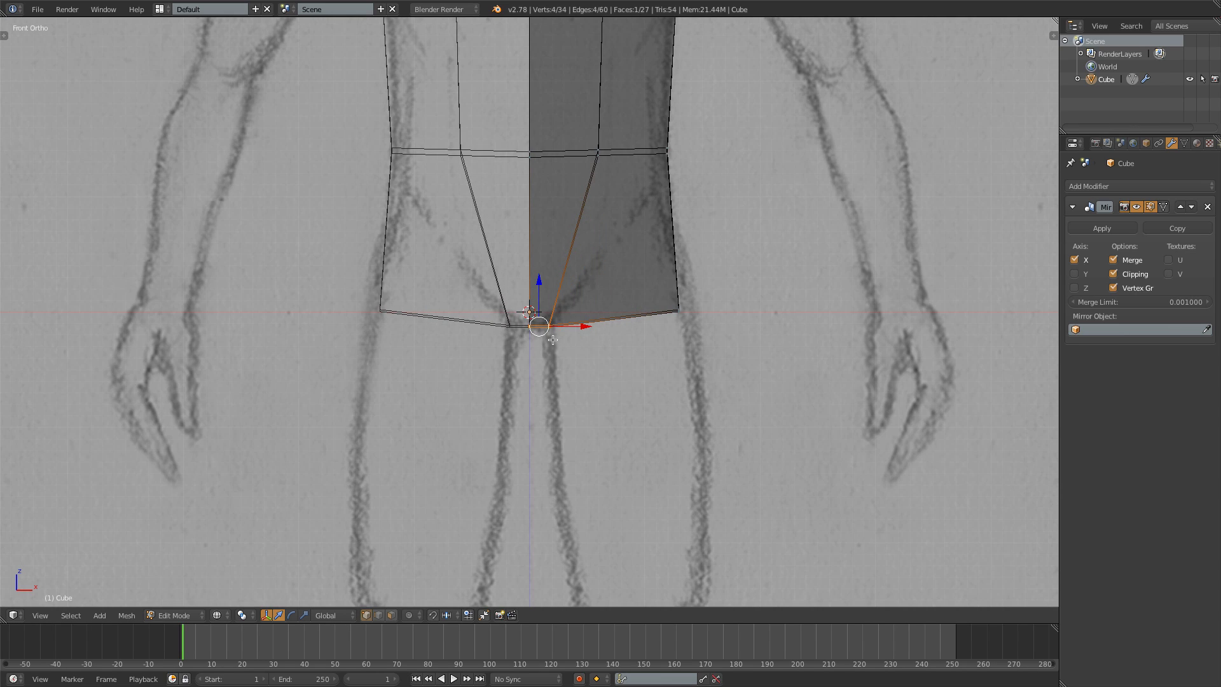
Step: Raise the outer bottom vertices of the torso to the hip so the bottom edge follows the groin line
key(a)
key(b)
drag(655, 293, 731, 324)
key(g)
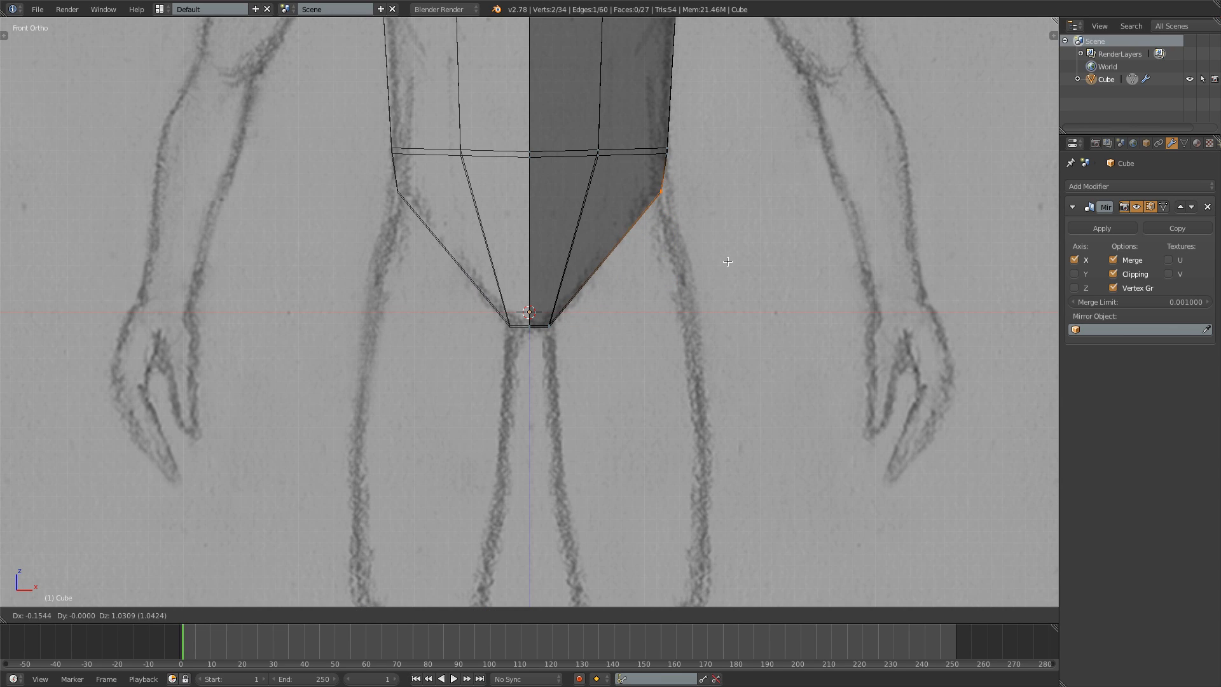
click(731, 260)
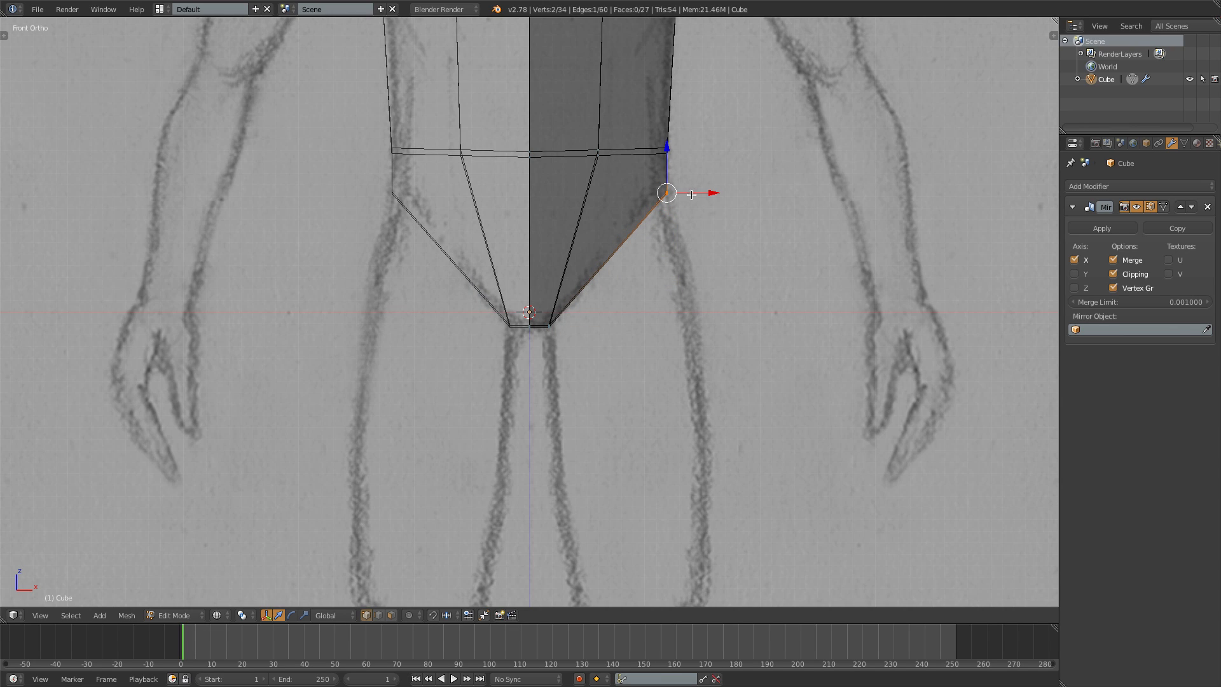
Step: Move the row of vertices just above the hips slightly upward in the front view
scroll(616, 231, down, 1)
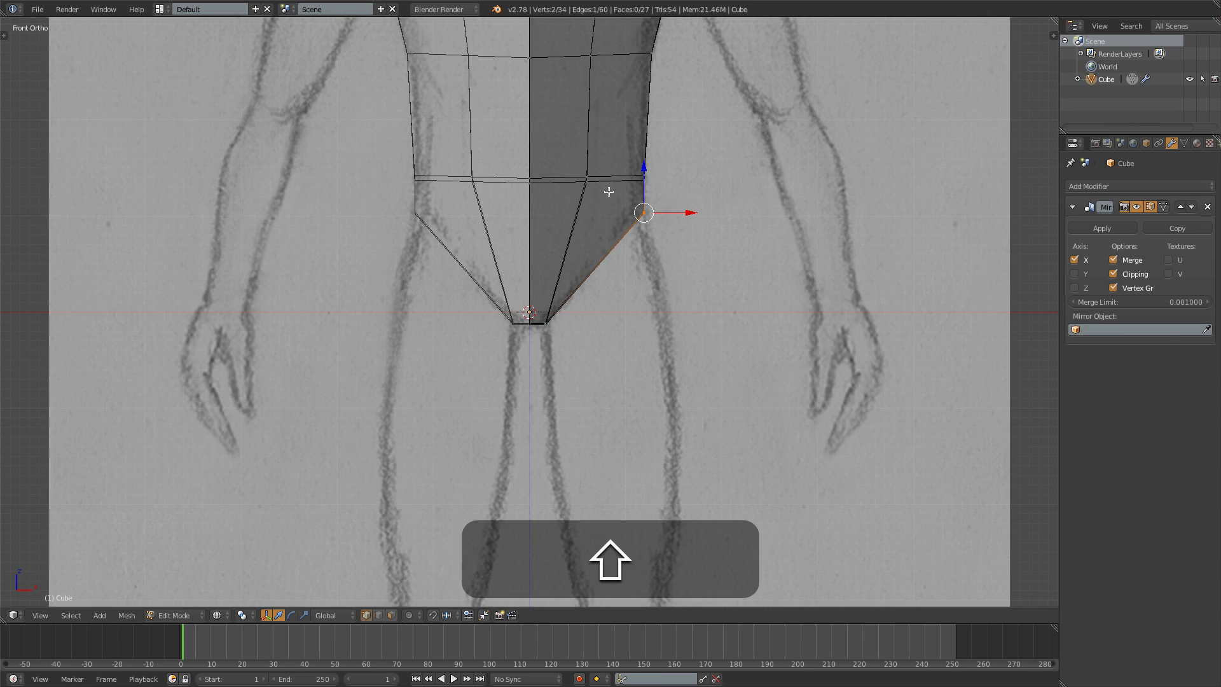
shift+middle_drag(608, 189, 618, 358)
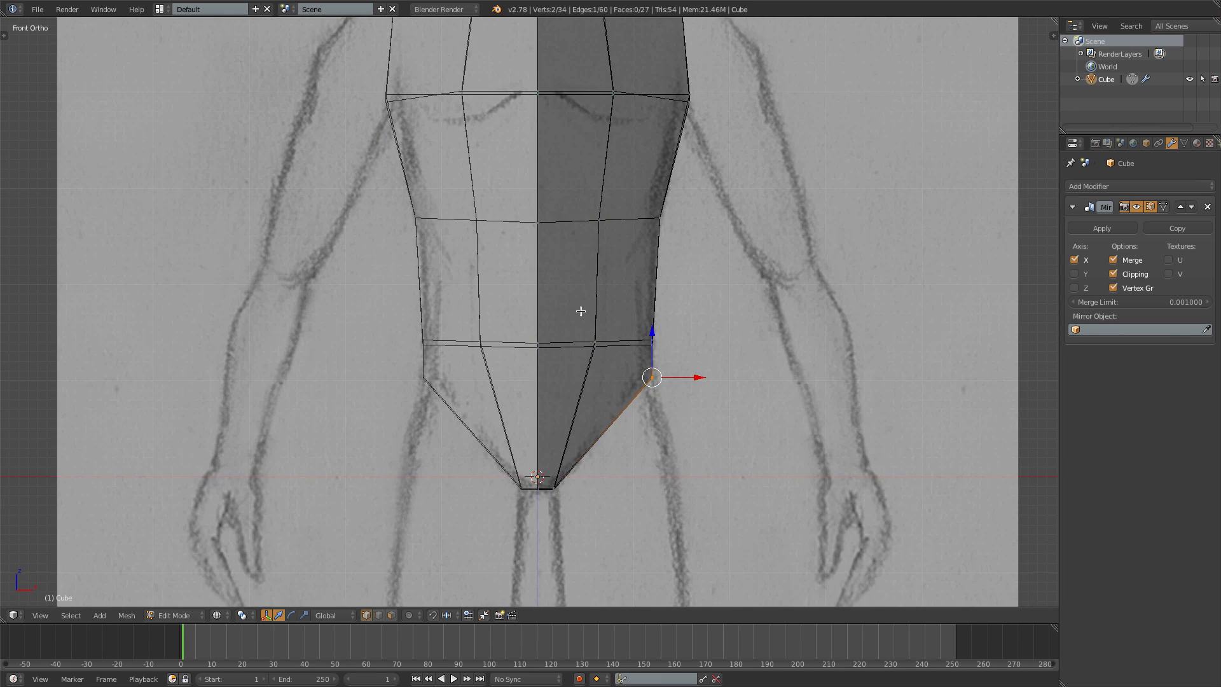
key(a)
key(b)
drag(512, 321, 661, 355)
key(g)
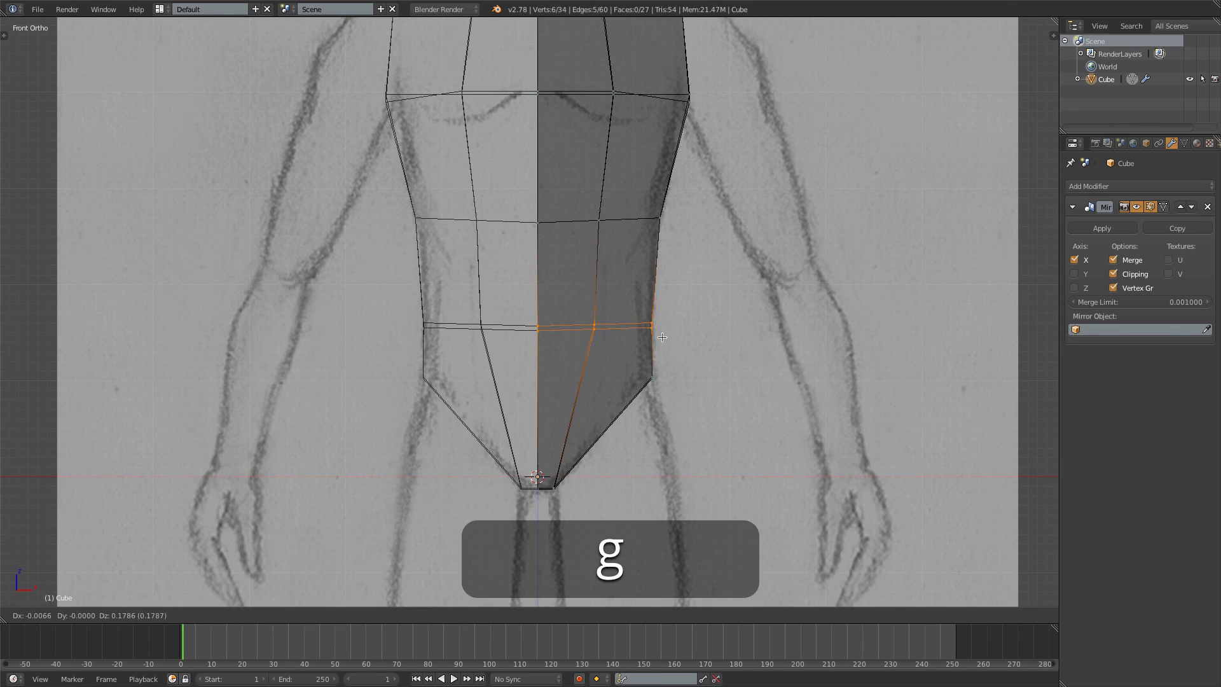
click(659, 330)
Step: Raise the middle and outermost vertices of the lower waist row so it slopes up toward the side of the body
key(a)
key(b)
drag(559, 295, 704, 349)
key(g)
click(694, 331)
key(a)
key(b)
drag(638, 289, 666, 328)
key(g)
click(665, 309)
Step: Move the whole row of vertices below the chest slightly upward
key(a)
key(b)
drag(508, 184, 671, 248)
key(g)
click(672, 232)
Step: Raise the middle and outermost vertices of the row below the chest so it slopes up toward the side
key(a)
key(b)
drag(580, 177, 684, 223)
key(g)
click(682, 213)
key(a)
key(b)
drag(651, 181, 676, 204)
key(g)
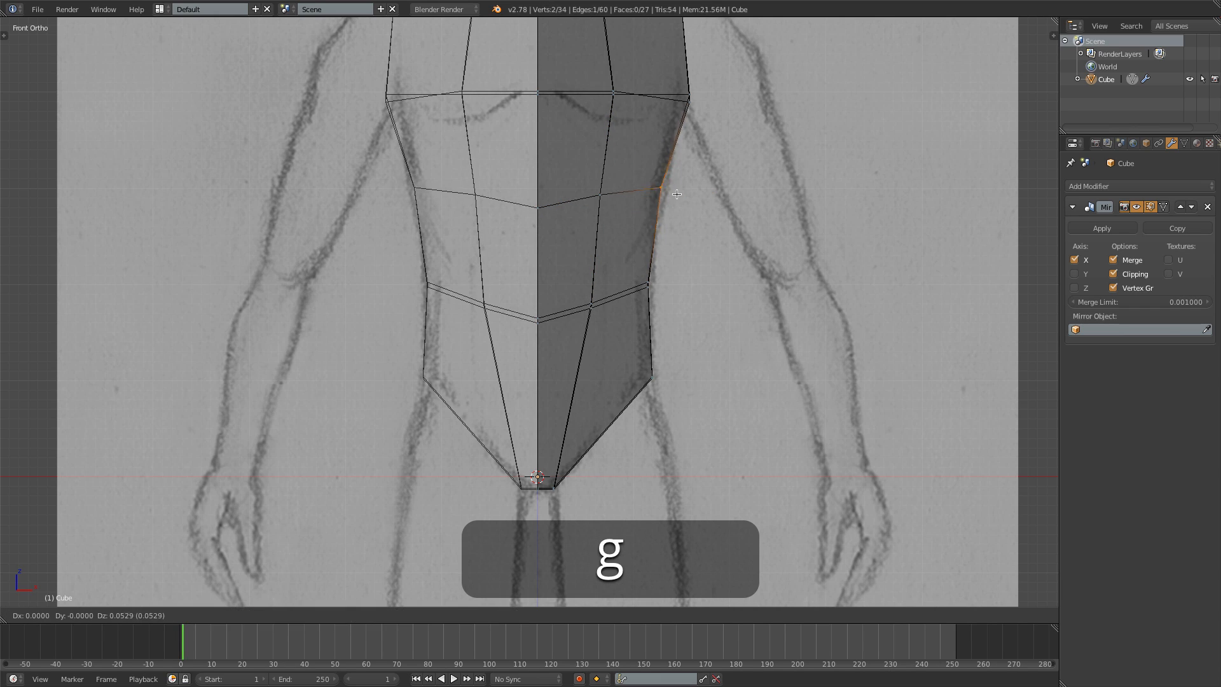
click(677, 187)
Step: Lower the middle vertices of the chest row slightly to follow the pectoral line in the front reference
key(a)
key(b)
drag(599, 84, 637, 102)
key(g)
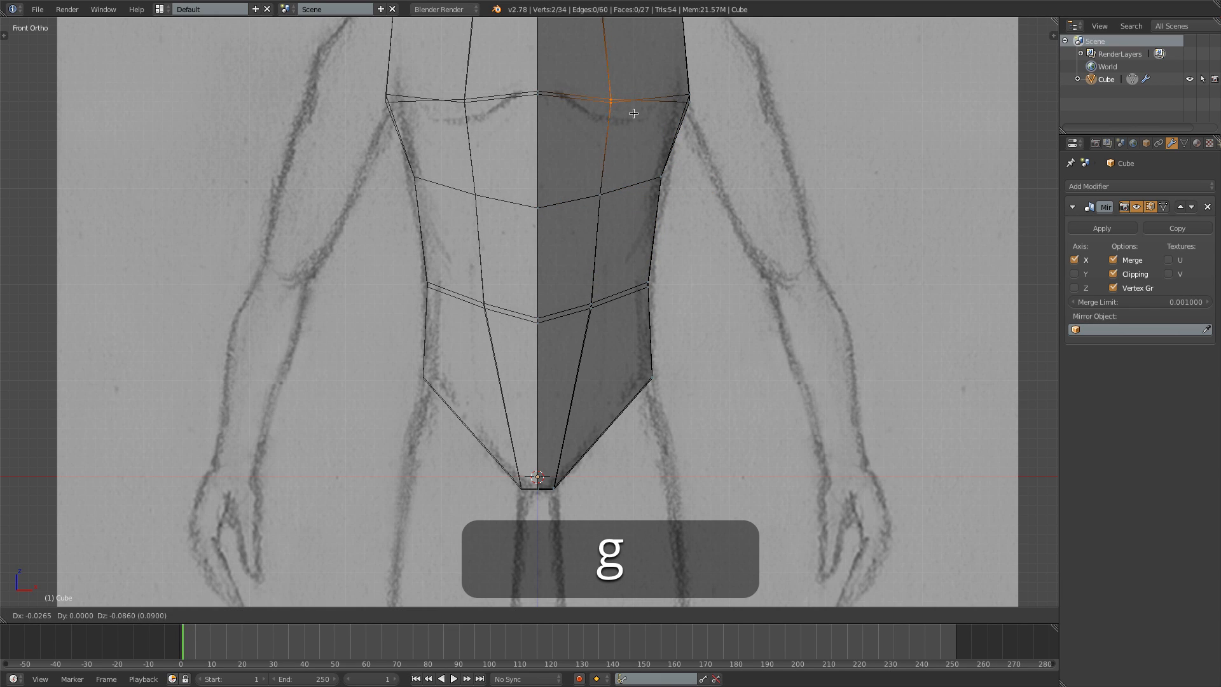
click(633, 113)
Step: In solid shading and face select mode, select the slanted face under the hip and extrude it outward for the leg
scroll(633, 113, down, 2)
key(z)
mouse_move(700, 396)
middle_down()
mouse_move(812, 396)
mouse_move(624, 411)
mouse_move(722, 398)
mouse_move(751, 366)
middle_up()
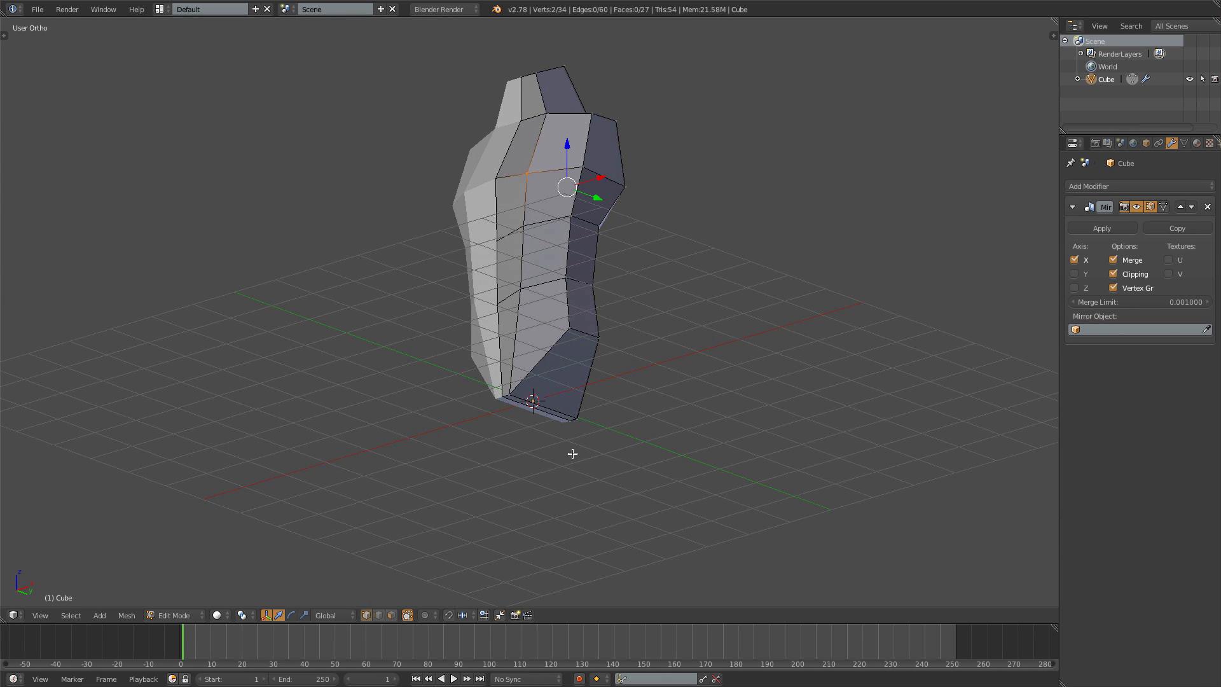
key(ctrl+Tab)
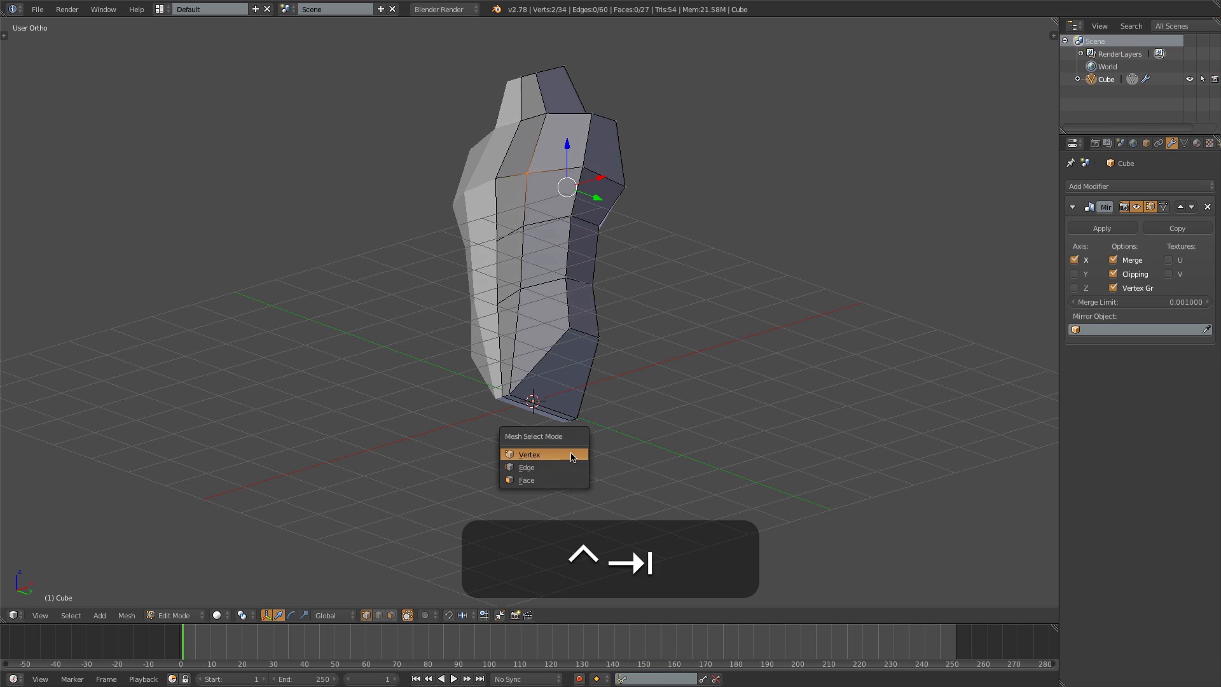
click(546, 481)
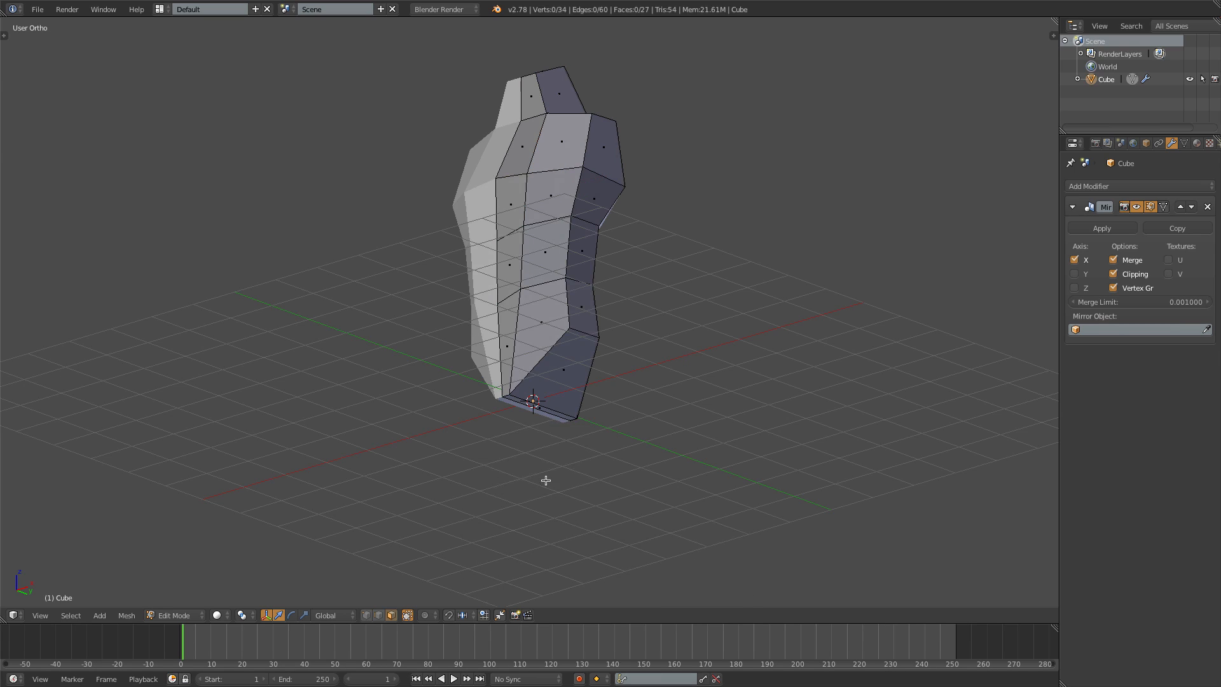
right_click(553, 367)
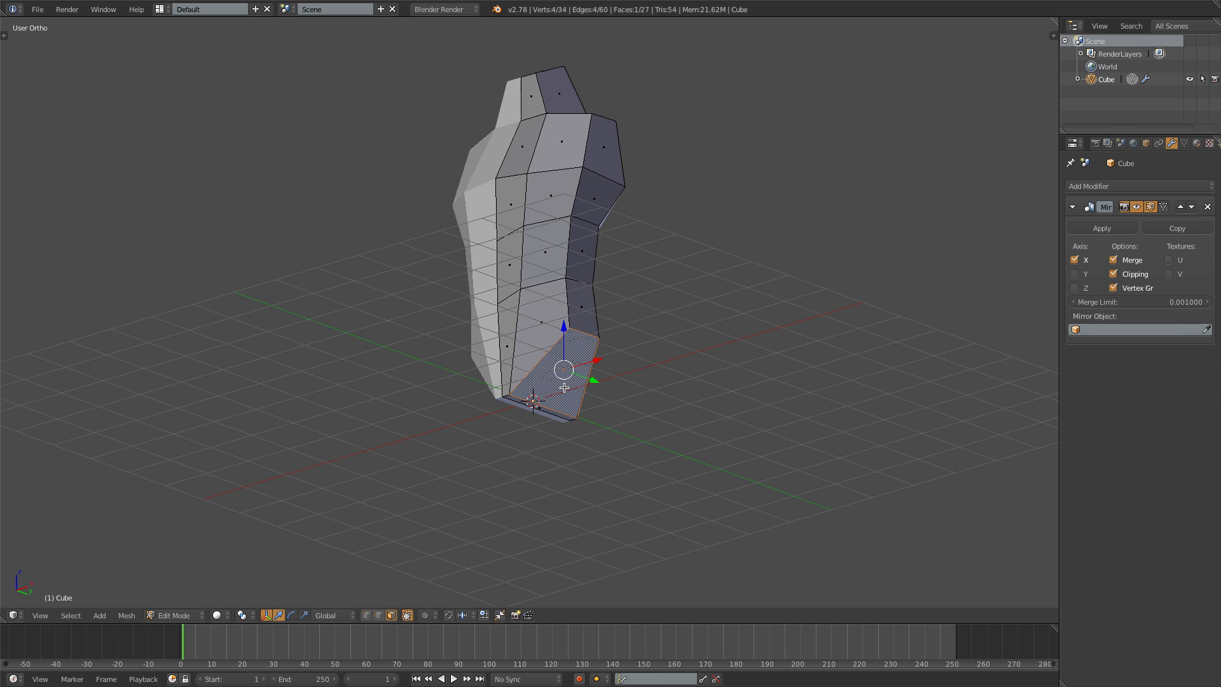
key(KP_1)
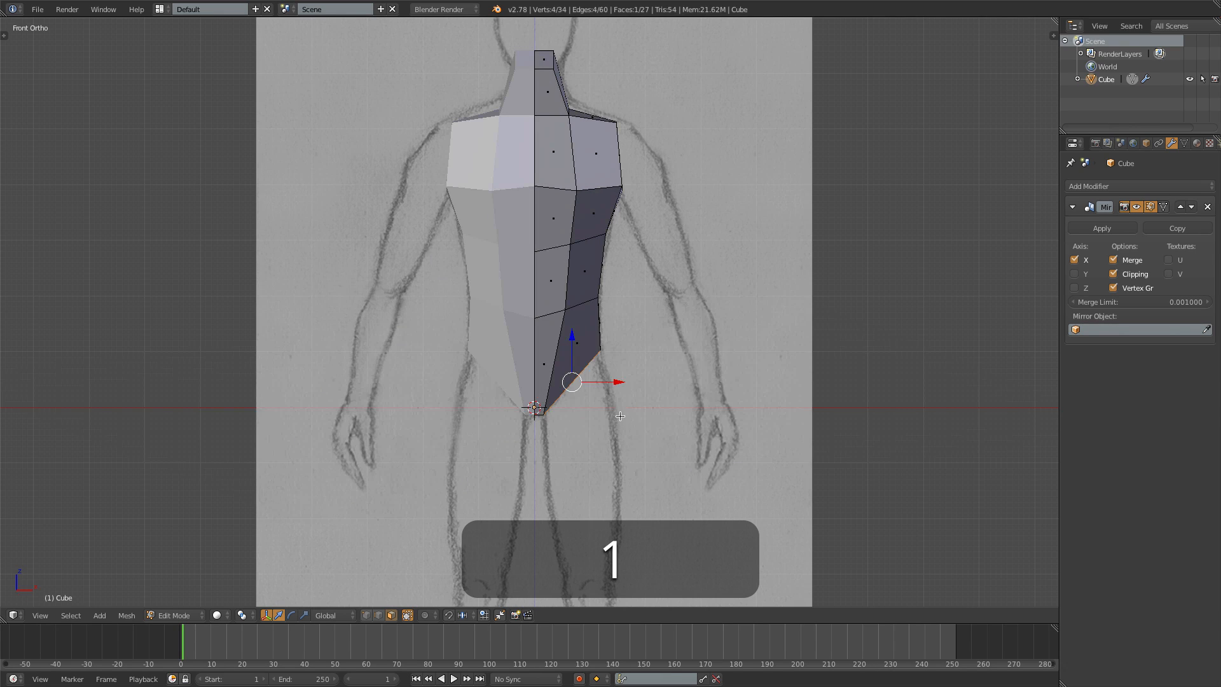
key(e)
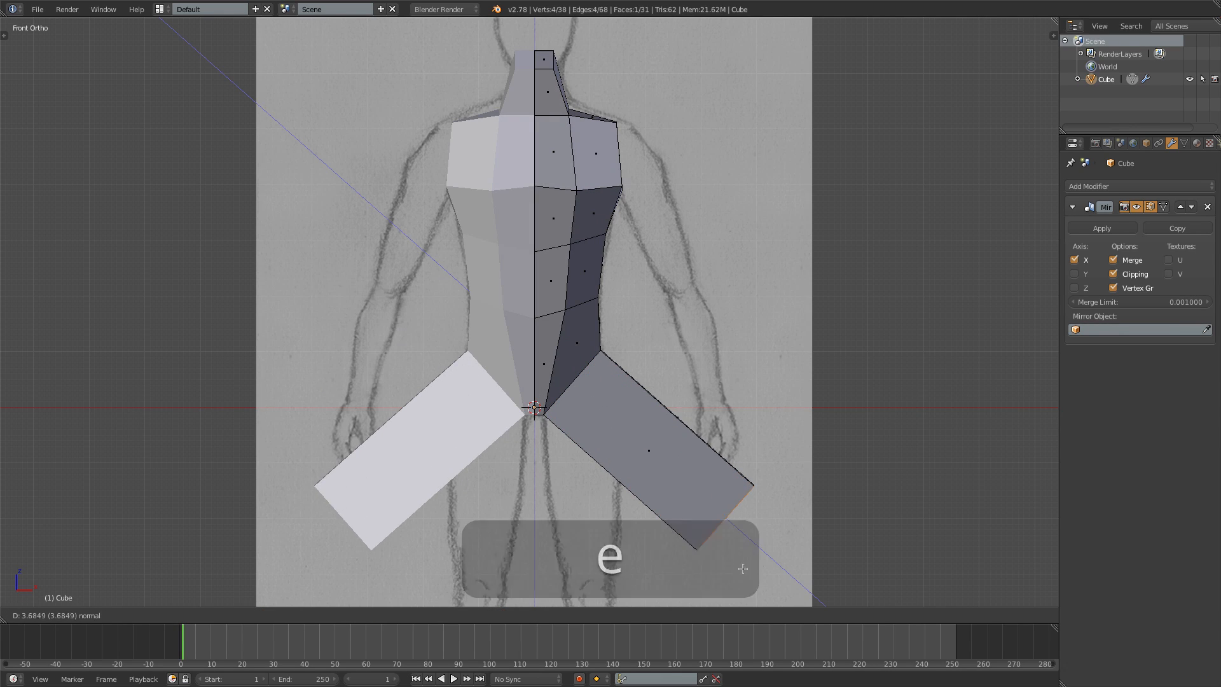
click(753, 575)
Step: Scale down the extruded leg end face and move it down to the ankle in the front reference
shift+middle_drag(769, 522, 778, 325)
scroll(769, 390, down, 2)
key(s)
click(757, 315)
key(g)
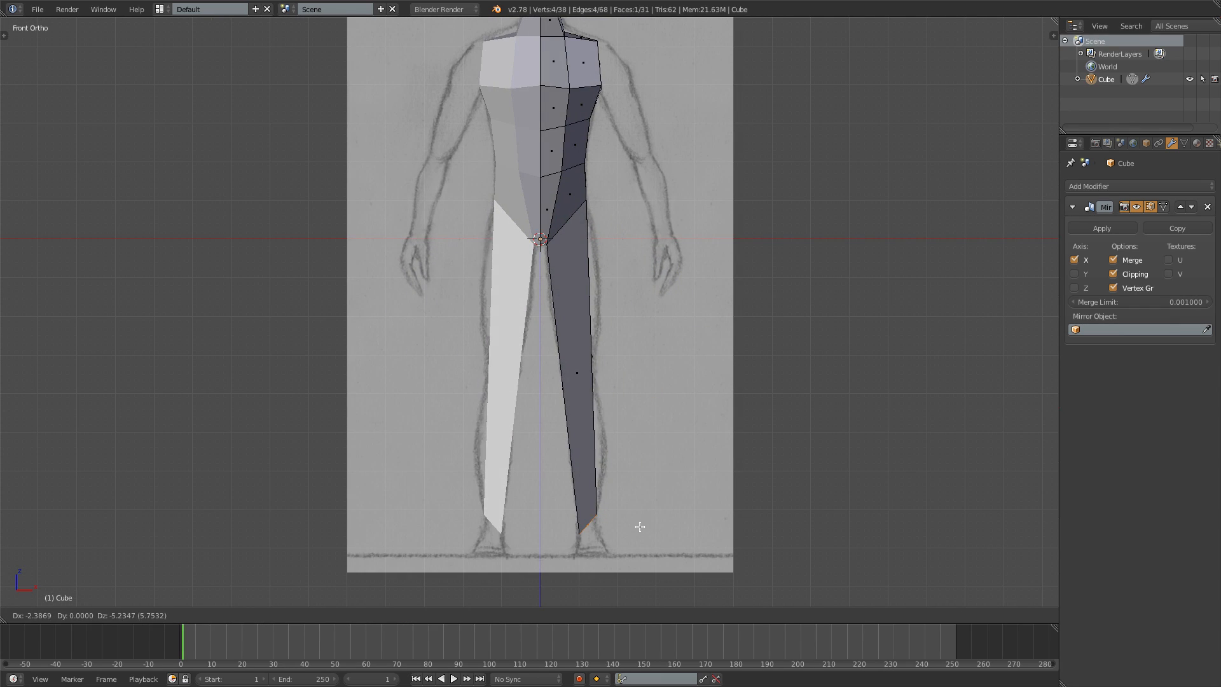
click(639, 526)
Step: Rotate the ankle face about 42 degrees so it is level, and scale it down to the ankle width
key(r)
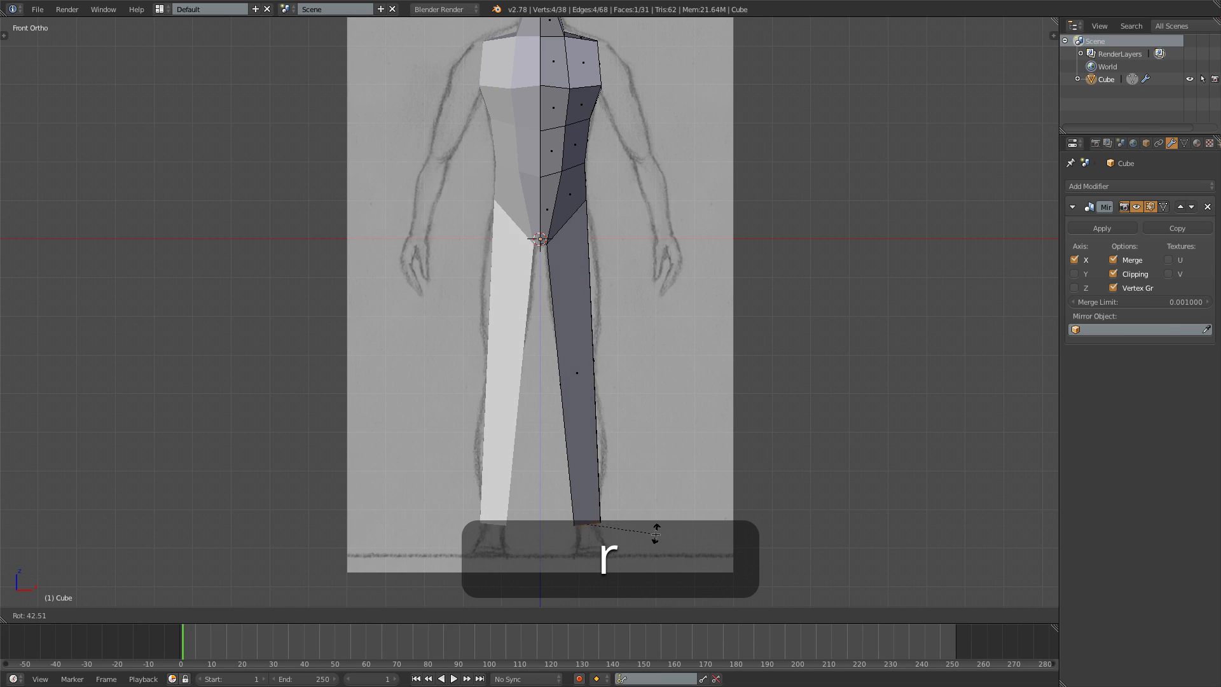
click(636, 531)
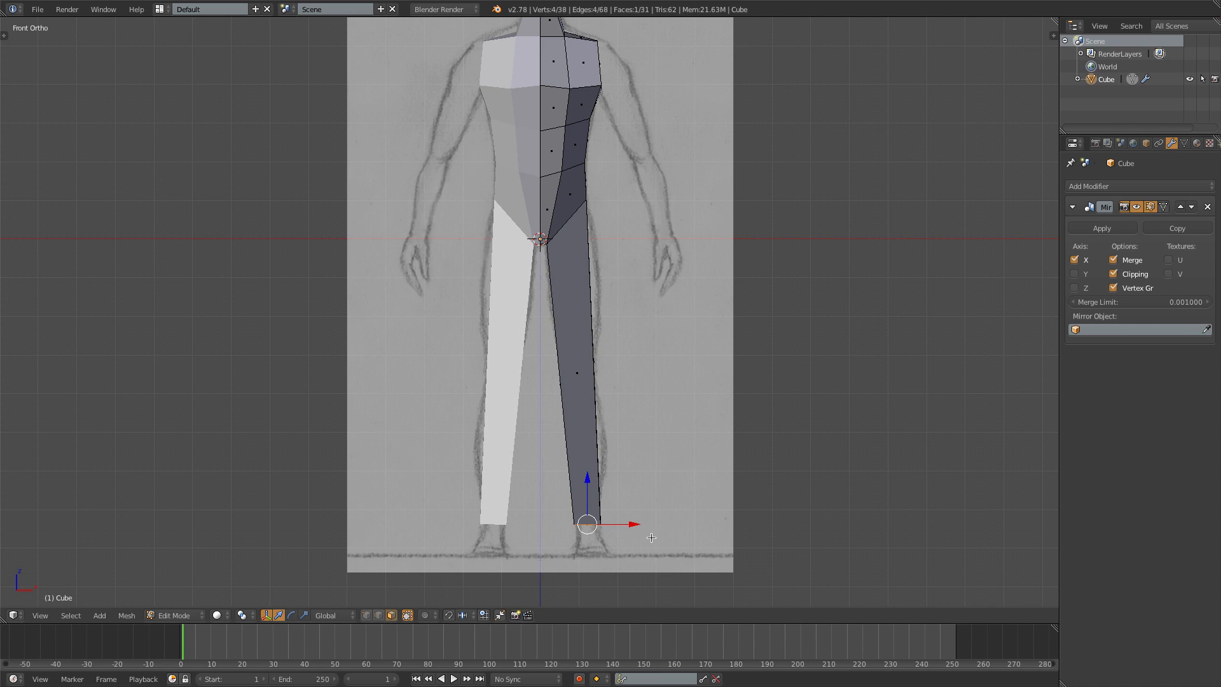
key(s)
click(644, 532)
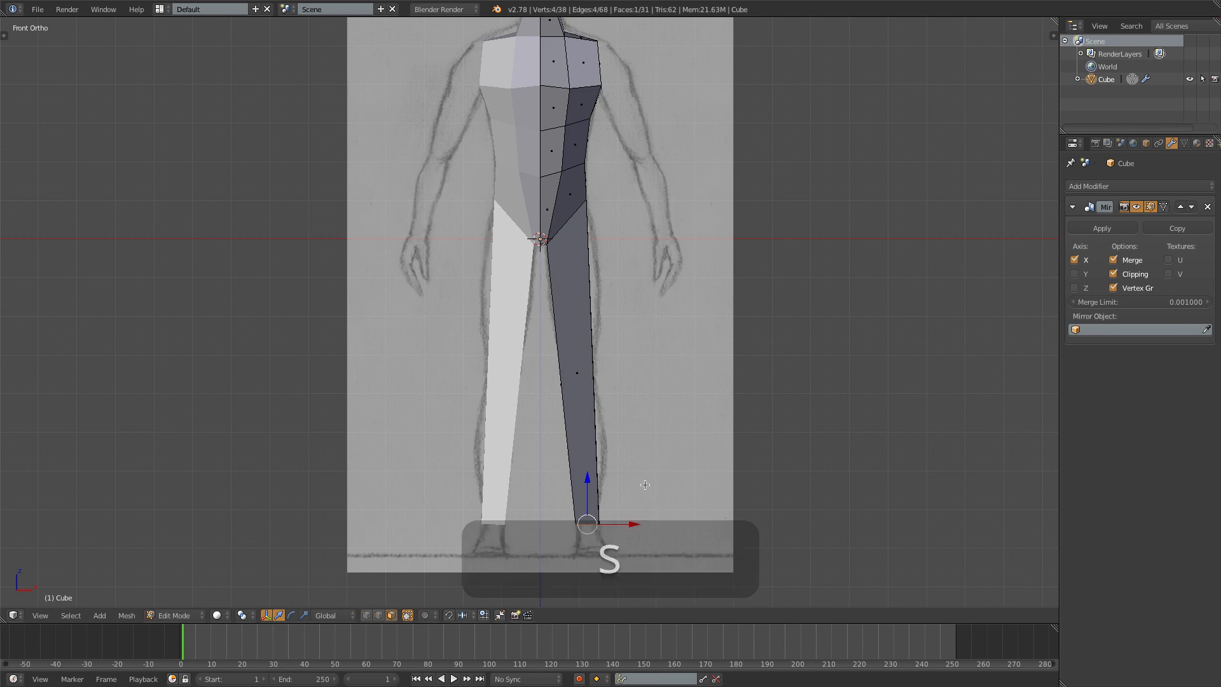
Step: In wireframe shading and vertex select mode, add an edge loop around the leg and slide it up close to the hip
key(z)
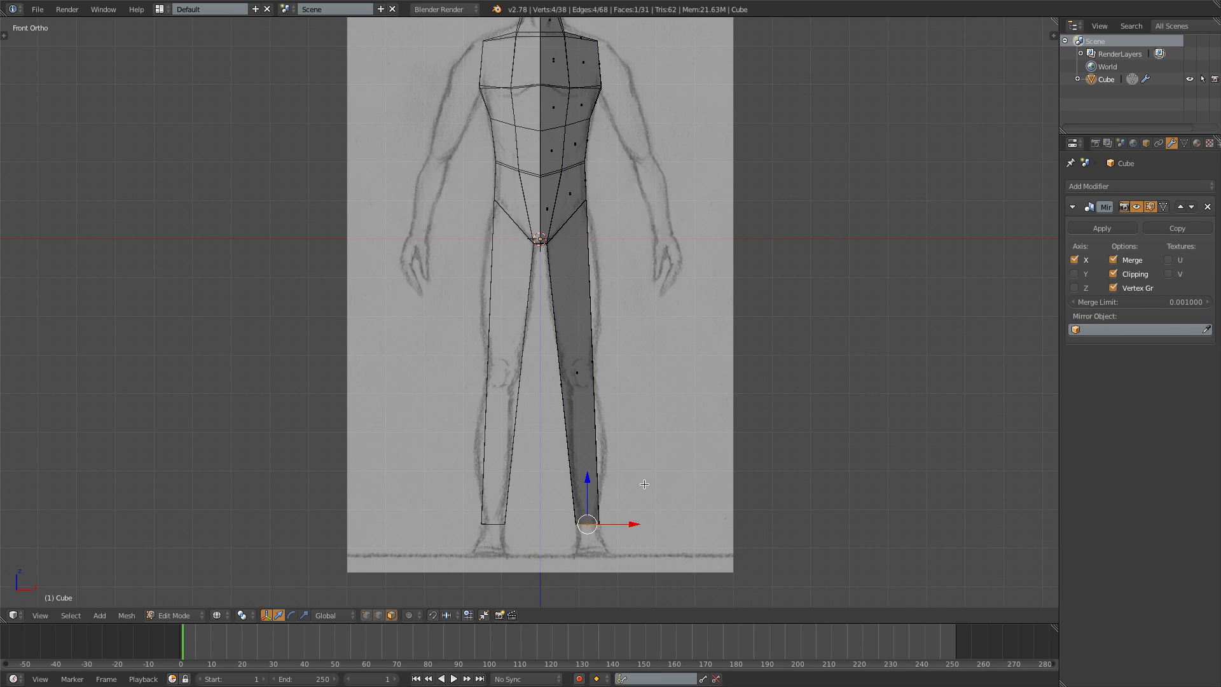
key(ctrl+Tab)
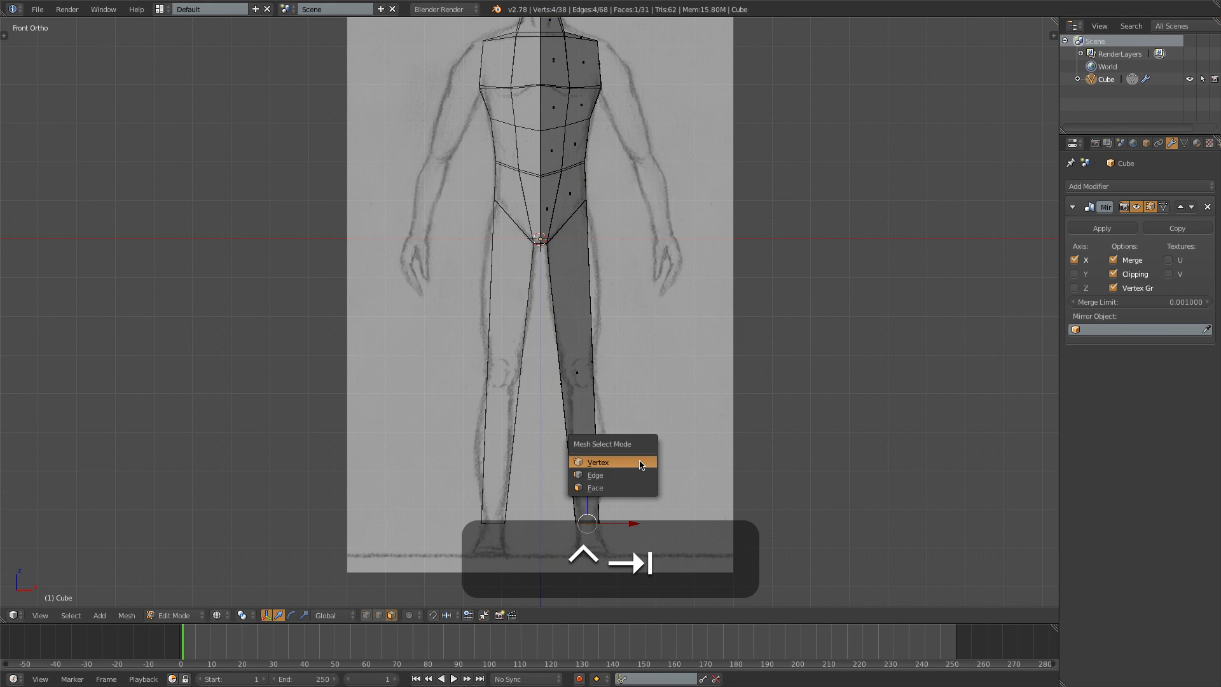
click(623, 462)
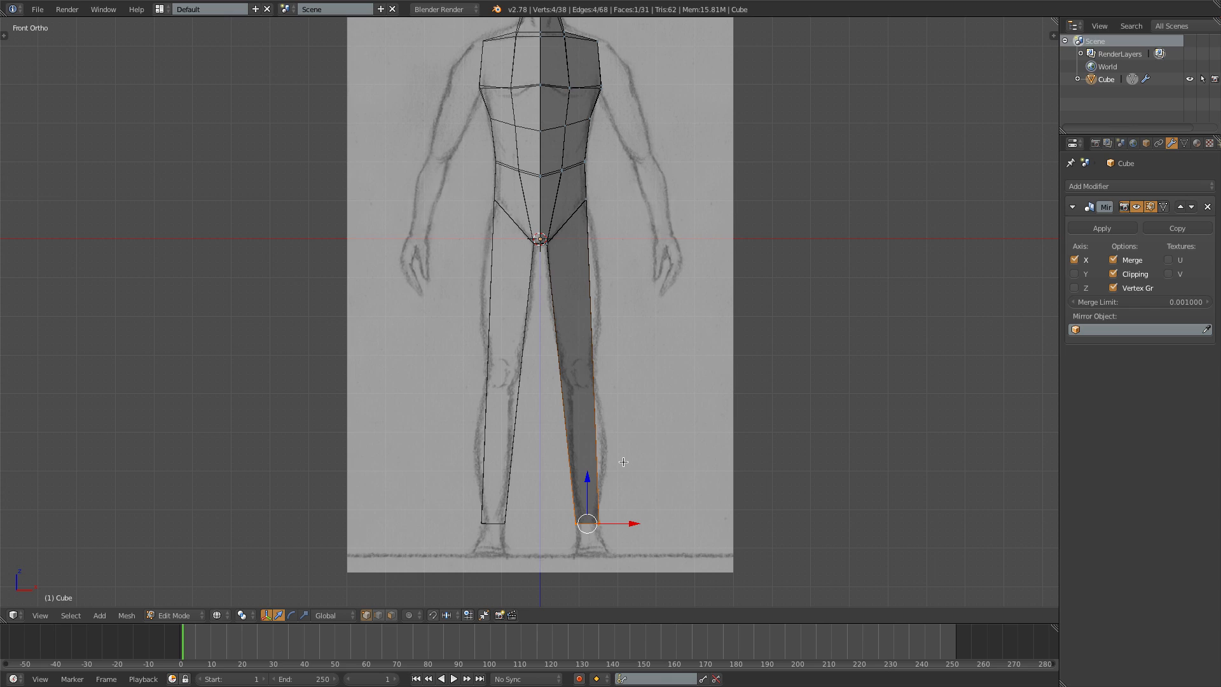
key(ctrl+r)
click(596, 432)
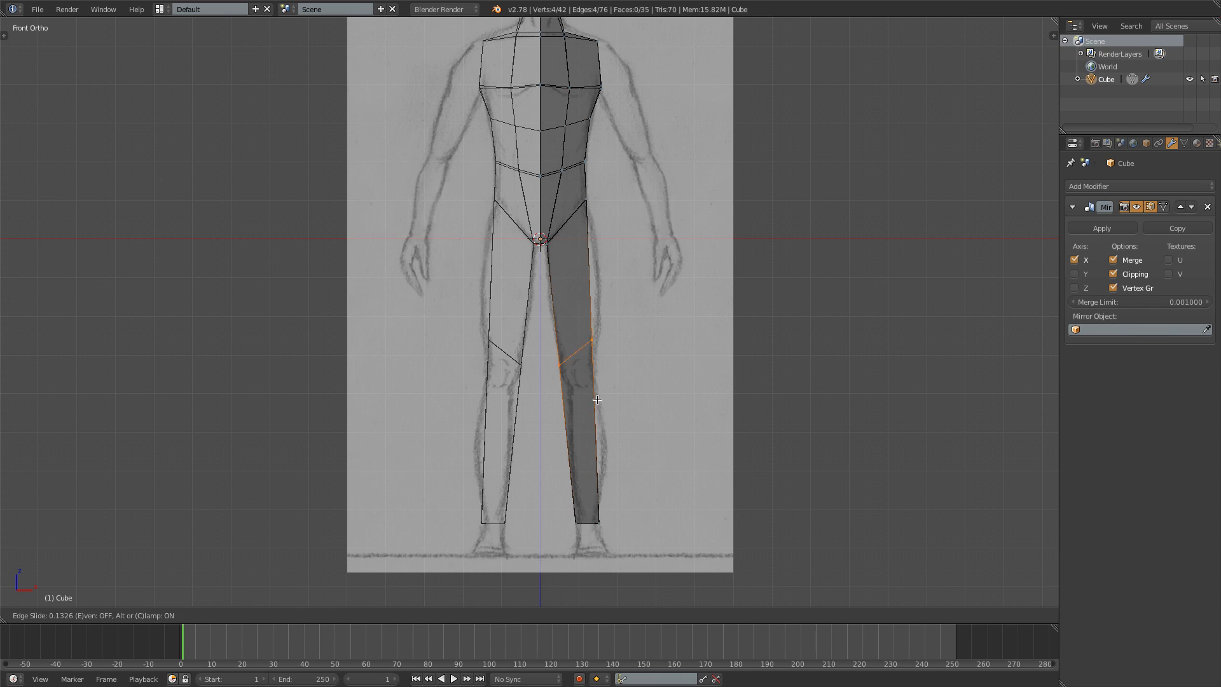
click(610, 289)
Step: In the side view, move the rear vertex of the new upper-leg loop forward to the back of the thigh
key(KP_3)
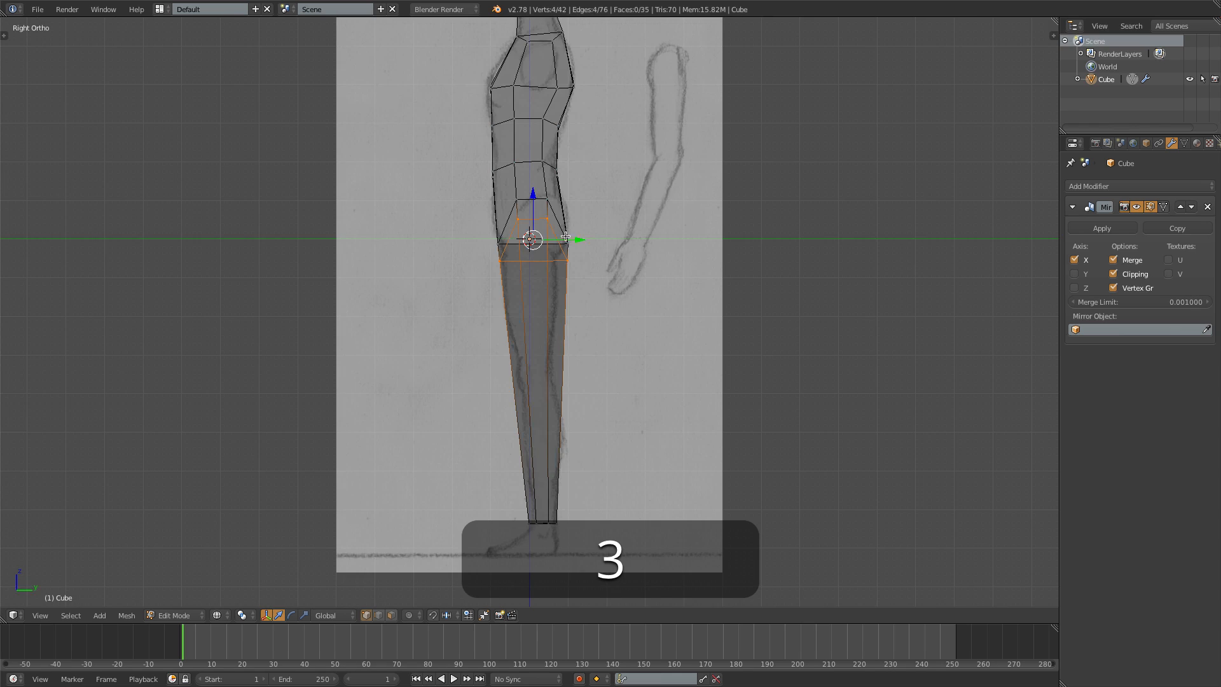
scroll(569, 237, up, 4)
shift+middle_drag(572, 244, 581, 325)
key(a)
key(b)
drag(589, 272, 622, 298)
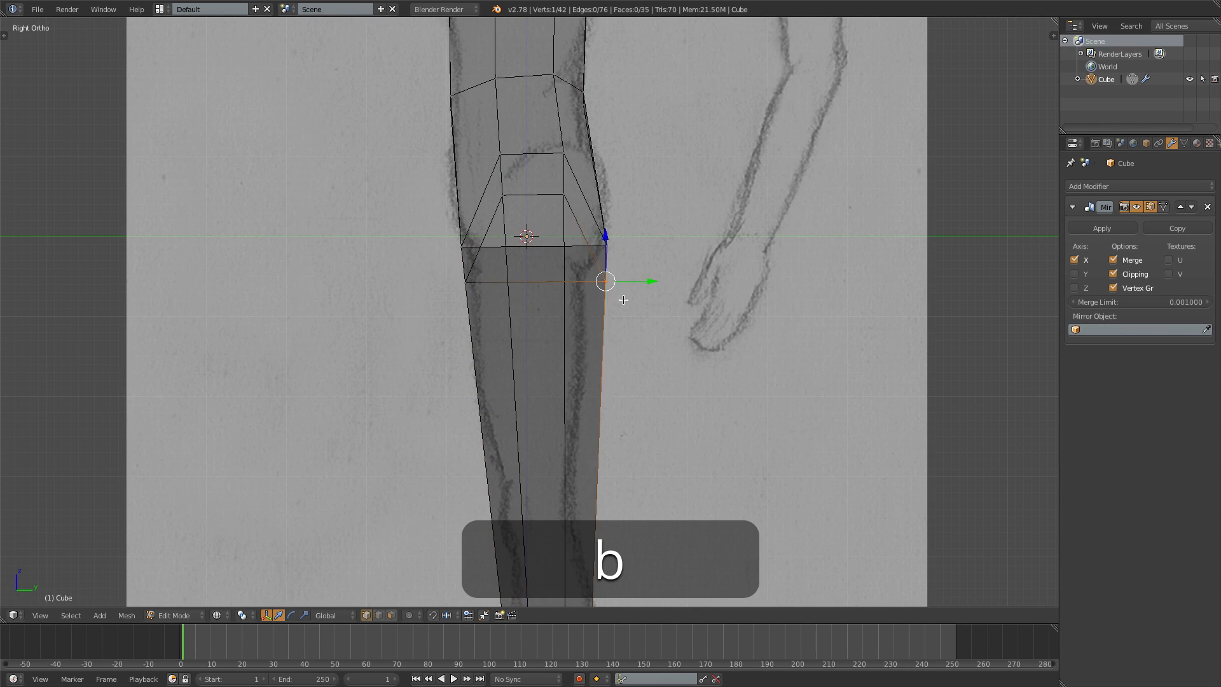
key(g)
click(603, 296)
Step: Move the front vertices at the crotch and upper-leg loop backward to match the front of the thigh
key(a)
key(b)
drag(457, 216, 500, 313)
key(g)
click(505, 311)
Step: Lower the outer hip vertices and the upper-leg loop vertices beneath them in the side view
key(a)
key(b)
drag(494, 137, 570, 214)
key(g)
click(574, 233)
Step: Add an edge loop around the pelvis between the lower waist row and the hips
key(ctrl+r)
click(597, 144)
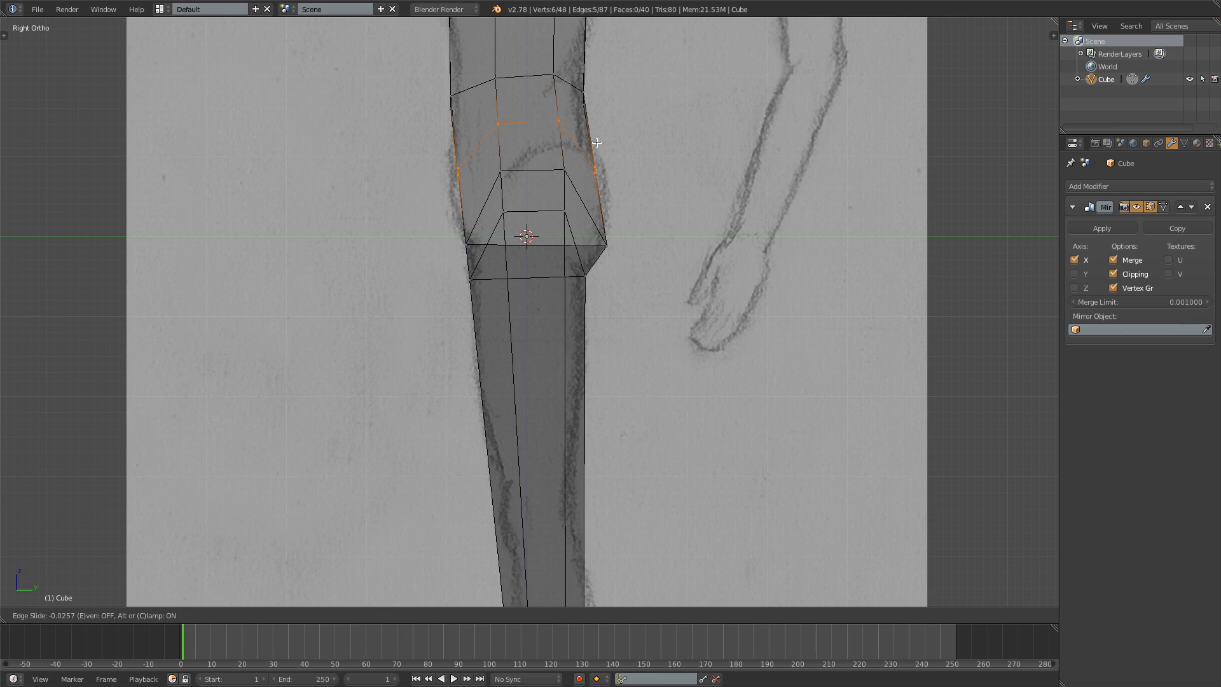
click(597, 143)
Step: Move the rear vertices of the pelvis loop backward to the buttock outline in the side reference
key(a)
key(b)
drag(577, 146, 624, 194)
key(g)
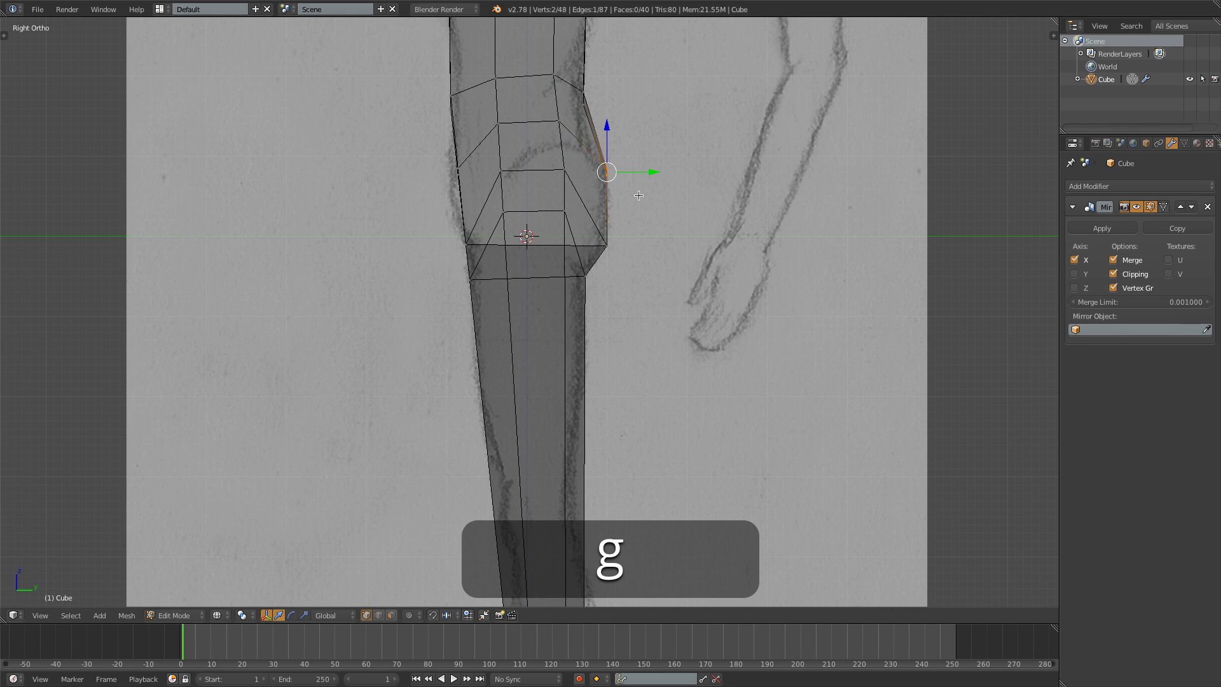
click(636, 195)
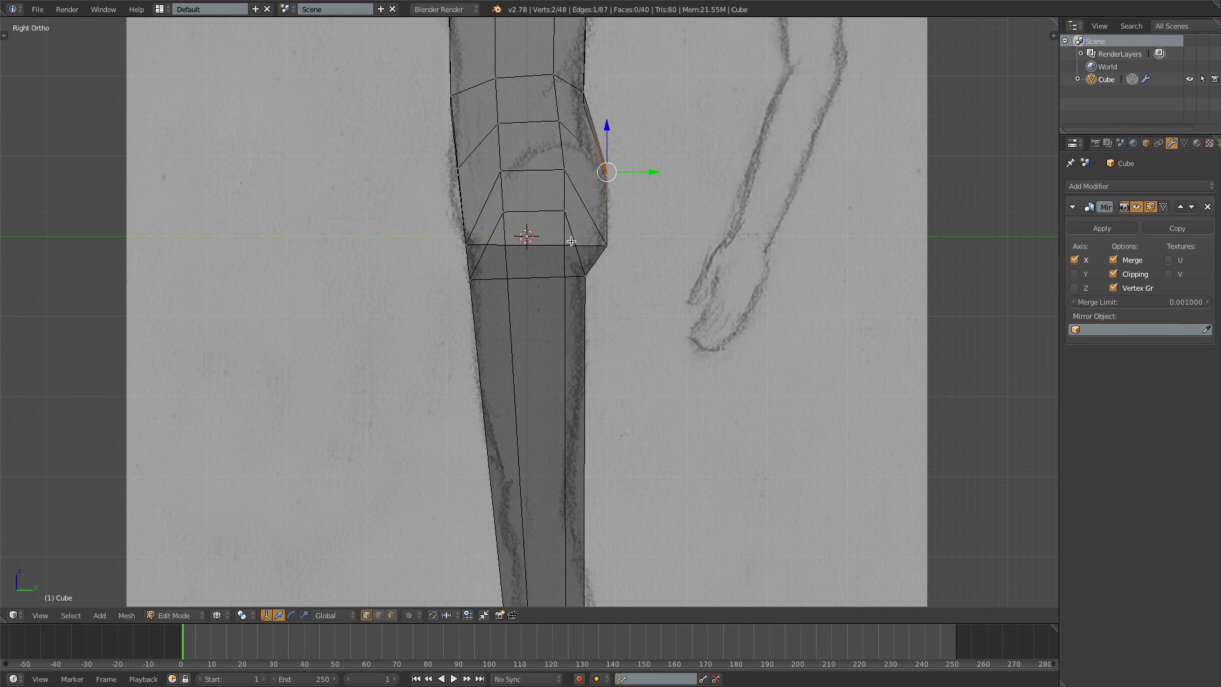
Step: Add an edge loop around the leg just above the knee in the front view and rotate it nearly horizontal
key(KP_1)
key(shift+KP_1)
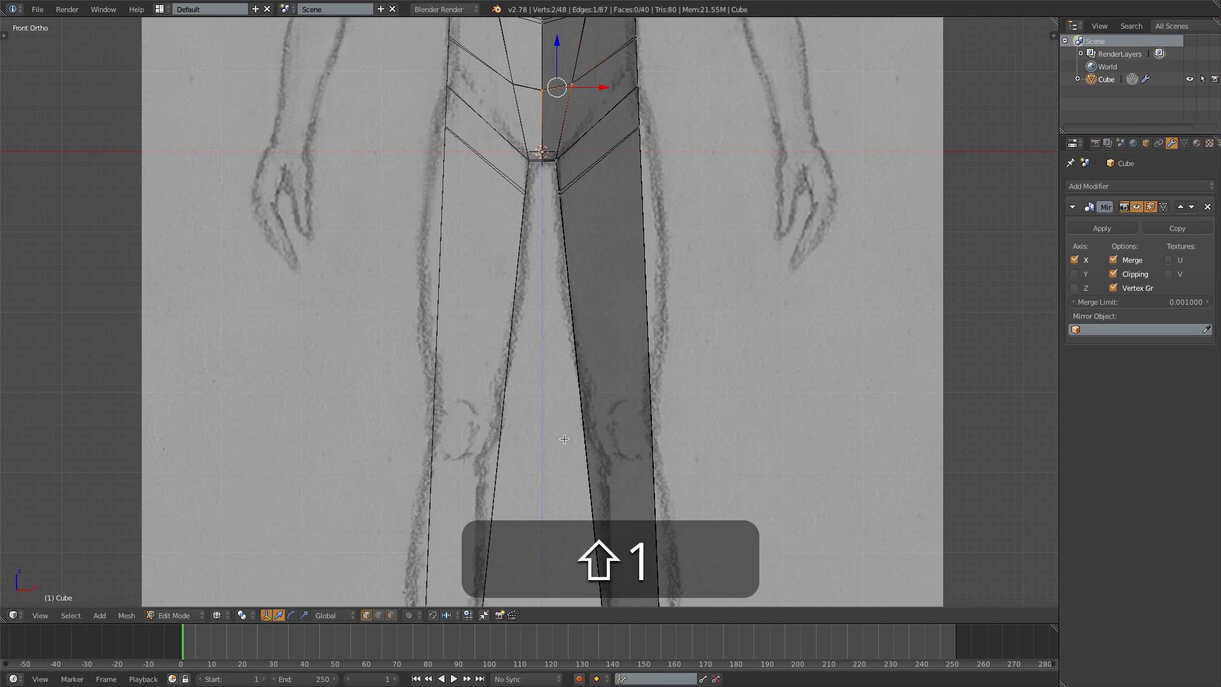
key(ctrl+r)
click(613, 302)
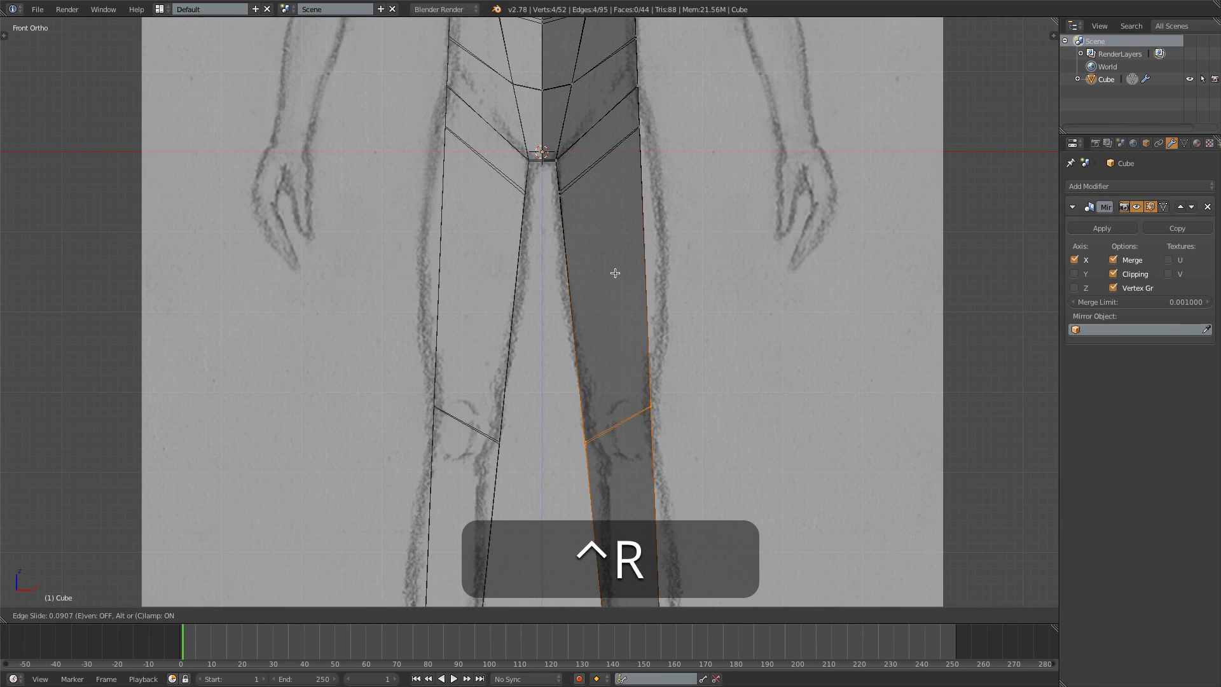
click(616, 241)
key(r)
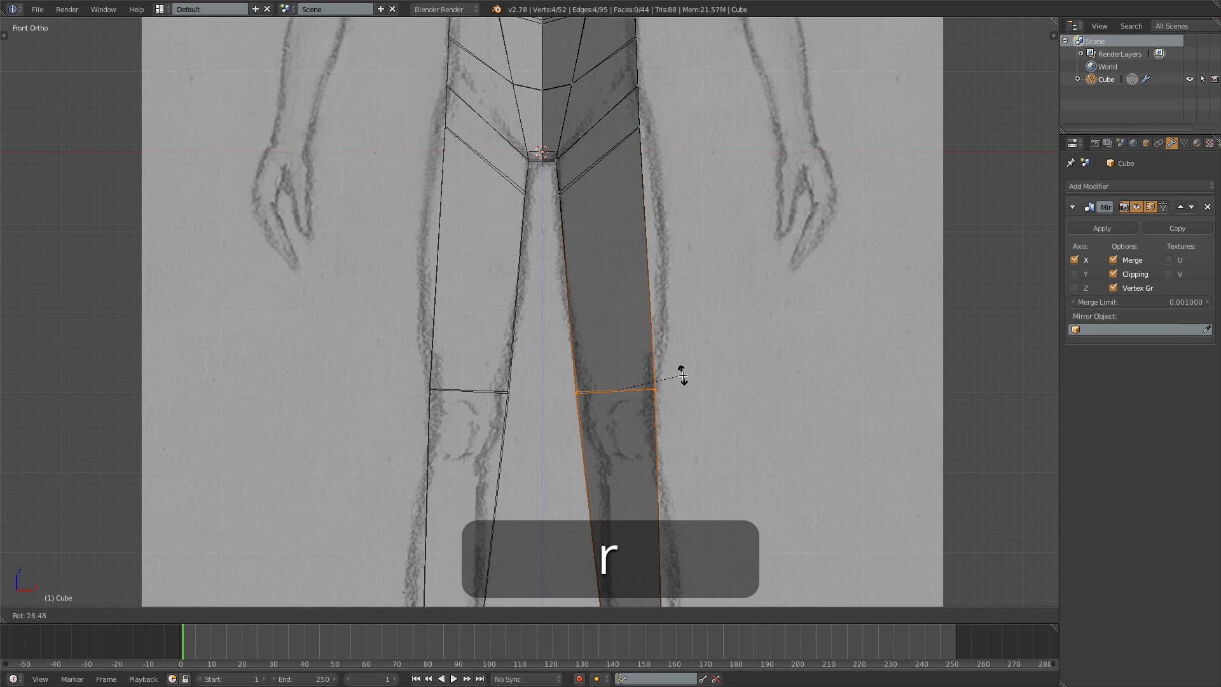
click(682, 376)
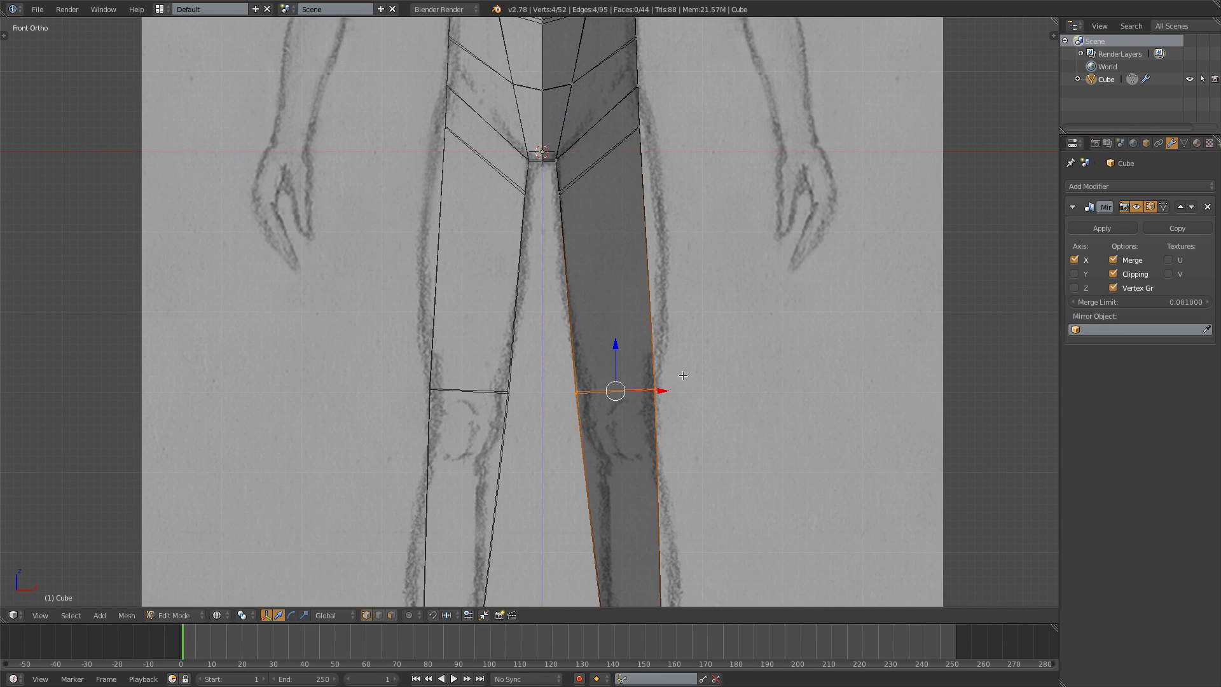
Step: Narrow the loop above the knee and position it on the leg outline in the front reference
key(s)
click(700, 420)
key(g)
click(701, 423)
Step: Add an edge loop around the leg just below the knee
key(ctrl+r)
click(655, 480)
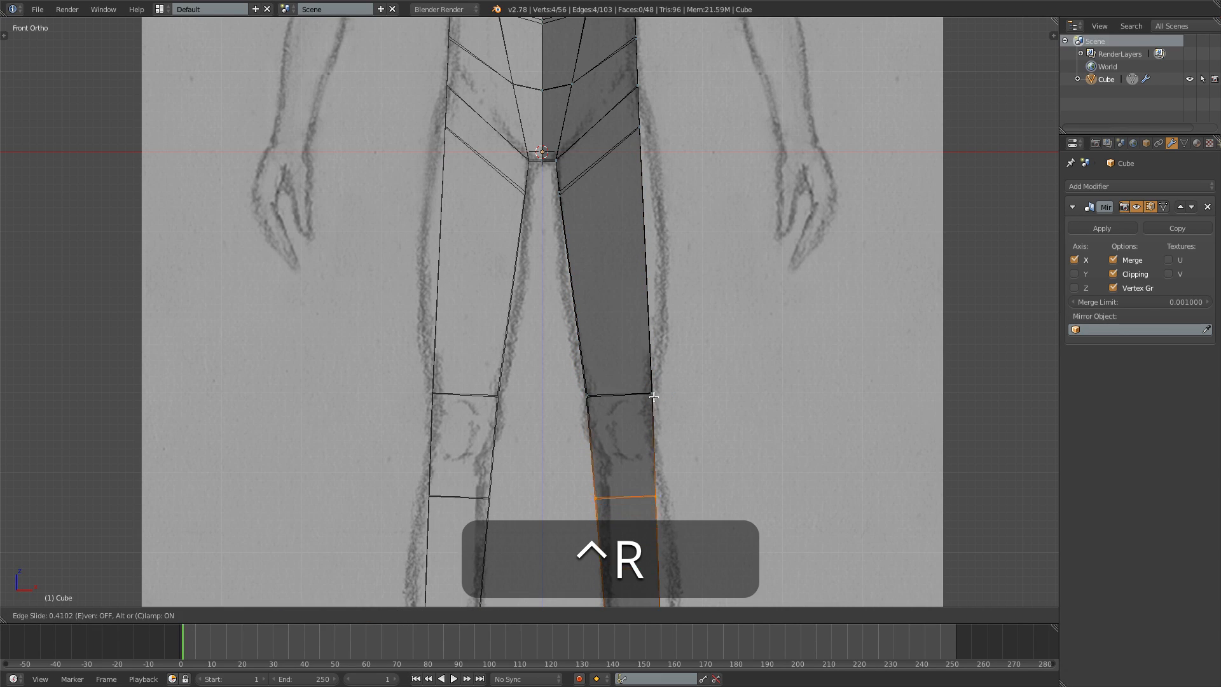
click(674, 461)
Step: Scale, rotate and move the loop below the knee to fit the leg outline in the front reference
key(s)
click(711, 432)
key(r)
click(710, 426)
key(g)
click(711, 422)
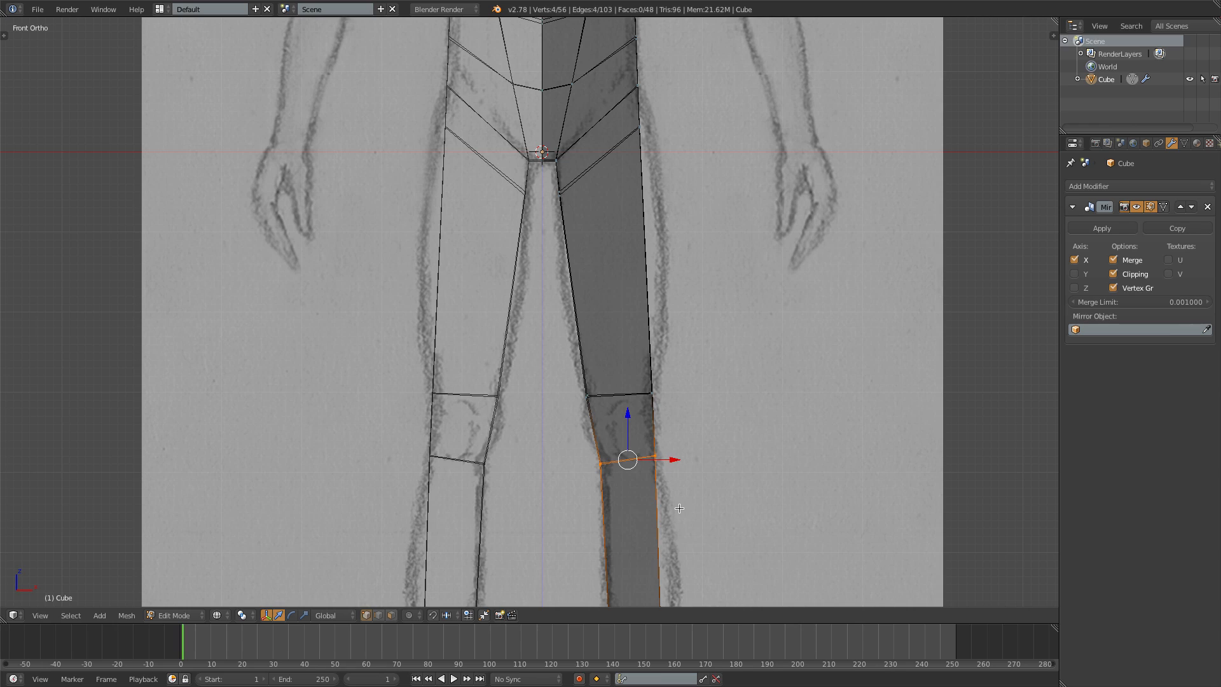
Step: Add an edge loop around the middle of the thigh and rotate it nearly horizontal
key(ctrl+r)
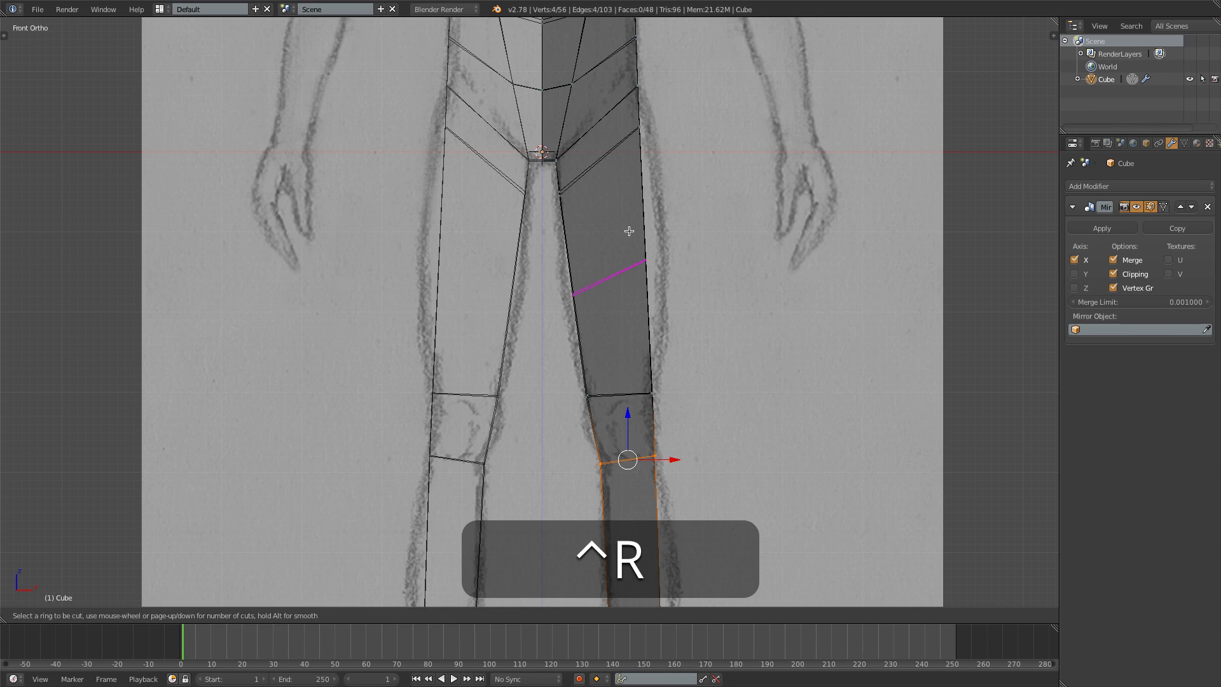
click(628, 228)
click(629, 215)
key(r)
click(675, 250)
Step: Move the outer vertices of the mid-thigh loop outward to the thigh outline in the front reference
key(a)
key(b)
drag(638, 245, 676, 292)
key(g)
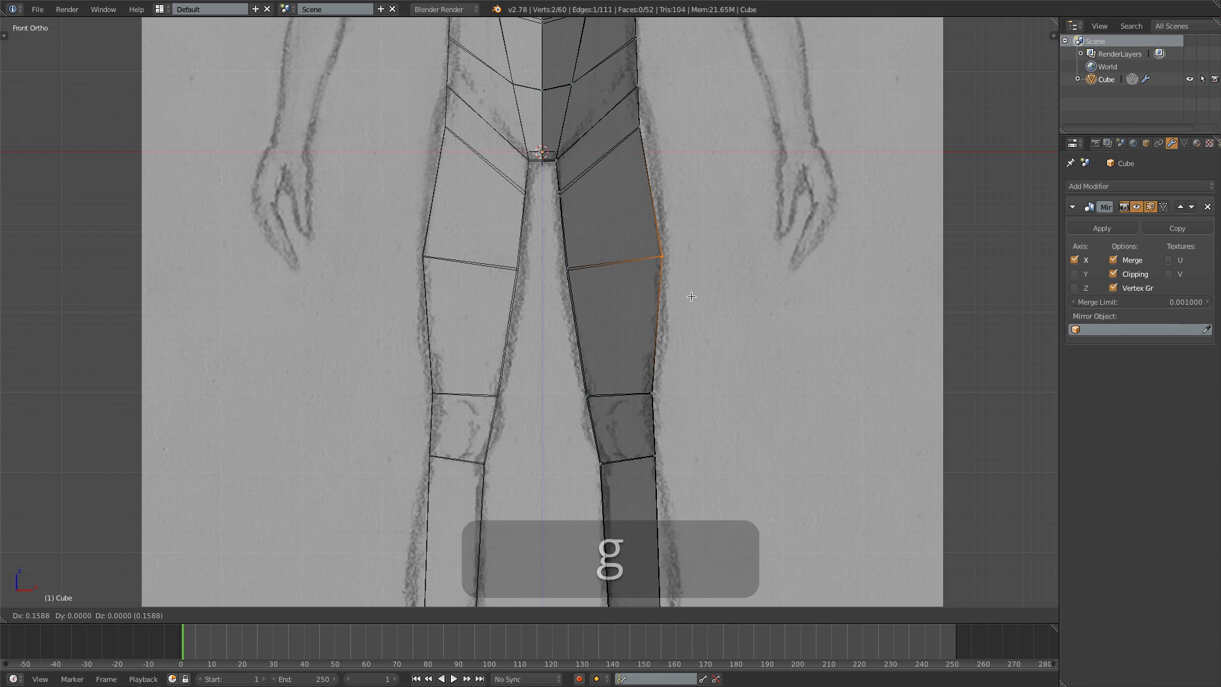
click(691, 297)
Step: Move the inner vertices of the mid-thigh loop inward to the inner thigh outline
key(a)
key(b)
drag(559, 249, 588, 310)
key(g)
click(583, 310)
Step: Move the inner vertices of the upper-leg loop and of the crotch slightly toward the body's centre line
key(a)
key(b)
drag(549, 176, 592, 229)
key(g)
click(585, 224)
key(a)
key(b)
drag(546, 148, 565, 166)
key(g)
click(557, 168)
Step: Move the outer vertices of the upper-leg loop and the outer hip vertices above them outward to the hip outline
key(a)
key(b)
drag(613, 115, 663, 143)
key(g)
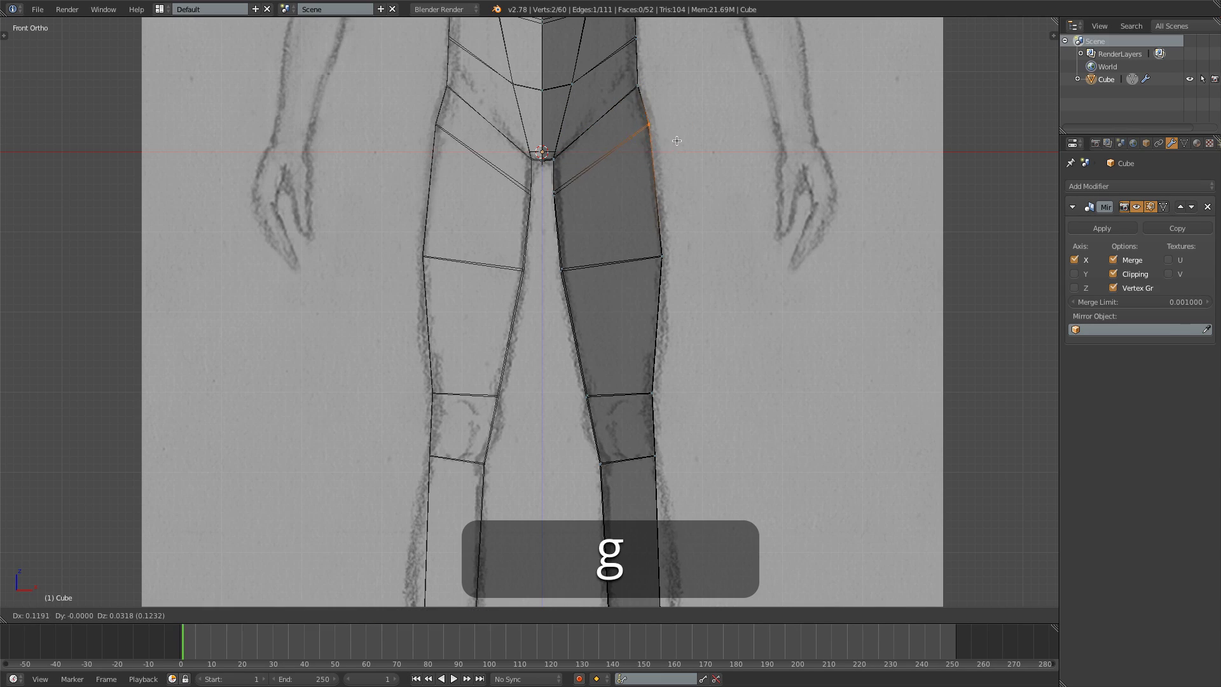
click(674, 140)
key(a)
key(b)
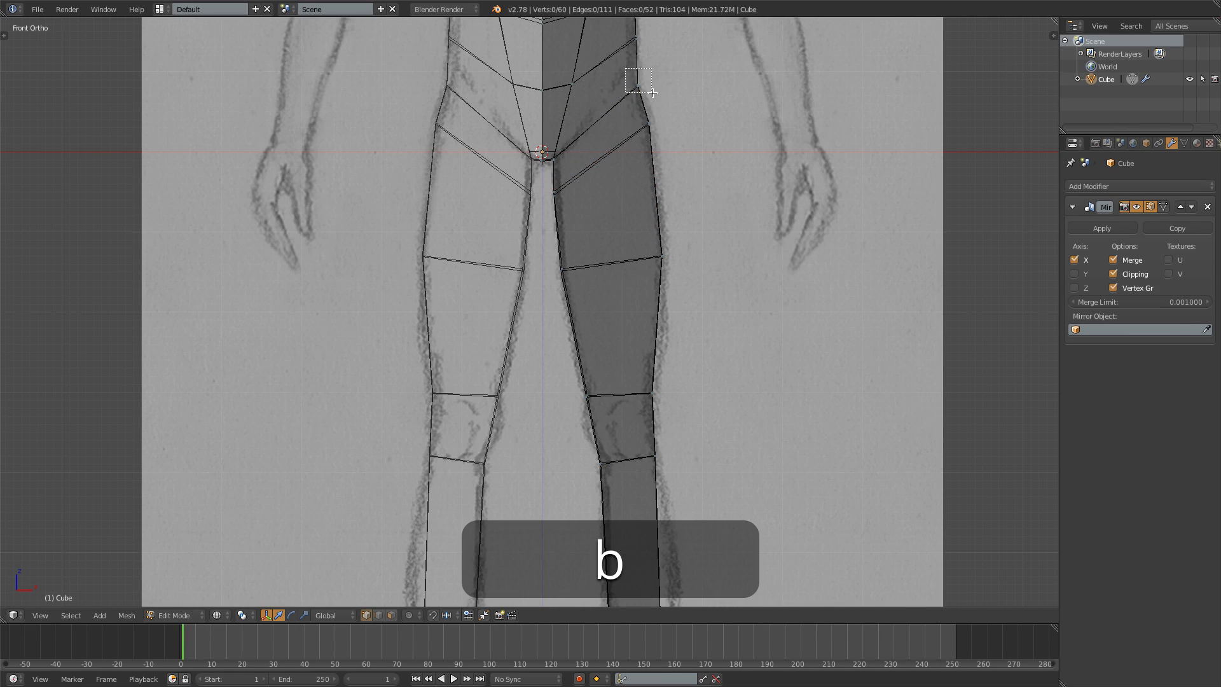
drag(625, 75, 651, 96)
key(g)
click(654, 90)
Step: Add an edge loop around the lower leg at calf height
shift+middle_drag(658, 462, 666, 358)
key(ctrl+r)
click(641, 409)
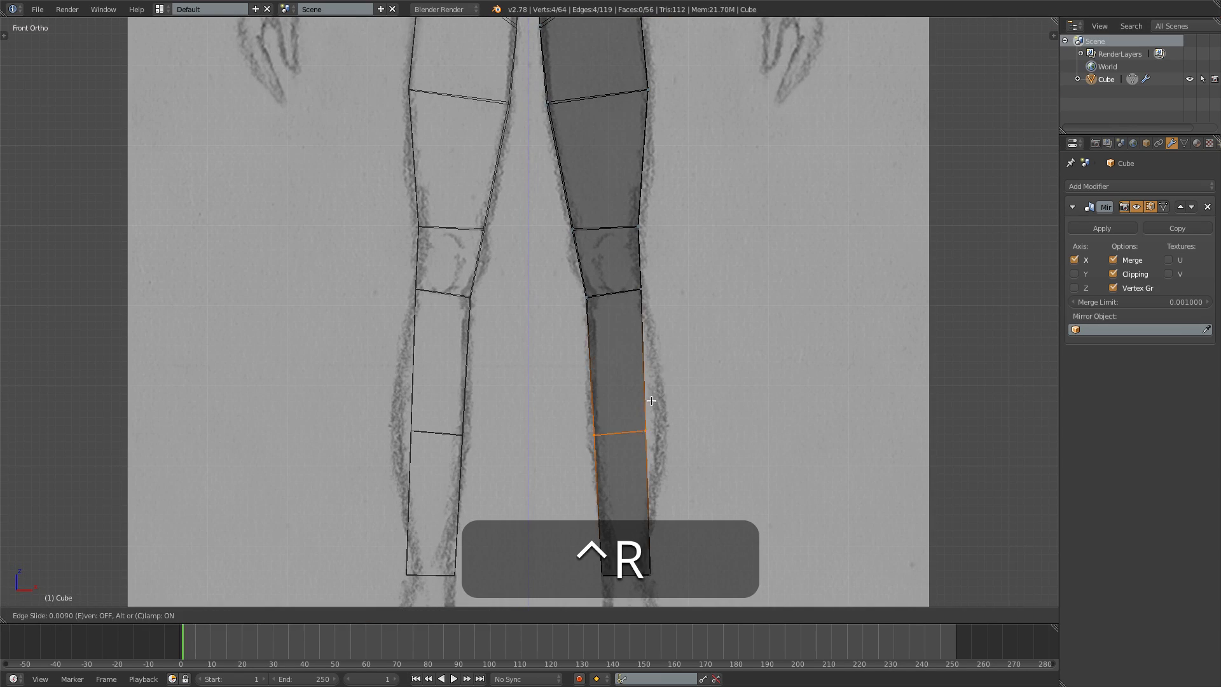
click(642, 410)
Step: Move the outer and inner vertices of the calf loop out to the calf outline in the front reference
key(a)
key(b)
drag(632, 413, 658, 440)
key(g)
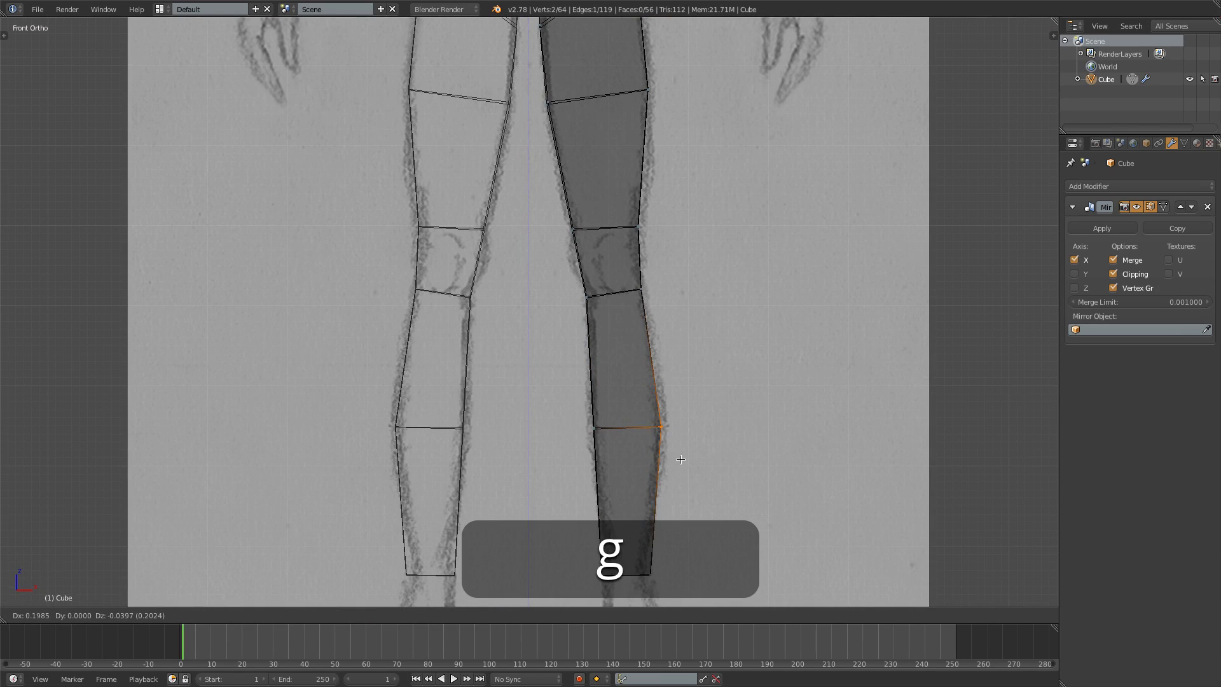
click(678, 459)
key(b)
drag(569, 403, 627, 462)
key(g)
click(627, 463)
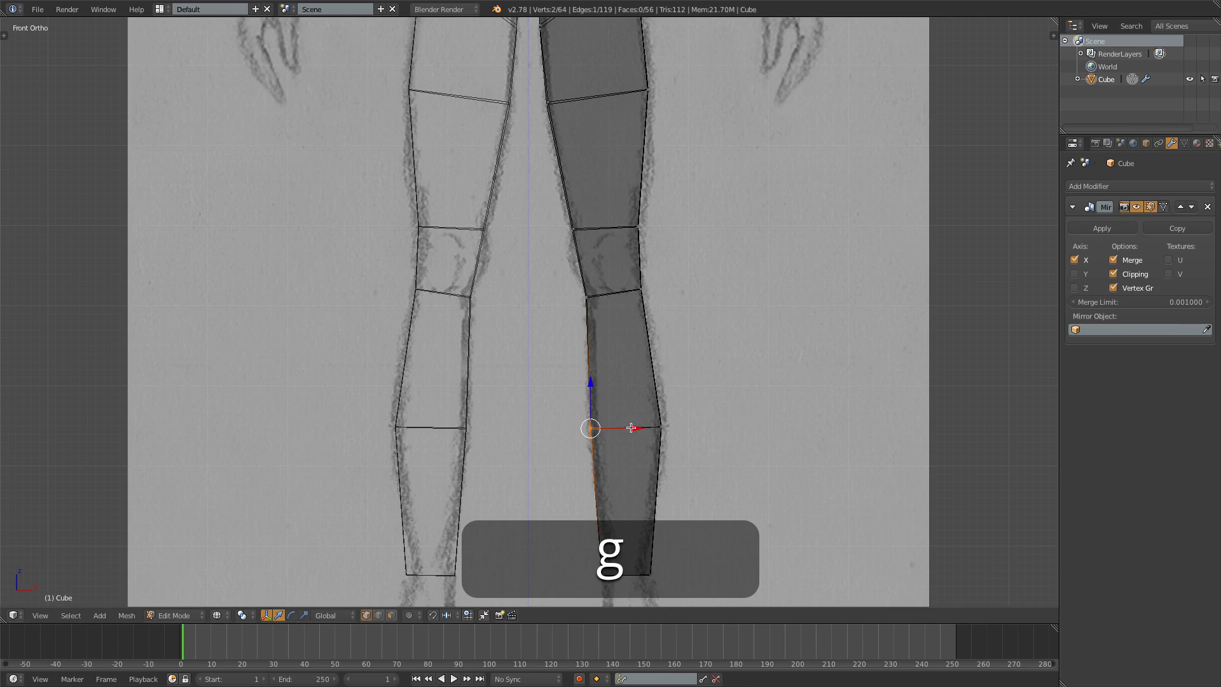
Step: Move the front ankle vertices backward in the side view to match the side reference
key(3)
key(a)
key(b)
drag(520, 560, 550, 585)
key(g)
click(557, 585)
Step: Move the rear vertices of the calf loop backward to the calf outline in the side reference
key(a)
key(b)
drag(552, 415, 592, 450)
key(g)
click(610, 447)
Step: Position the rear vertices of the loop below the knee on the back outline of the leg
key(a)
key(b)
drag(548, 275, 591, 313)
key(g)
click(595, 313)
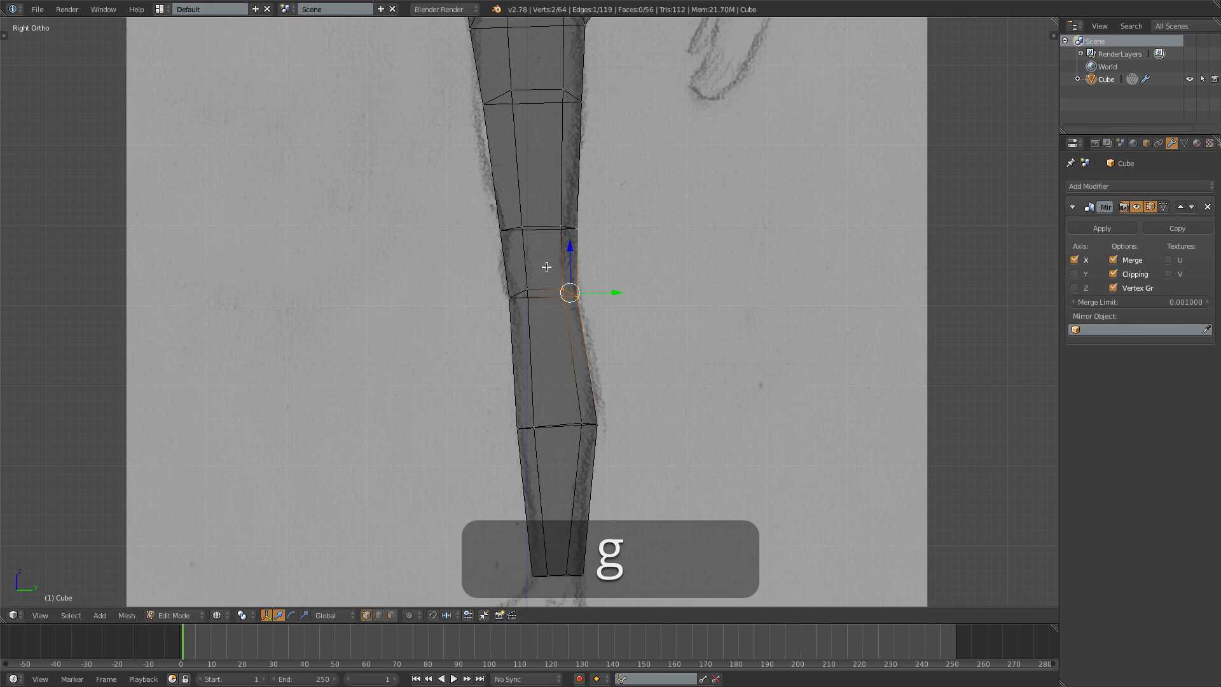
Step: Add an edge loop through the middle of the knee and move it slightly forward in the side view
key(ctrl+r)
click(558, 261)
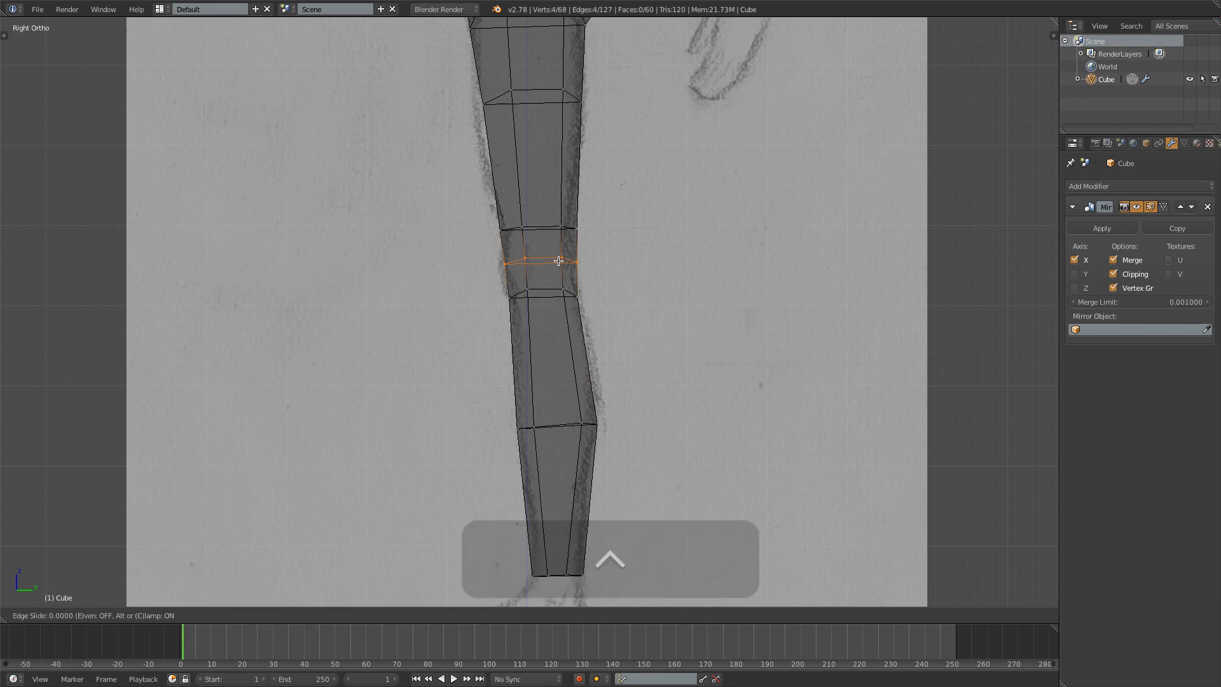
click(522, 255)
key(g)
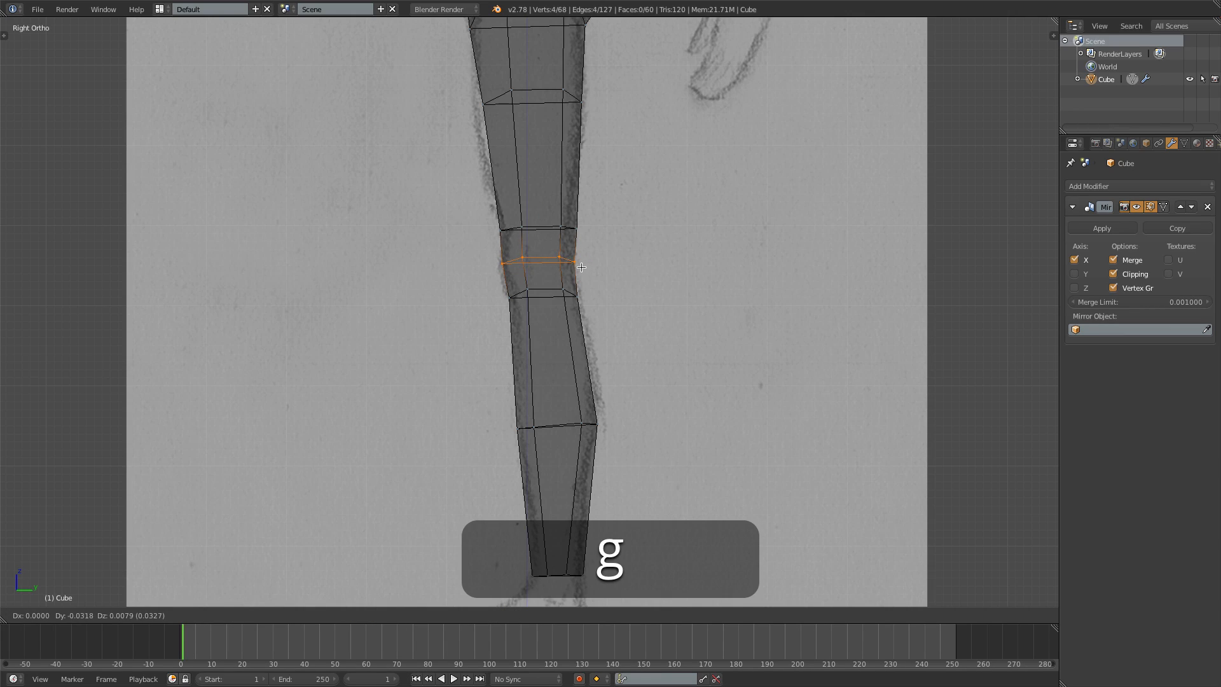
click(580, 267)
Step: Adjust the front vertices of the knee loop to the kneecap outline in the side reference
key(a)
key(b)
drag(475, 245, 537, 276)
key(g)
click(538, 274)
Step: Move the front vertices of the mid-thigh loop forward to the thigh outline in the side reference
key(shift+g)
shift+middle_drag(572, 250, 577, 341)
key(a)
key(b)
drag(475, 170, 546, 217)
key(g)
click(539, 219)
Step: Move the rear vertices of the mid-thigh loop backward to the thigh outline in the side reference
key(a)
key(b)
drag(551, 169, 597, 211)
key(g)
click(617, 230)
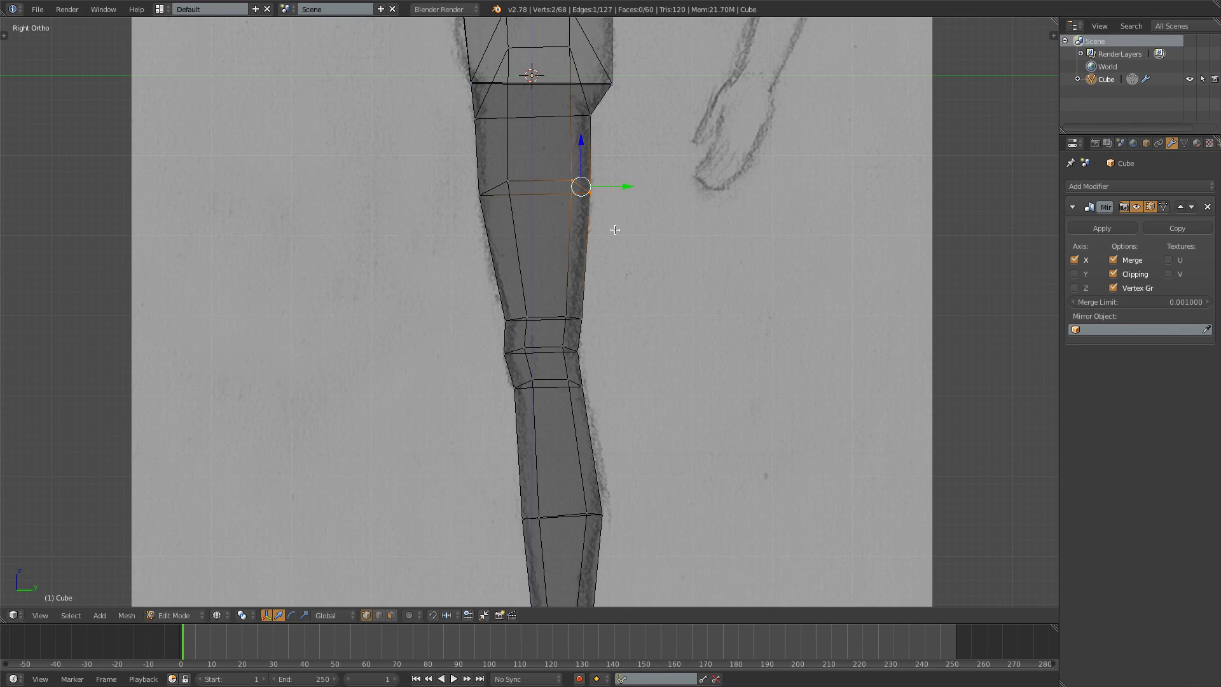
Step: Display the model in solid shading and examine the shape of the torso and legs from the side and rear
scroll(570, 263, down, 3)
key(shift)
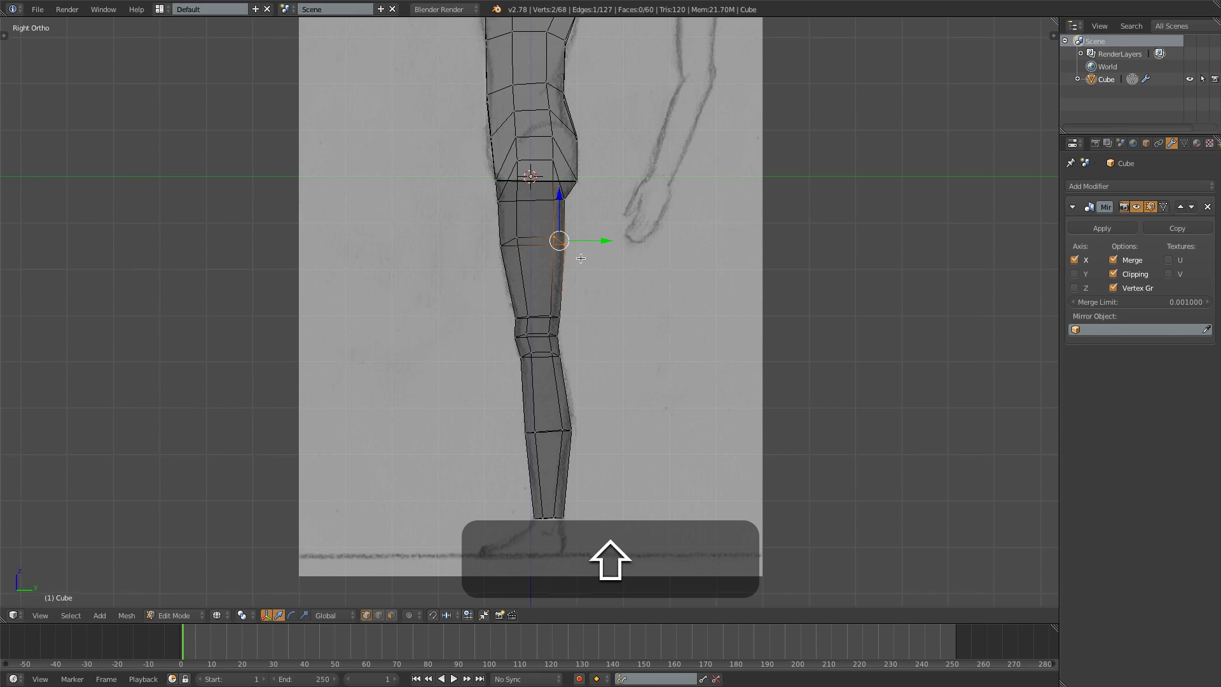
shift+middle_drag(581, 255, 586, 309)
key(z)
middle_drag(671, 326, 628, 349)
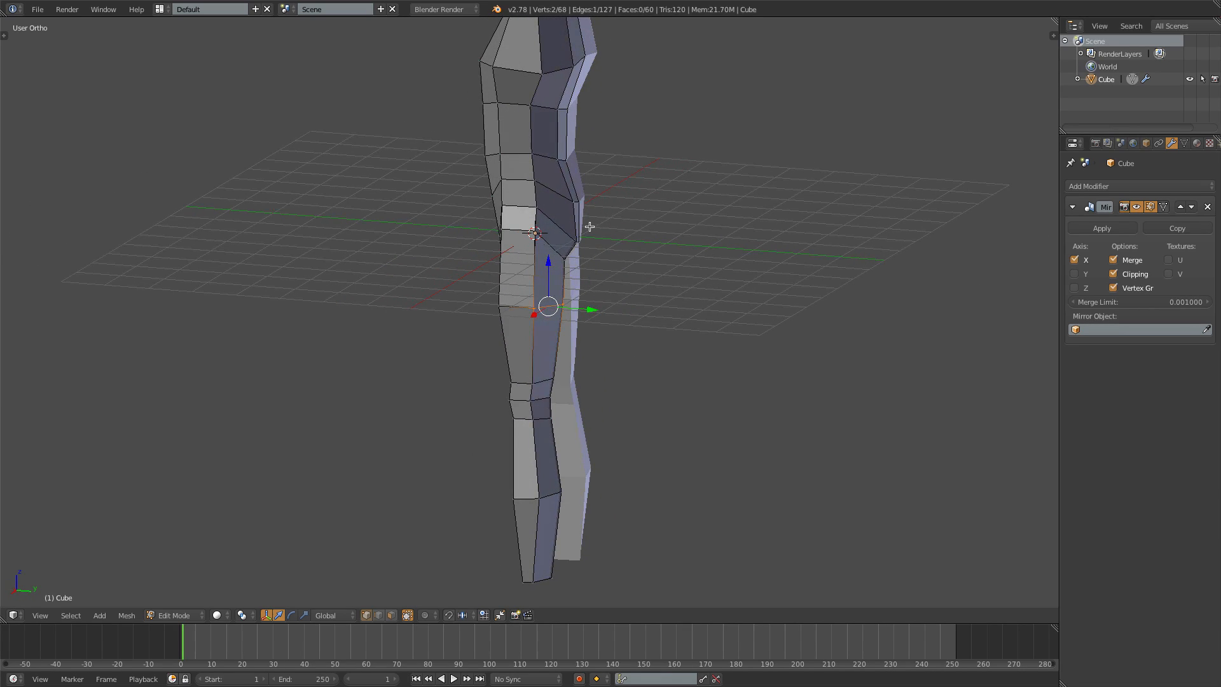
scroll(568, 233, down, 2)
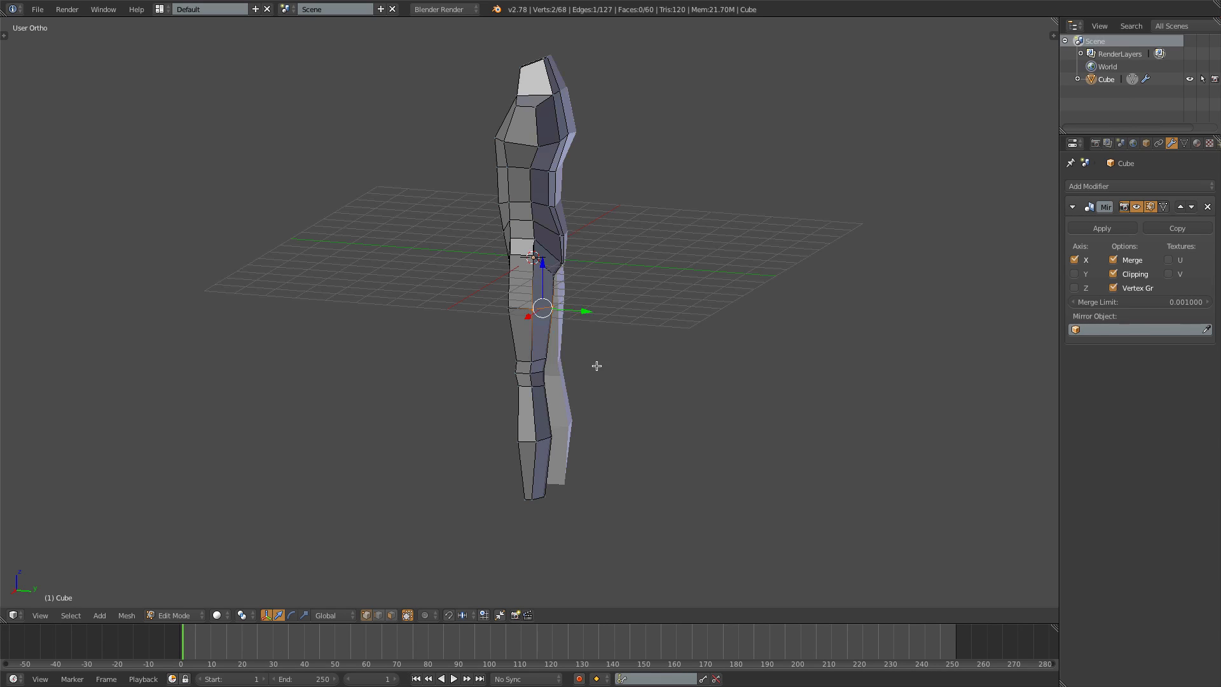
scroll(596, 366, up, 2)
mouse_move(594, 365)
middle_down()
mouse_move(613, 360)
mouse_move(581, 362)
middle_up()
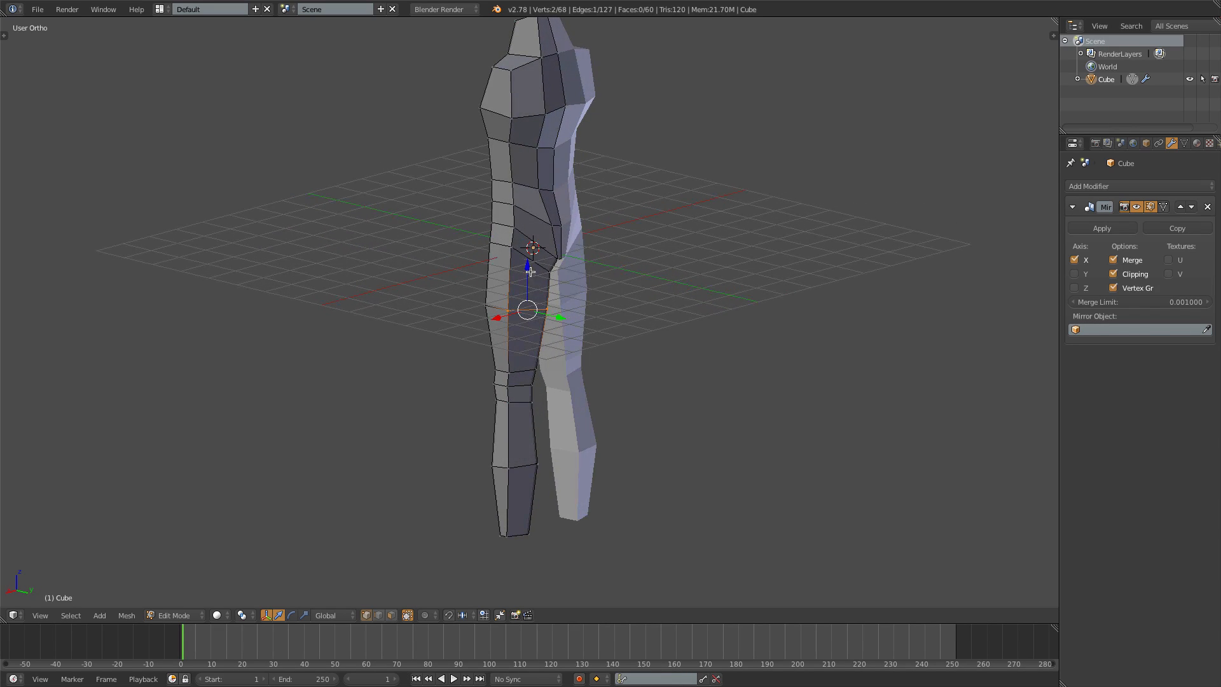
Step: Add a vertical edge loop down the front and back of the body half and fatten it outward by about 0.099
key(ctrl+r)
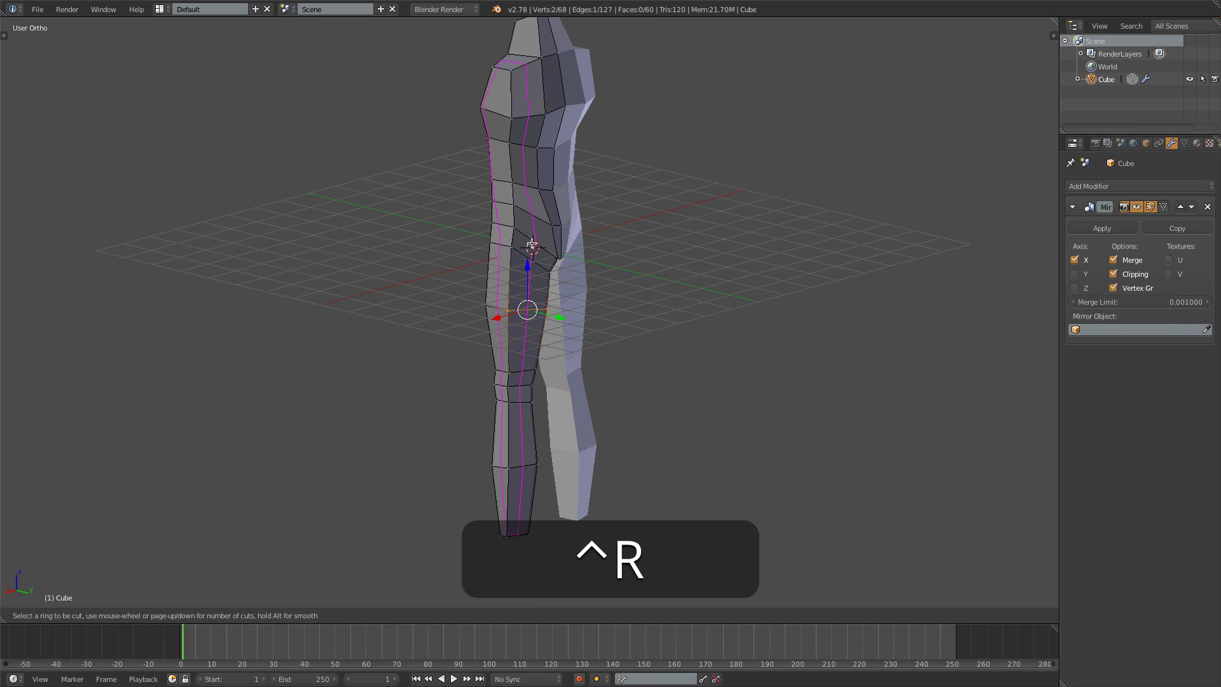
click(532, 245)
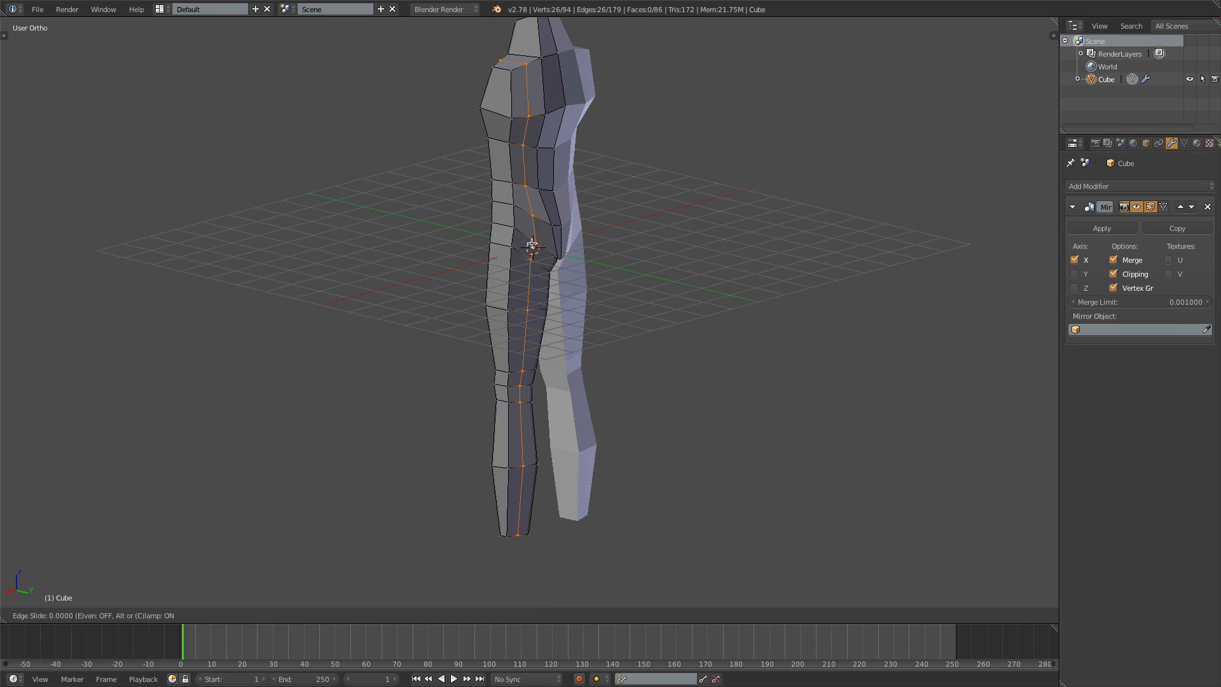
click(518, 258)
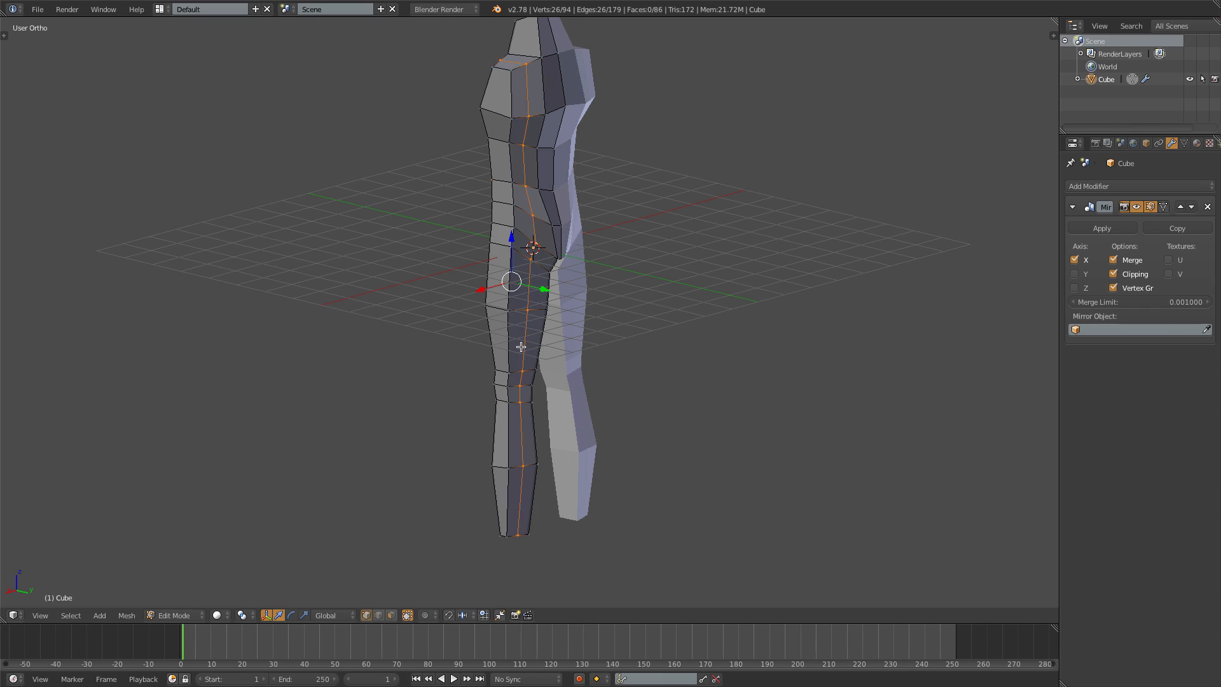
key(alt+s)
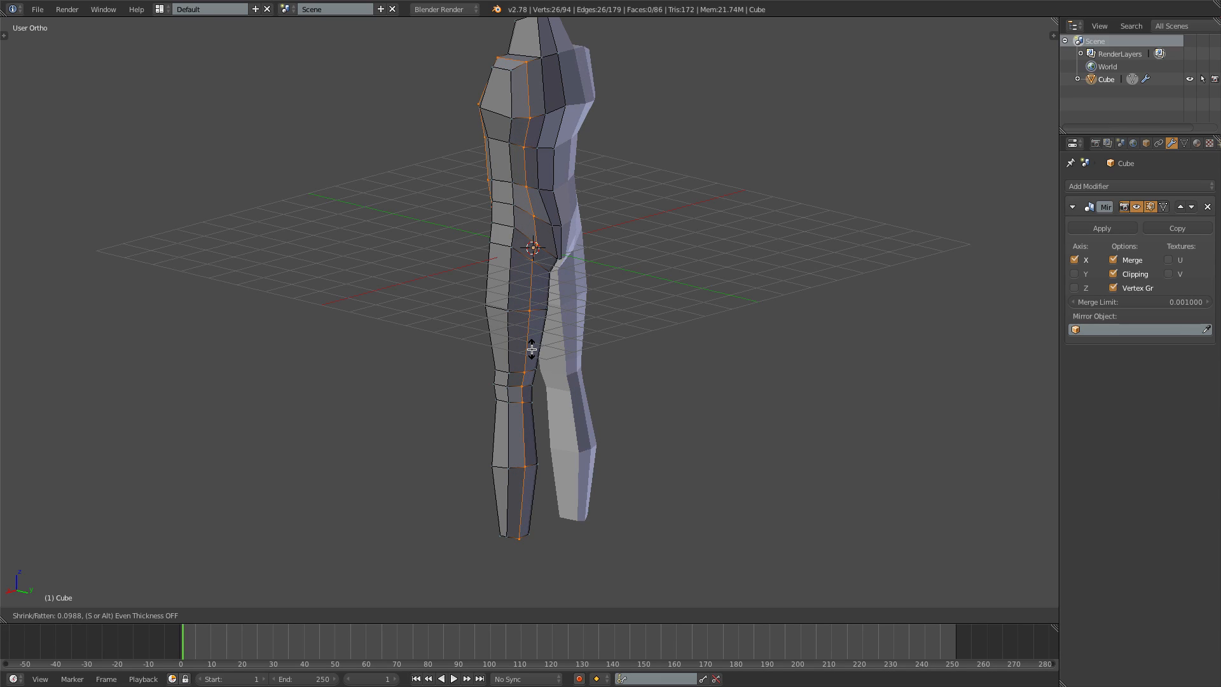
click(531, 349)
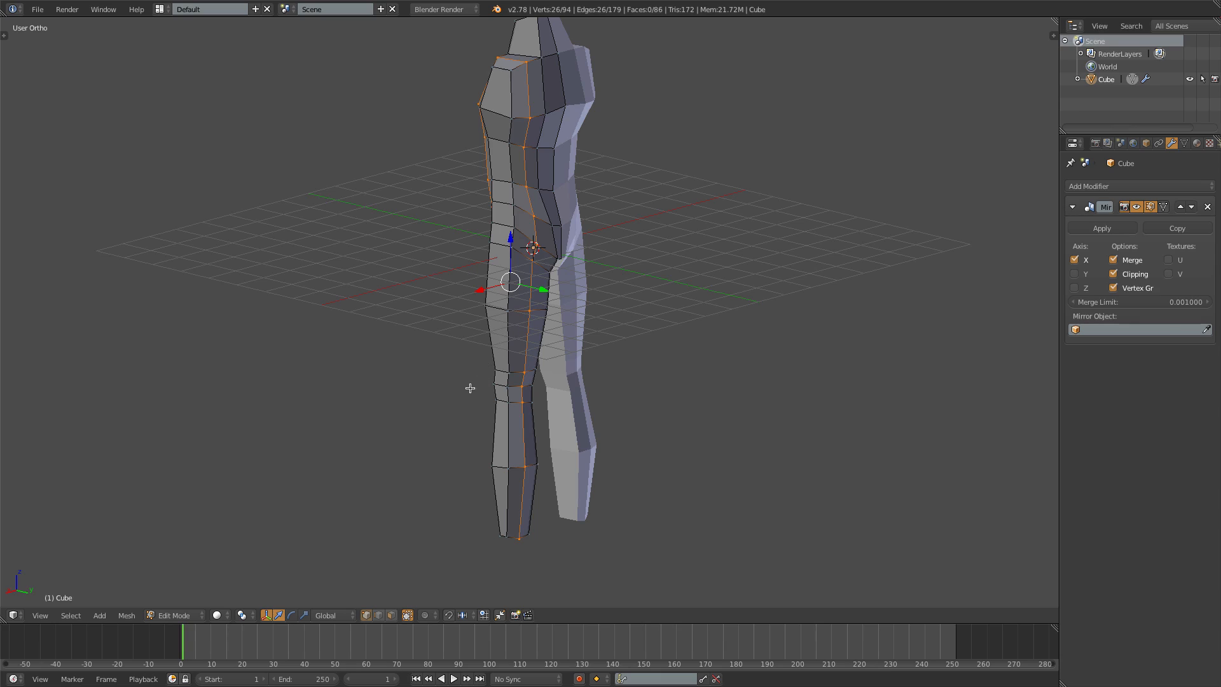
Step: In edge select mode, select the front and rear edge lines on the inner leg and scale them closer together along Y
middle_drag(428, 379, 584, 322)
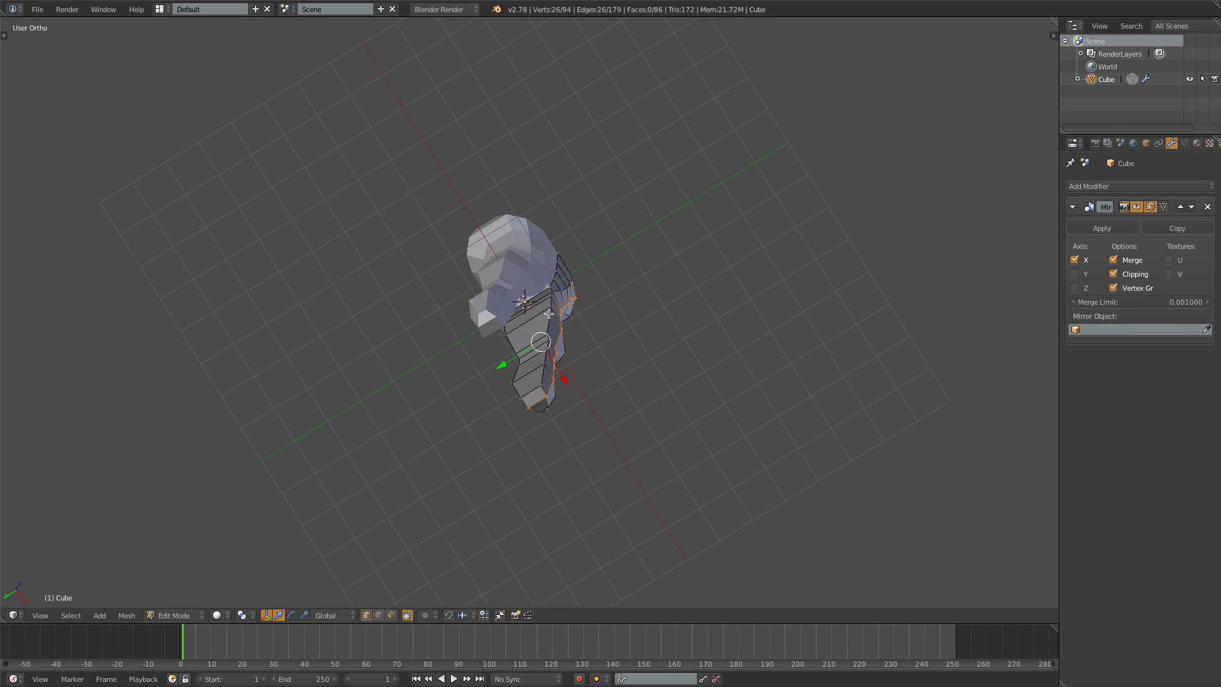
key(ctrl+Tab)
click(536, 330)
middle_drag(541, 321, 554, 311)
alt+right_click(548, 343)
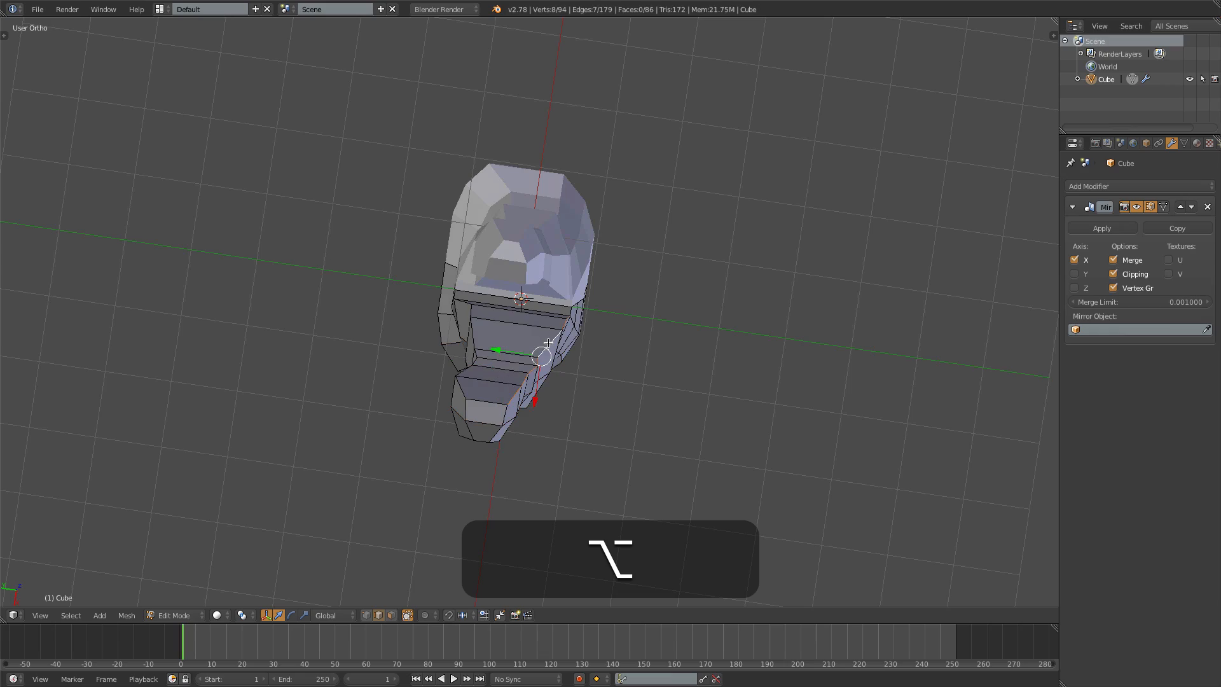
middle_drag(553, 356, 563, 387)
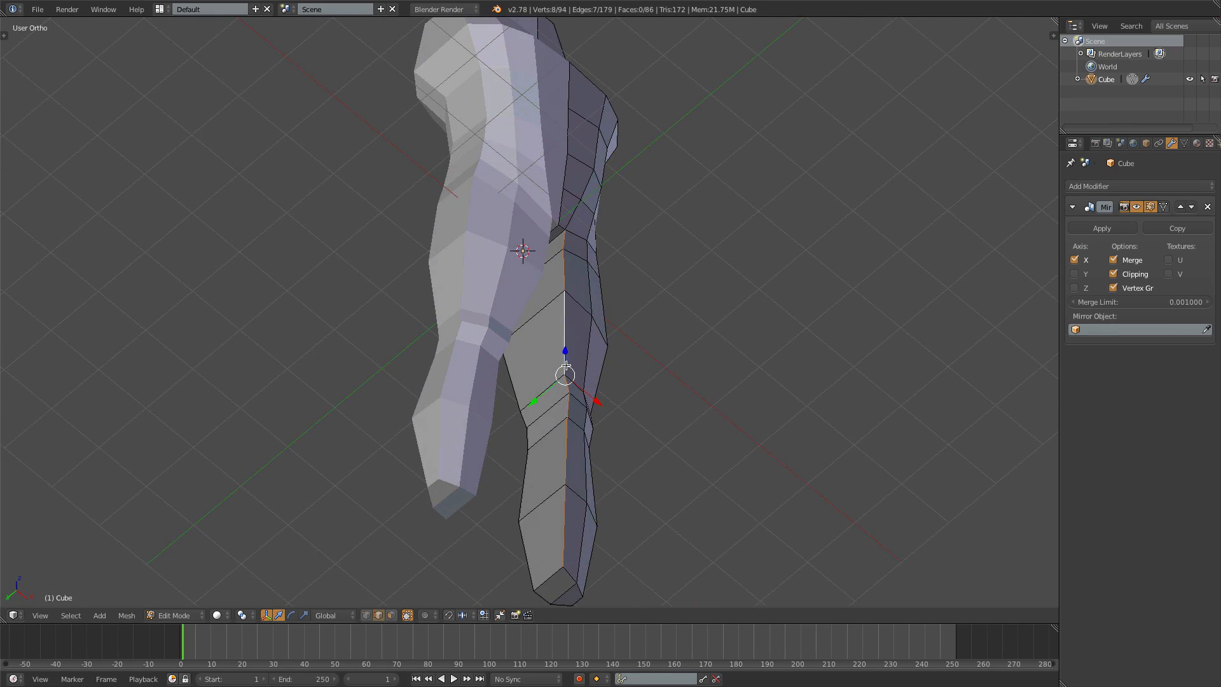
middle_drag(451, 404, 525, 337)
alt+shift+right_click(477, 308)
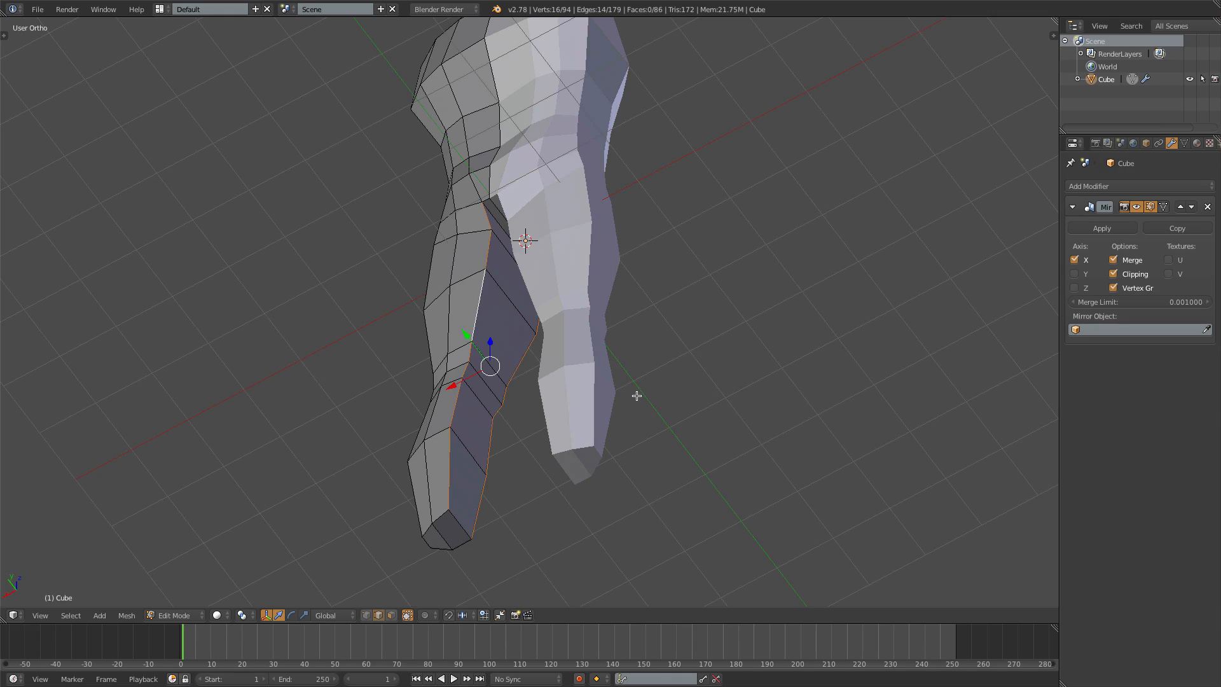
key(s)
key(y)
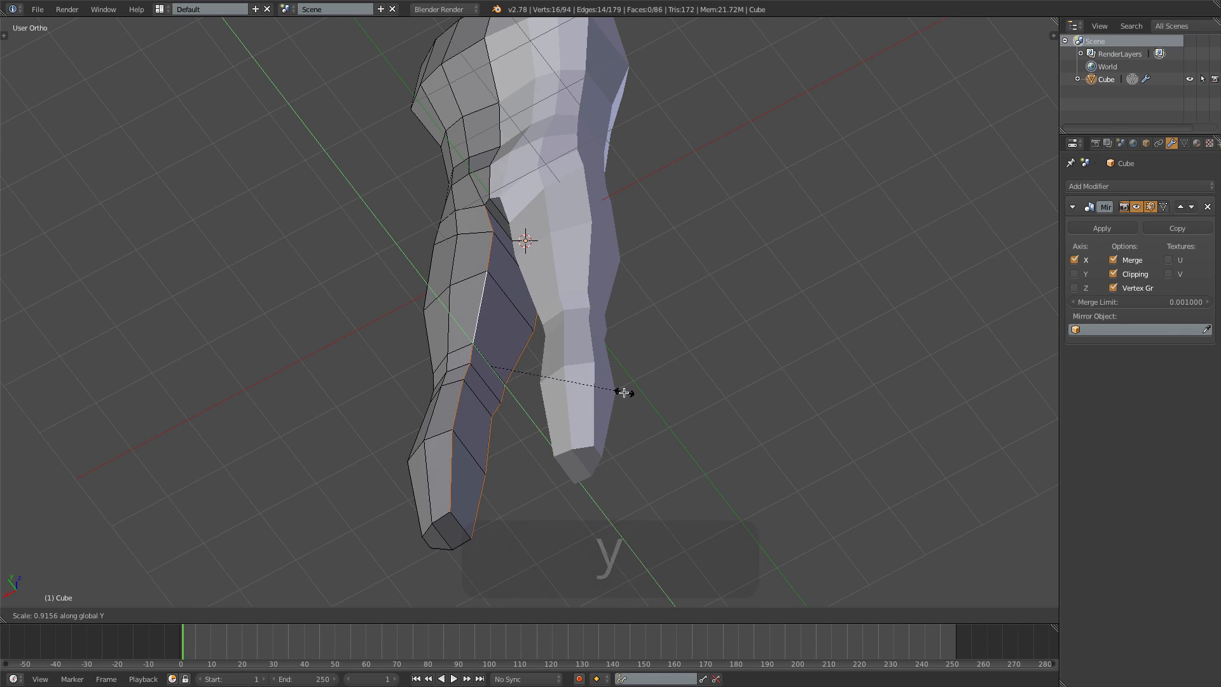
click(618, 389)
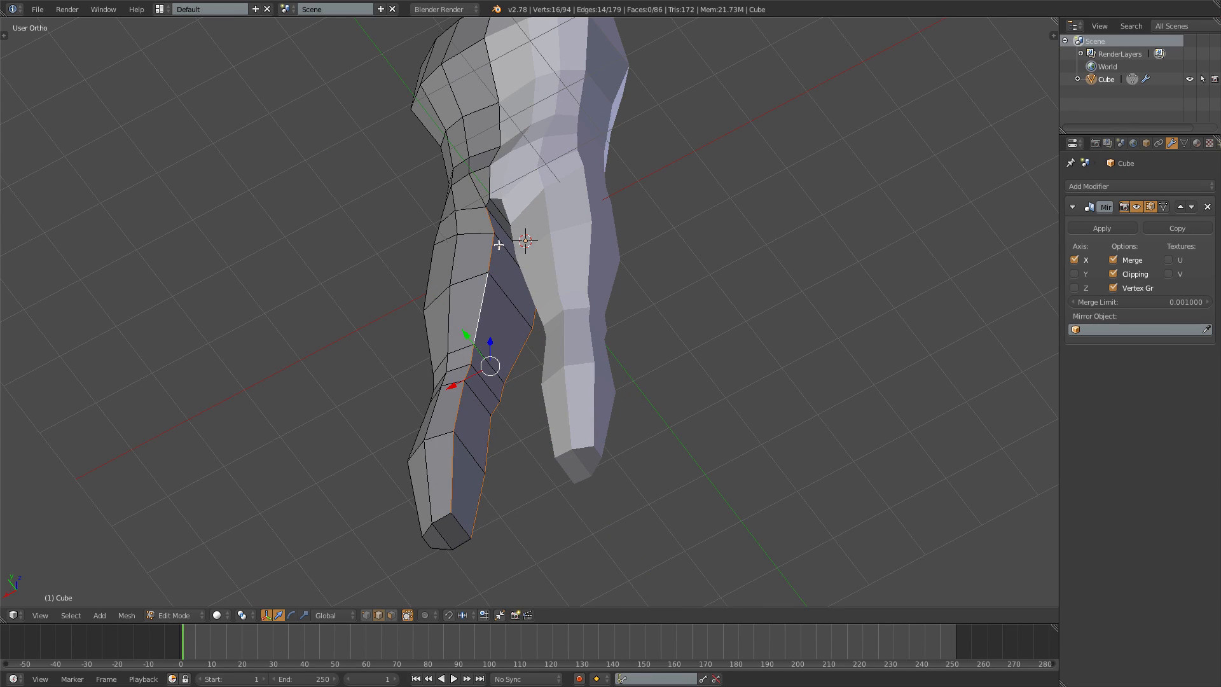
Step: Deselect the topmost edges of both inner-leg edge lines and scale the remaining ones closer together along Y
key(shift)
shift+right_click(487, 219)
middle_drag(487, 220, 562, 250)
shift+right_click(564, 253)
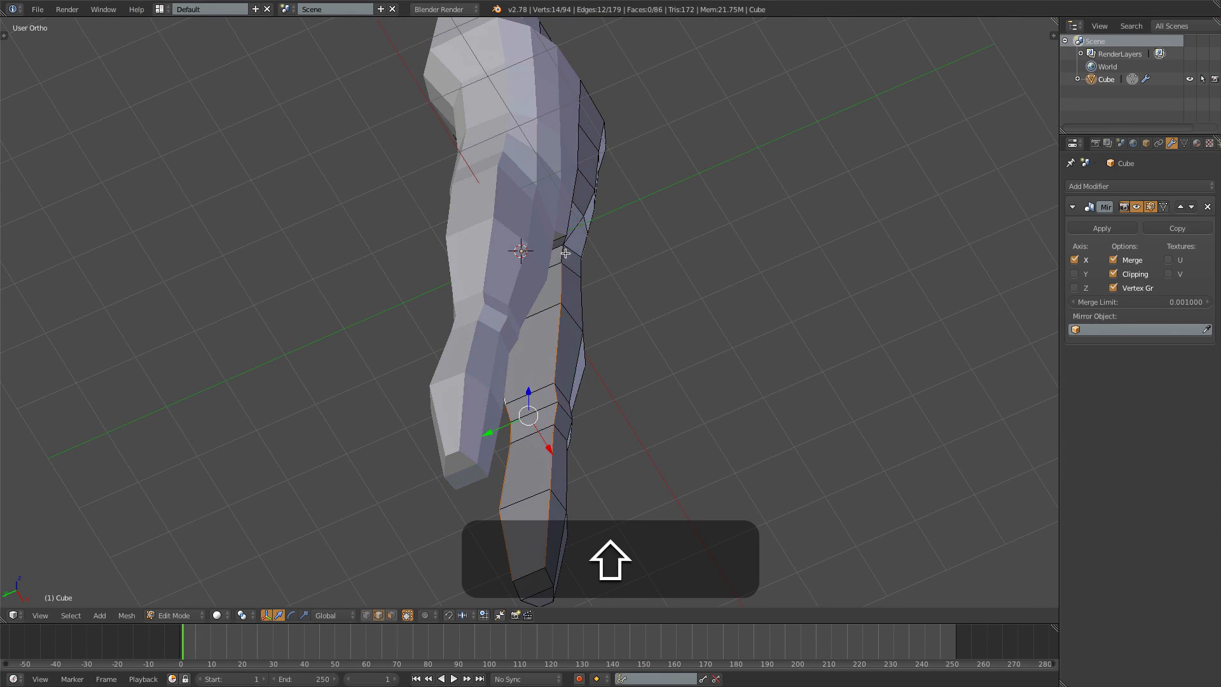
key(s)
key(y)
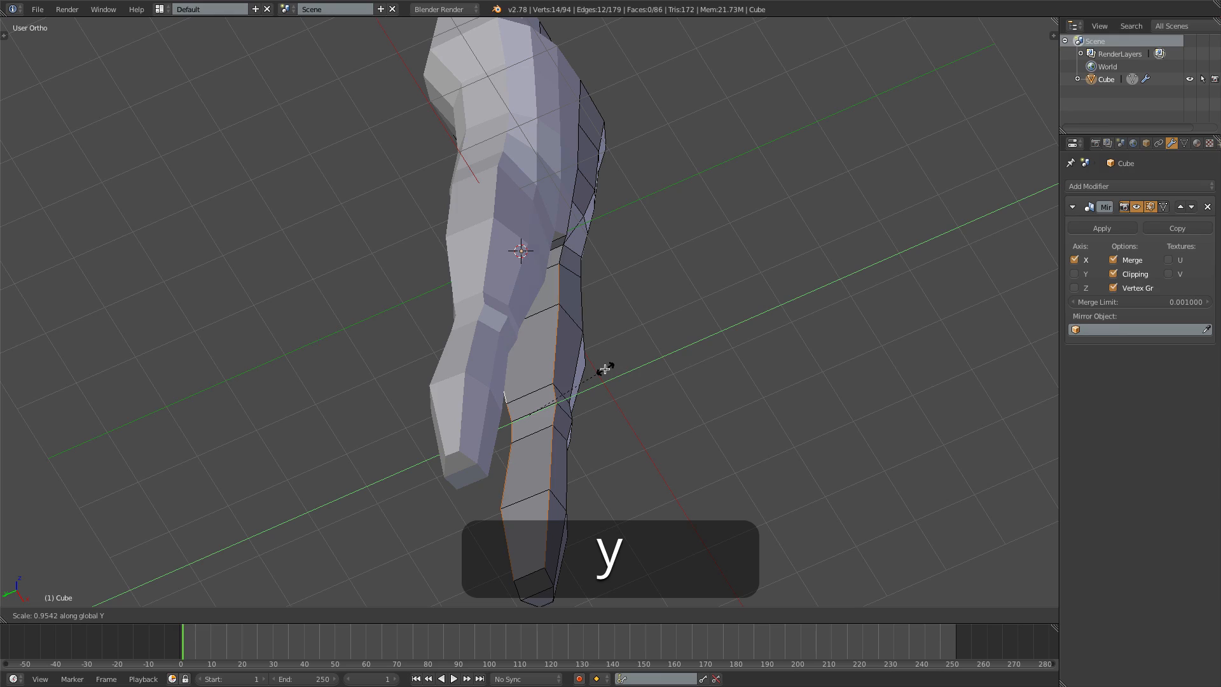
click(600, 367)
Step: Deselect the next pair of upper edges on the inner-leg edge lines and scale the remaining ones to about 0.77 along Y
shift+right_click(557, 293)
middle_drag(557, 293, 525, 297)
shift+right_click(476, 287)
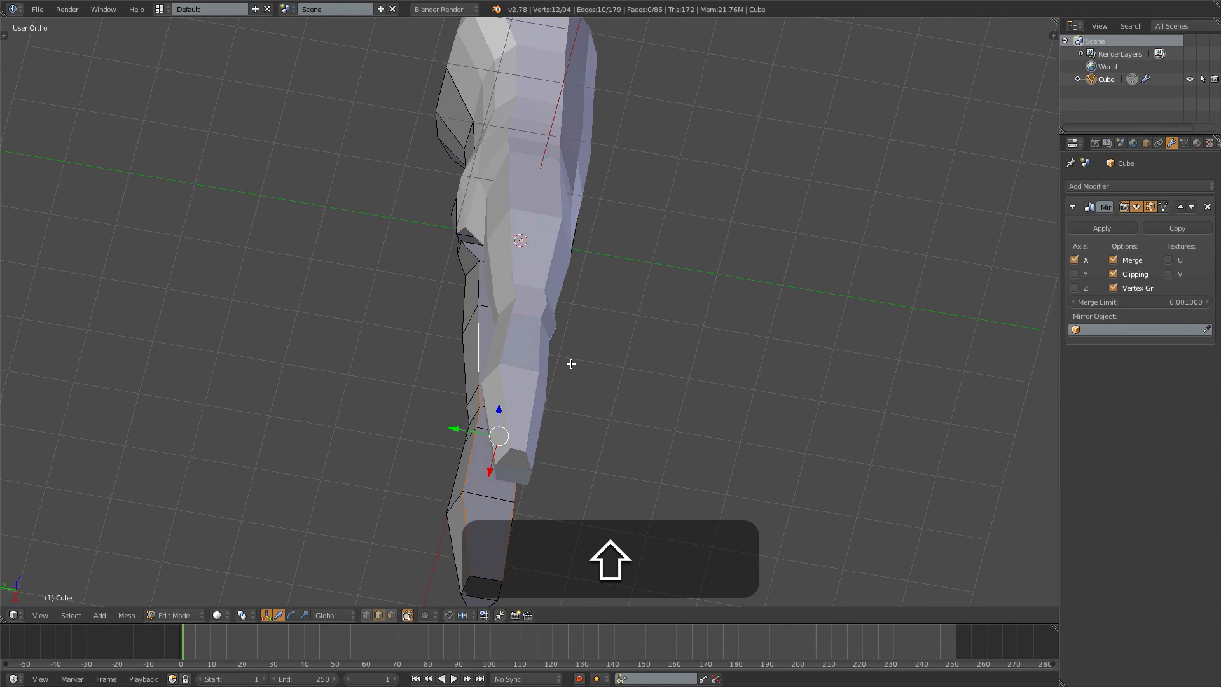
key(s)
key(y)
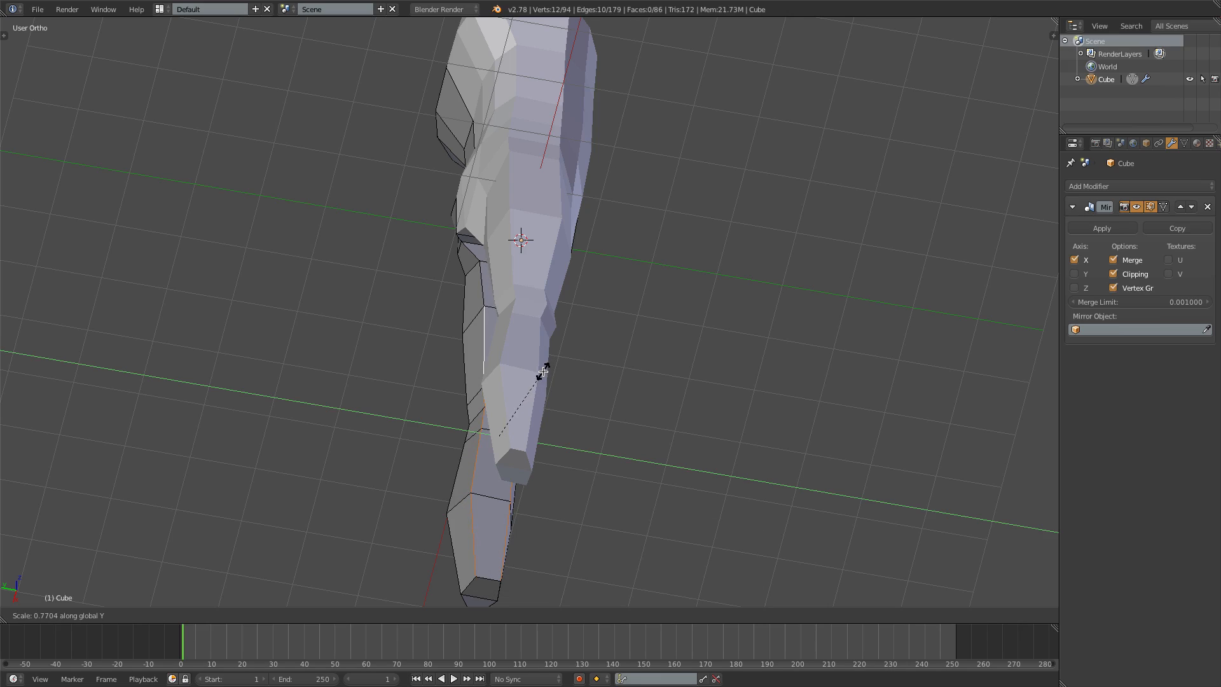
click(542, 372)
middle_drag(541, 372, 529, 325)
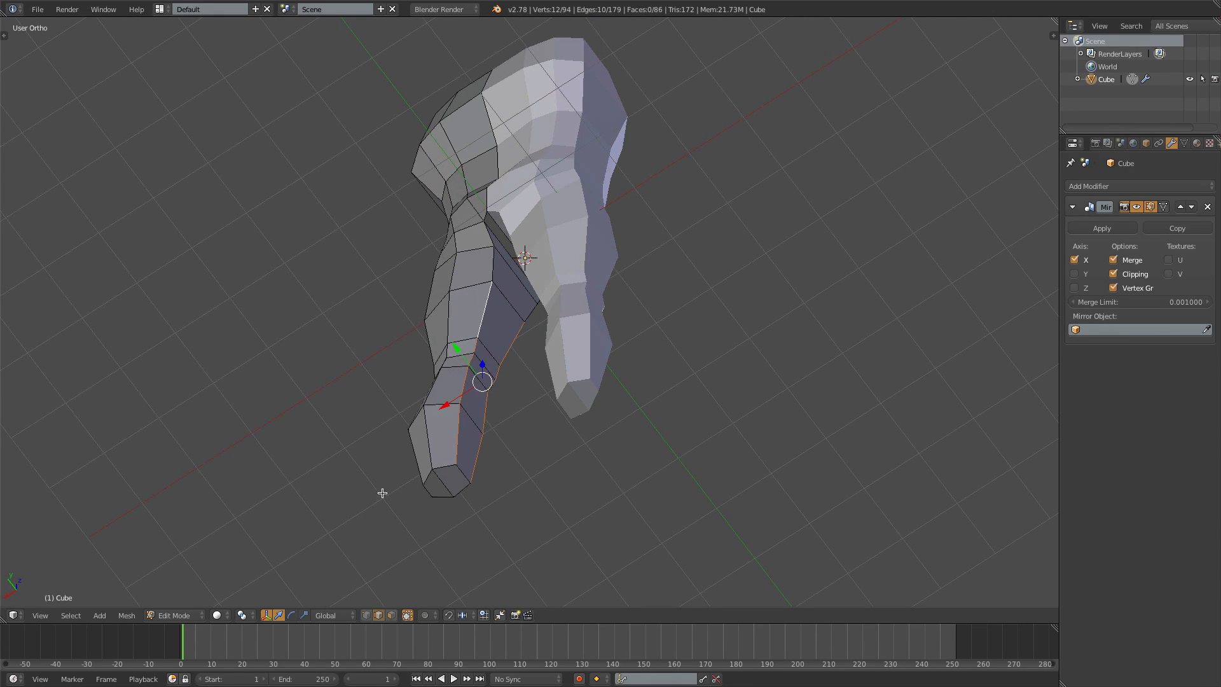
middle_drag(433, 306, 619, 378)
Step: In vertex select mode and wireframe side view, box-select the rear vertices at the bottom of the buttock and move them to the sketch outline
key(KP_3)
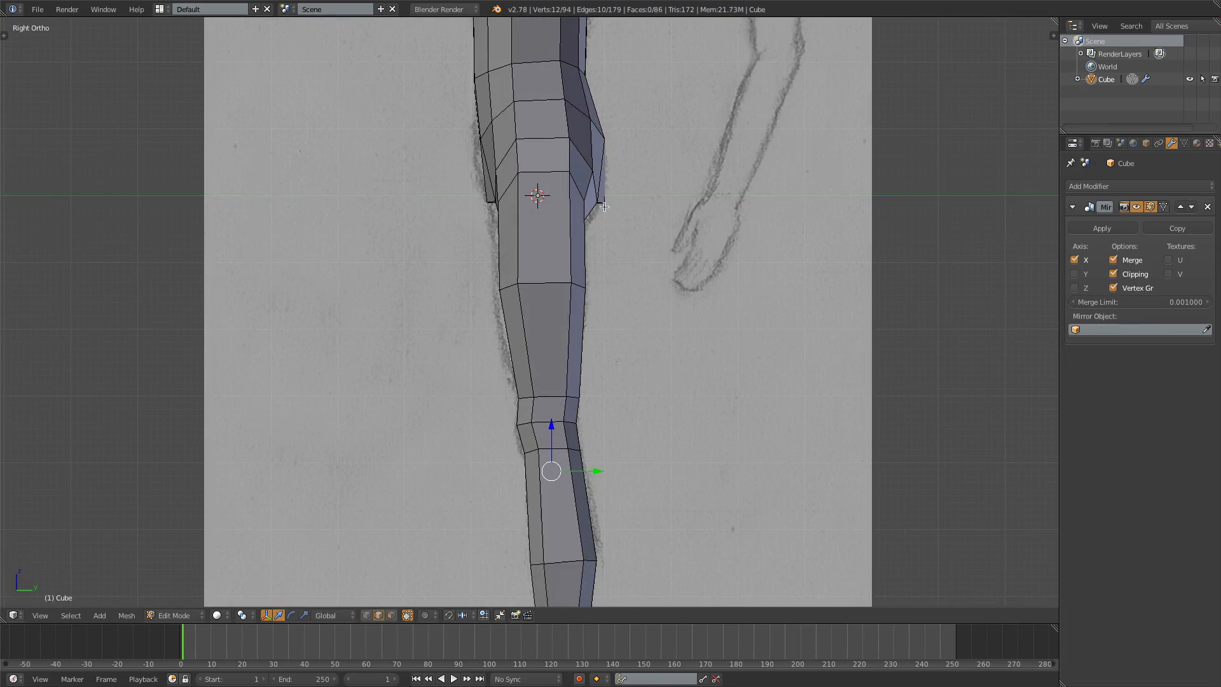
key(ctrl+Tab)
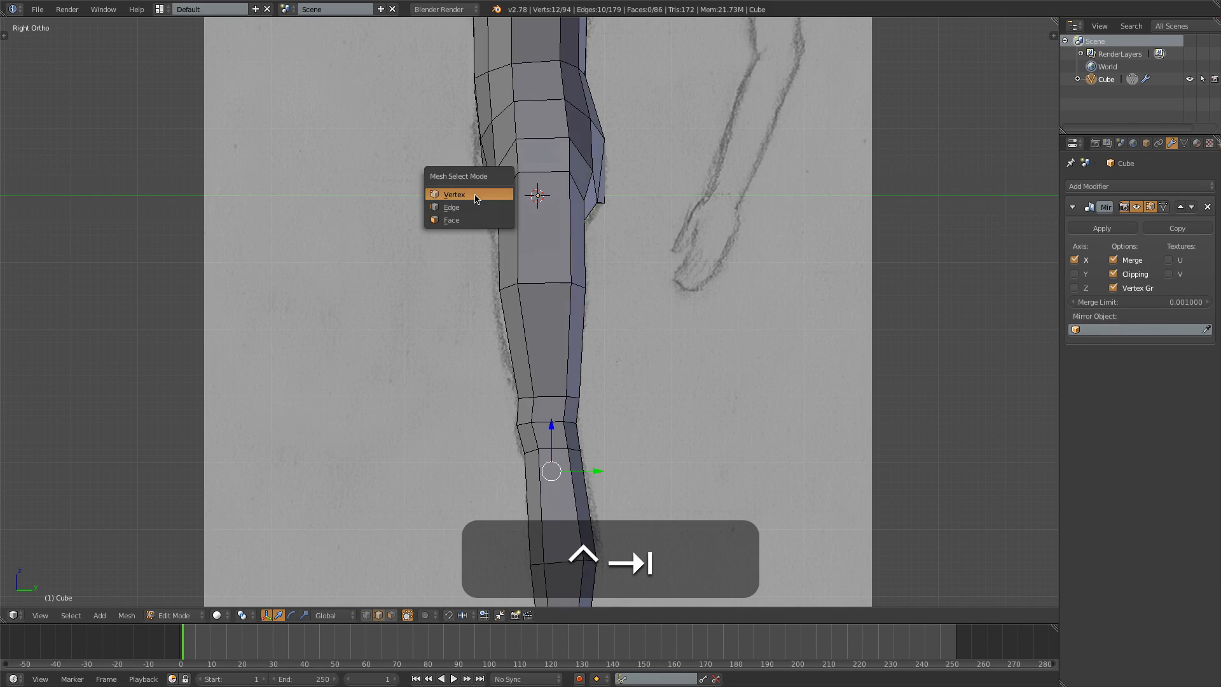
click(483, 189)
key(a)
key(z)
key(b)
drag(591, 193, 614, 213)
key(g)
click(611, 217)
Step: Move the front vertices at crotch level in the side view to match the front of the thigh
key(a)
key(b)
drag(476, 194, 508, 213)
key(g)
click(501, 211)
key(a)
key(b)
key(g)
click(517, 220)
Step: Box-select the four vertices at the base of the buttock and move them about 0.086 rearward and 0.019 down, then return to solid shading
key(a)
key(b)
drag(573, 190, 607, 235)
key(g)
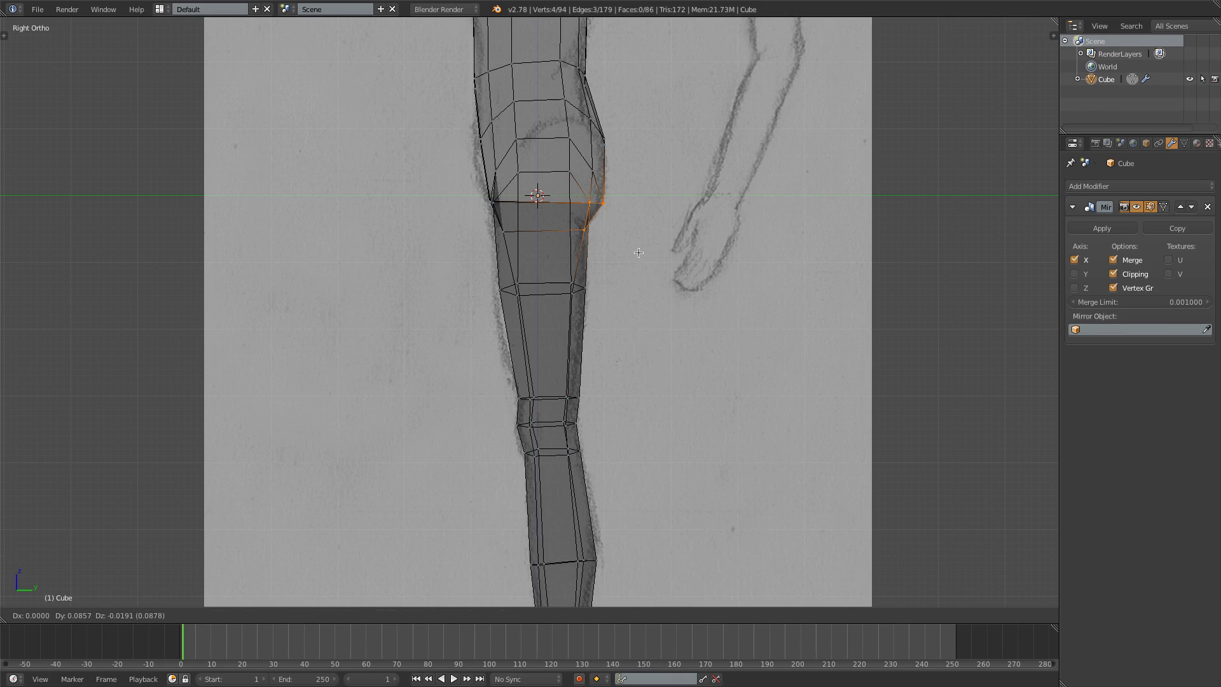
click(634, 251)
key(z)
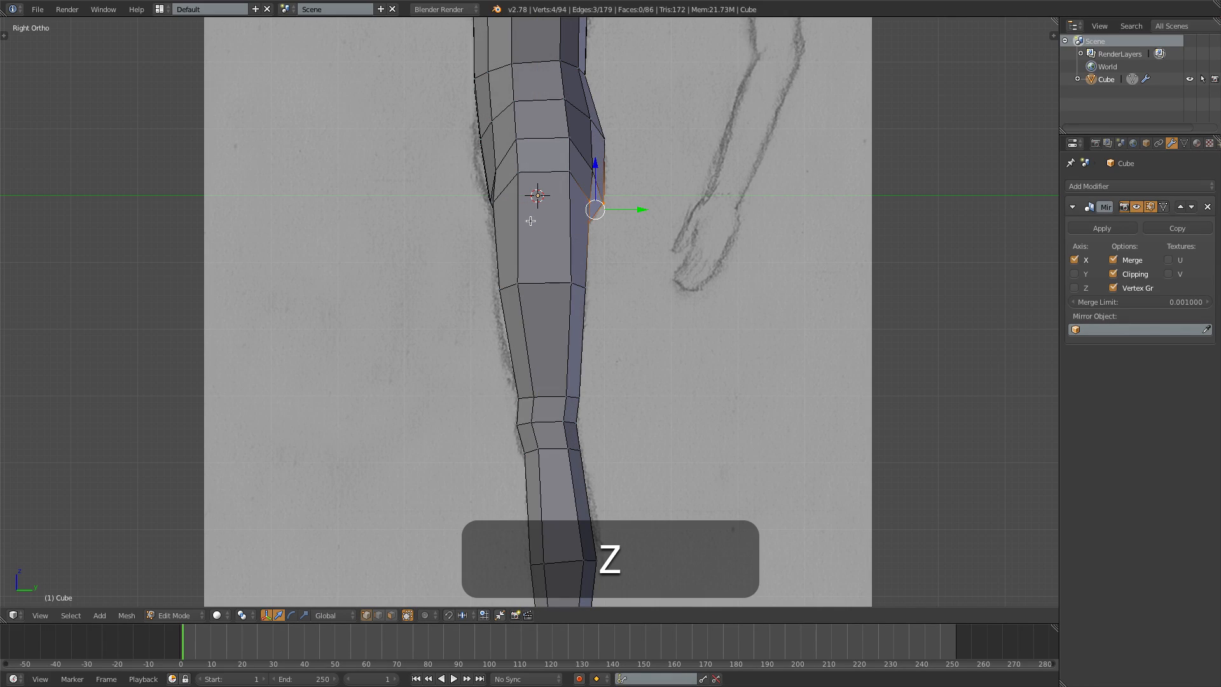
Step: Move the individual vertices on the rear outer side of the hip to round the buttock in the side view
right_click(575, 183)
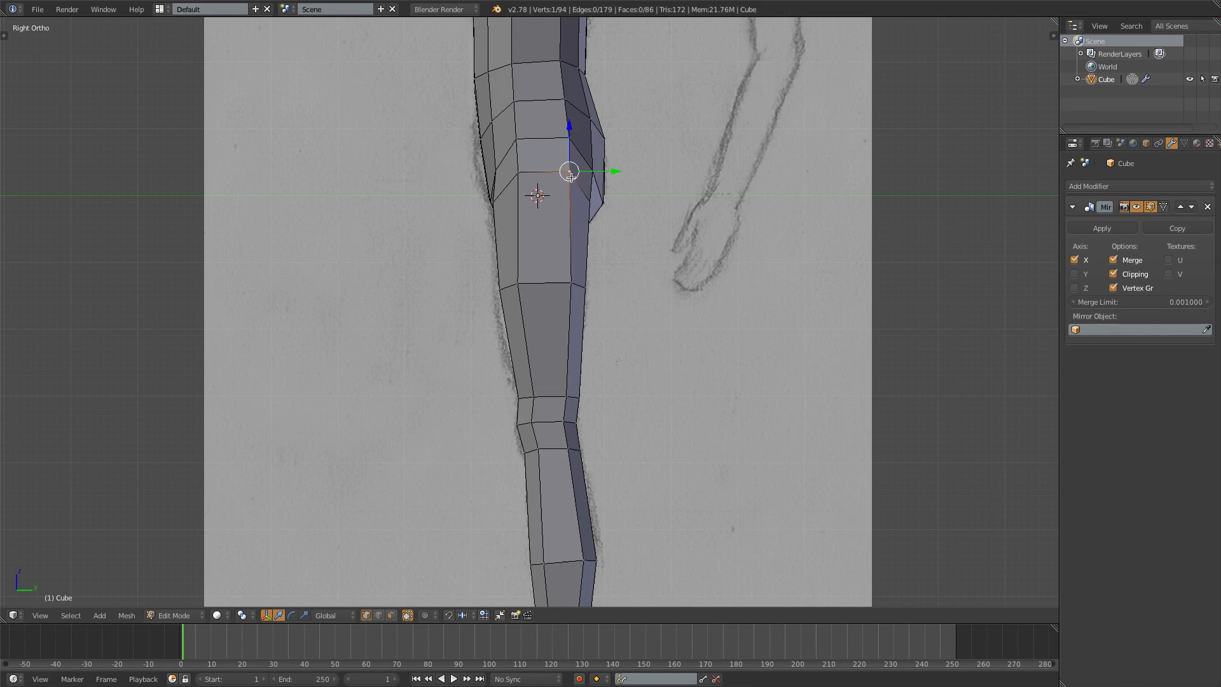
key(g)
click(517, 176)
right_click(566, 145)
key(g)
click(572, 143)
right_click(590, 174)
key(g)
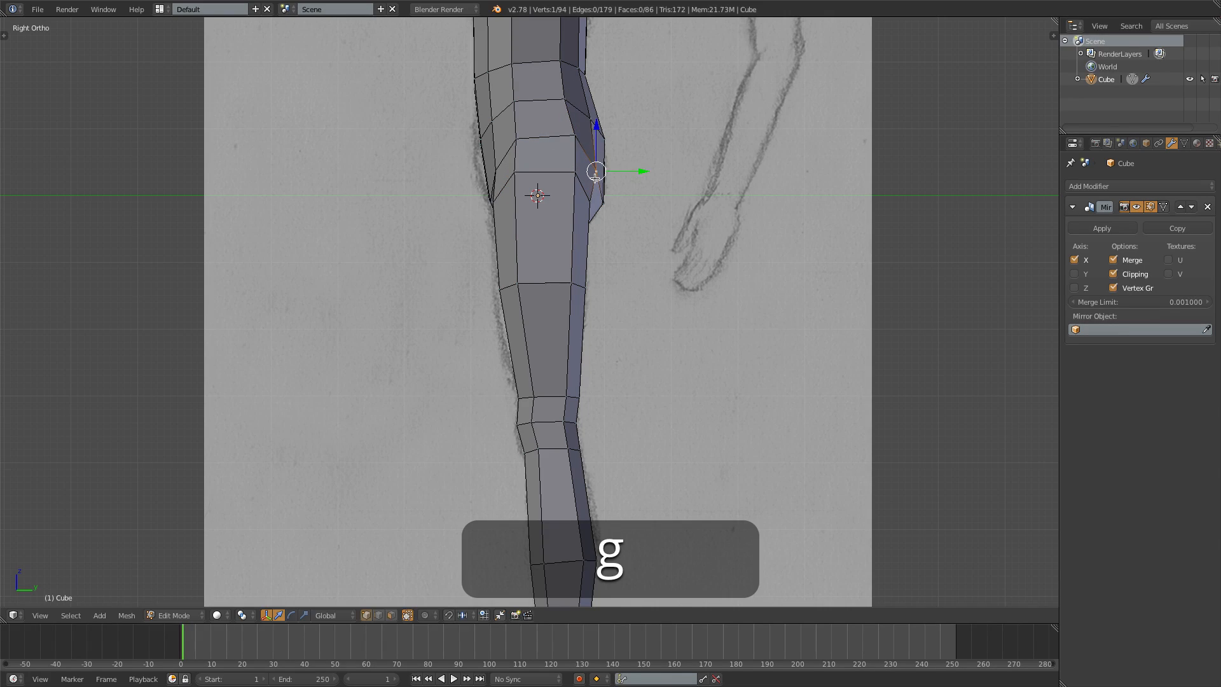
click(618, 207)
Step: In wireframe, box-select the two lowest rear buttock vertices and move them about 0.048 forward and 0.019 up
right_click(619, 207)
key(g)
right_click(614, 205)
key(z)
key(a)
key(b)
drag(608, 205, 591, 149)
key(g)
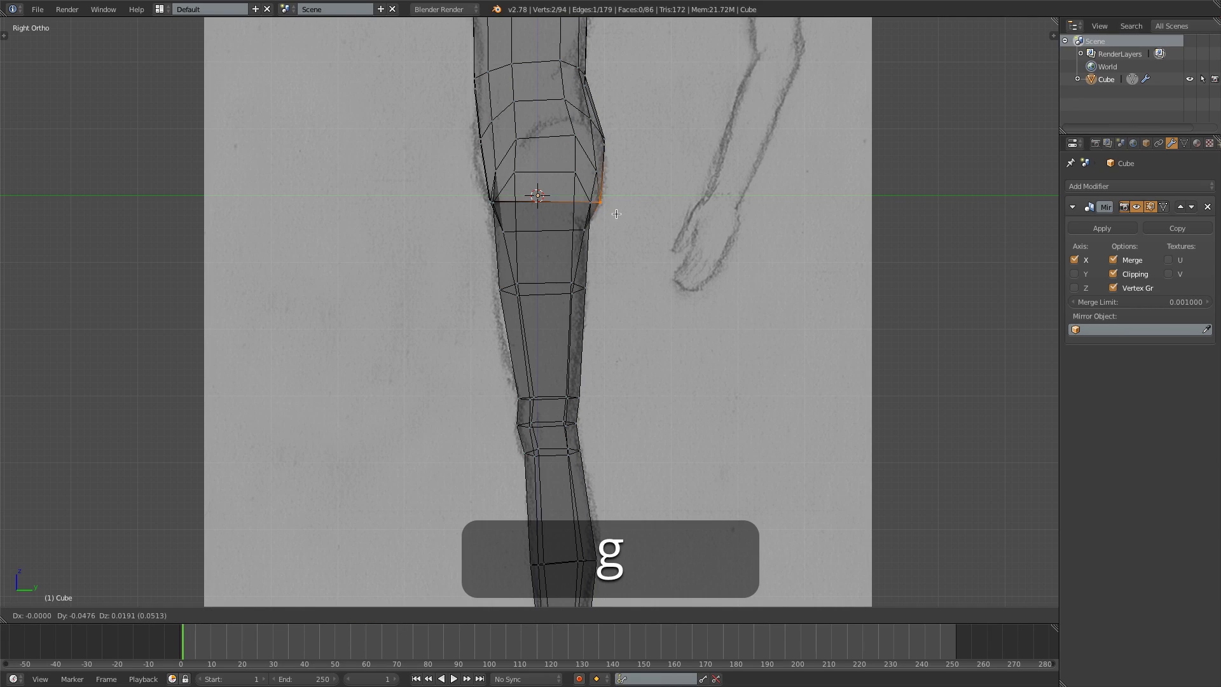
click(616, 212)
key(z)
Step: Add a centered vertical edge loop down the outer side of the body half and fatten it slightly outward
scroll(410, 346, down, 3)
middle_drag(410, 346, 483, 372)
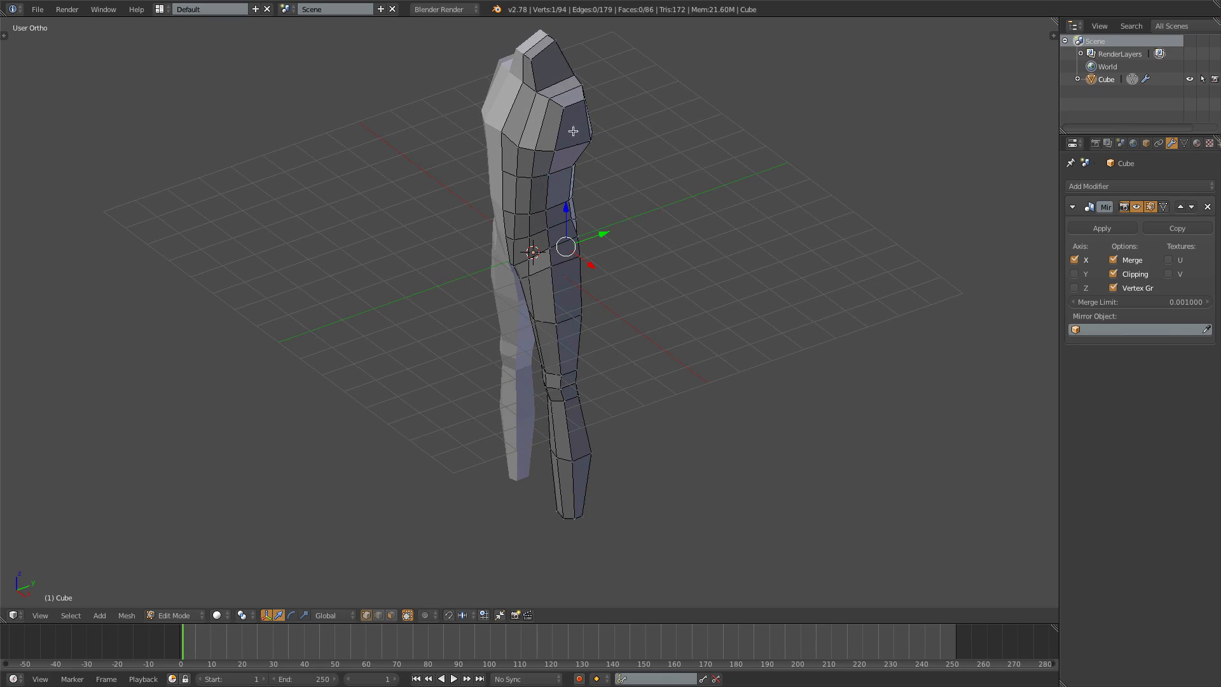
key(ctrl+r)
click(570, 91)
right_click(569, 91)
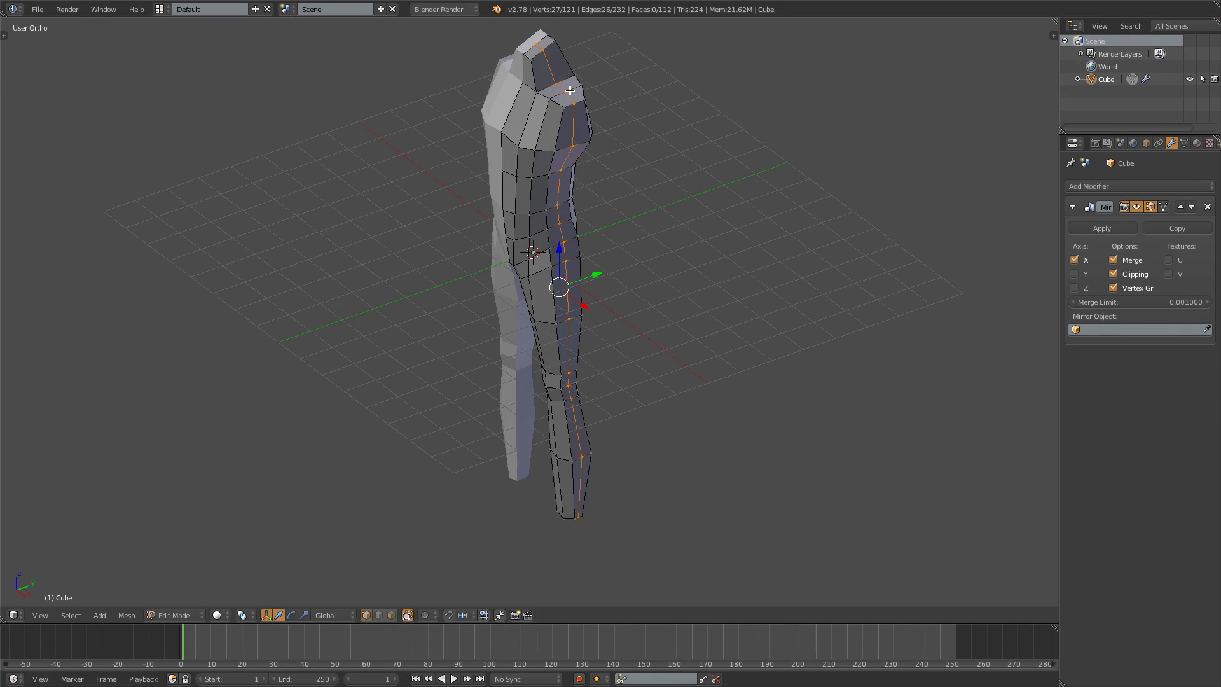
key(alt+s)
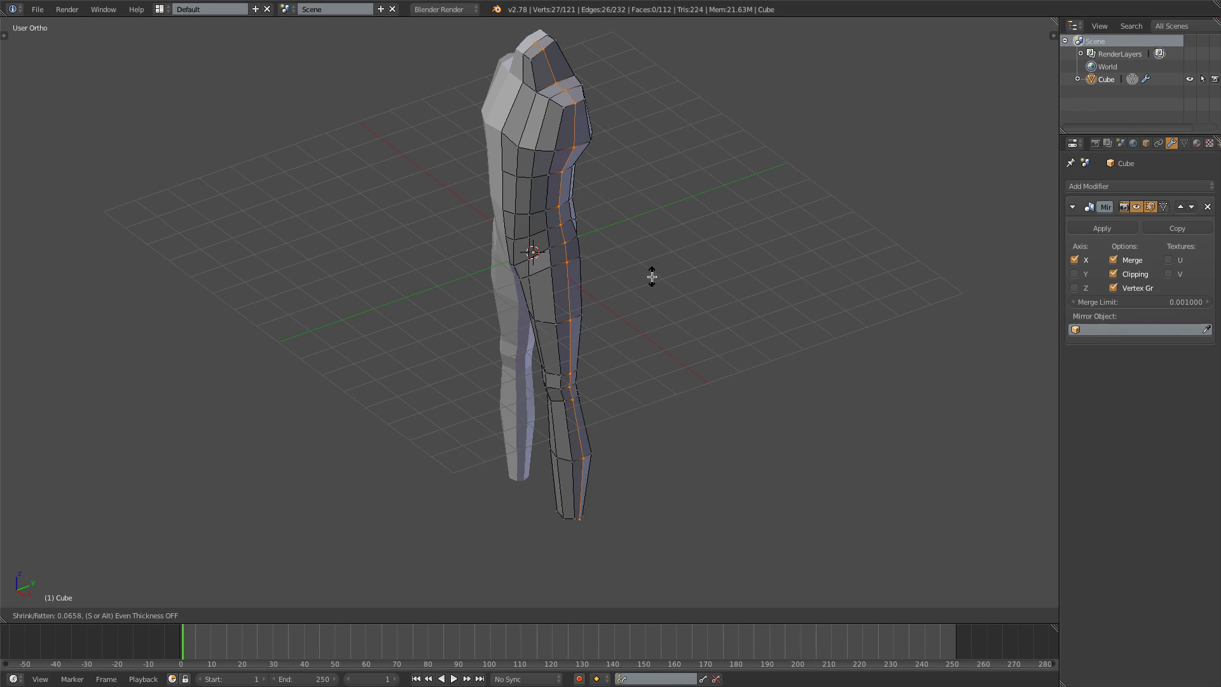
key(shift)
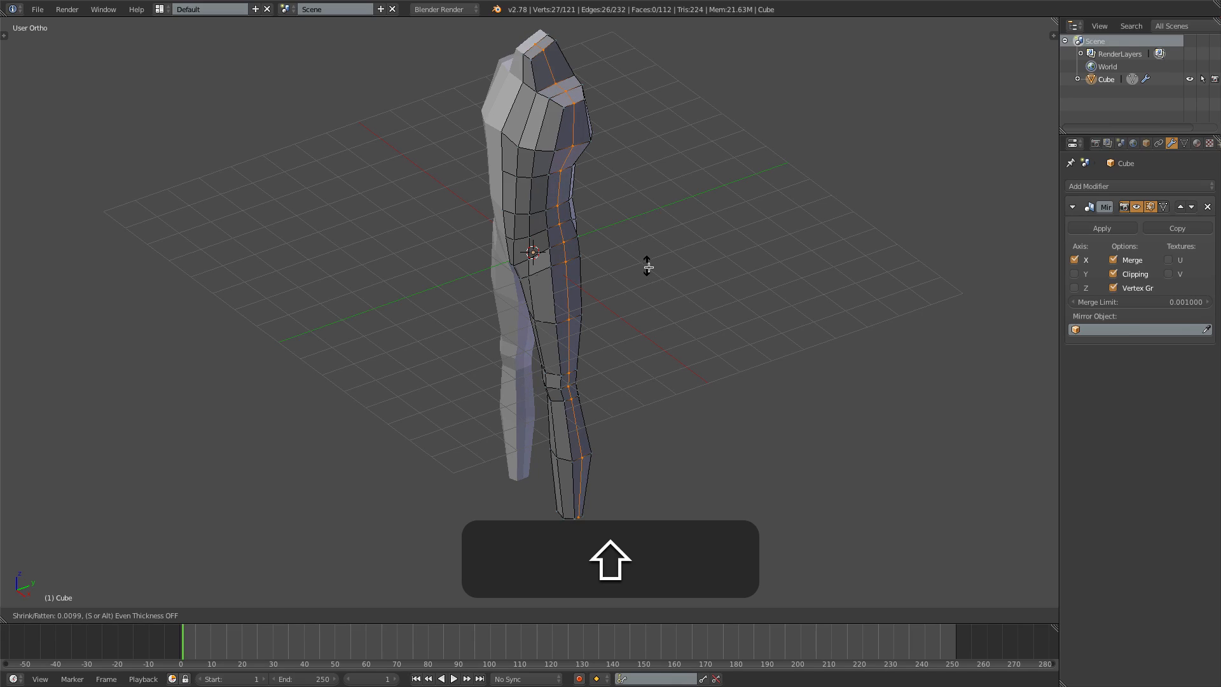
click(657, 271)
key(a)
Step: Select the whole mesh and apply smooth shading to it
middle_drag(655, 273, 654, 301)
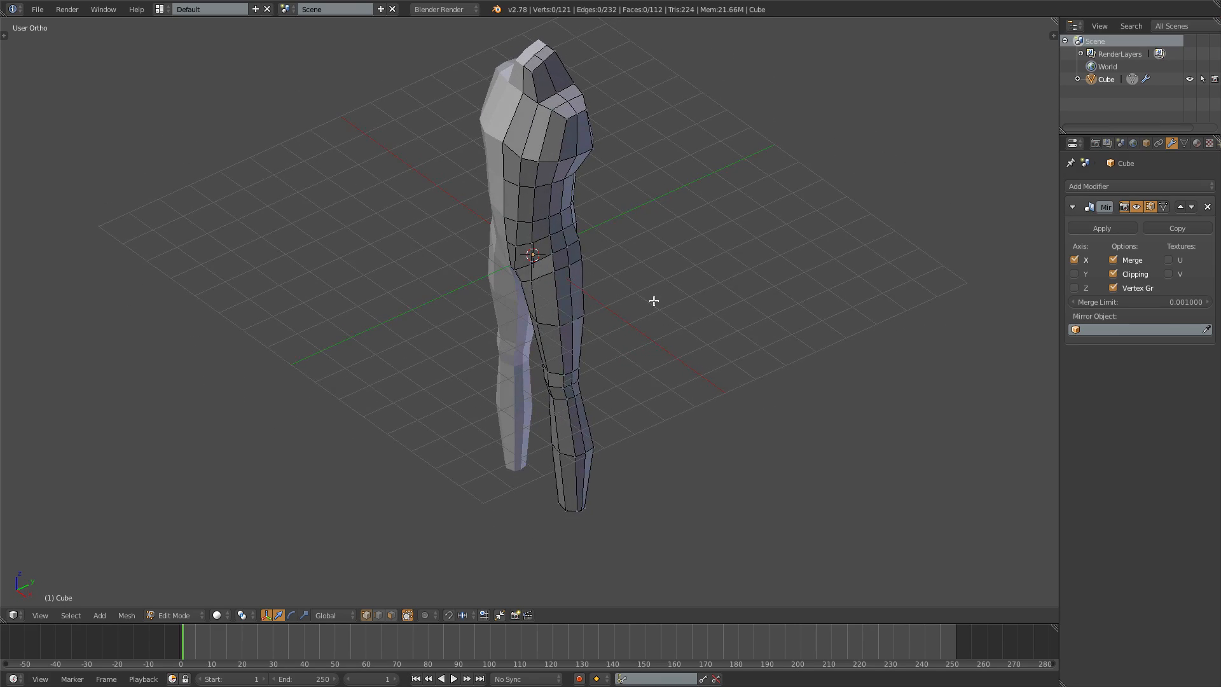
key(a)
key(w)
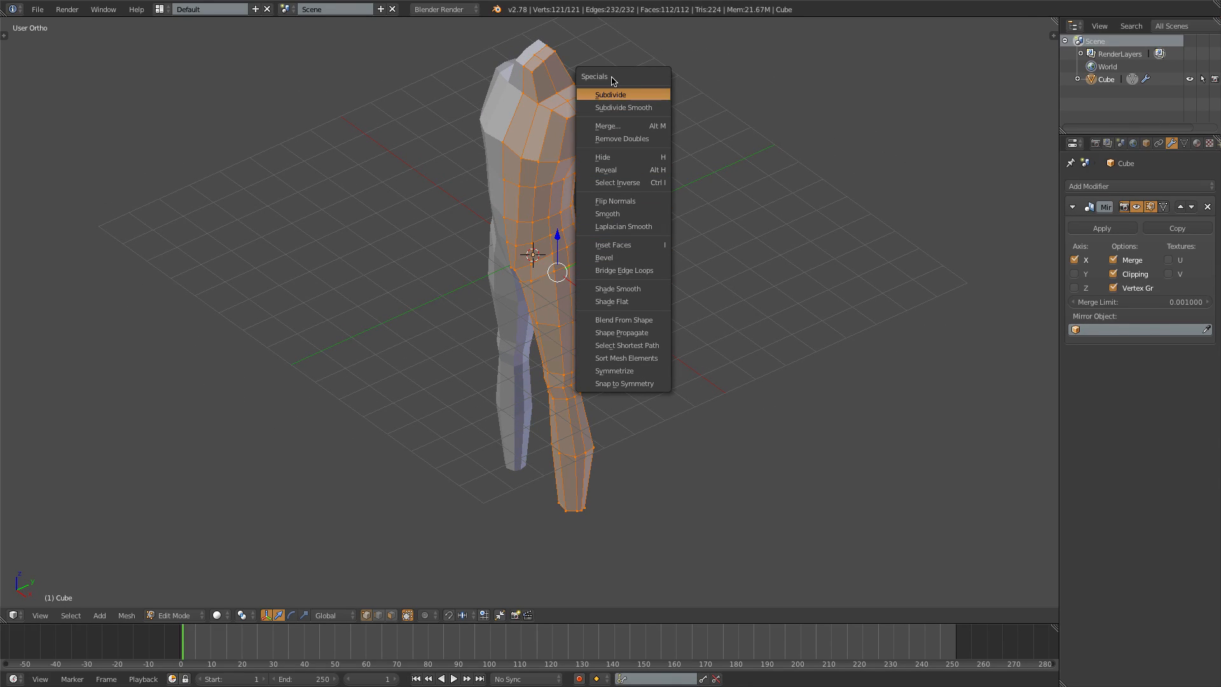
click(620, 292)
key(a)
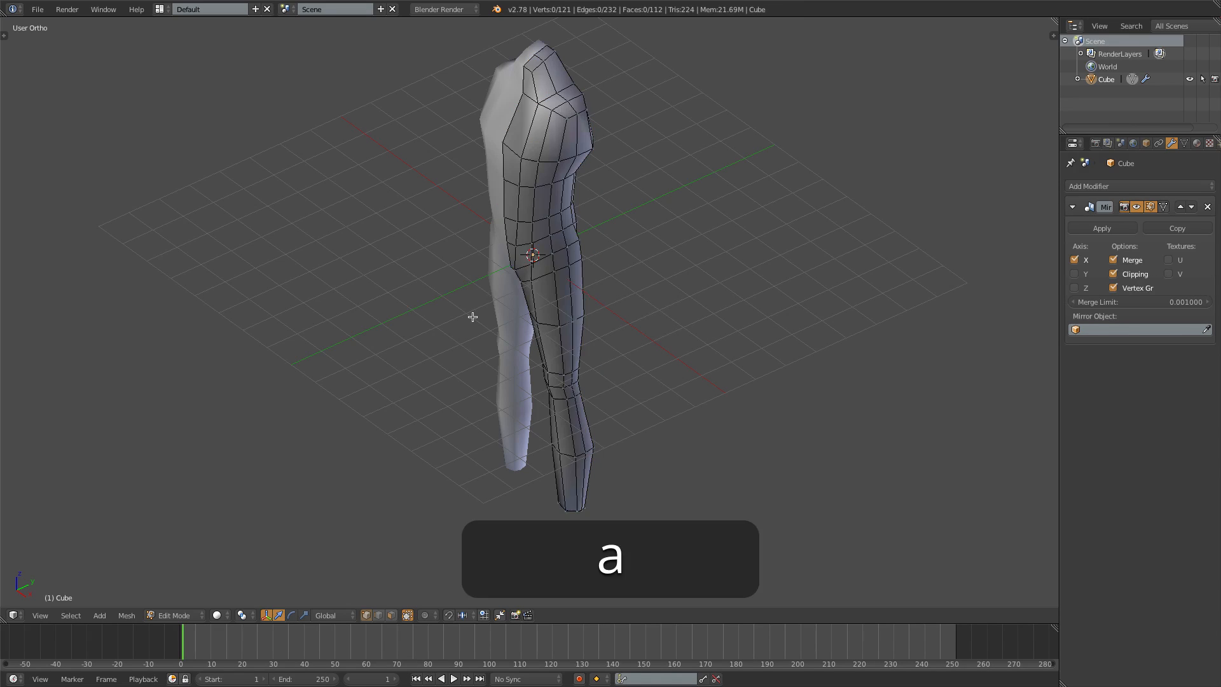
middle_drag(466, 350, 522, 318)
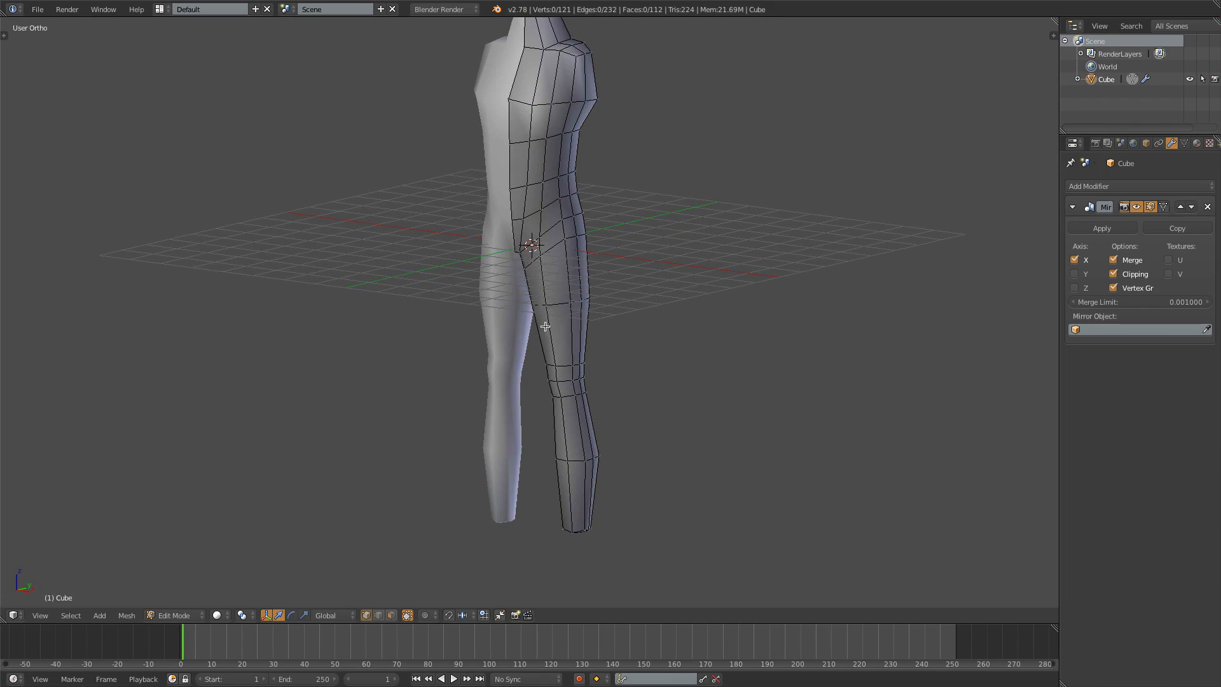
Step: In wireframe side view, add a centered horizontal edge loop around the upper chest and scale it to about 1.12
key(KP_3)
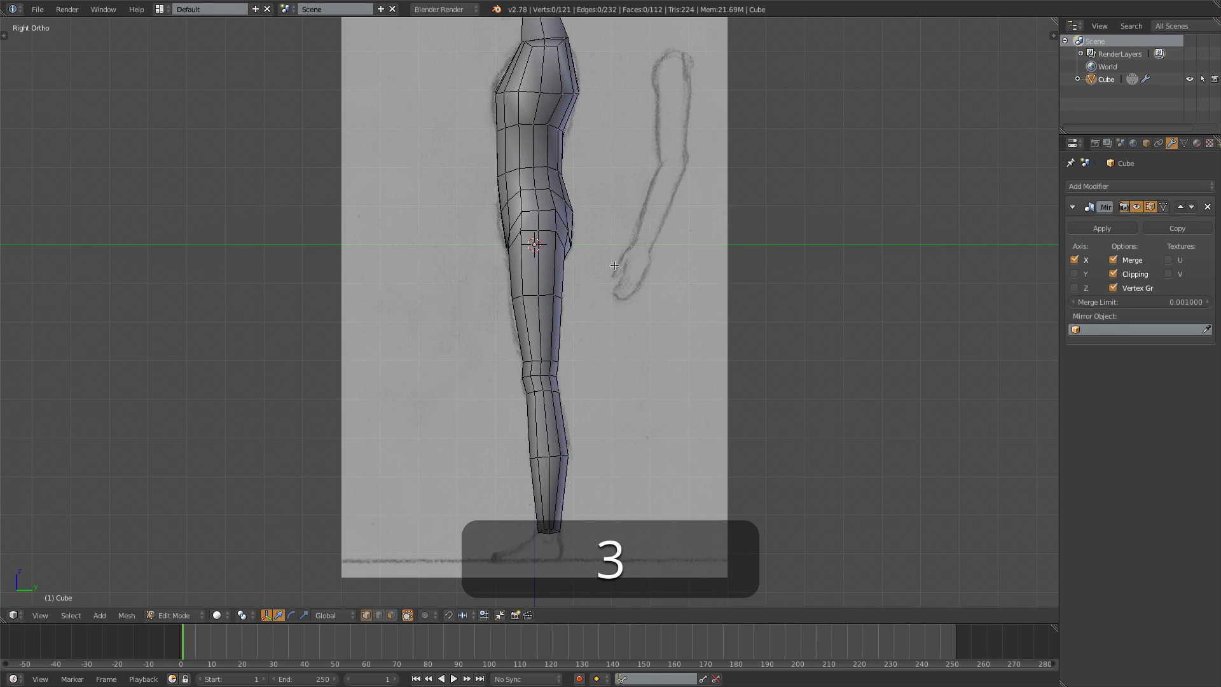
shift+middle_drag(576, 95, 579, 178)
scroll(568, 130, up, 3)
shift+middle_drag(571, 119, 566, 222)
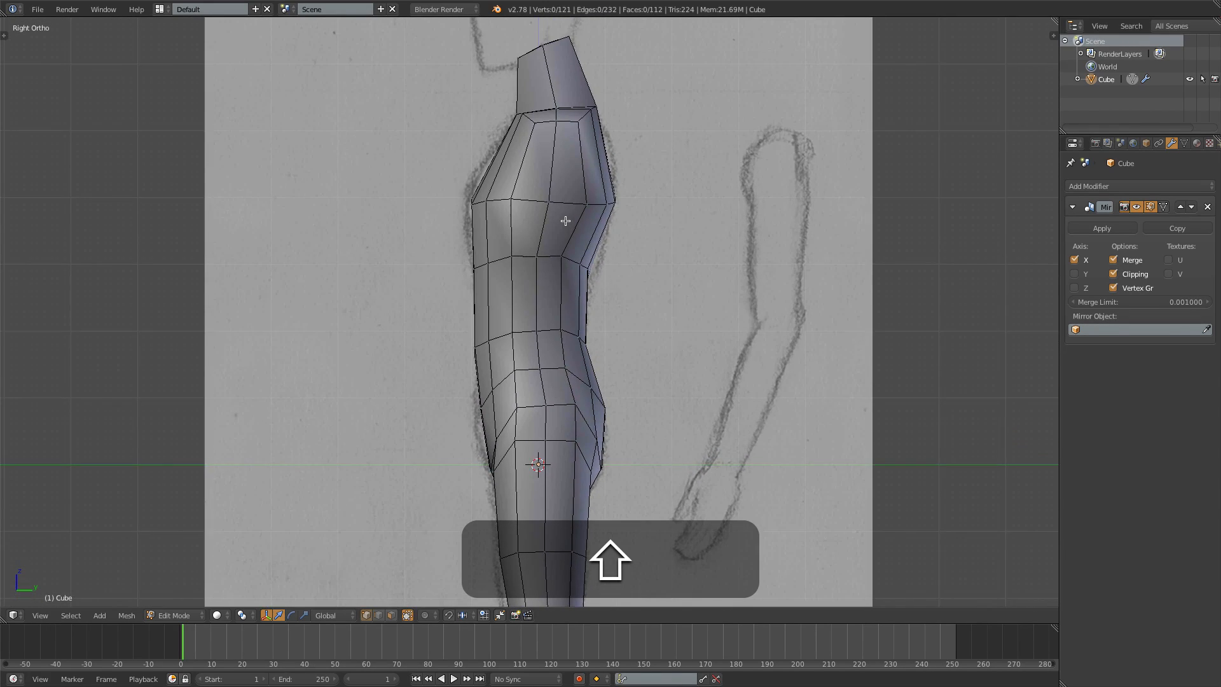
key(shift+z)
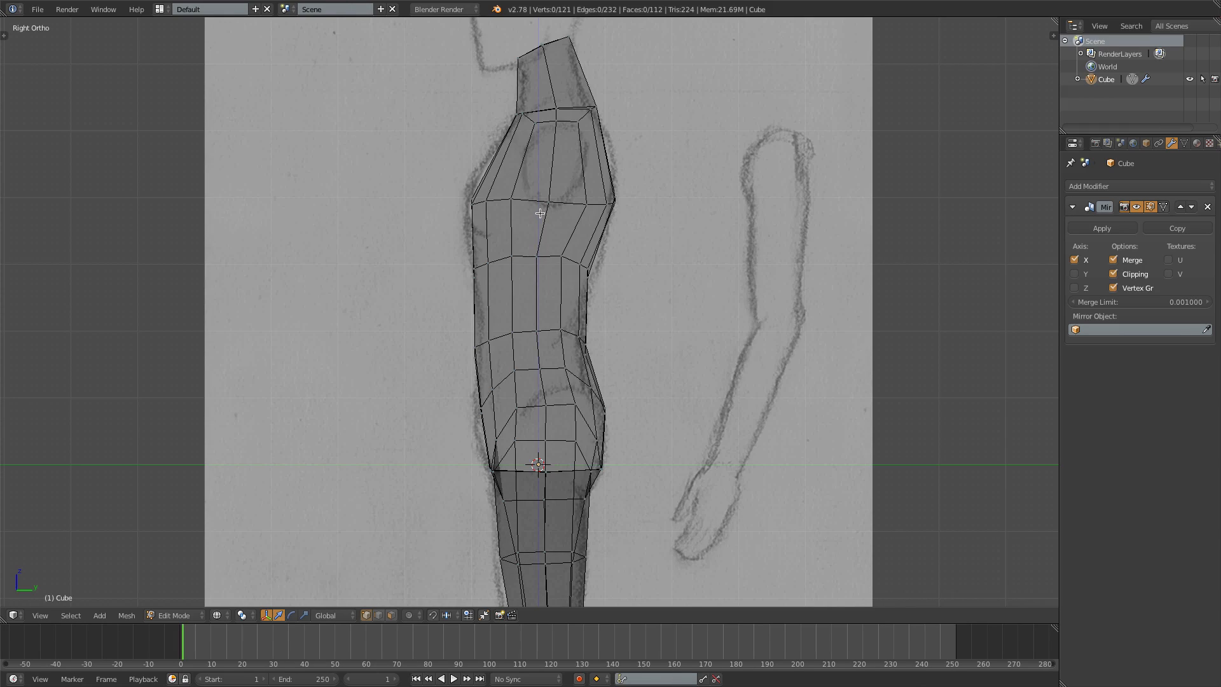
key(ctrl+r)
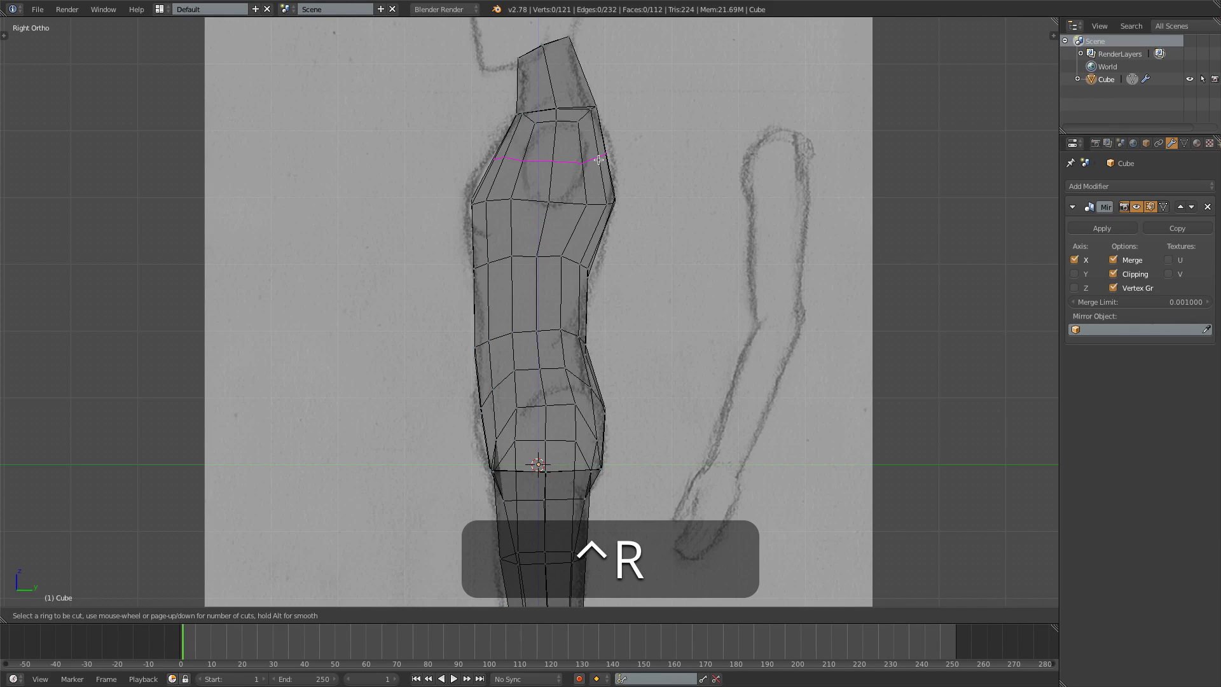
click(598, 159)
right_click(598, 159)
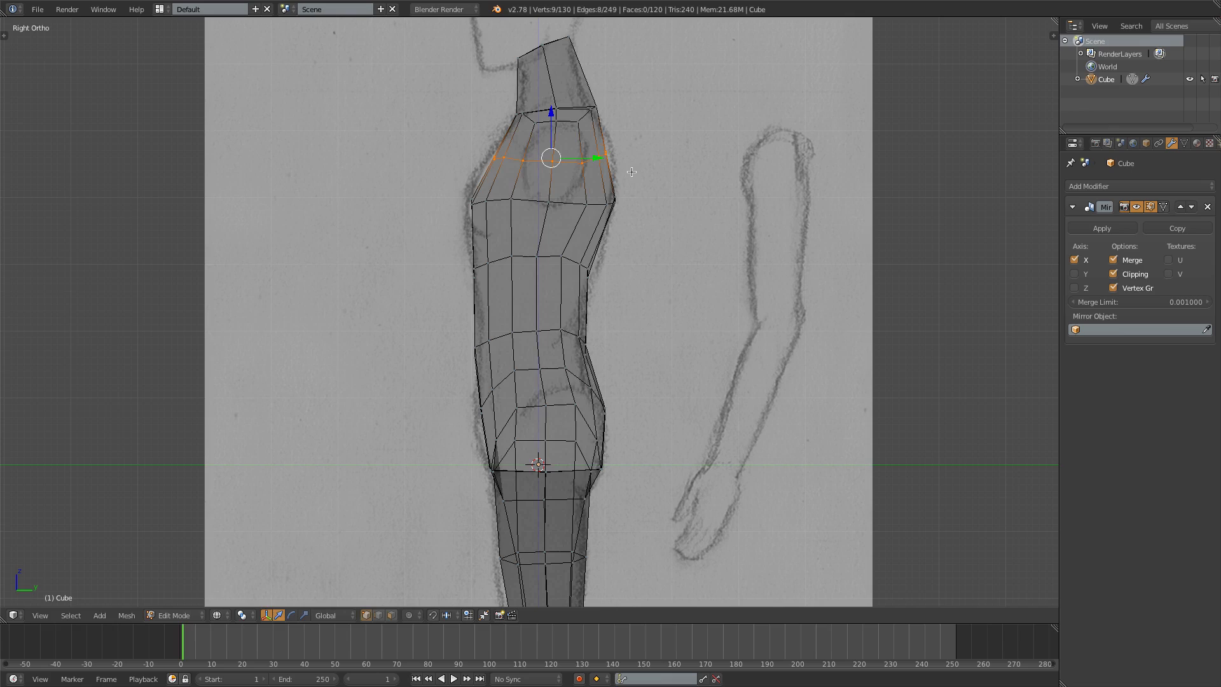
key(s)
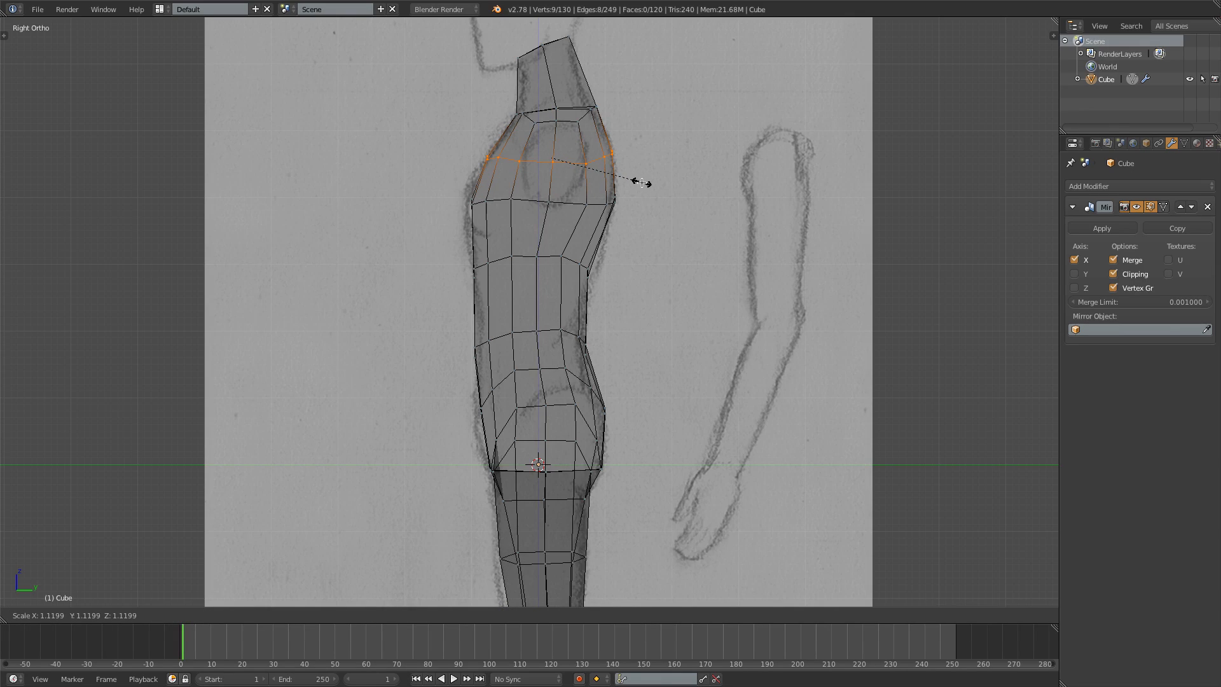
click(640, 179)
Step: Move the side vertices at armpit level to follow the lower edge of the shoulder circle in the side sketch
key(a)
key(b)
key(g)
drag(504, 191, 589, 217)
click(545, 210)
key(a)
key(b)
key(g)
click(588, 205)
Step: Box-select the three vertices at the top of the shoulder, move them down about 0.038, and return to solid shading
key(a)
key(b)
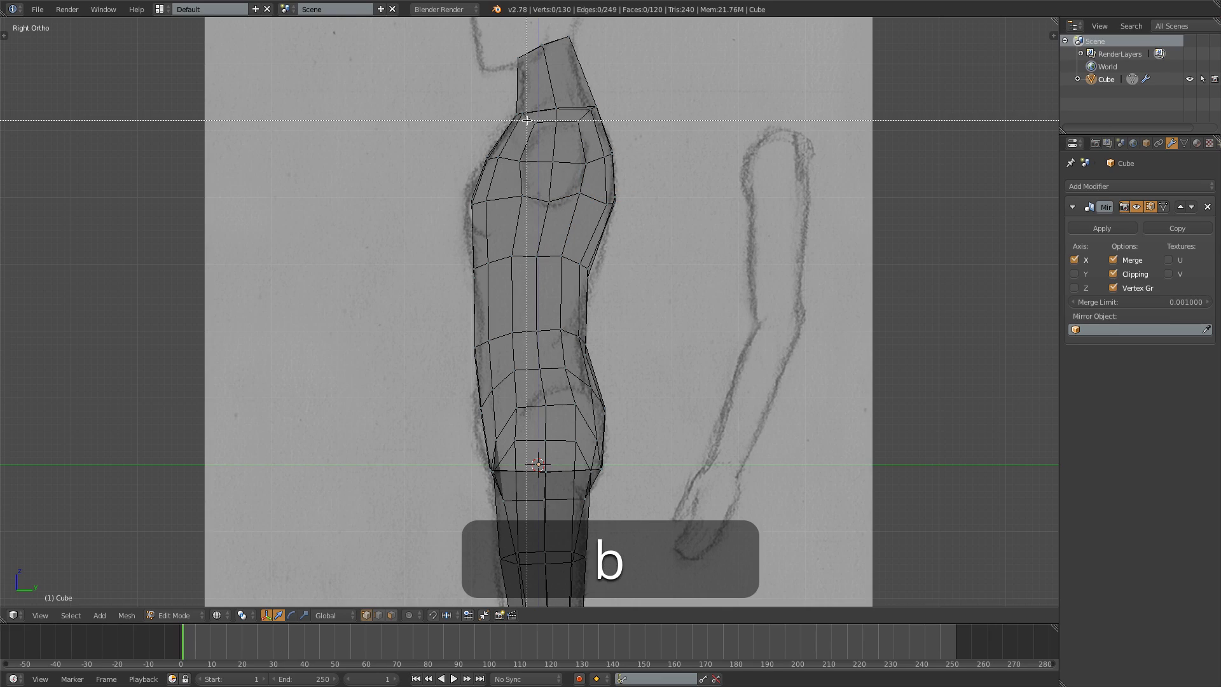
drag(528, 116, 580, 133)
key(g)
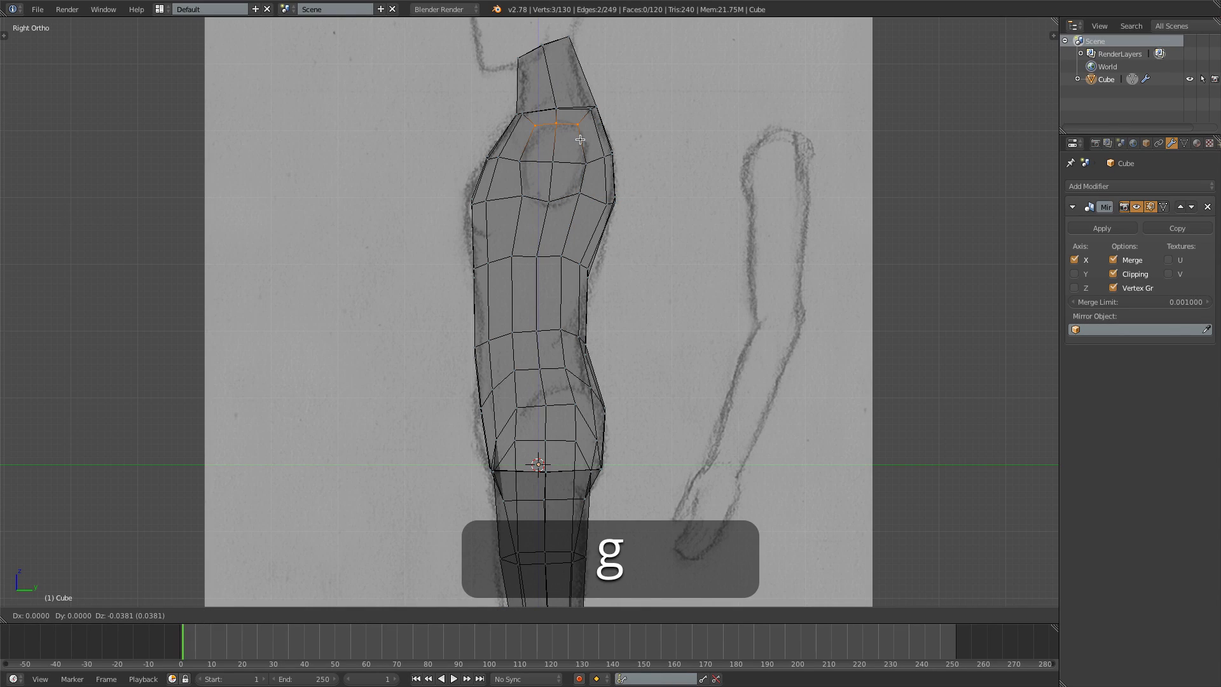
click(579, 139)
key(z)
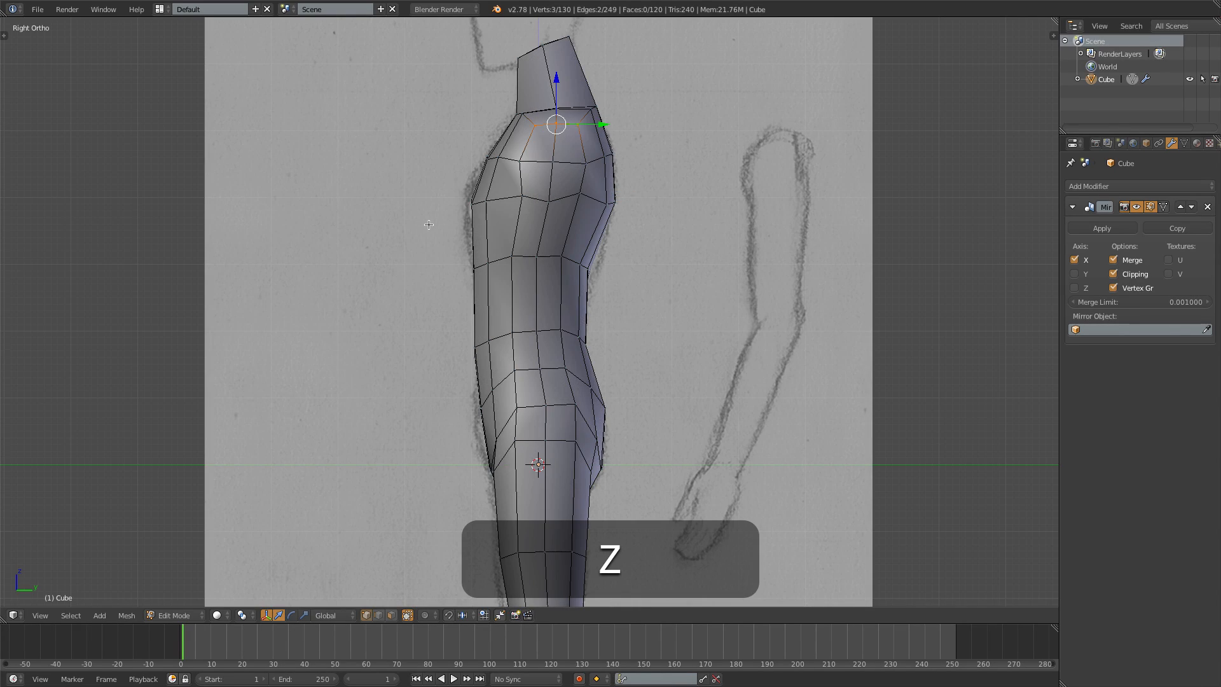
Step: In face select mode, select the four shoulder faces, duplicate them, and move the copy along Y onto the top of the arm sketch
key(ctrl+Tab)
click(429, 227)
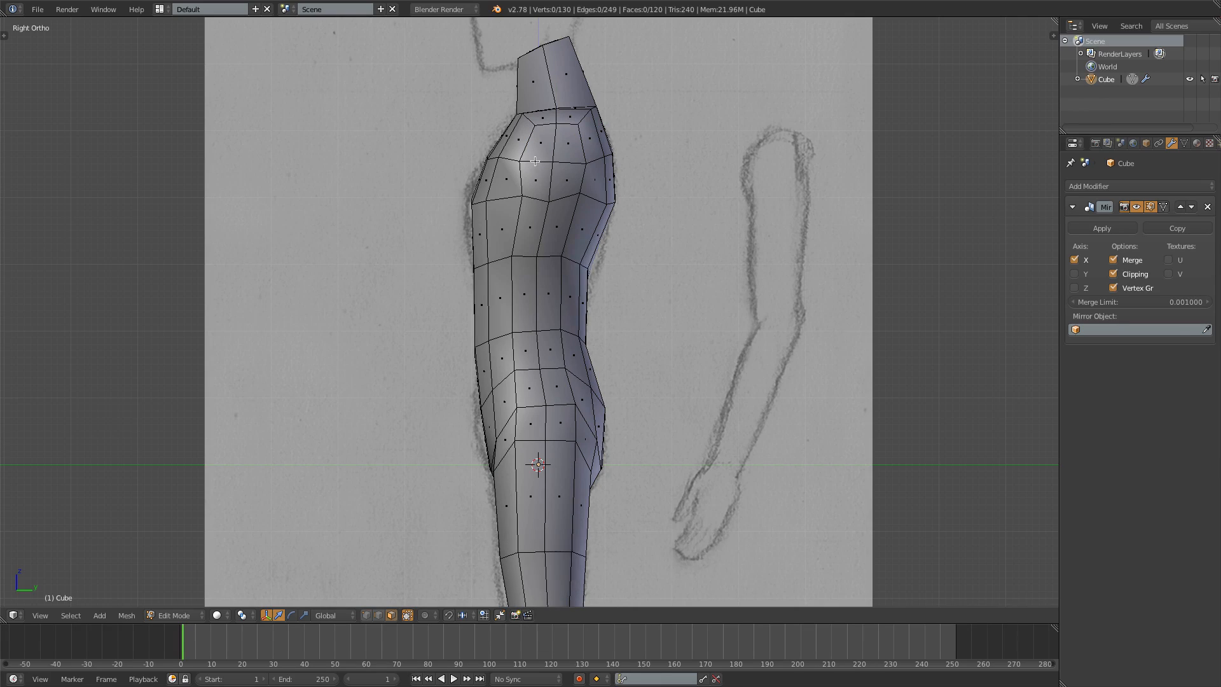
click(539, 143)
shift+click(536, 177)
shift+click(563, 179)
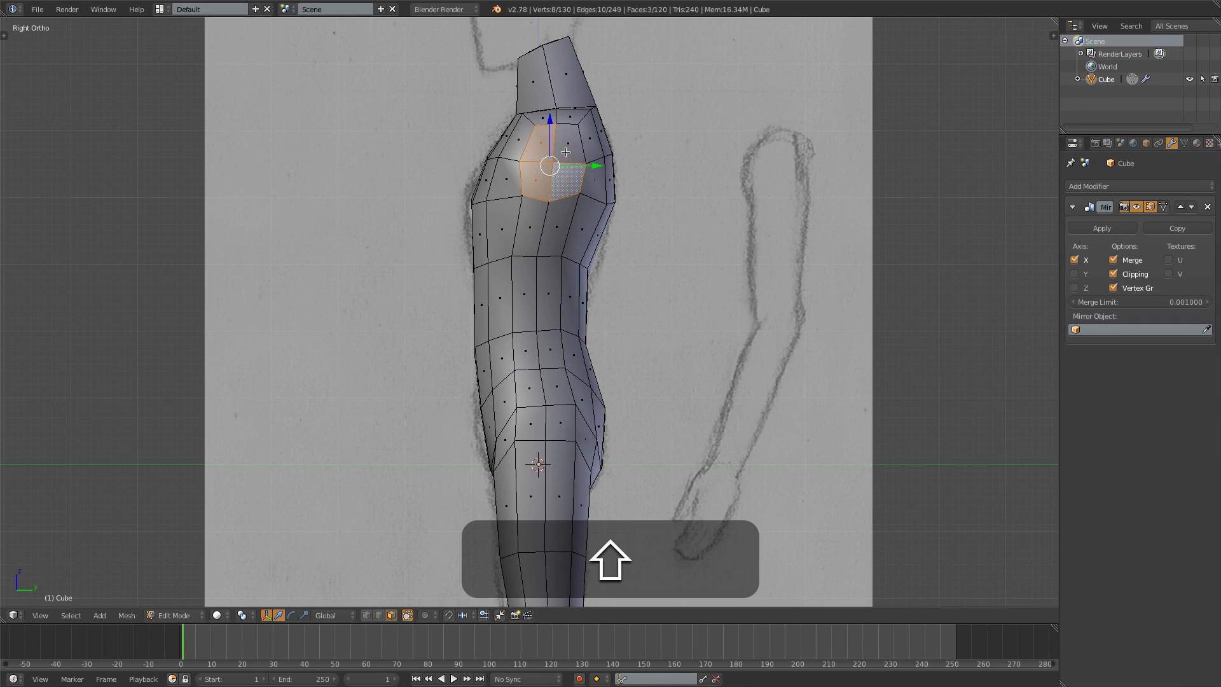
shift+click(565, 153)
key(shift+d)
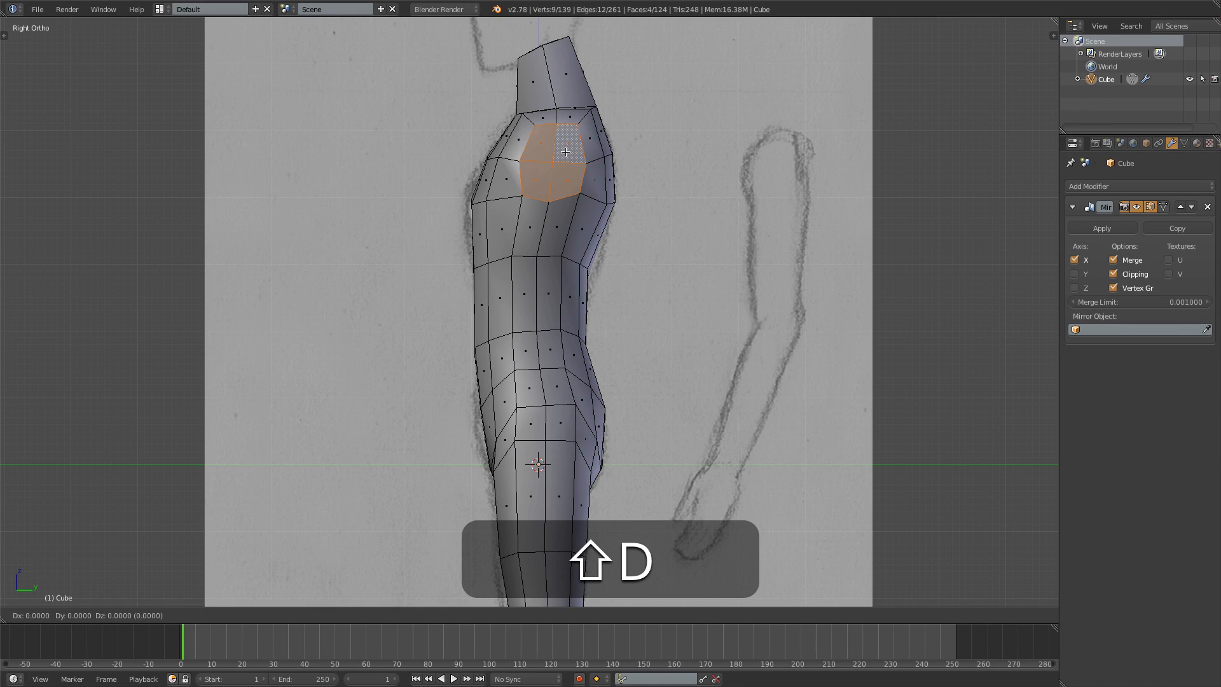
key(y)
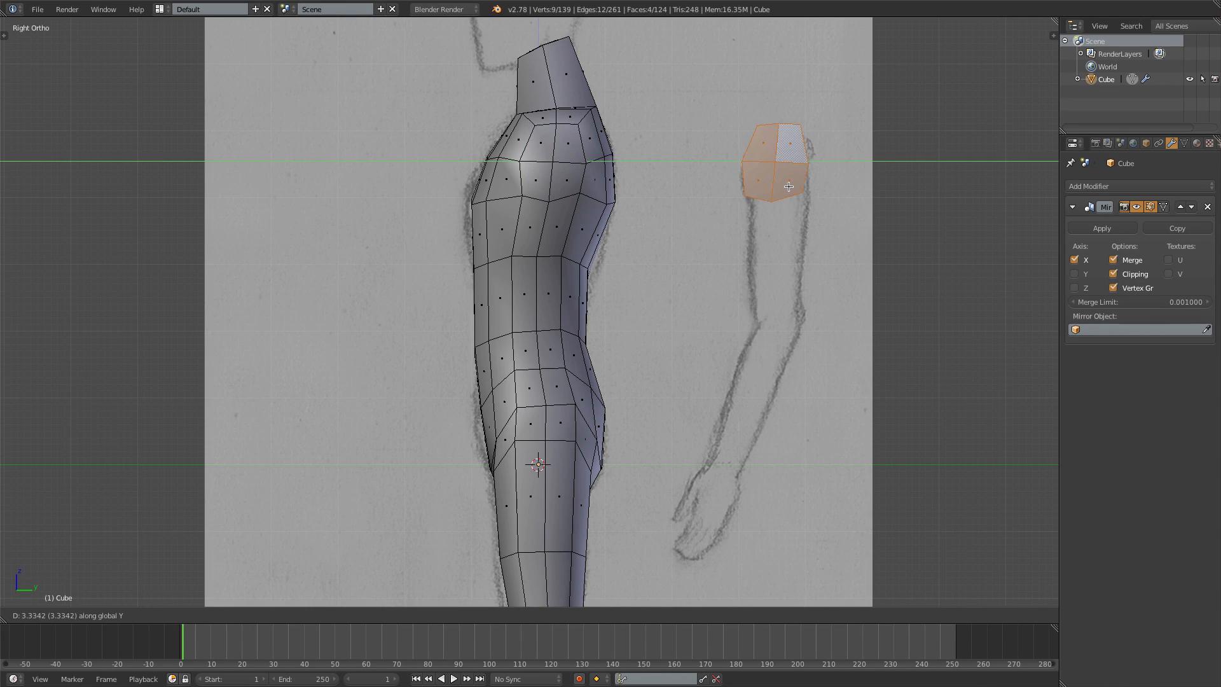
click(790, 187)
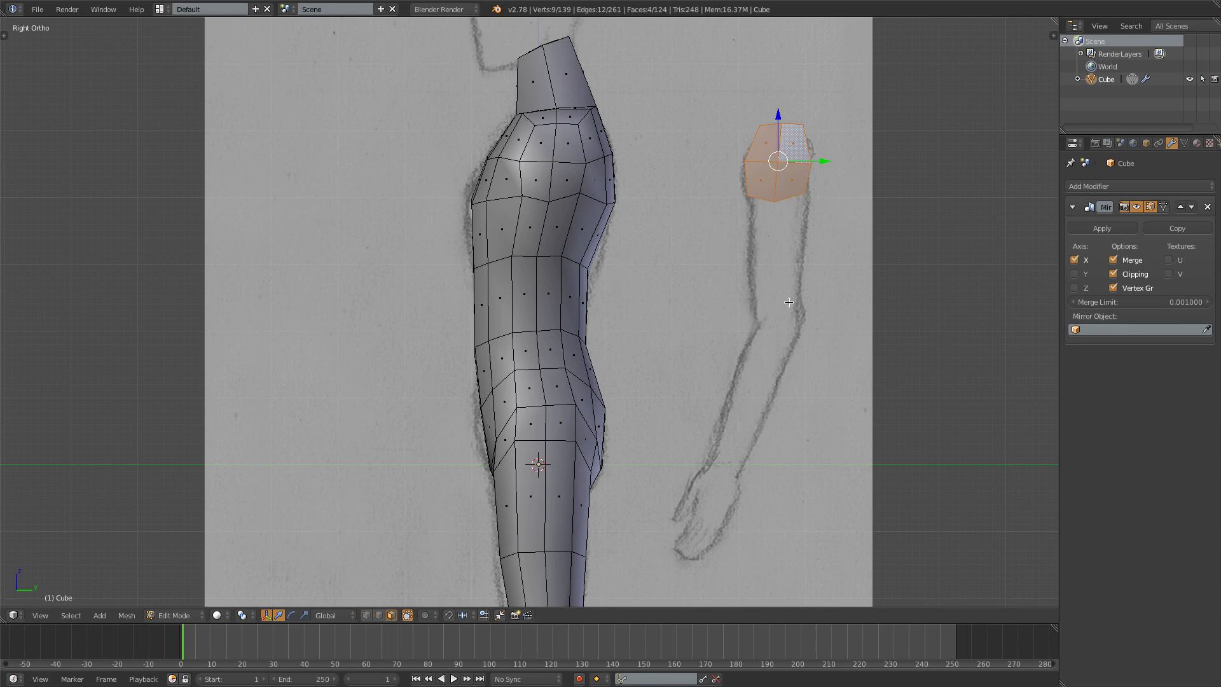
Step: In wireframe front view, extrude the duplicated faces outward and move and rotate the end to form the shoulder section of the arm
key(1)
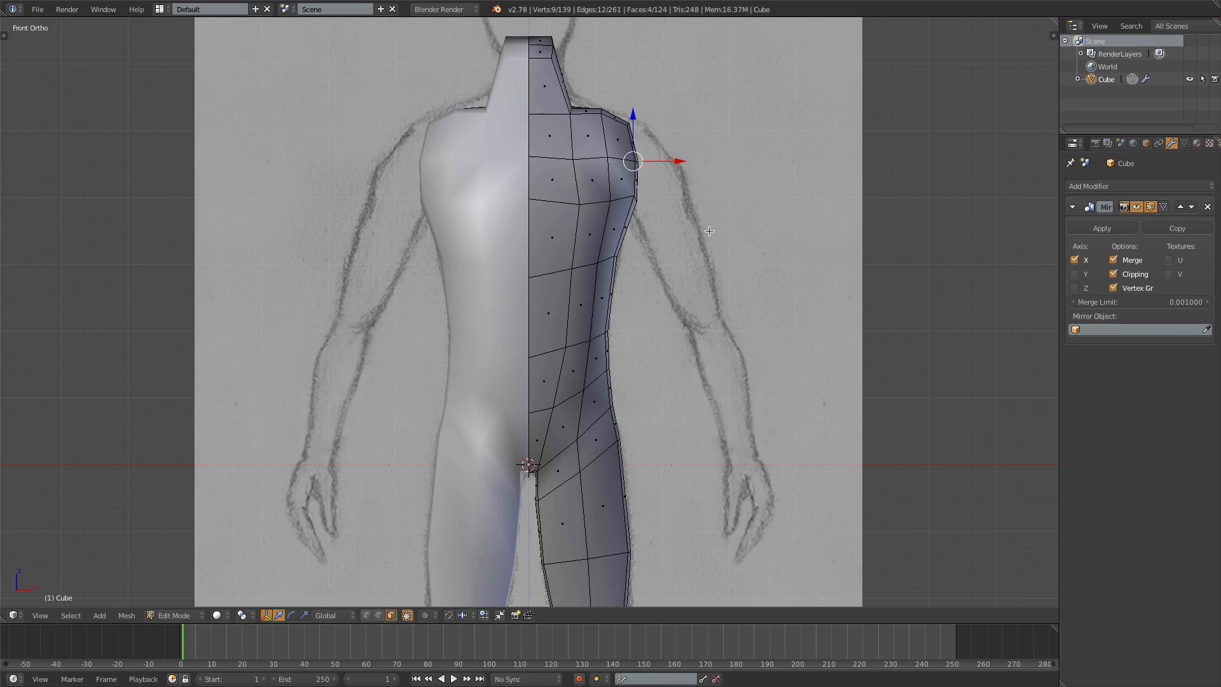
key(z)
key(e)
click(666, 243)
key(r)
click(643, 244)
key(g)
click(647, 270)
key(g)
click(650, 301)
key(r)
click(643, 296)
Step: In front view, extrude the end of the arm down to the elbow, then move, rotate and scale it to fit the sketch
key(e)
click(784, 258)
key(g)
click(723, 378)
key(r)
click(677, 382)
key(s)
click(763, 343)
key(g)
click(760, 340)
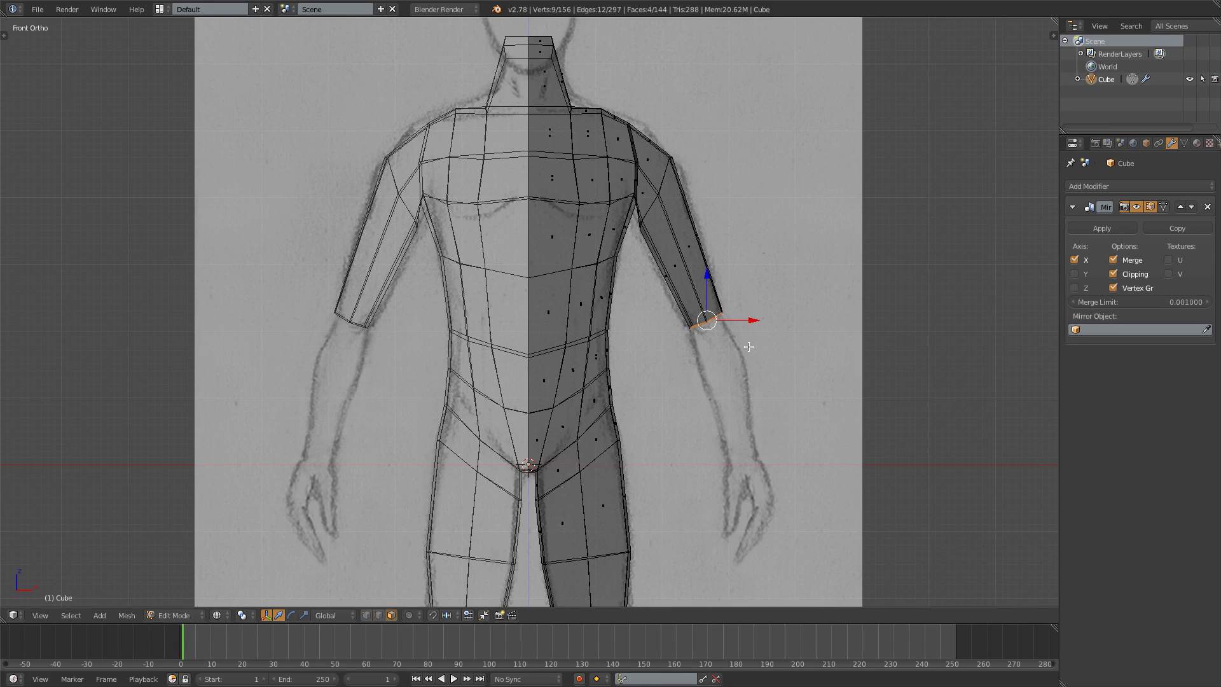
Step: Rotate the elbow end faces freely, then rotate and scale them in the side view to match the elbow in the sketch
key(r)
key(r)
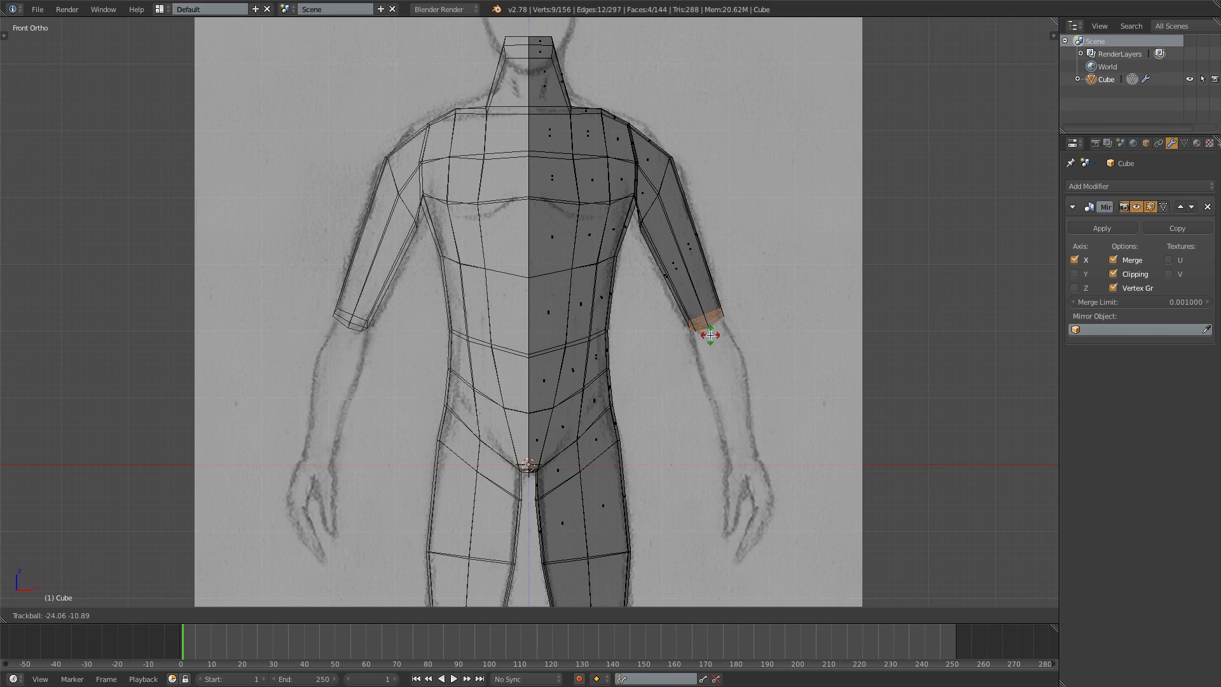
click(710, 336)
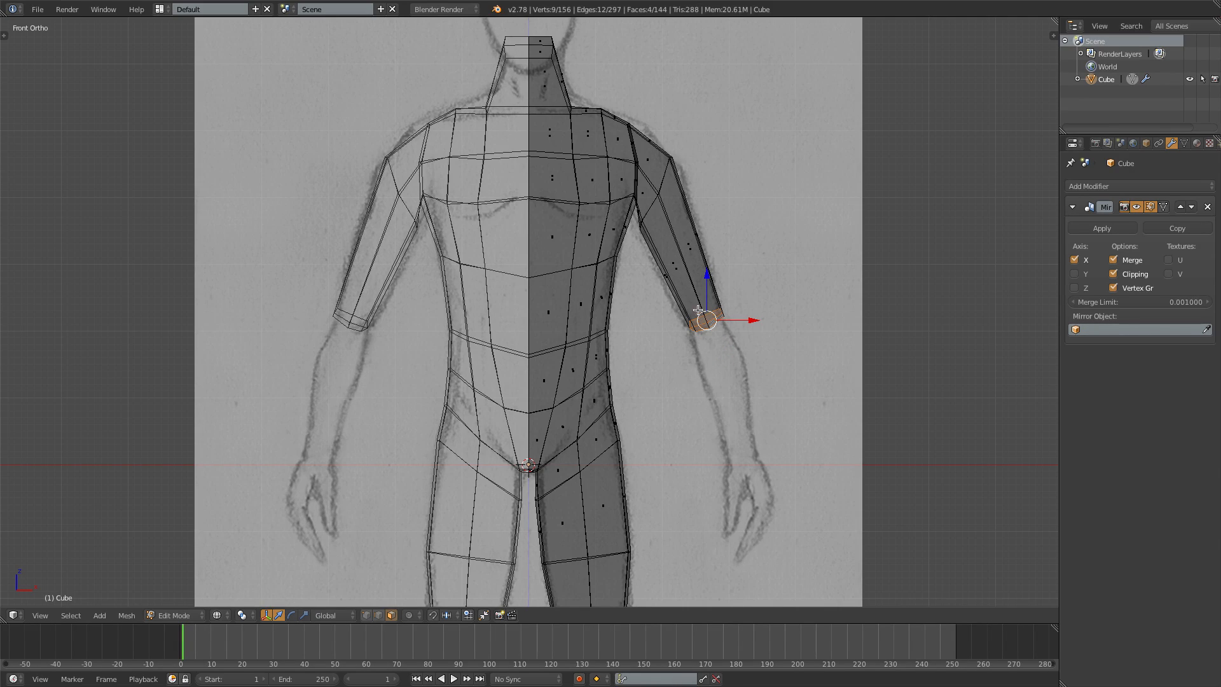
key(KP_3)
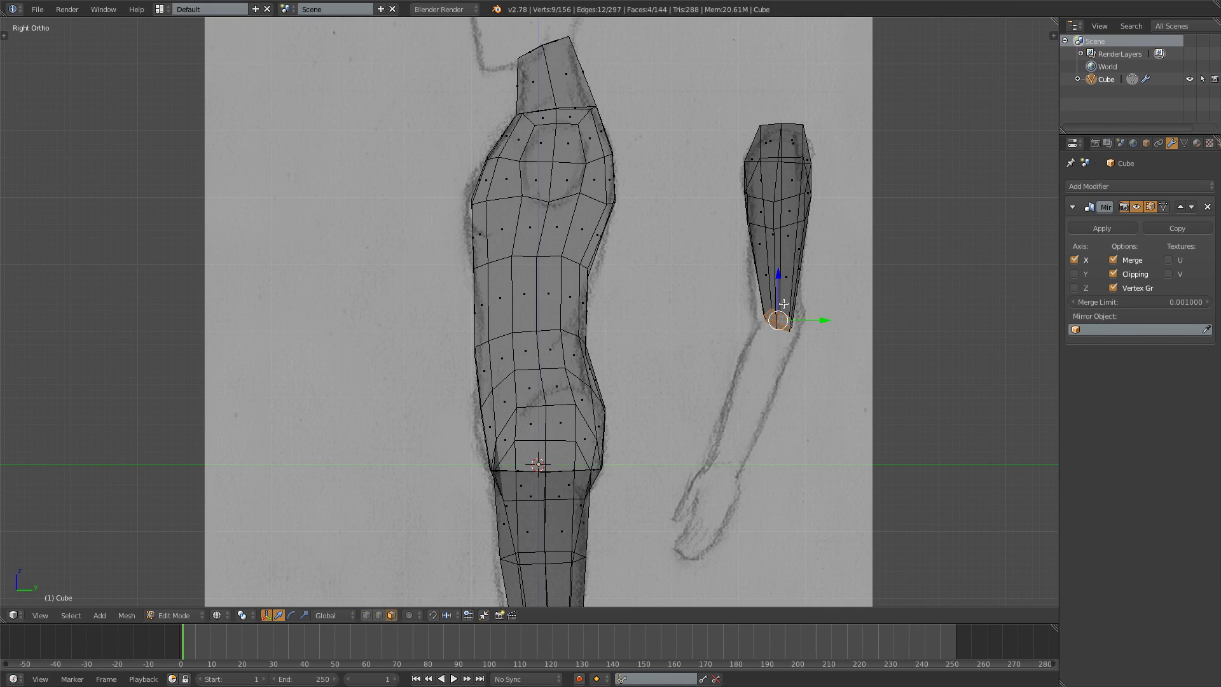
key(r)
click(815, 368)
key(s)
click(829, 375)
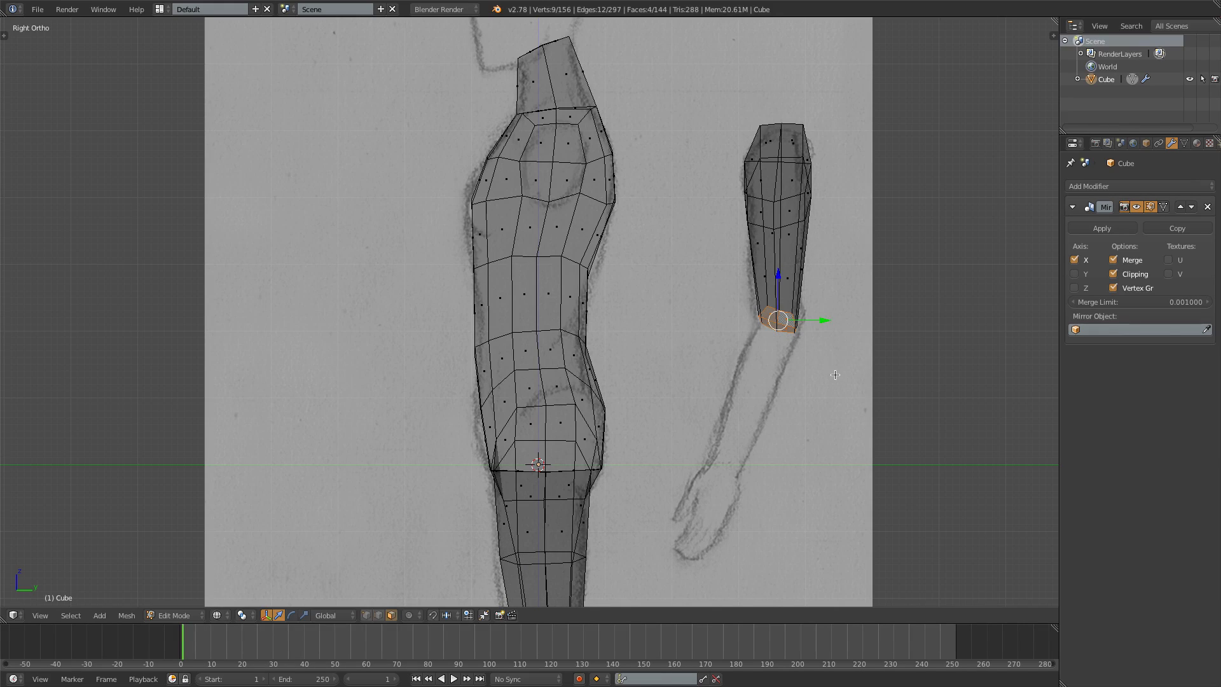
Step: Extrude the forearm from the elbow to the wrist in the side view, then scale and position its end on the sketch
key(e)
click(760, 489)
key(s)
click(765, 494)
key(g)
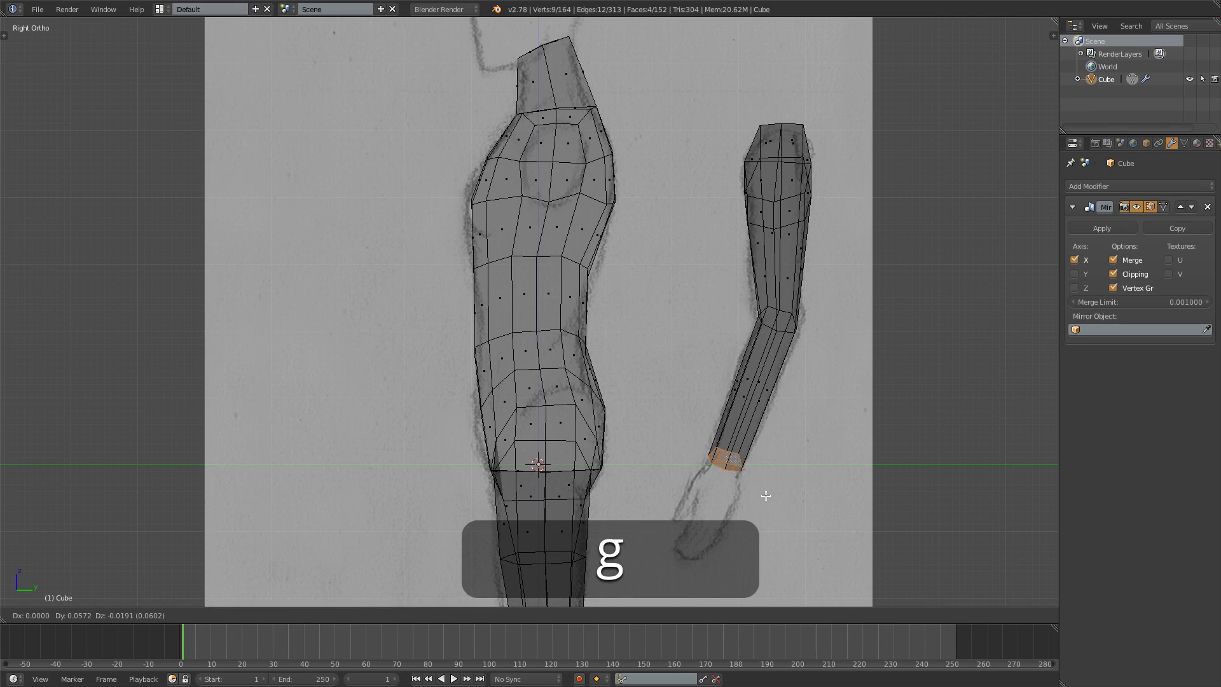
click(766, 496)
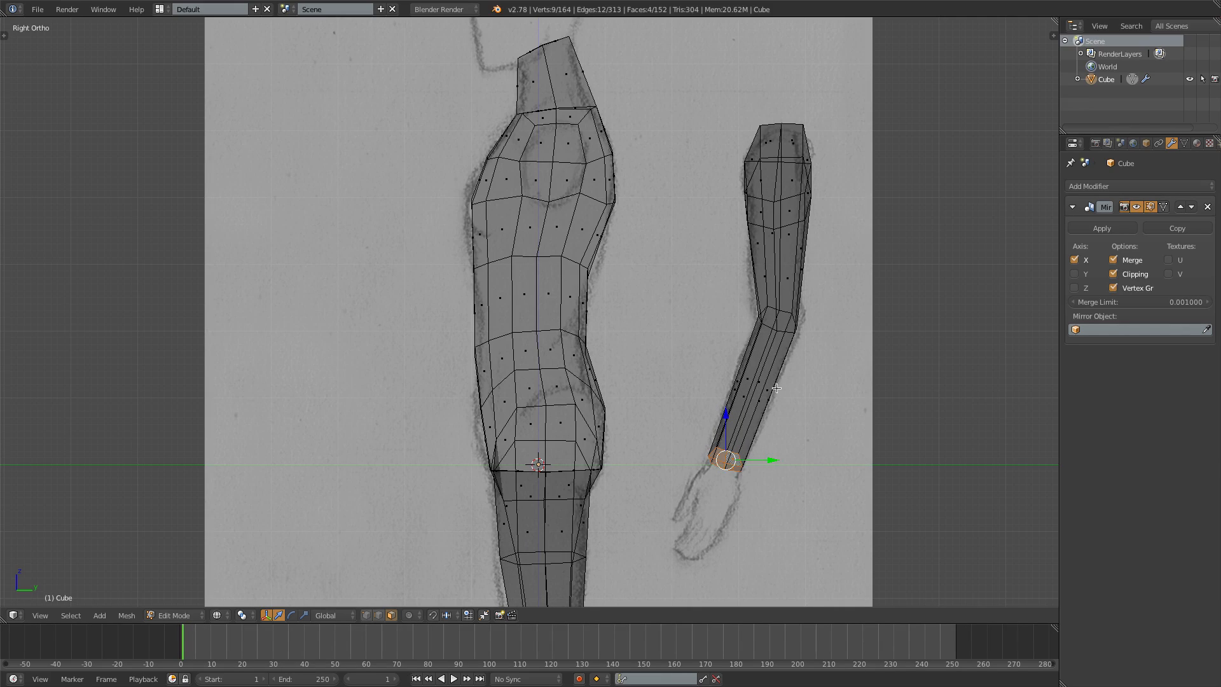
Step: Add one loop cut across the middle of the forearm and one across the upper arm, scaling the upper-arm loop to the sketch
key(ctrl+r)
click(777, 389)
right_click(798, 401)
key(s)
right_click(799, 402)
key(ctrl)
key(ctrl+r)
click(803, 234)
right_click(802, 234)
key(s)
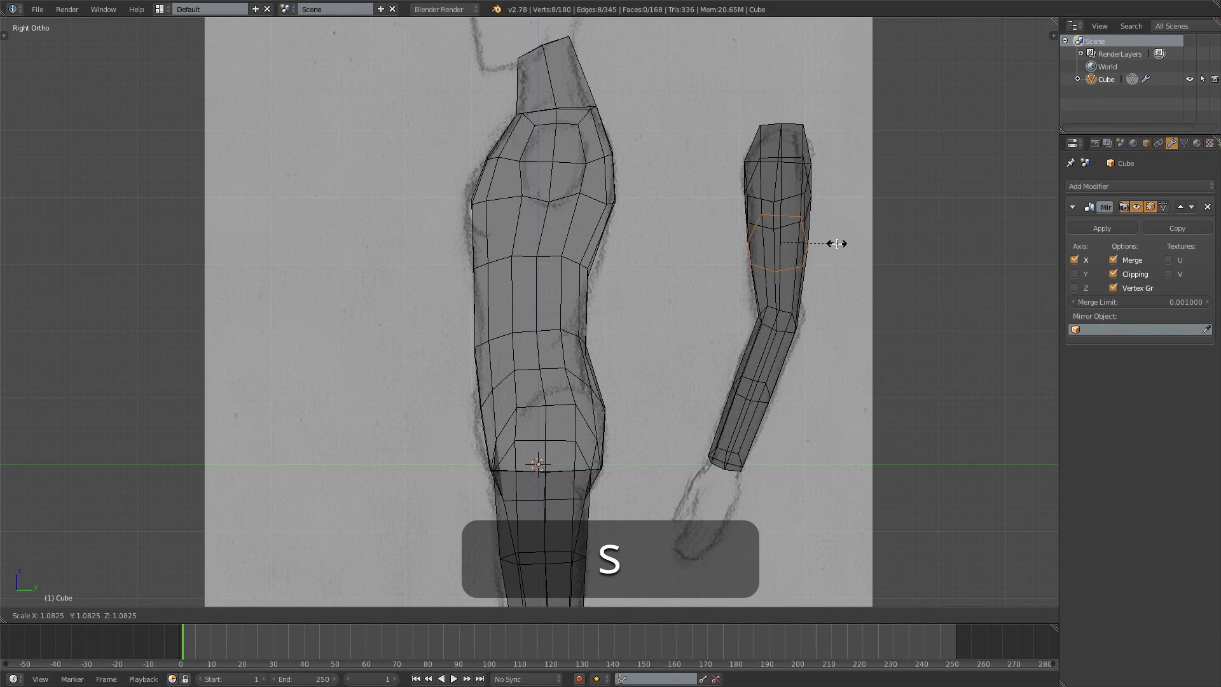
click(787, 284)
Step: In front view and vertex select mode, box-select the mid-forearm and wrist vertices and move them inward onto the sketched forearm
key(KP_1)
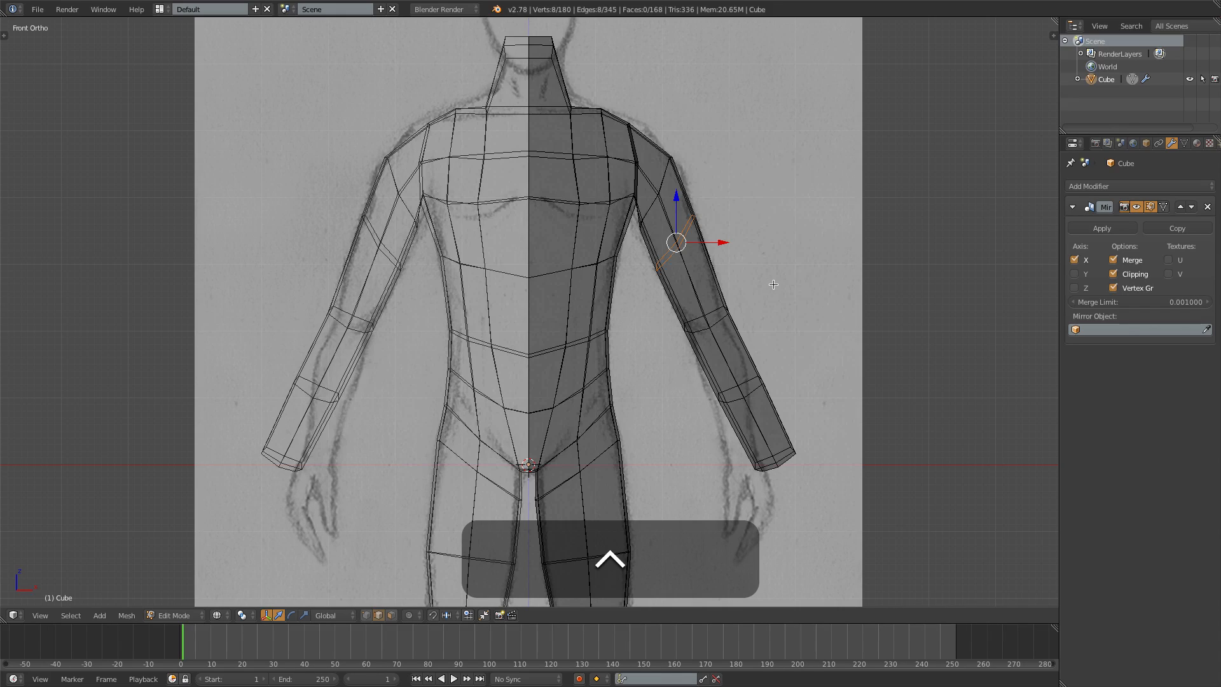
key(ctrl+Tab)
click(758, 260)
key(a)
key(b)
key(g)
drag(696, 372, 805, 475)
click(783, 419)
Step: Box-select the wrist vertices and move, rotate and scale them to fit the wrist in the front sketch
key(a)
key(b)
key(g)
click(795, 498)
key(r)
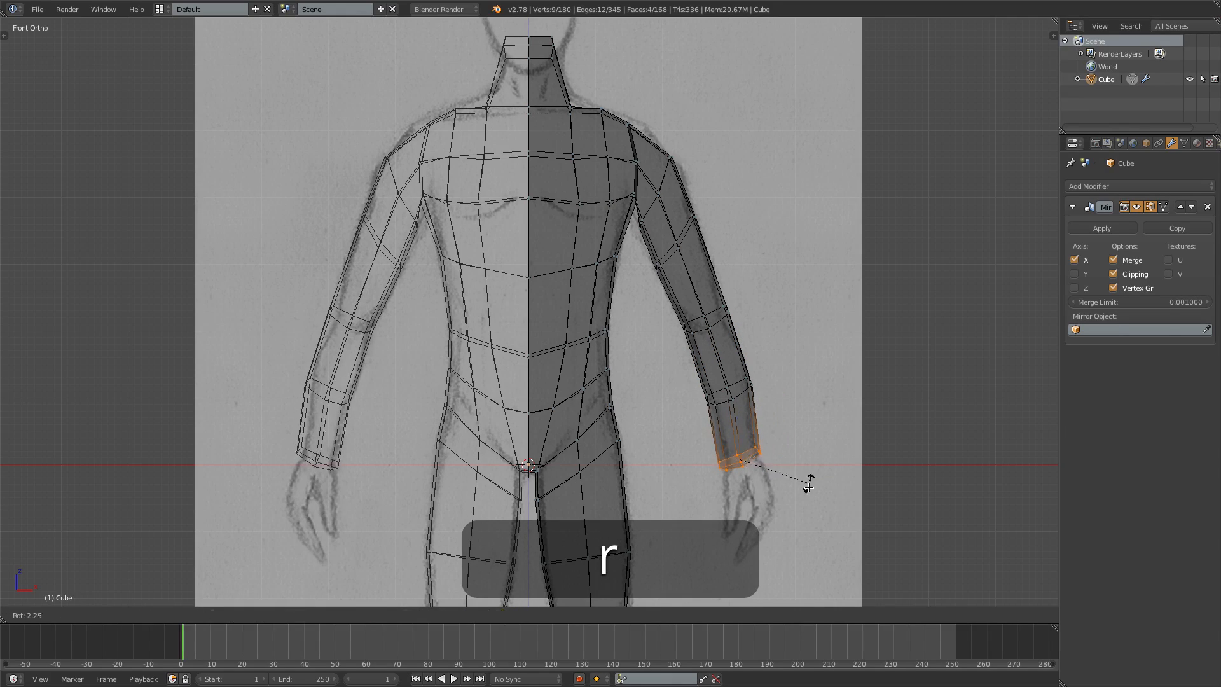
click(788, 471)
key(s)
click(785, 485)
key(g)
click(788, 484)
Step: Move the inner and the outer vertices of the mid-forearm loop onto the forearm outline in the front sketch
key(a)
key(b)
drag(696, 380, 721, 415)
key(g)
click(756, 400)
key(a)
key(b)
drag(736, 371, 759, 395)
key(g)
click(754, 395)
Step: Move the outer elbow vertices inward onto the arm outline in the front sketch
key(a)
key(b)
drag(712, 297, 739, 327)
key(g)
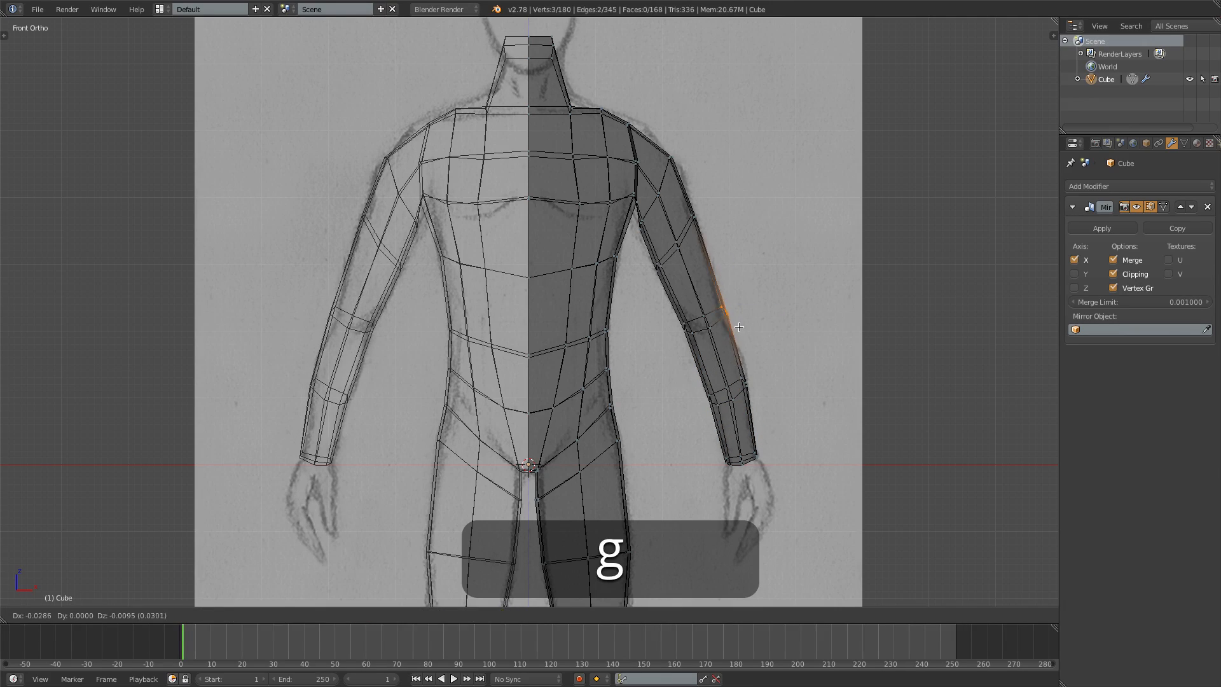
click(734, 326)
Step: Box-select the whole mid-forearm loop, move it up and scale it to fit the widest part of the sketched forearm
key(a)
key(b)
drag(704, 366, 753, 413)
key(g)
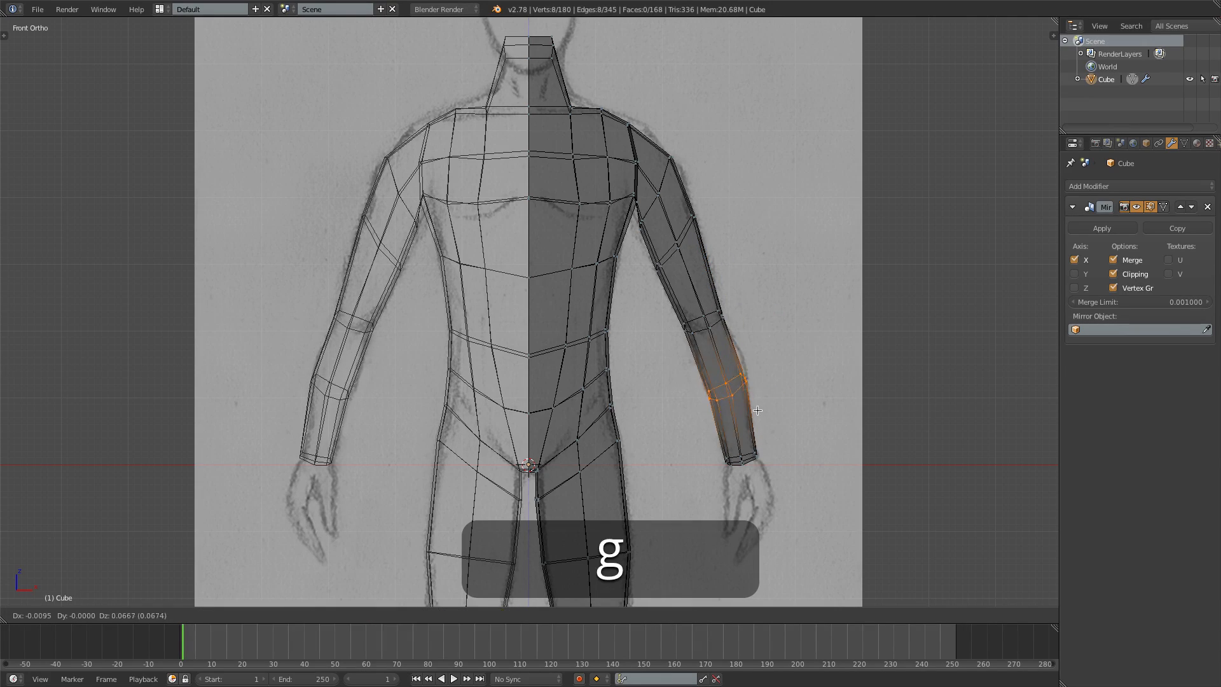
click(754, 401)
key(s)
click(769, 398)
Step: Move the vertices at the outer top of the upper arm onto the shoulder outline in the front sketch
key(a)
key(b)
drag(657, 141, 683, 167)
key(g)
click(672, 158)
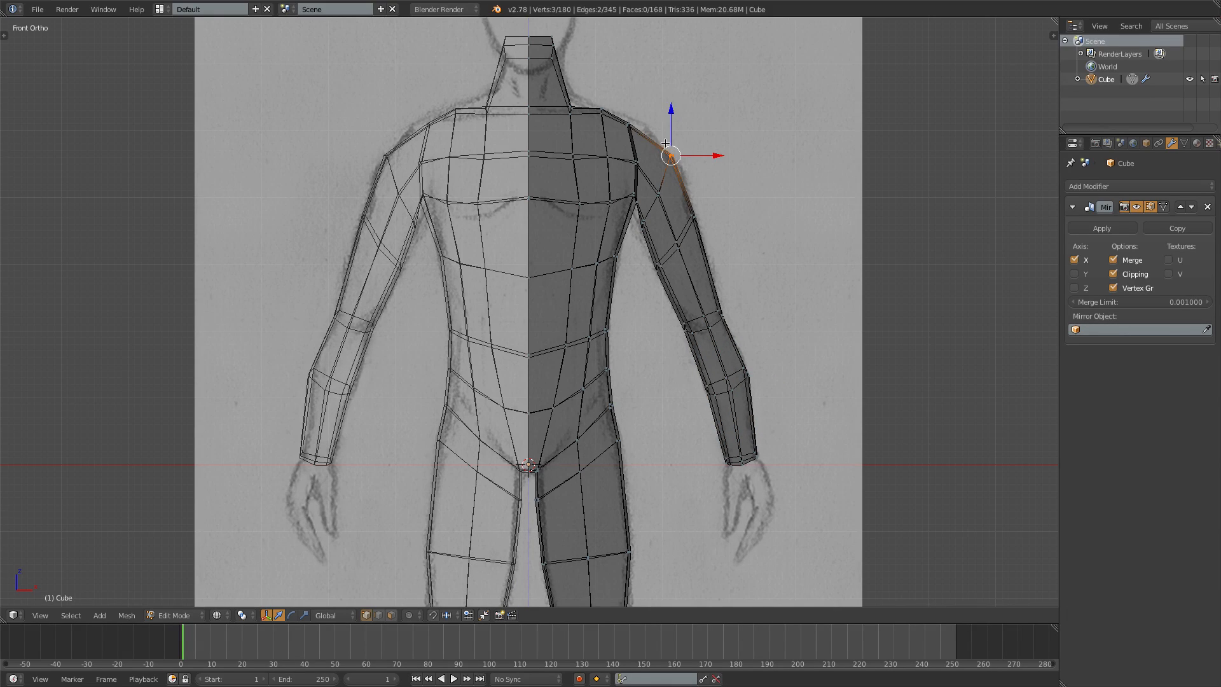
Step: Move the torso's outermost shoulder vertices and the seam vertices below them outward to follow the sketched shoulder
scroll(650, 118, up, 4)
shift+middle_drag(640, 154, 498, 431)
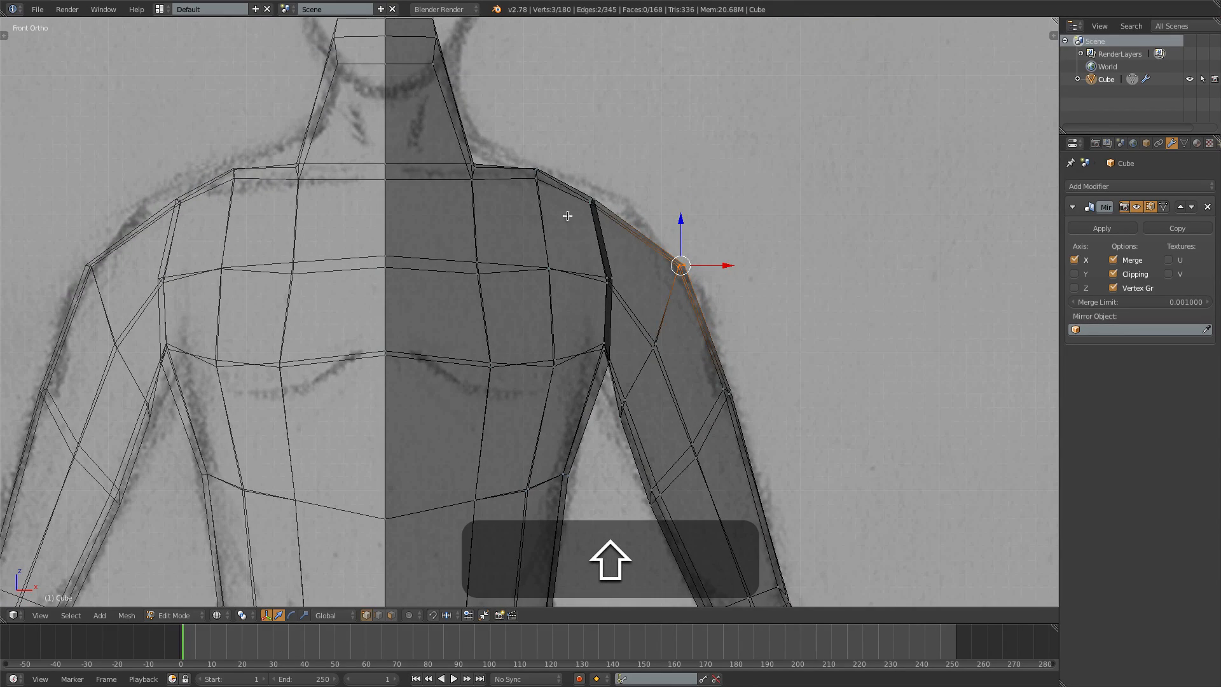
key(a)
key(b)
key(g)
drag(572, 181, 630, 294)
click(664, 245)
key(a)
key(b)
key(g)
click(639, 304)
Step: Raise the vertices at the neck base and move the mid-shoulder vertices outward to follow the sketched shoulder line
key(a)
key(b)
key(g)
drag(455, 145, 578, 304)
click(506, 156)
key(a)
key(b)
key(g)
click(581, 215)
Step: Move the upper-chest vertices directly beneath the mid-shoulder vertices outward to line up with them
key(a)
key(b)
key(g)
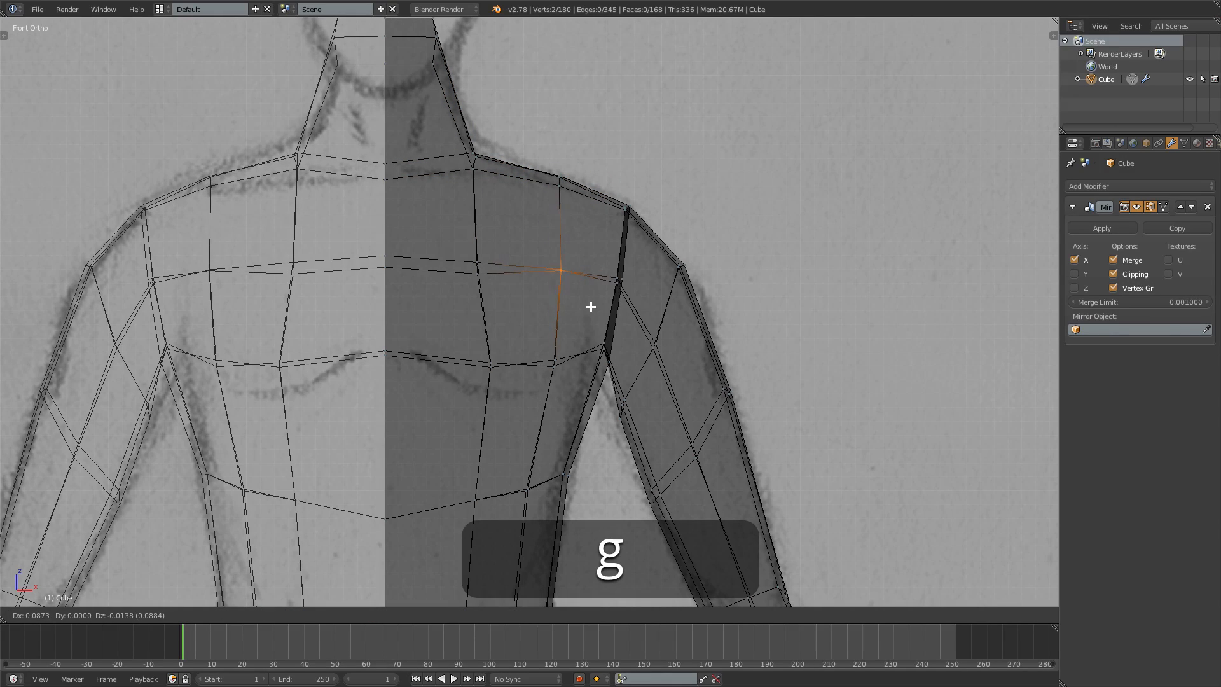
click(585, 307)
Step: In face select mode with solid shading, delete the torso's four shoulder faces and the four cap faces at the top of the arm
scroll(665, 405, down, 6)
scroll(715, 369, up, 1)
key(shift+3)
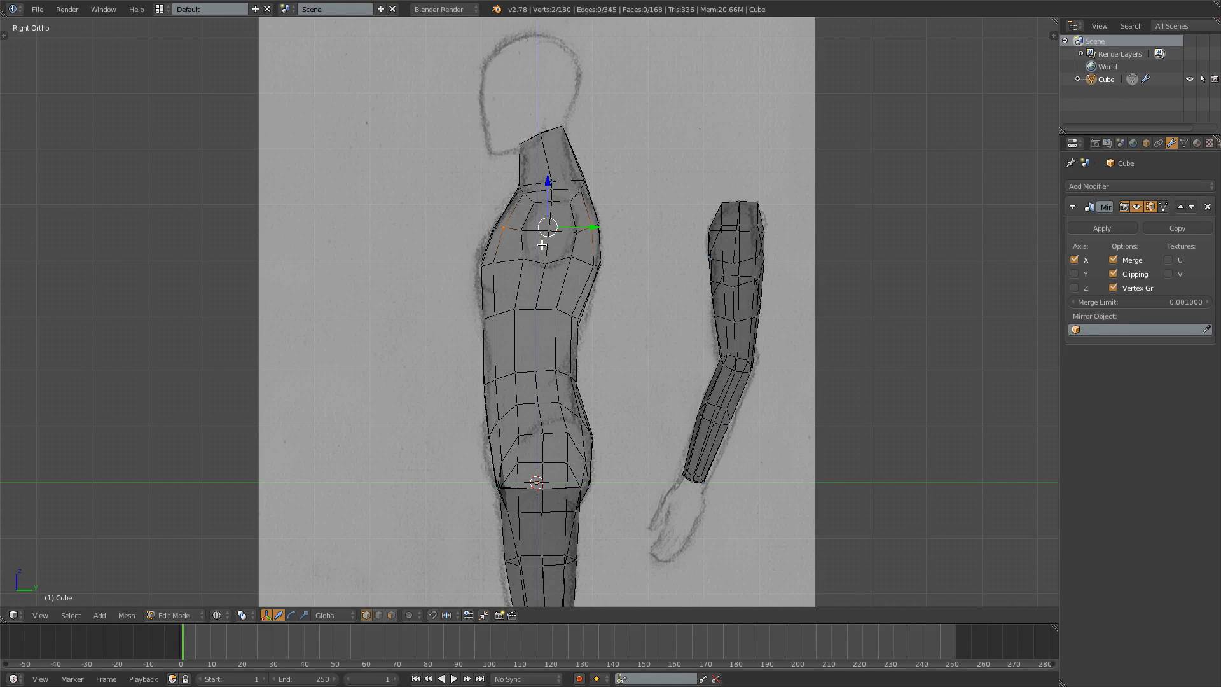
key(ctrl+Tab)
click(536, 269)
key(z)
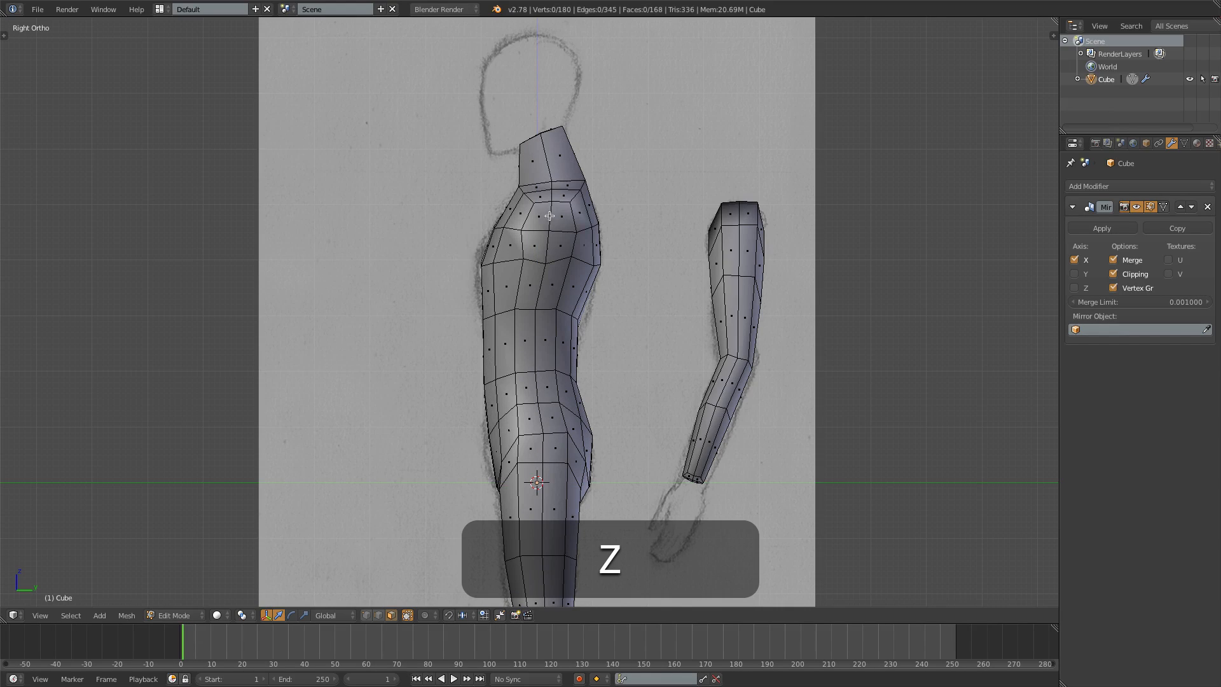
click(536, 250)
shift+click(561, 229)
shift+click(562, 227)
shift+click(560, 224)
middle_drag(492, 242, 398, 174)
shift+click(397, 171)
shift+click(377, 167)
shift+click(377, 141)
shift+click(389, 151)
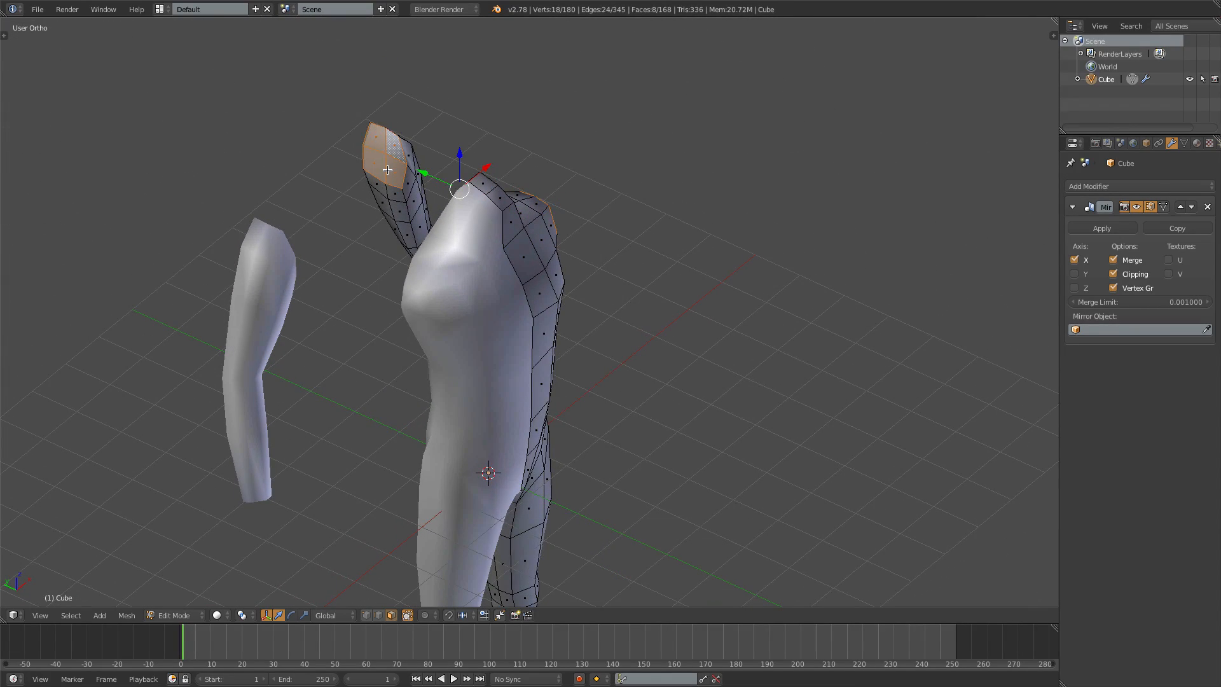
key(x)
click(387, 170)
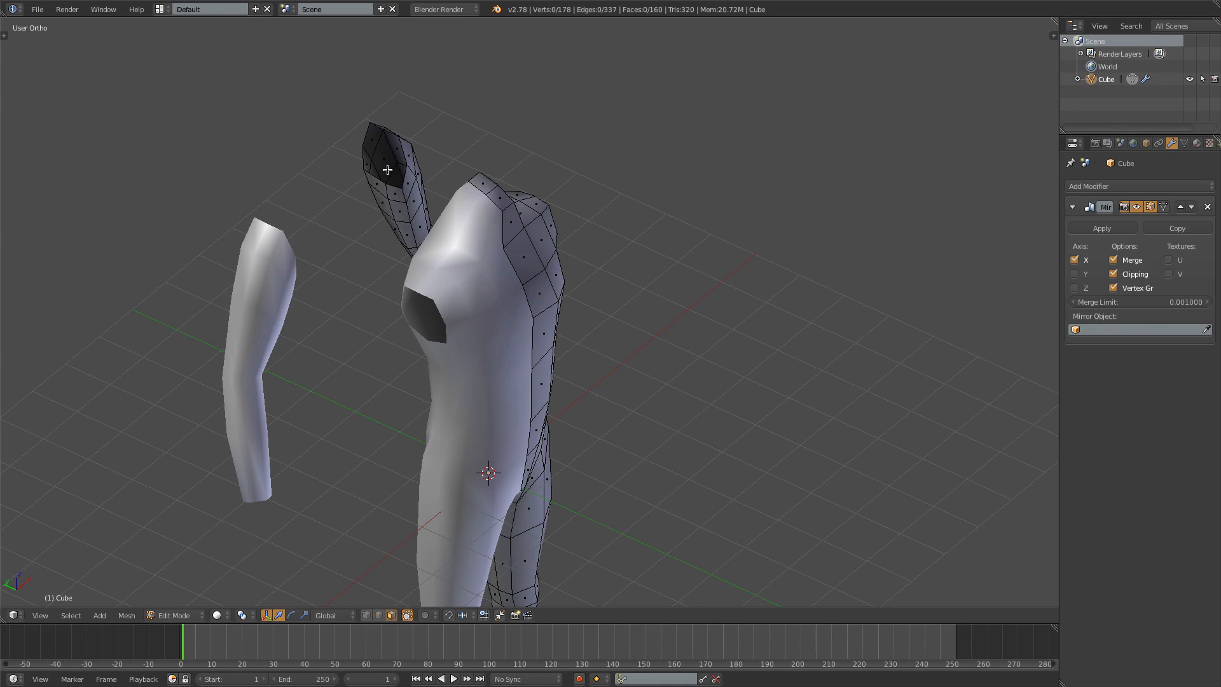
Step: Select the whole detached arm, set the snap element to Vertex, and snap the arm's open end onto the torso's shoulder opening
middle_drag(748, 388, 590, 256)
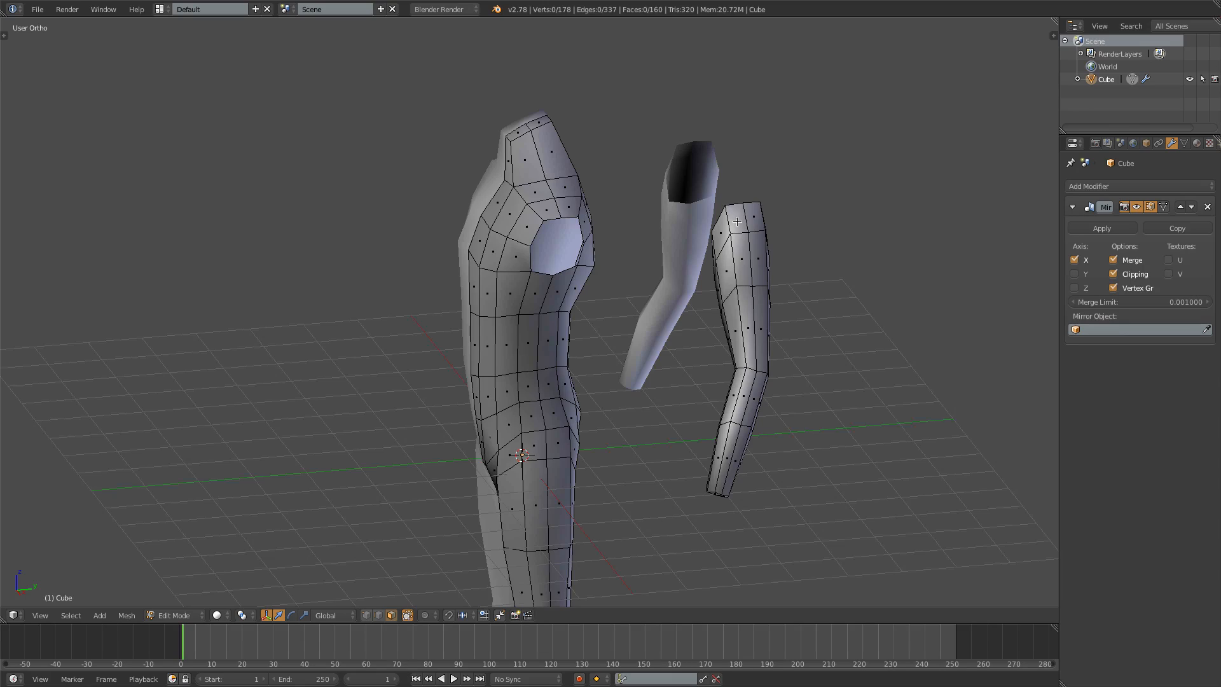
key(l)
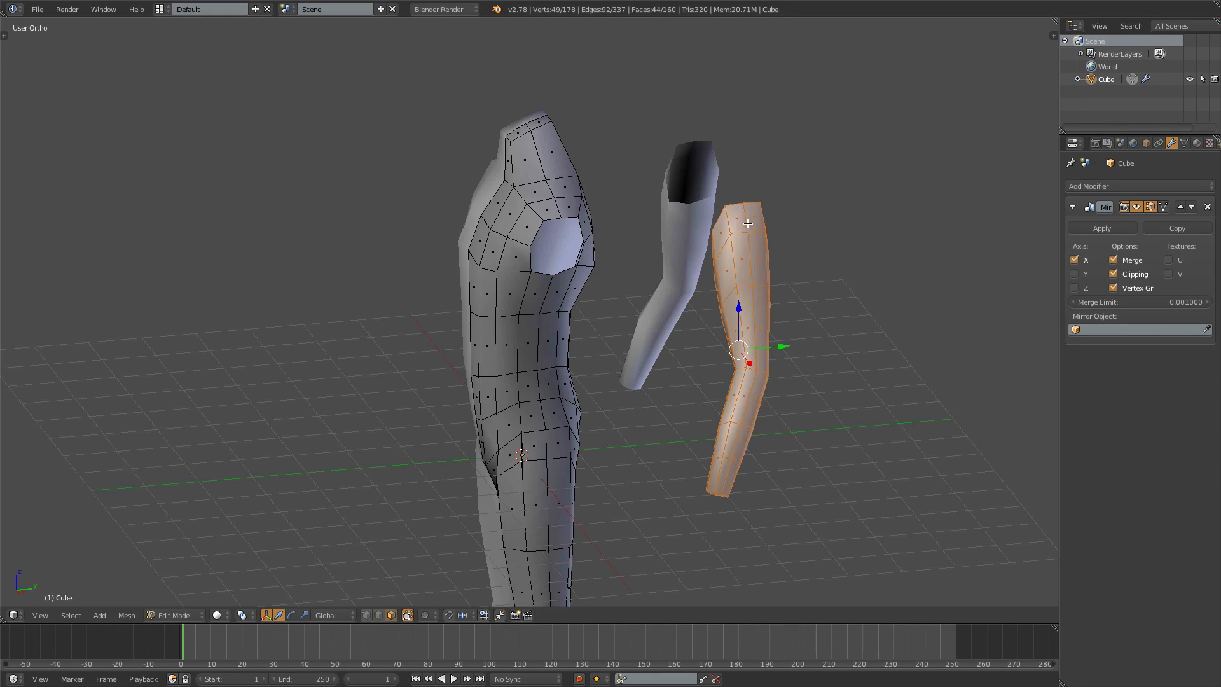
click(462, 615)
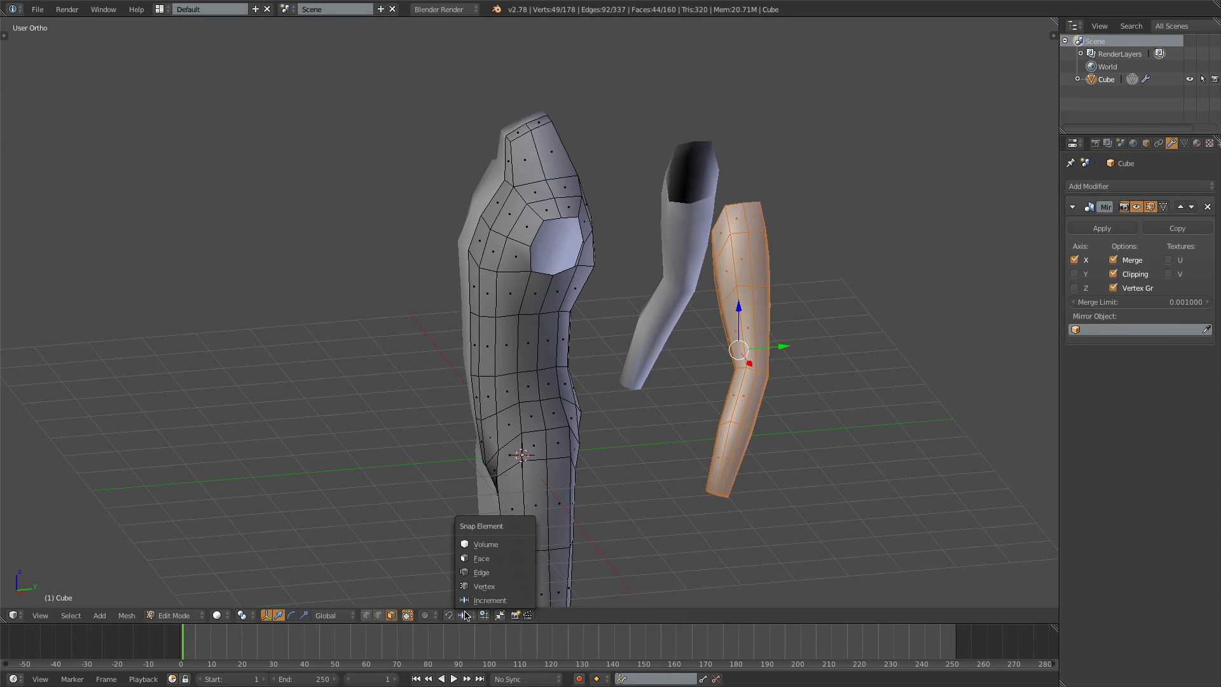
click(483, 586)
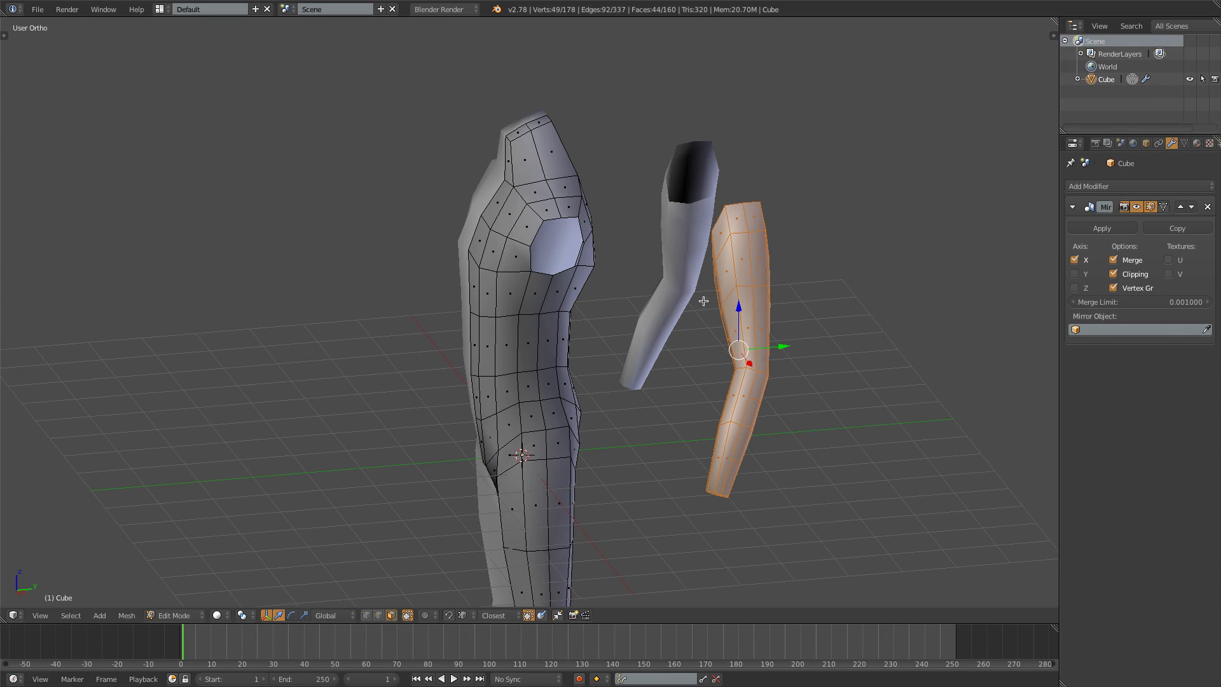
key(g)
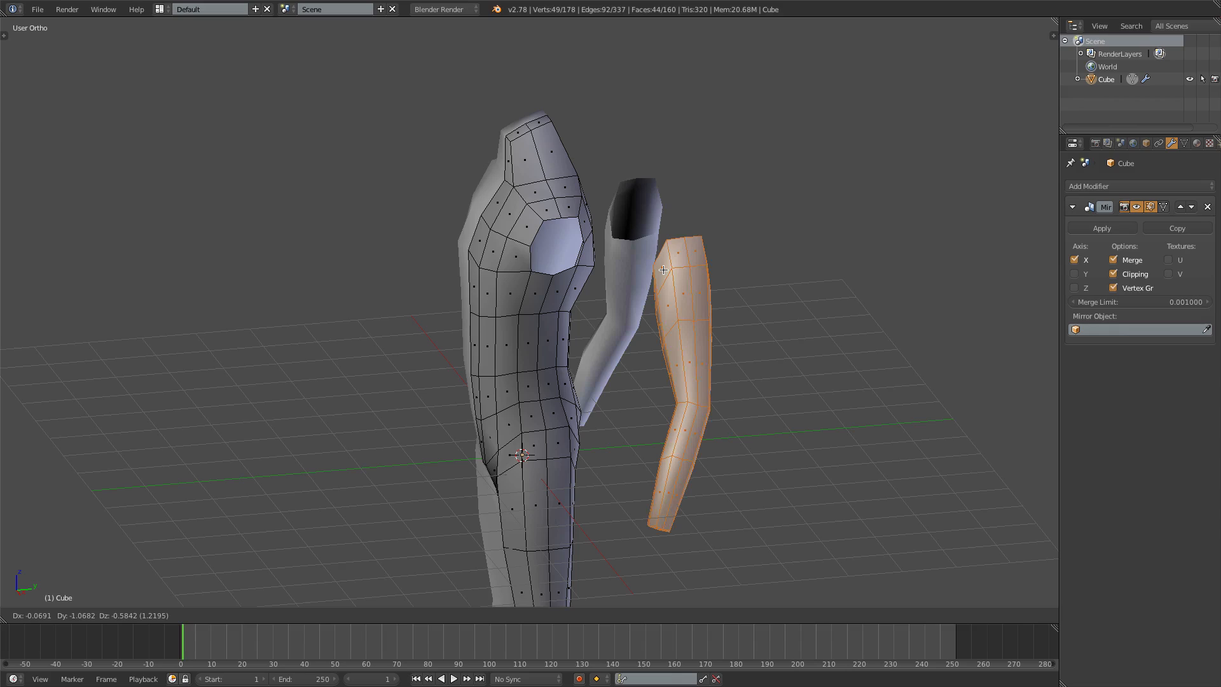
key(ctrl)
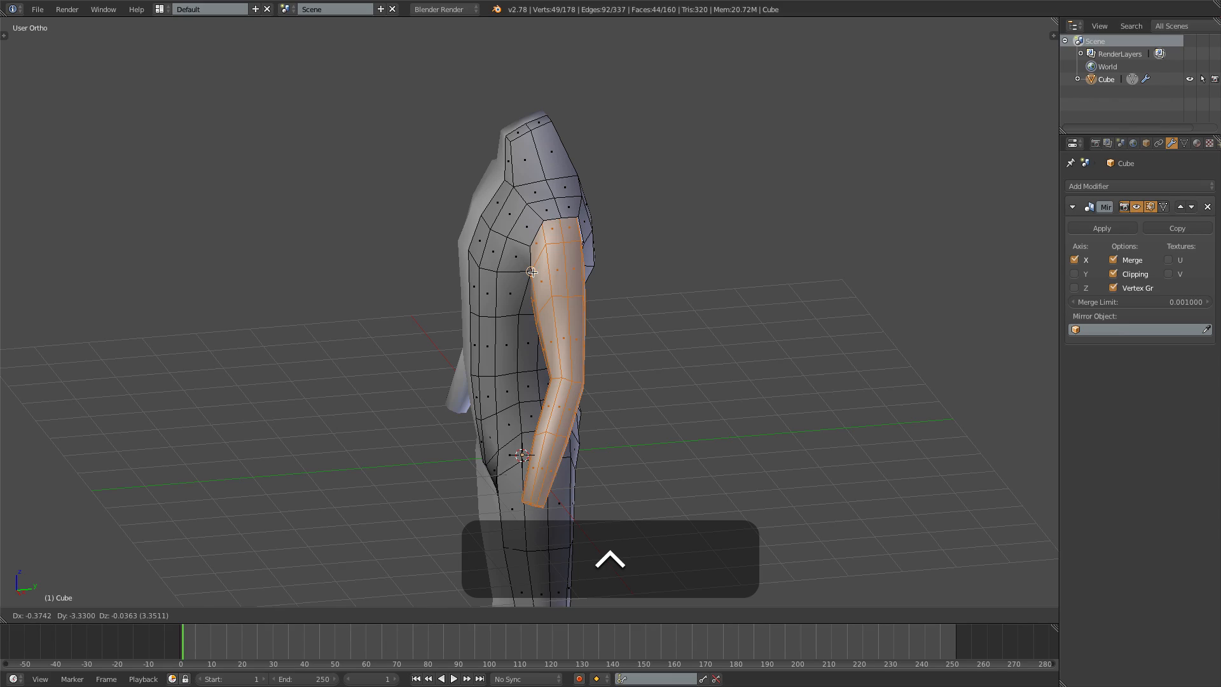
click(531, 271)
mouse_move(537, 274)
middle_down()
mouse_move(496, 240)
mouse_move(527, 261)
middle_up()
key(g)
key(ctrl)
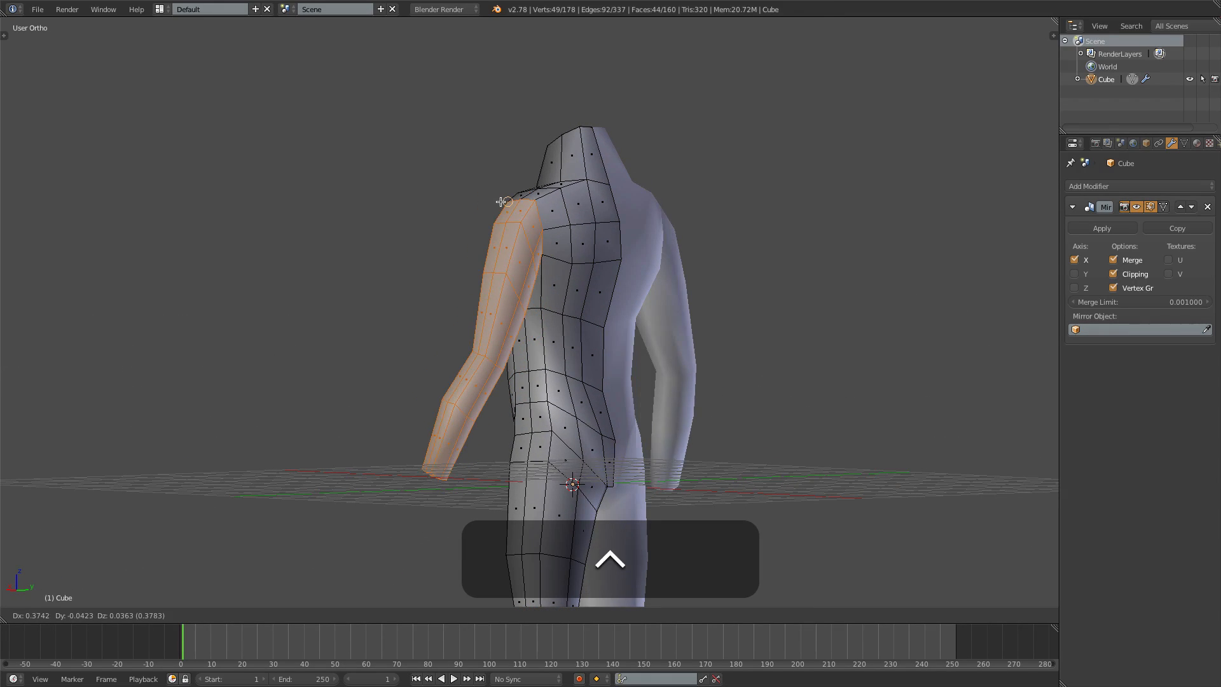
click(501, 202)
Step: In vertex select mode, trial-move a front shoulder-seam vertex to check whether arm and torso are joined, and cancel the move
middle_drag(414, 275, 608, 287)
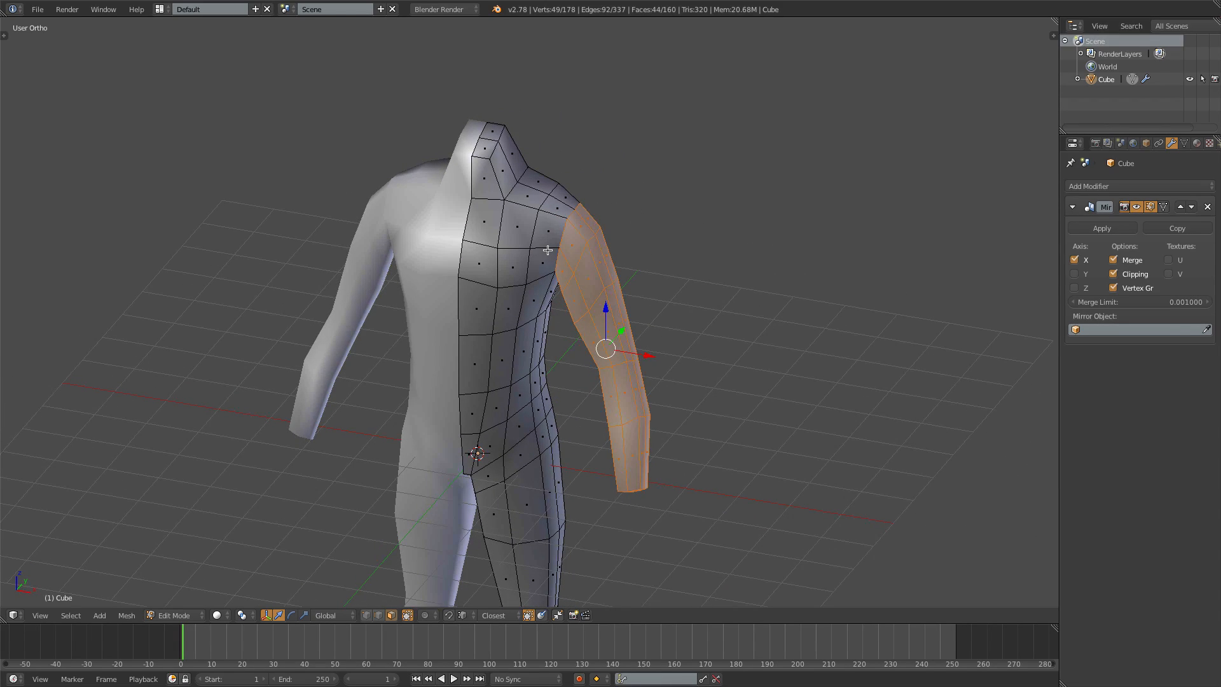
key(ctrl+Tab)
click(555, 230)
right_click(565, 222)
key(g)
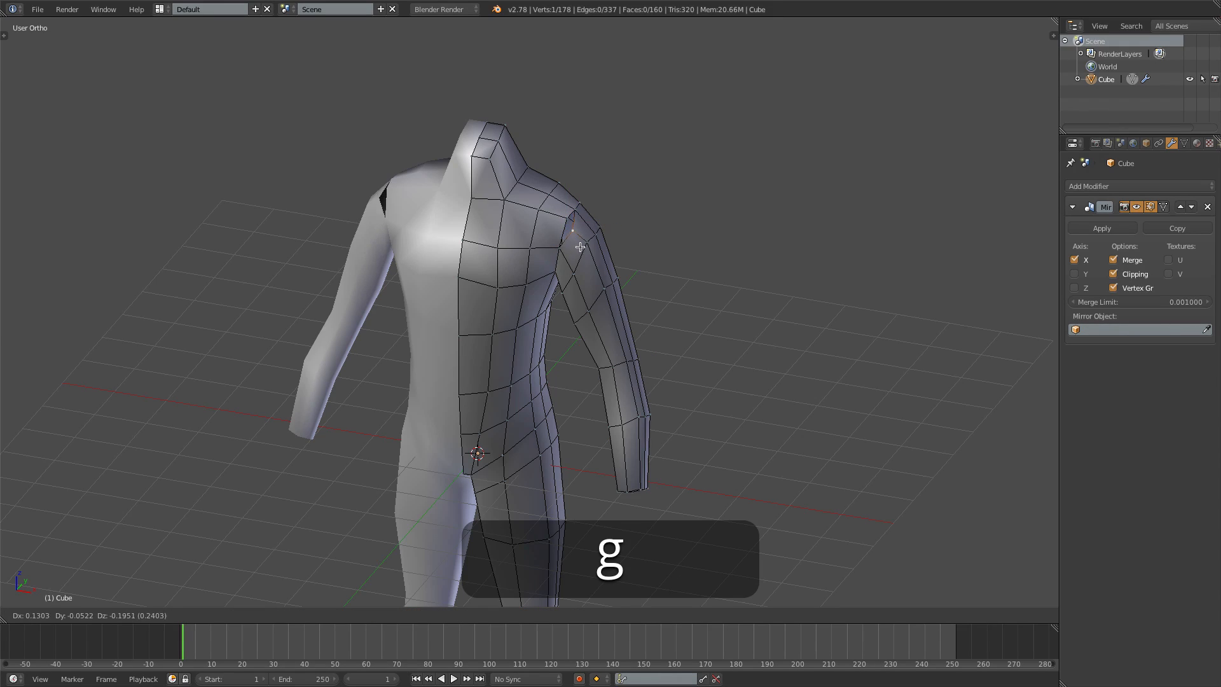
right_click(587, 245)
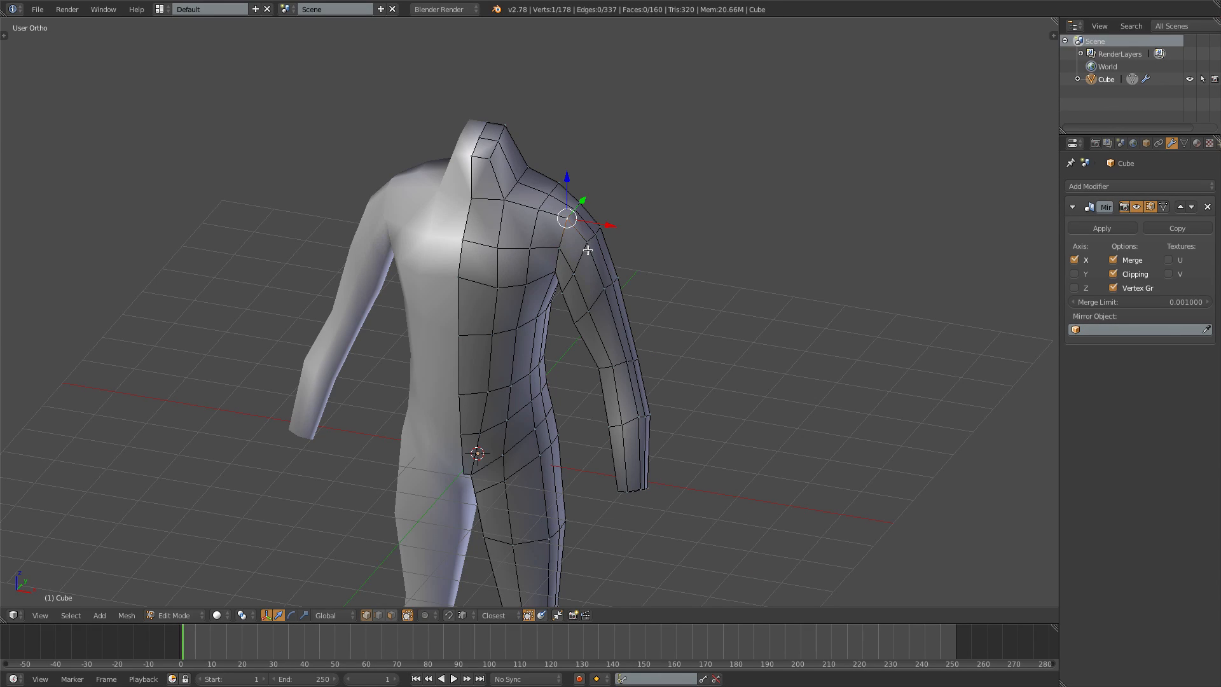
Step: Select the entire mesh and remove doubles, then trial-move a shoulder-seam vertex to check the joint and cancel the move
key(a)
key(a)
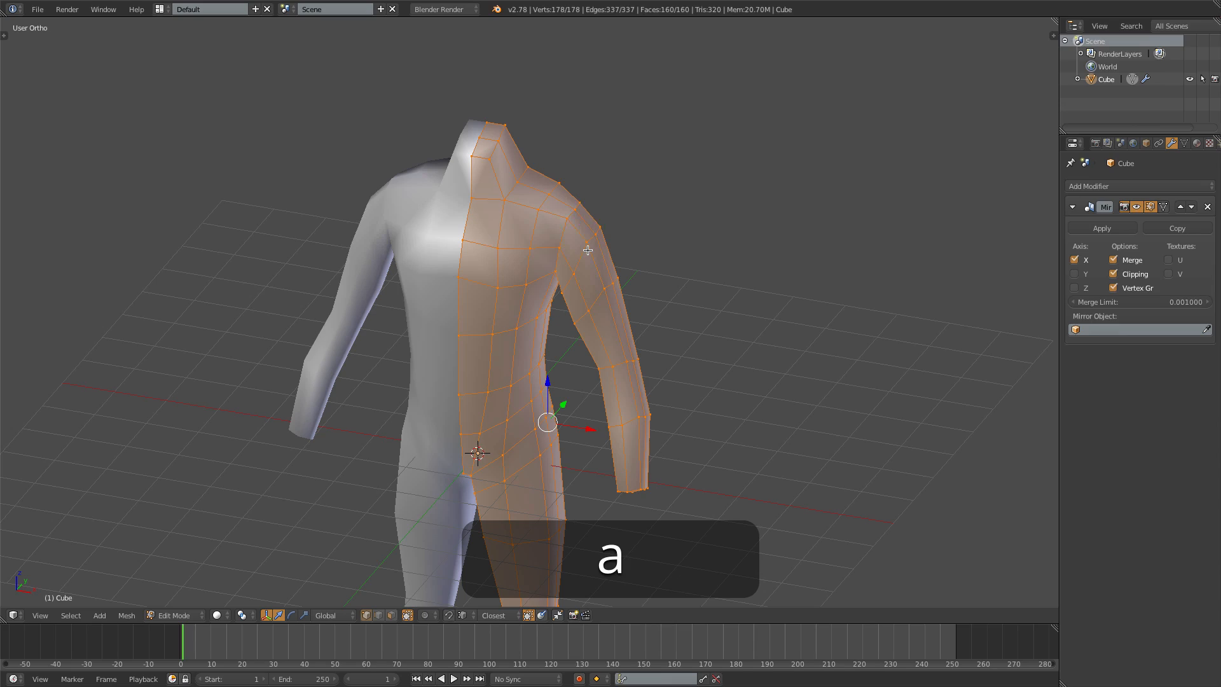
key(w)
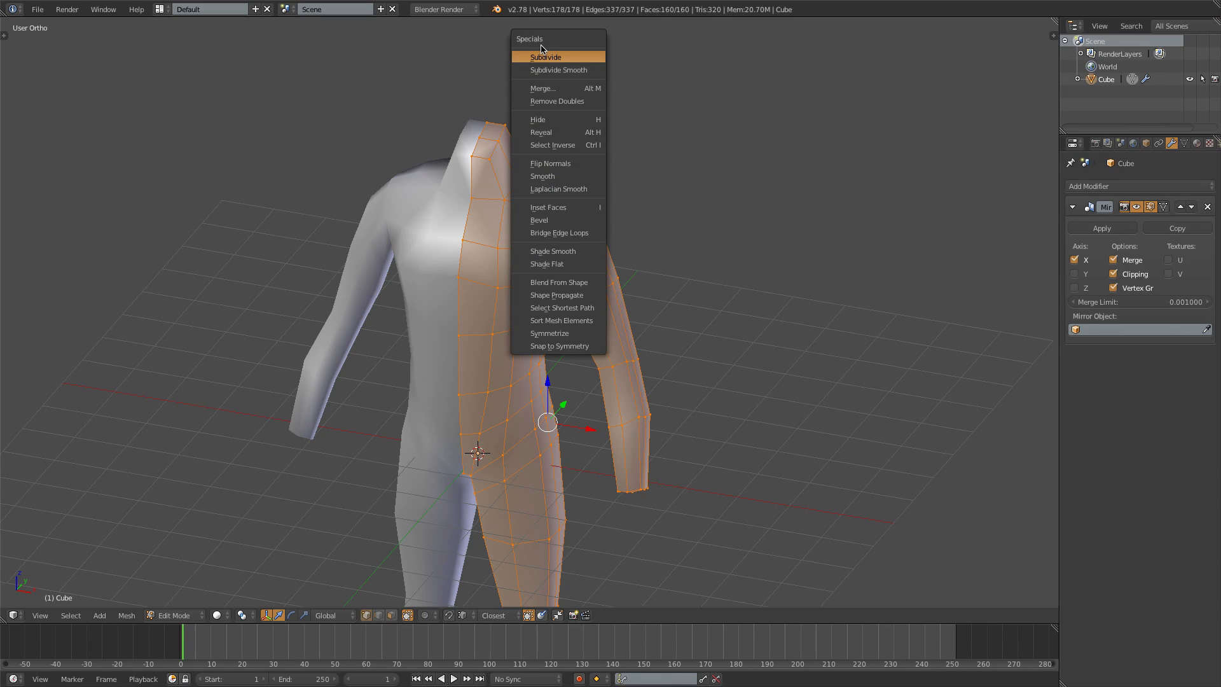
click(555, 102)
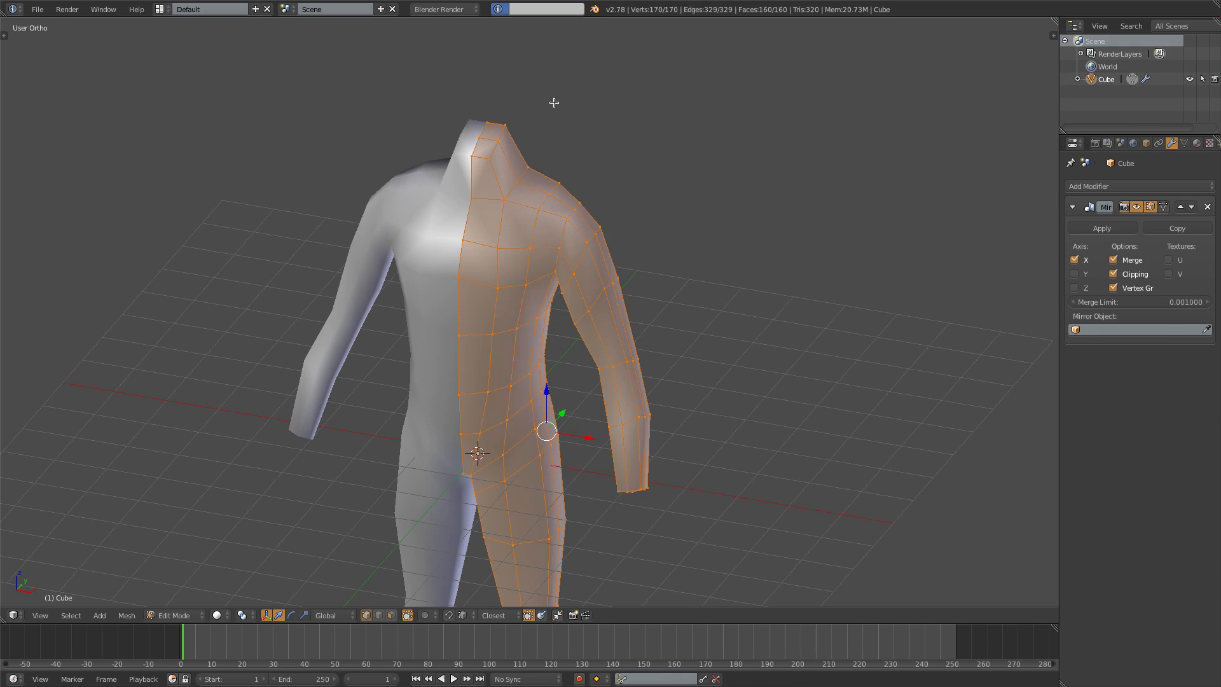
right_click(567, 222)
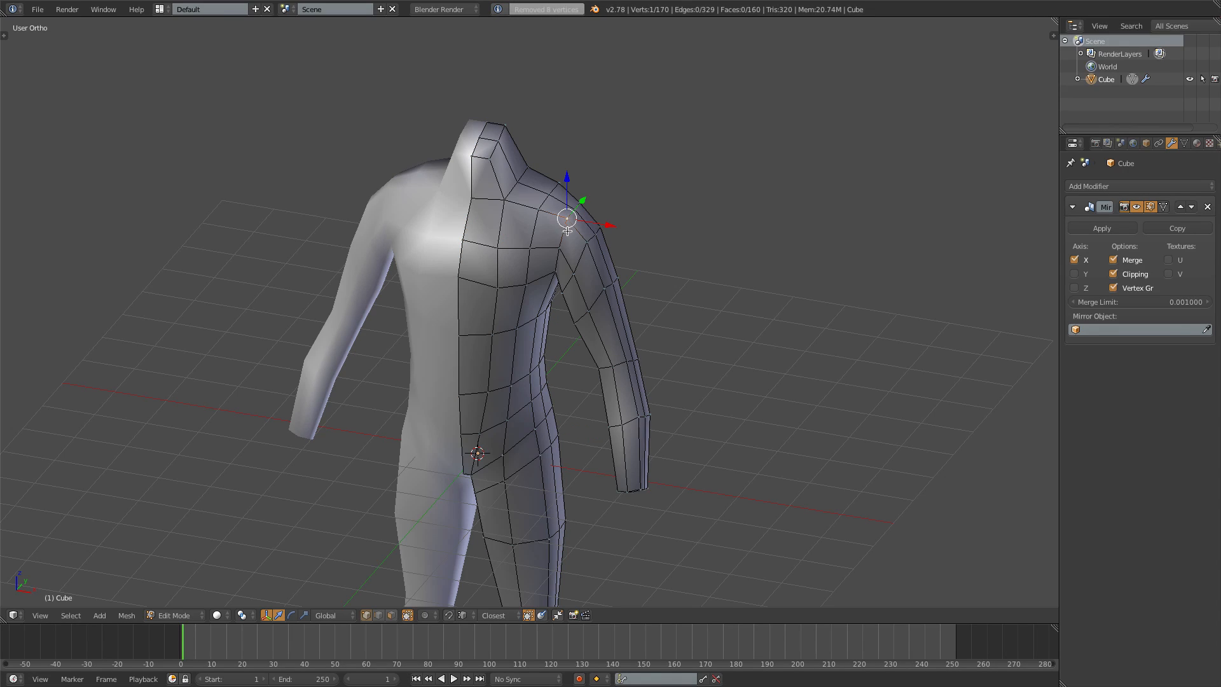
key(g)
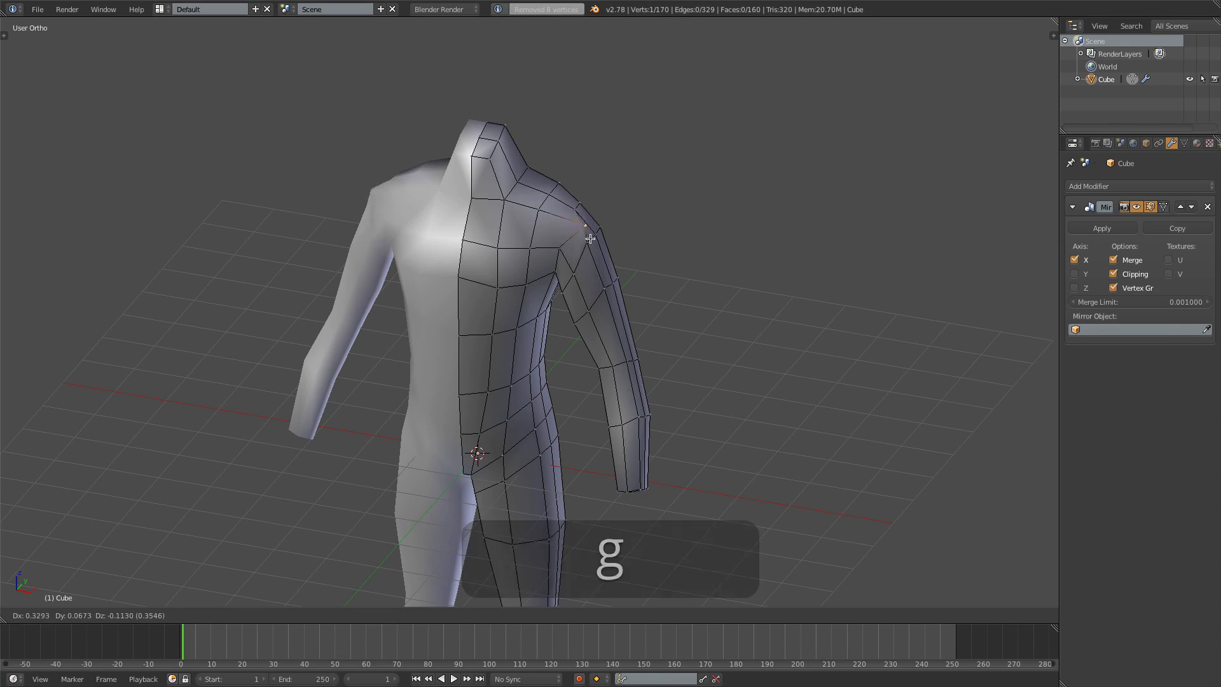
key(Escape)
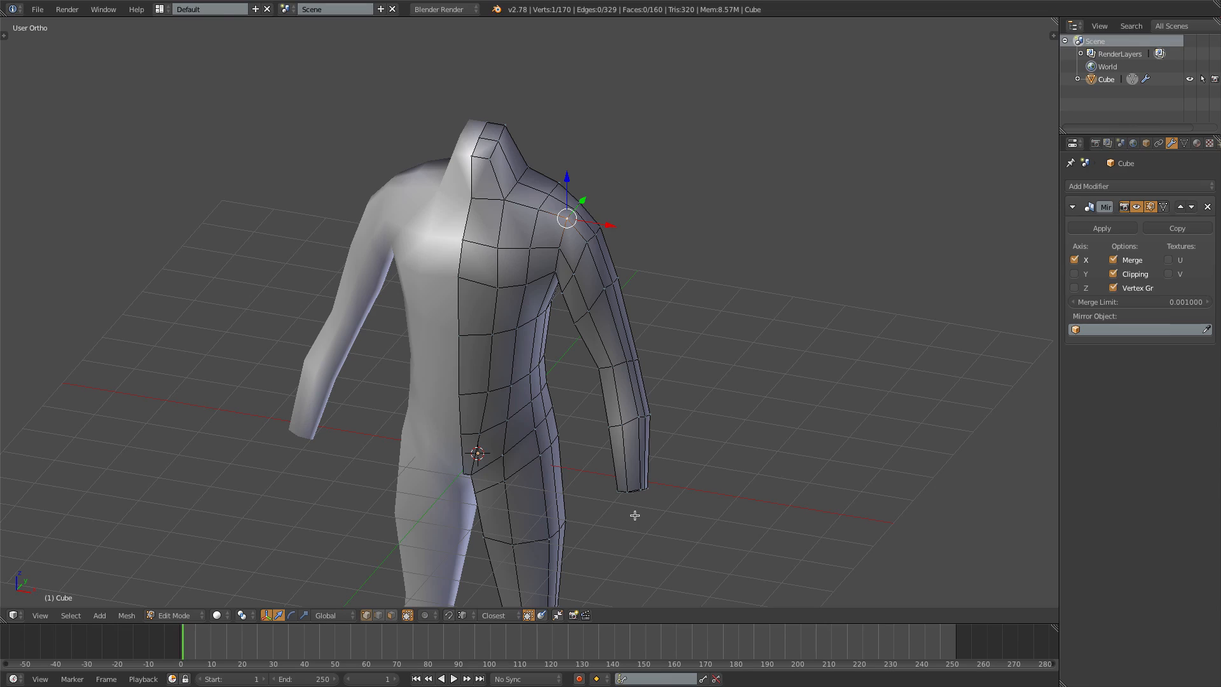
Step: In front view, place the 3D cursor on the drawn hand, add a cube there, and scale it to about 0.17
key(KP_1)
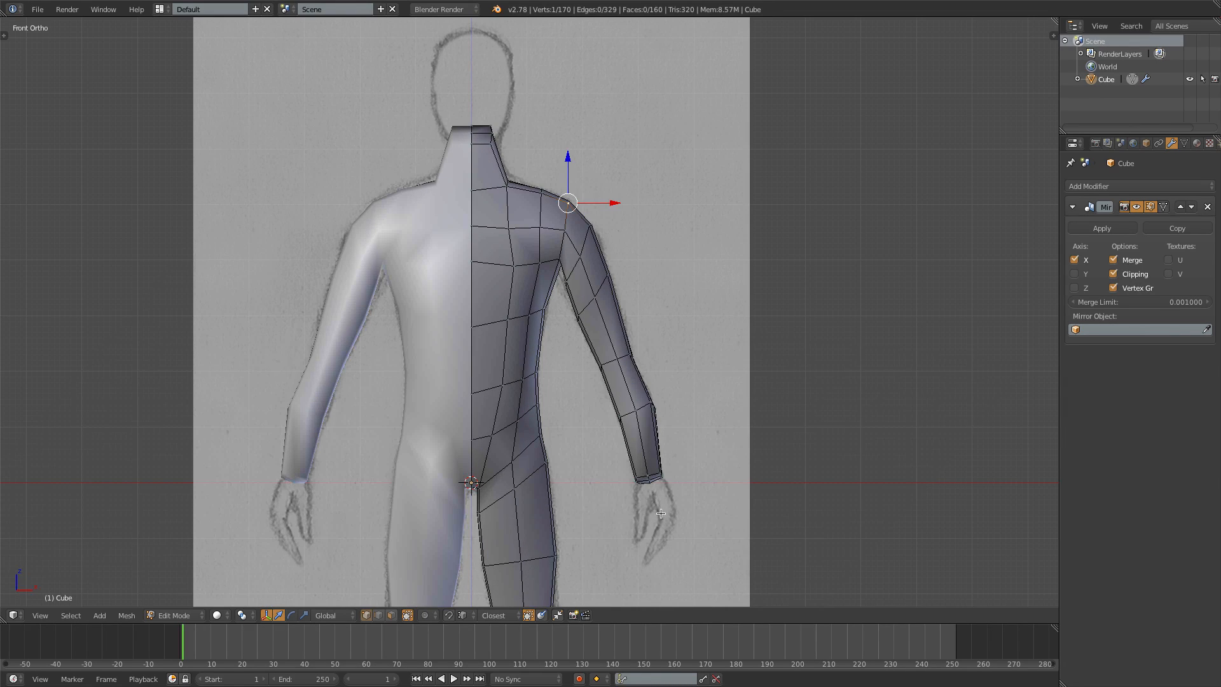
click(666, 517)
key(shift+a)
click(665, 515)
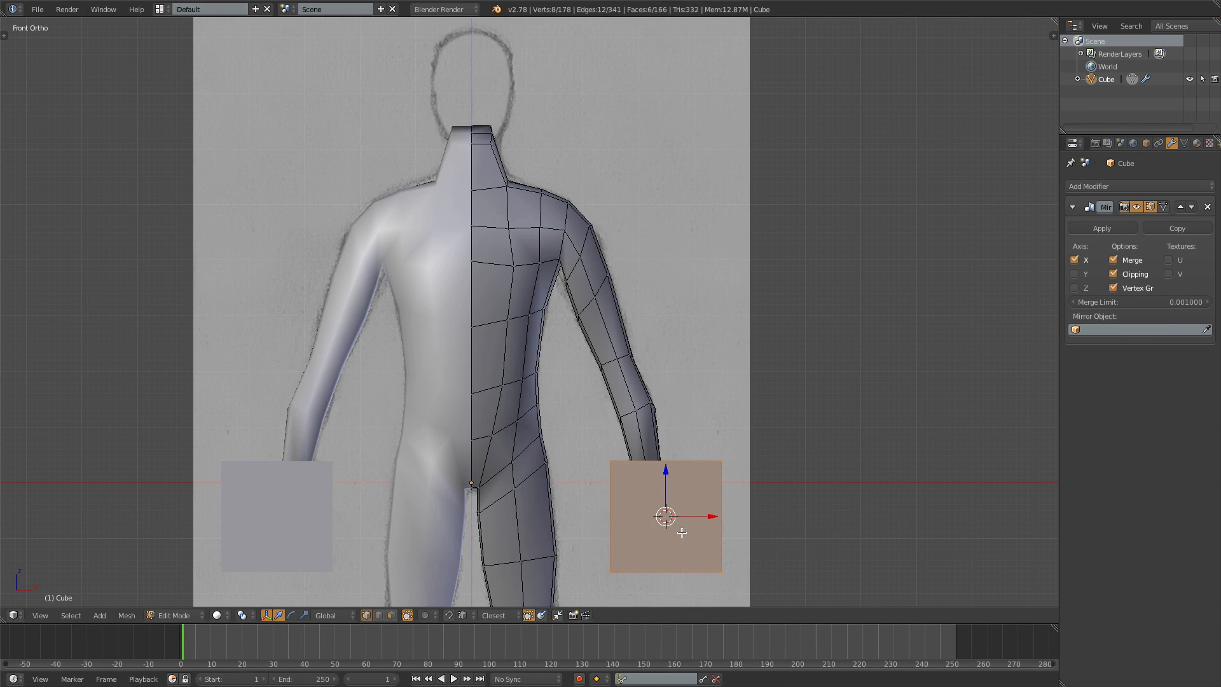
key(s)
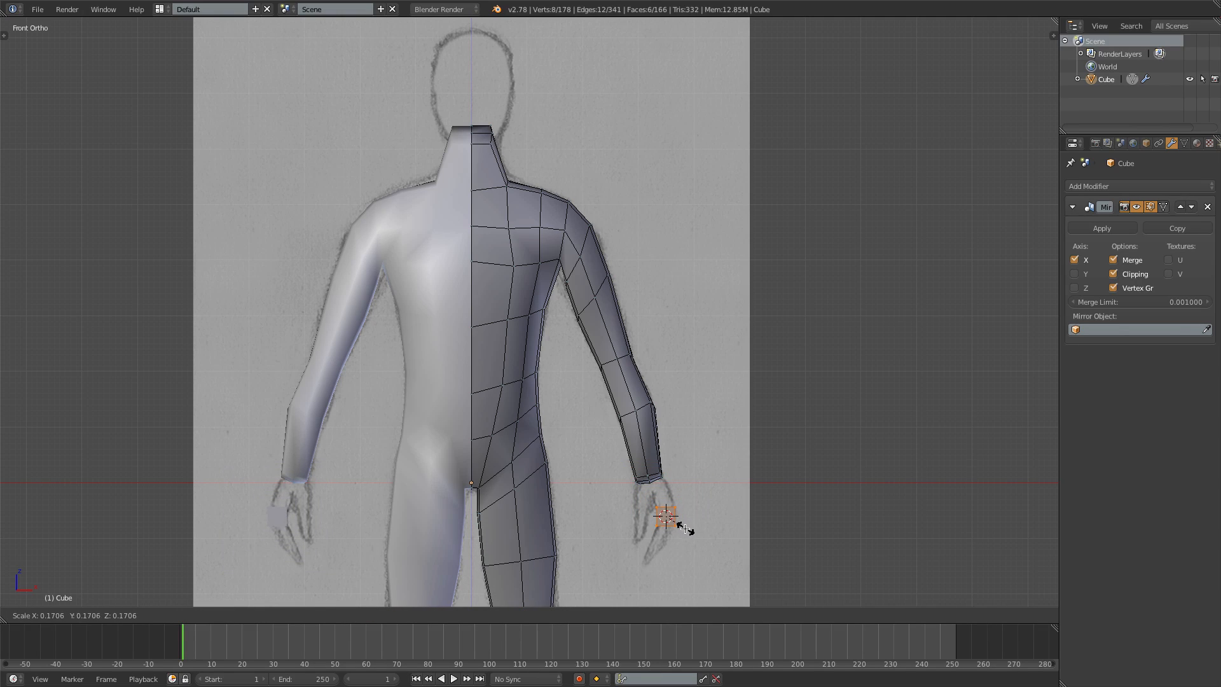
click(685, 528)
Step: In right side view, move the small cube about 2.73 units onto the hand of the separate arm drawing
key(3)
key(g)
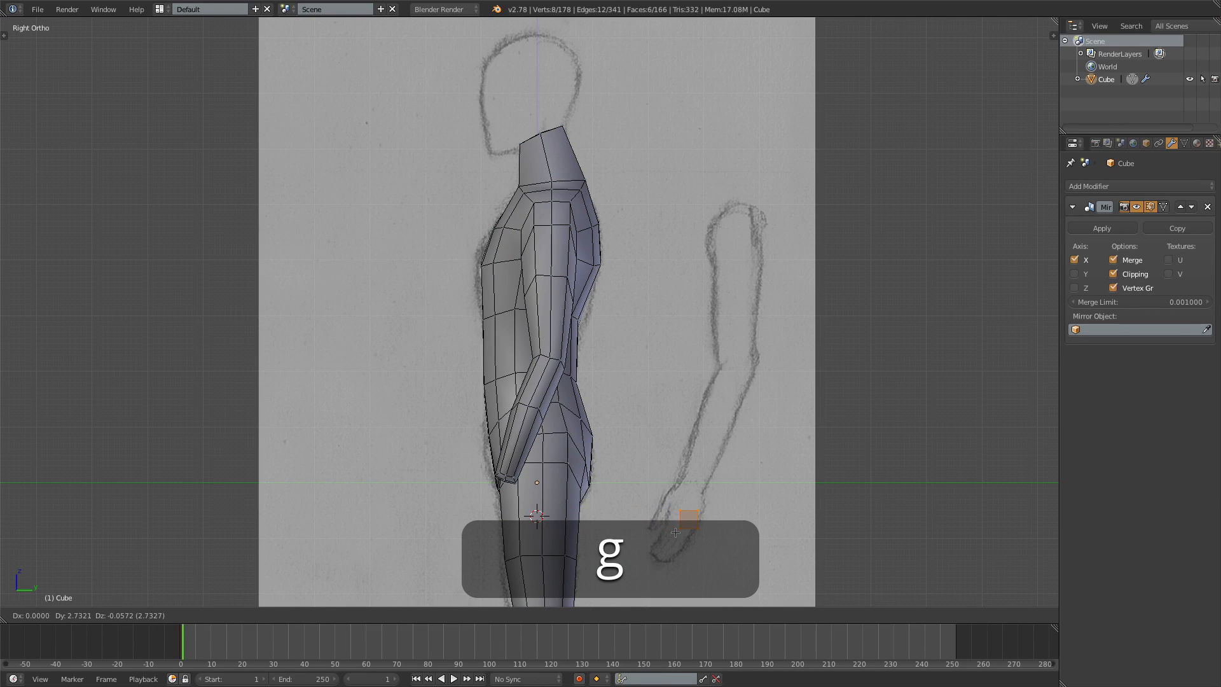
click(675, 531)
Step: With see-through shading, move the cube's two upper vertex pairs to the wrist outline of the side-view hand drawing
shift+middle_drag(748, 595, 622, 417)
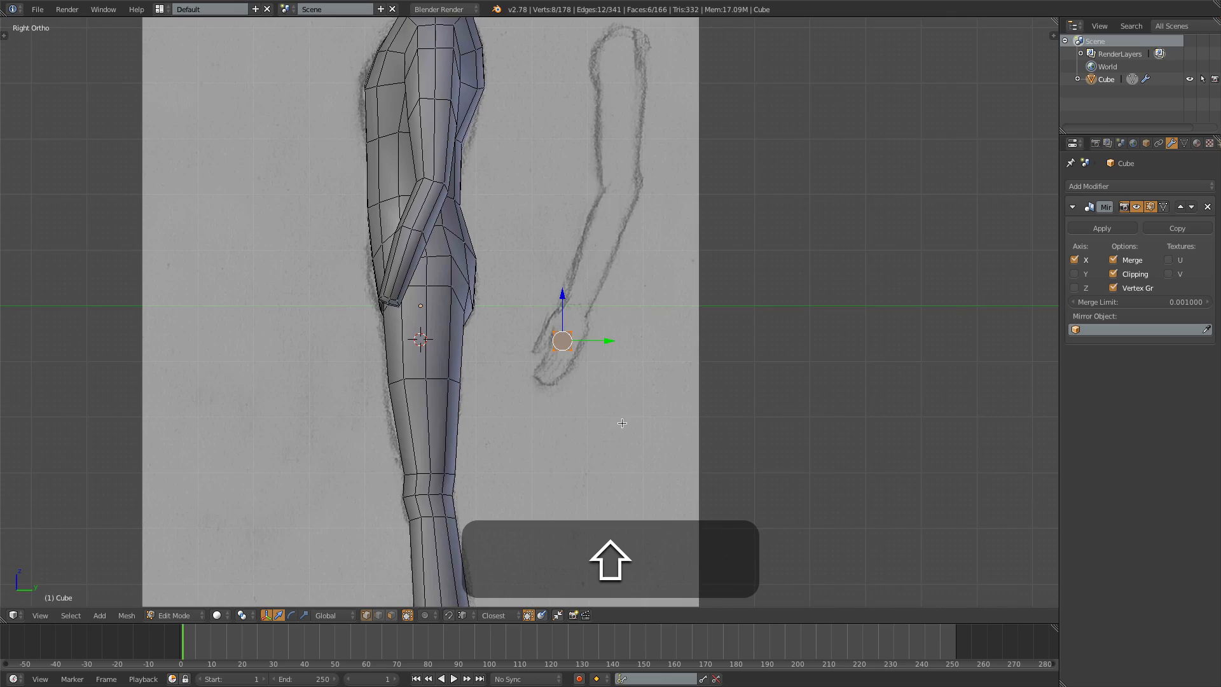
scroll(622, 417, up, 6)
key(z)
key(a)
key(b)
key(g)
drag(589, 360, 686, 463)
click(634, 341)
key(a)
key(g)
click(733, 350)
Step: Move the block's two lower vertex pairs down to the fingertip end of the drawn hand, then return to front view
key(g)
click(546, 508)
key(a)
key(b)
key(g)
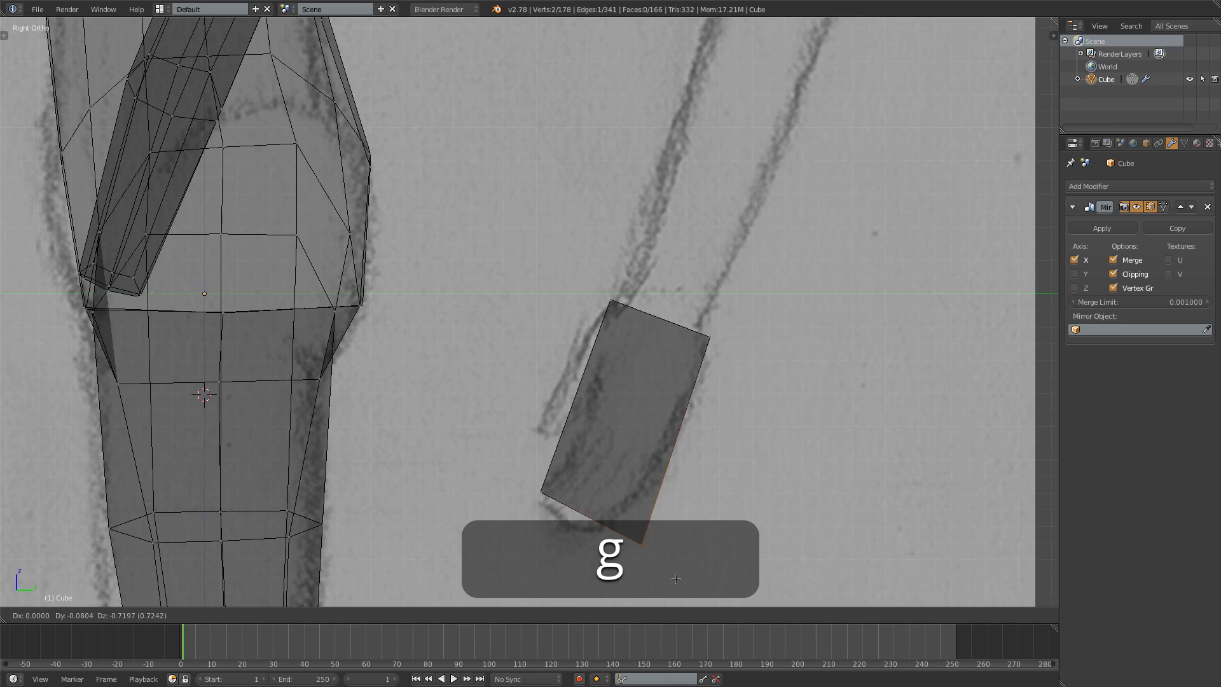
click(676, 579)
key(1)
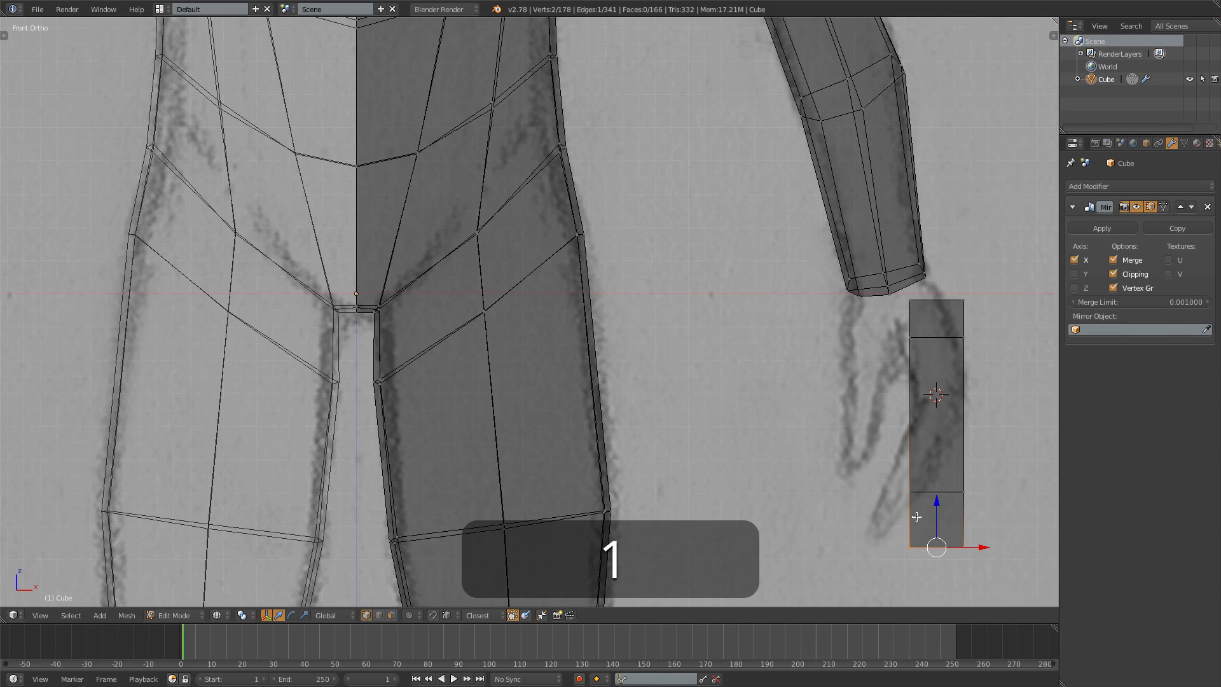
Step: Move the lower corner vertices of the hand block inward to match the sketched fingertips in front view
drag(943, 570, 926, 567)
key(g)
click(879, 565)
key(a)
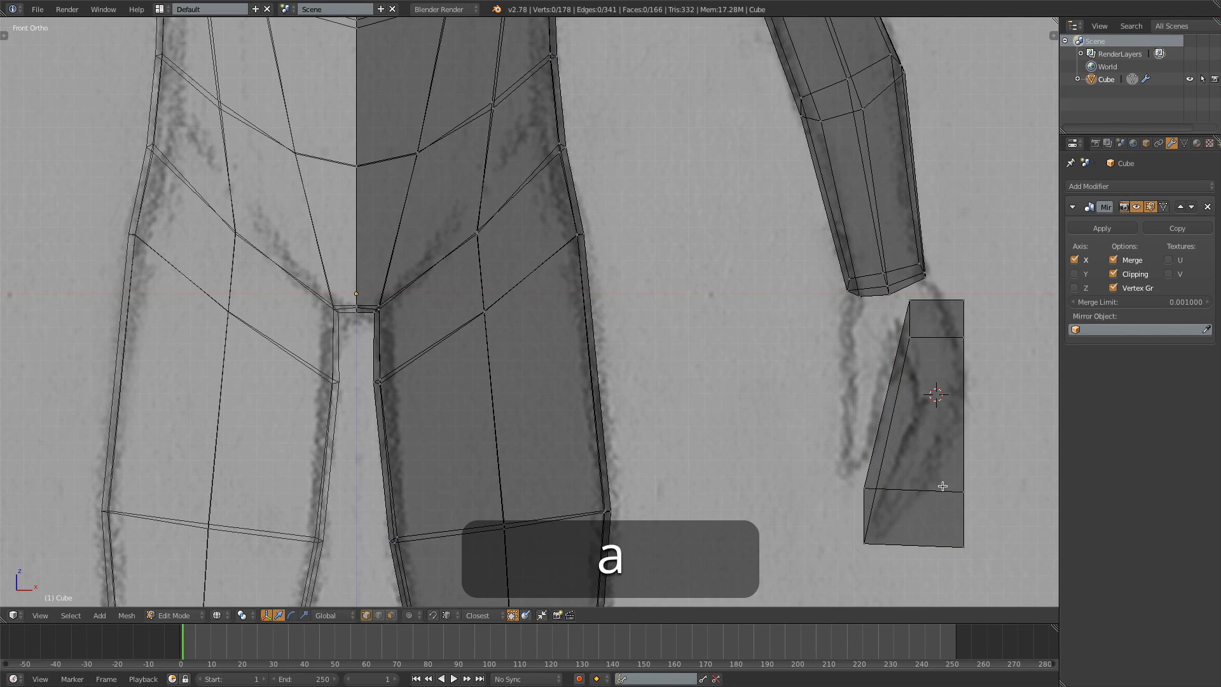
key(g)
click(905, 580)
Step: Move the upper corner vertices of the hand block so its top end lines up beneath the wrist
key(a)
key(b)
drag(920, 355, 921, 354)
key(g)
click(873, 351)
key(a)
key(b)
drag(941, 290, 986, 364)
key(g)
click(956, 349)
Step: Add a loop cut across the middle of the hand and move its vertices outward along the sketched curve
key(ctrl+r)
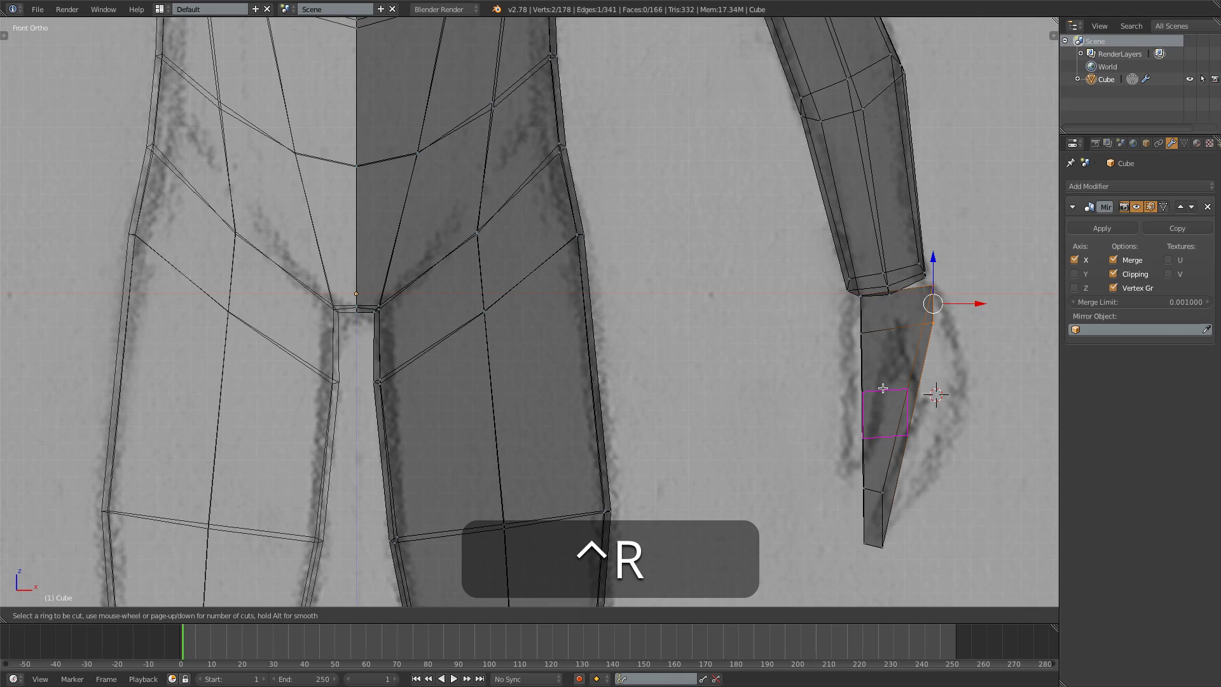
click(882, 388)
right_click(883, 387)
key(g)
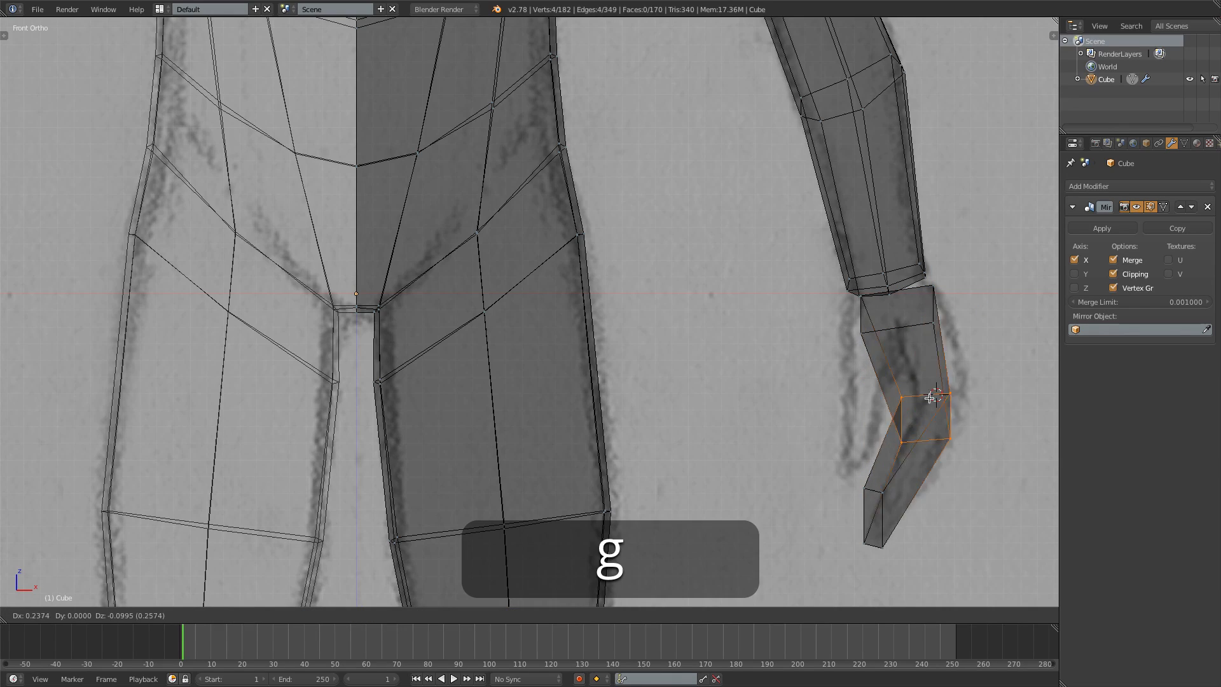
click(939, 399)
key(a)
key(b)
drag(947, 377, 977, 463)
key(g)
click(959, 462)
Step: Add loop cuts below and above the hand's middle loop and shift each outward to follow the sketched bend
key(ctrl+r)
click(888, 455)
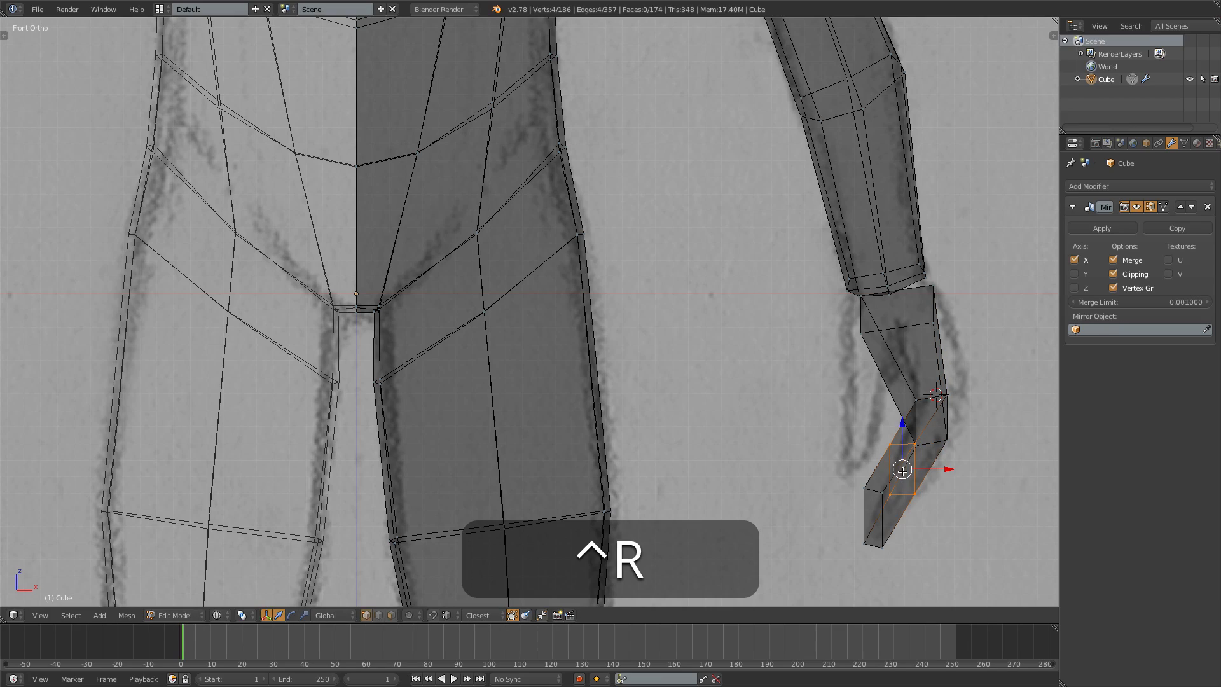
key(g)
click(906, 469)
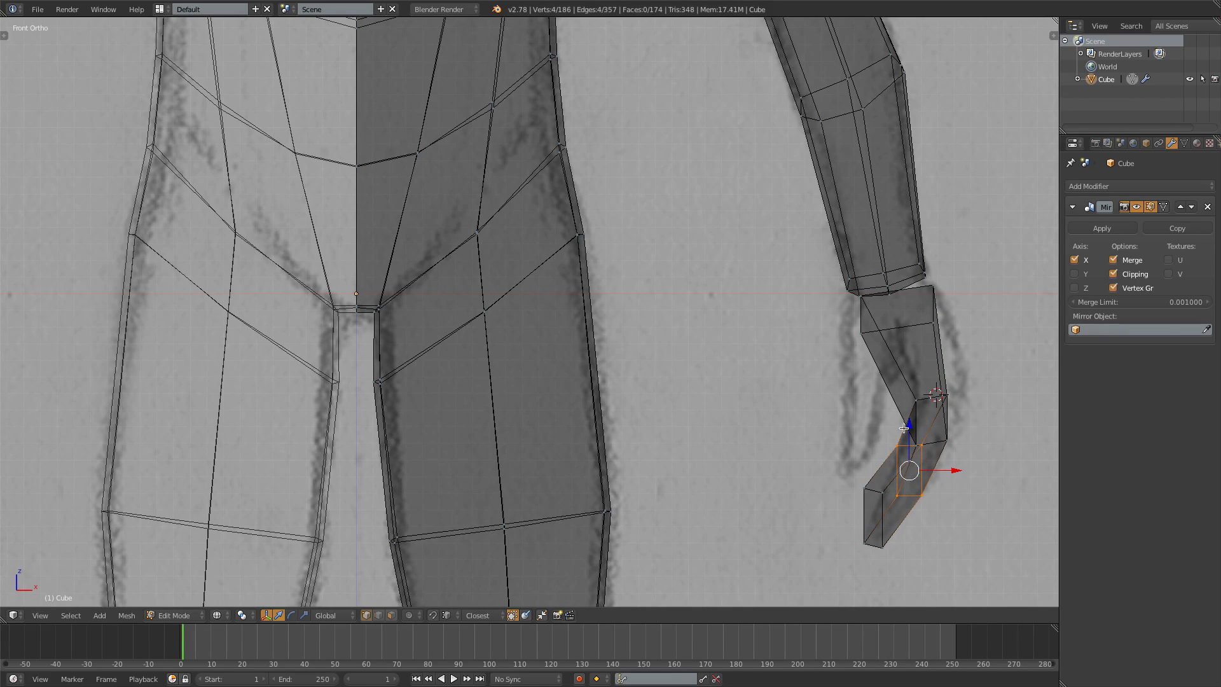
key(ctrl+r)
click(895, 343)
key(g)
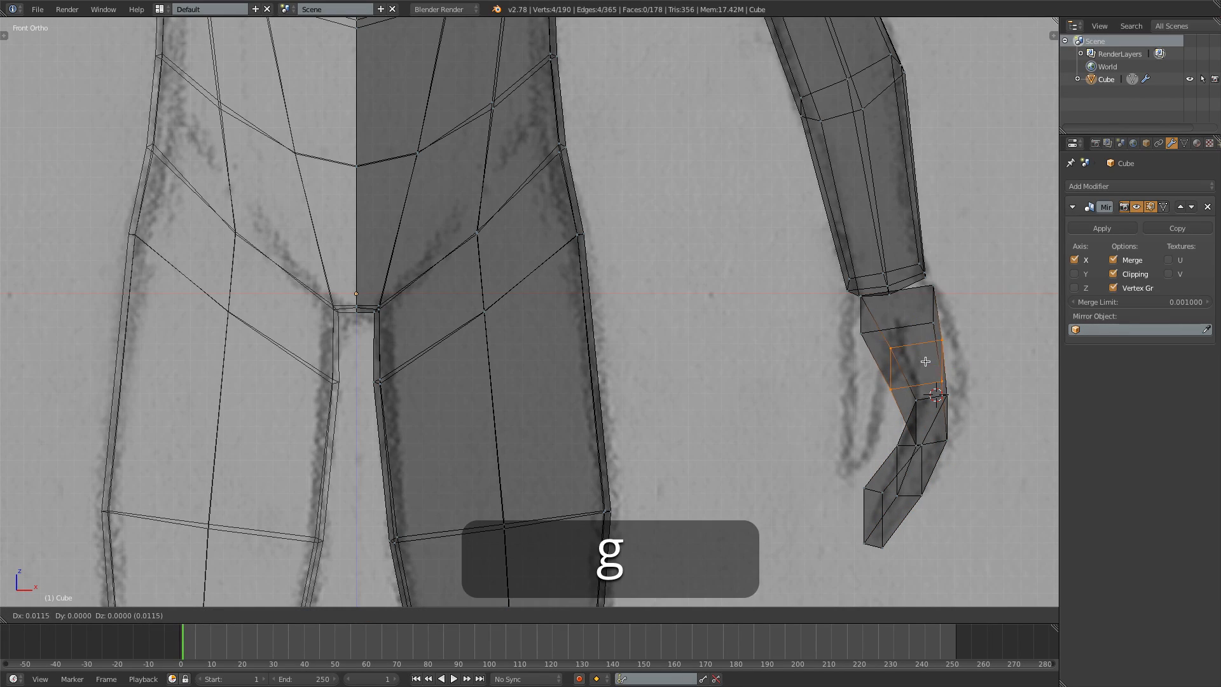
click(927, 375)
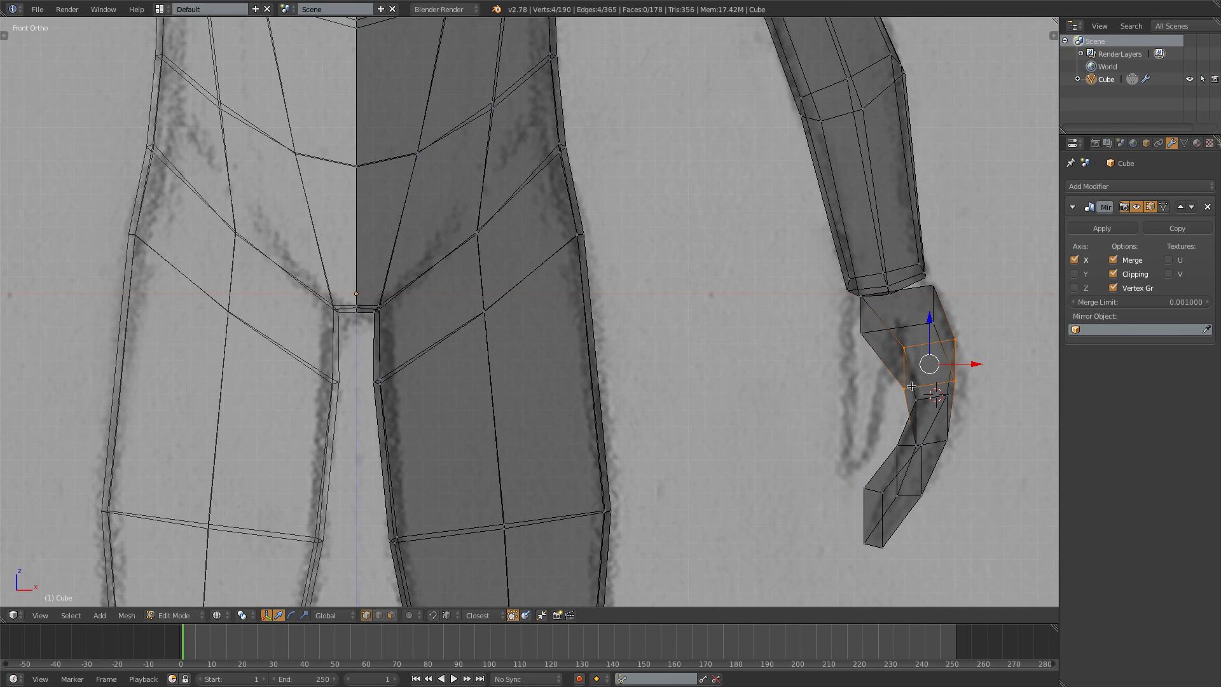
Step: Add two lengthwise loop cuts across the hand's width in side view
key(KP_3)
key(ctrl+r)
key(ctrl+2)
click(655, 369)
right_click(655, 369)
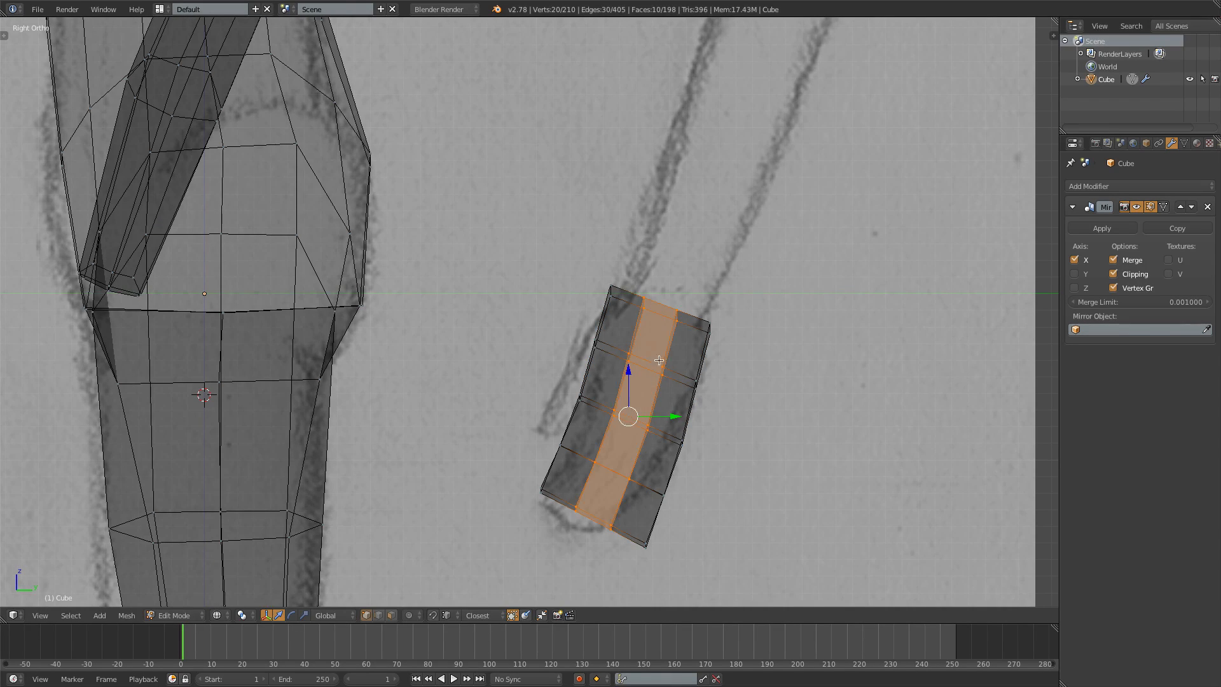
Step: Reposition the bottom vertices of the hand in side view to round off the fingertip end
key(a)
key(b)
key(g)
click(617, 569)
key(a)
key(b)
drag(626, 521, 674, 550)
key(g)
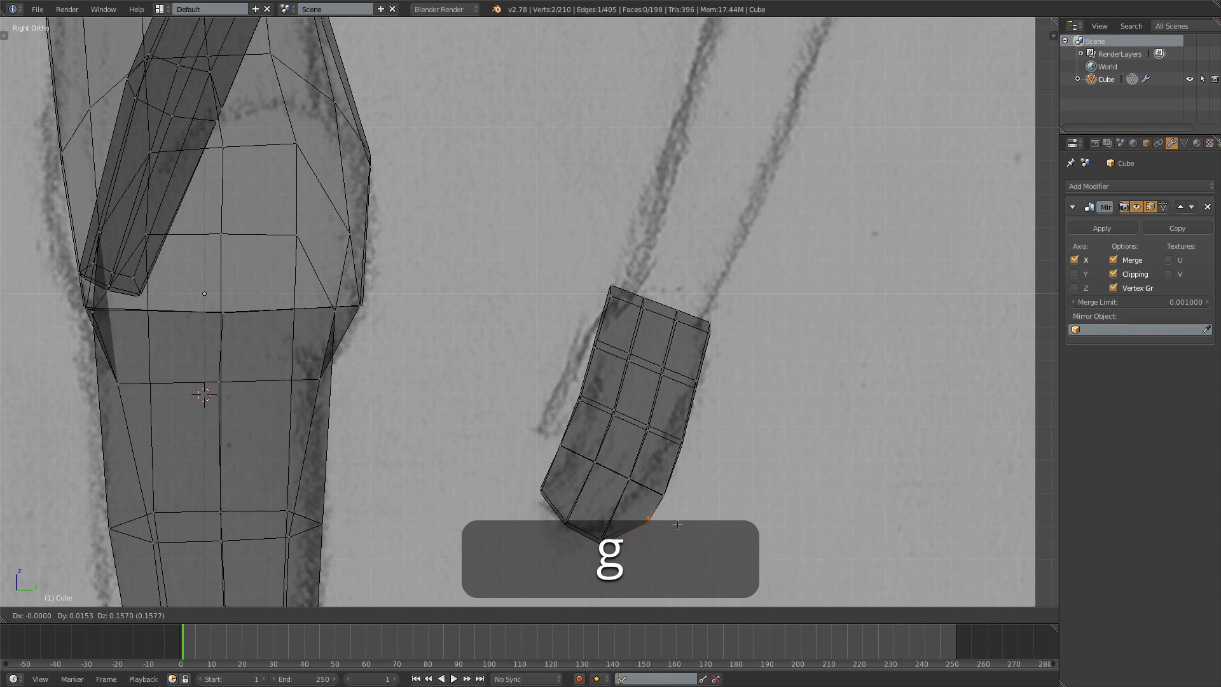
click(675, 522)
Step: Reposition the vertices along the hand's rear edge in side view, bulging the side and tapering the wrist corner
key(a)
key(b)
drag(662, 430, 682, 326)
key(g)
click(700, 460)
key(a)
key(b)
key(g)
click(690, 318)
key(a)
key(g)
click(712, 343)
Step: Pull the front wrist corner of the hand slightly inward in side view
key(a)
key(b)
drag(575, 264, 634, 312)
key(g)
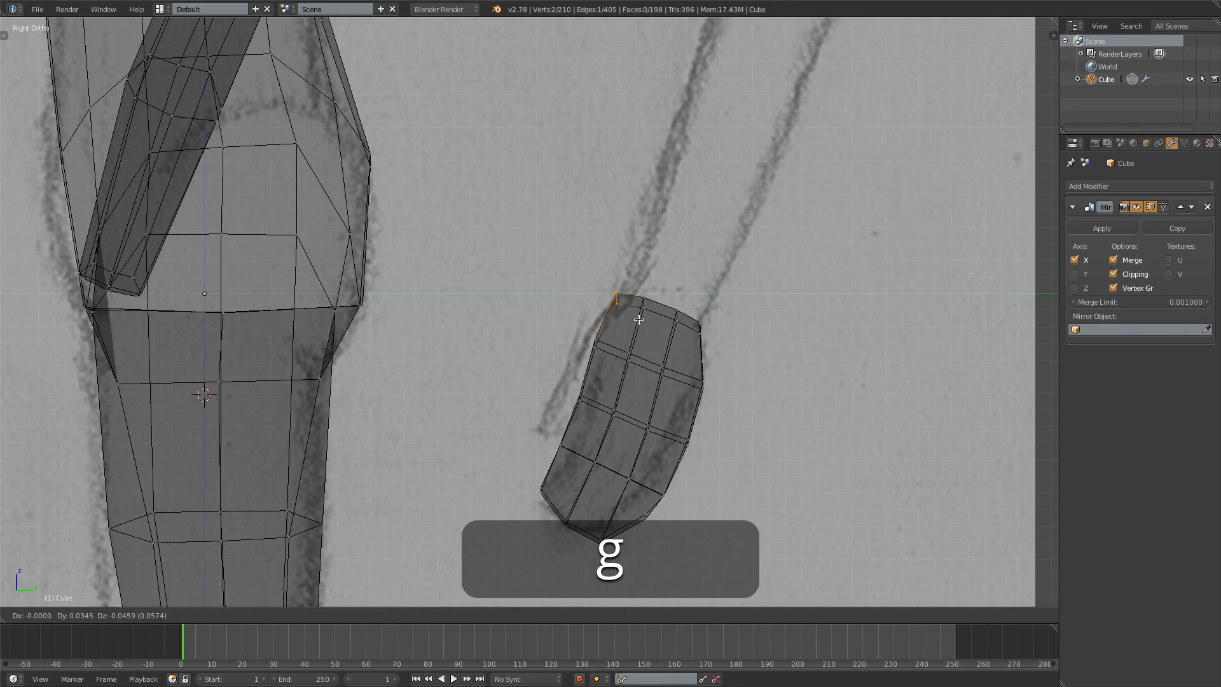
click(638, 319)
Step: In solid shading, edge-slide the two lengthwise border loops on one side of the hand to thin and round that side
key(z)
middle_drag(543, 431, 918, 480)
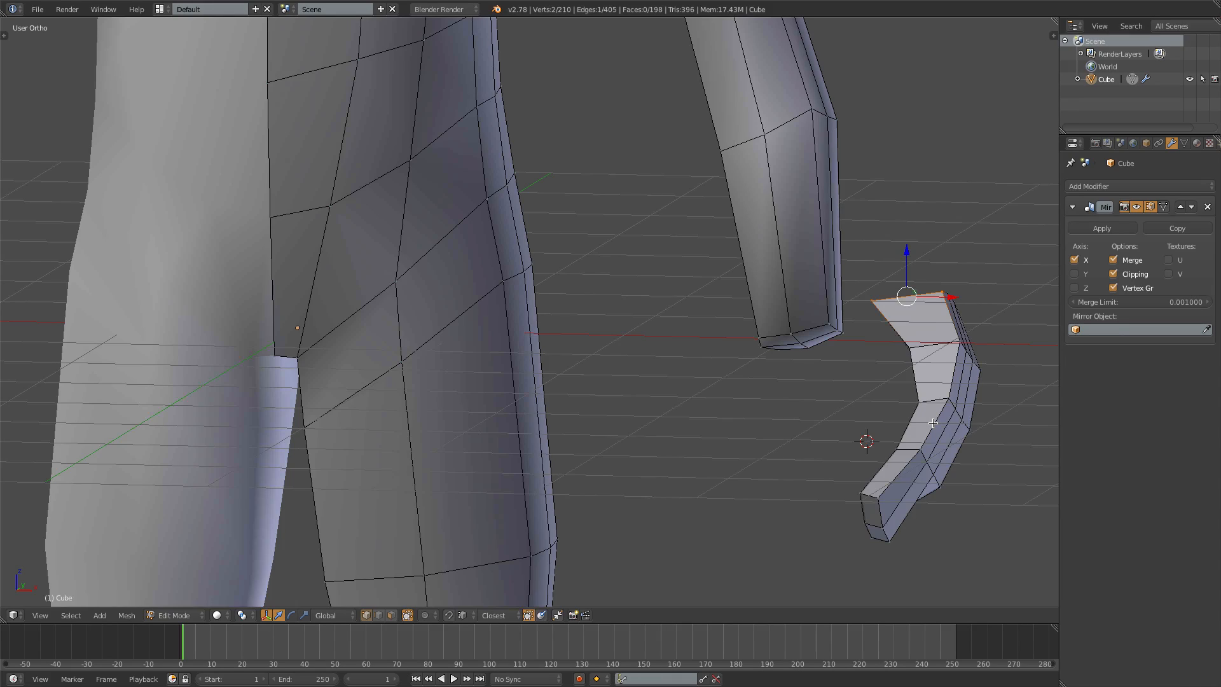
alt+click(933, 422)
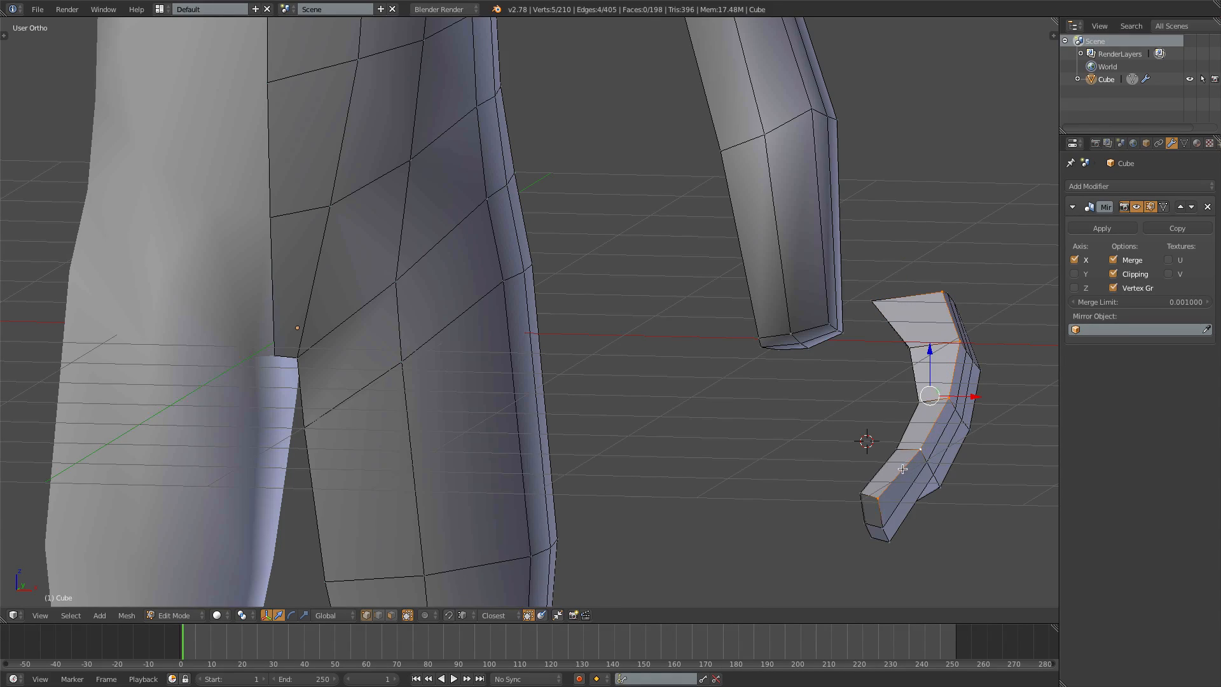
key(ctrl+e)
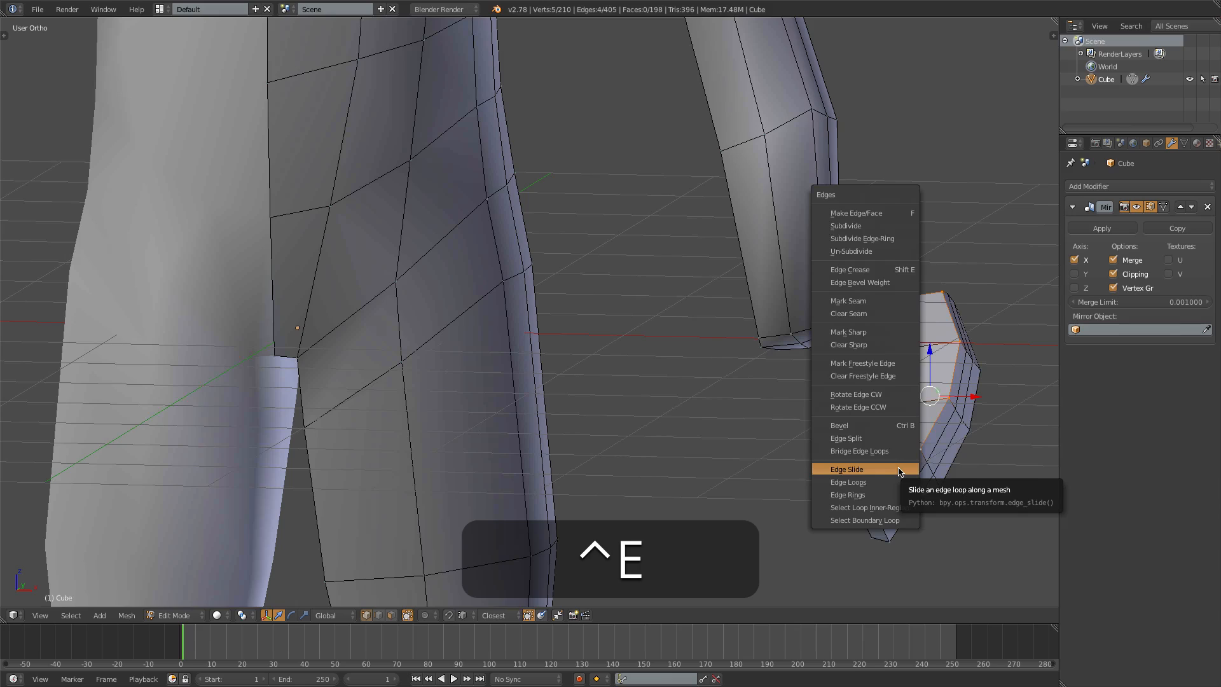
click(846, 469)
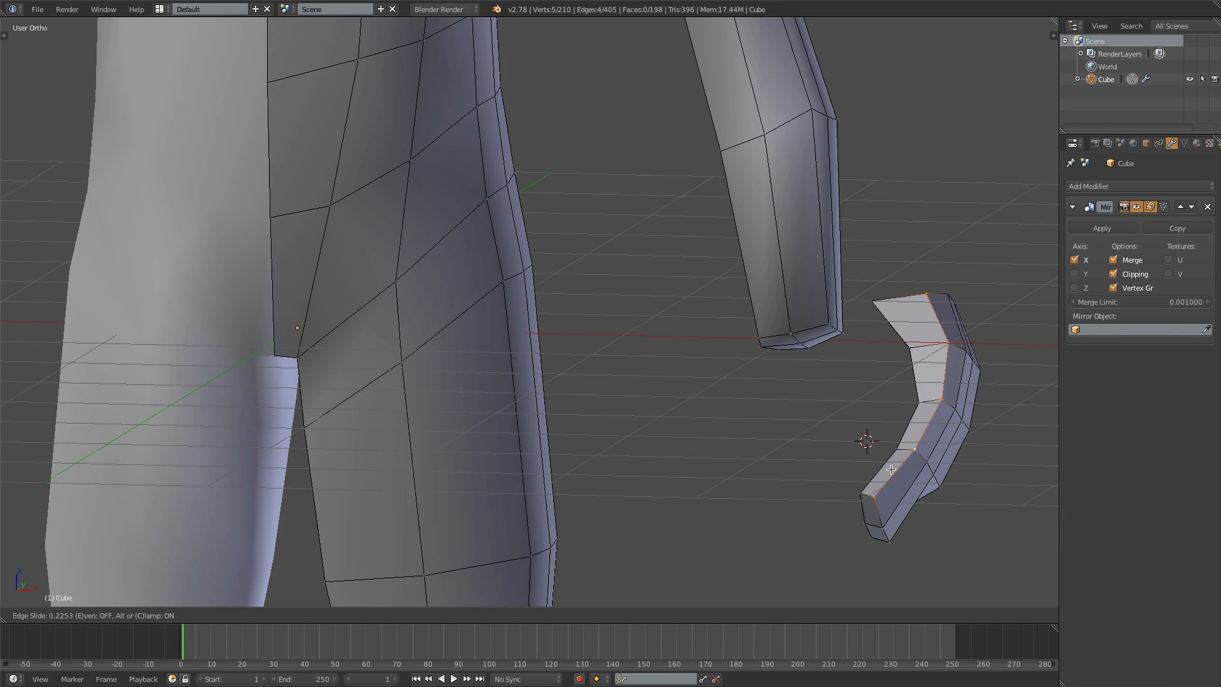
click(891, 470)
alt+right_click(907, 421)
key(ctrl+e)
click(908, 423)
click(913, 423)
Step: Edge-slide the two lengthwise border loops on the opposite side of the hand to round that side
middle_drag(935, 454, 728, 417)
alt+right_click(360, 407)
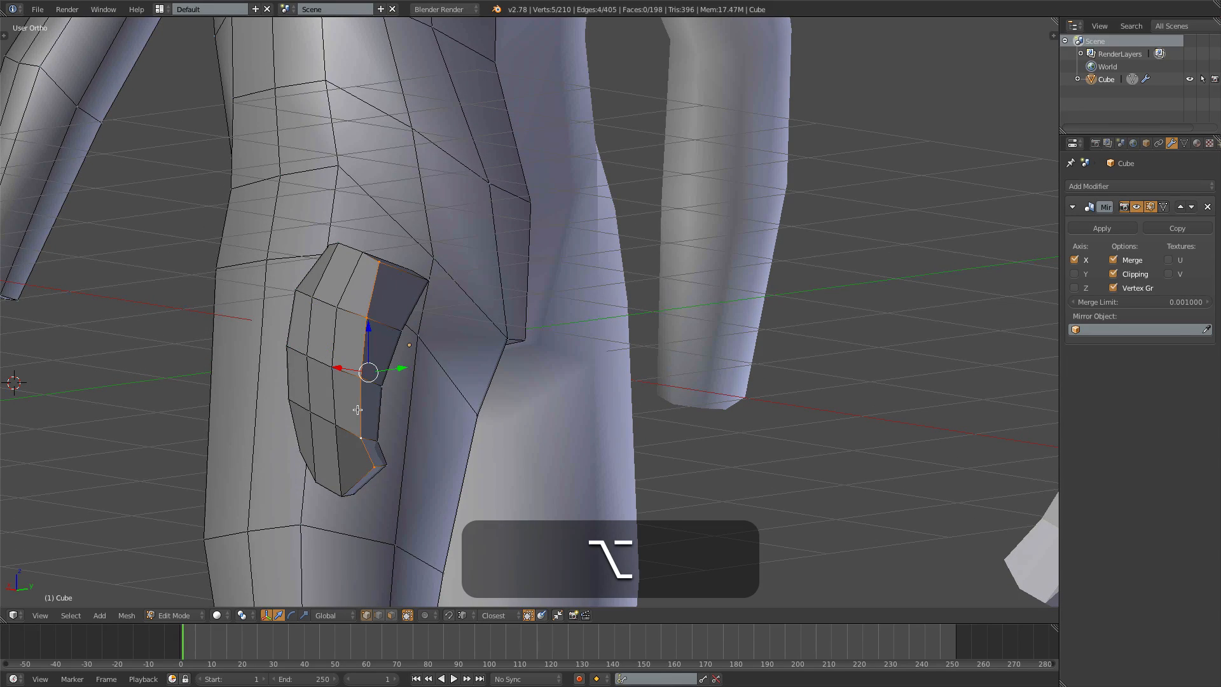
key(ctrl+e)
click(357, 410)
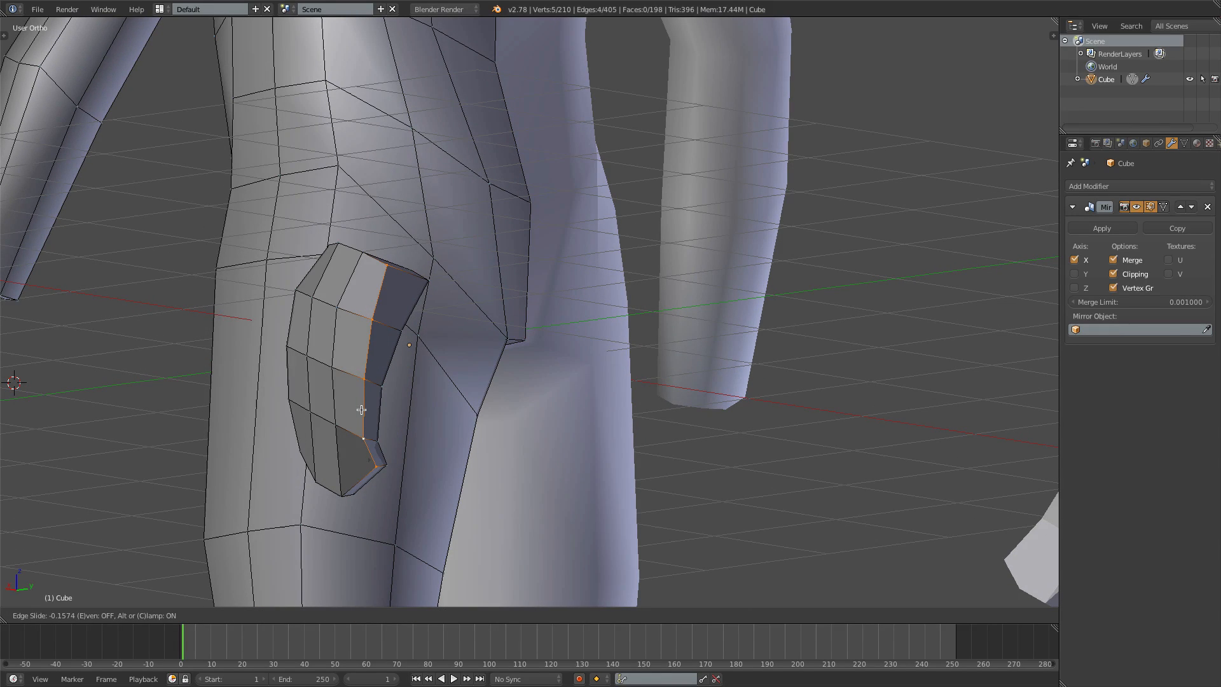
click(361, 410)
alt+right_click(387, 363)
key(ctrl+e)
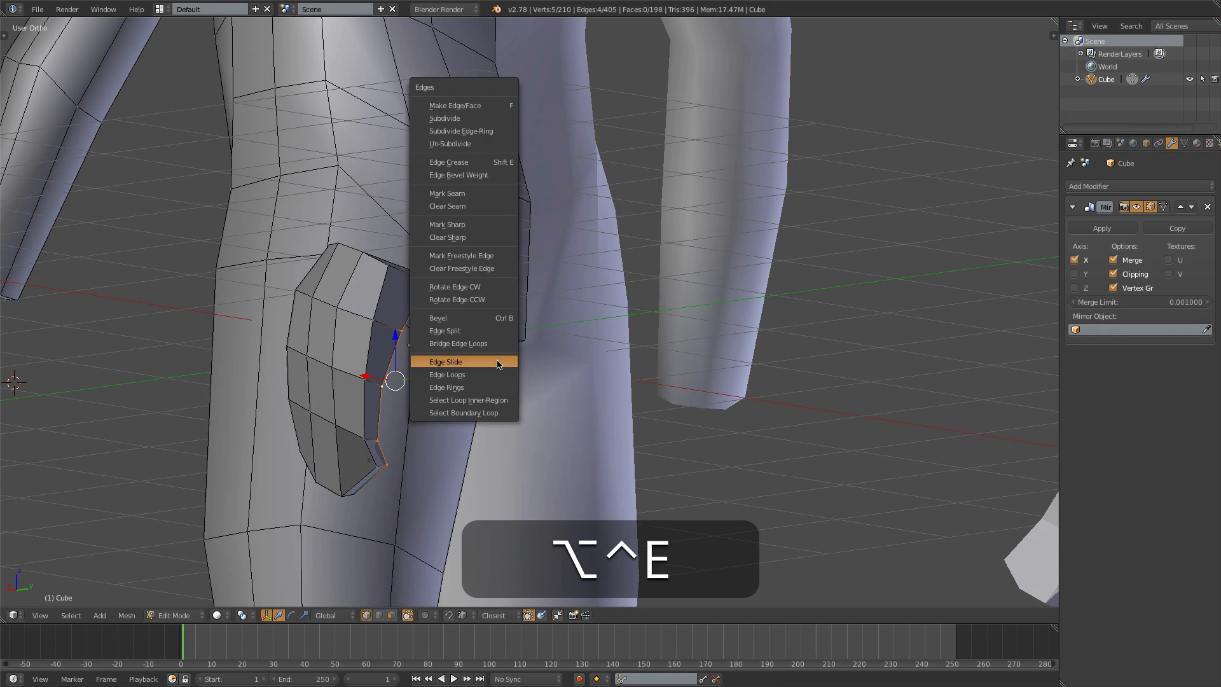
click(445, 421)
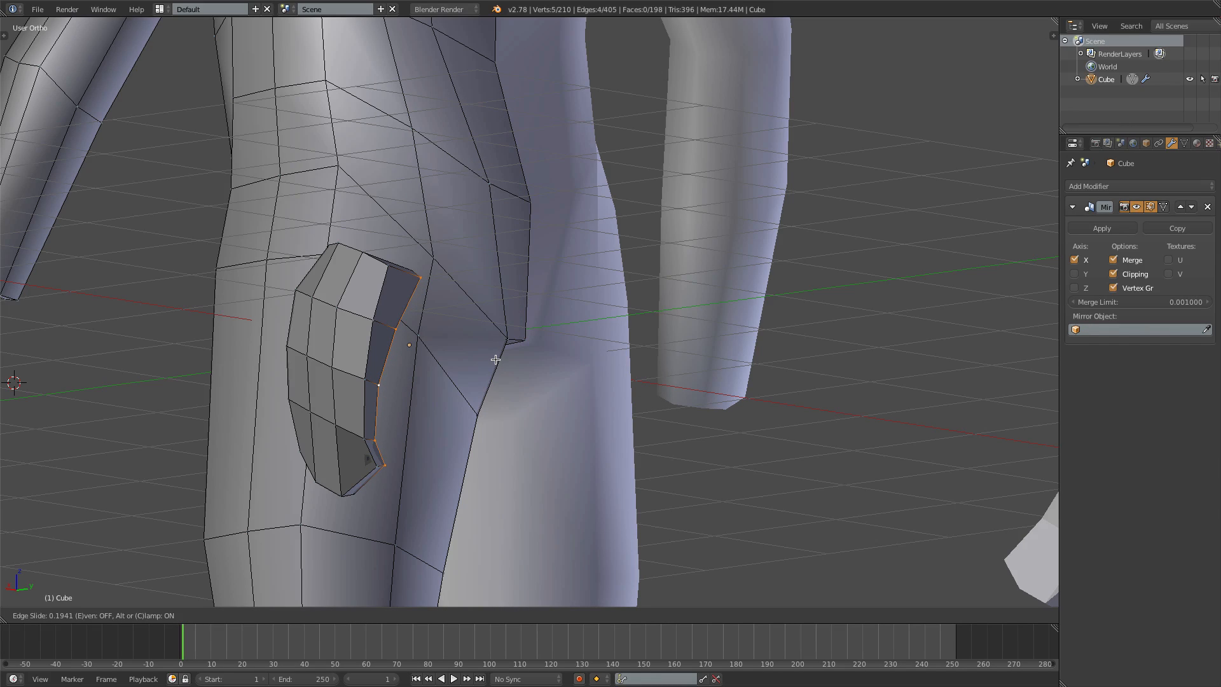
click(494, 360)
middle_drag(292, 376, 276, 429)
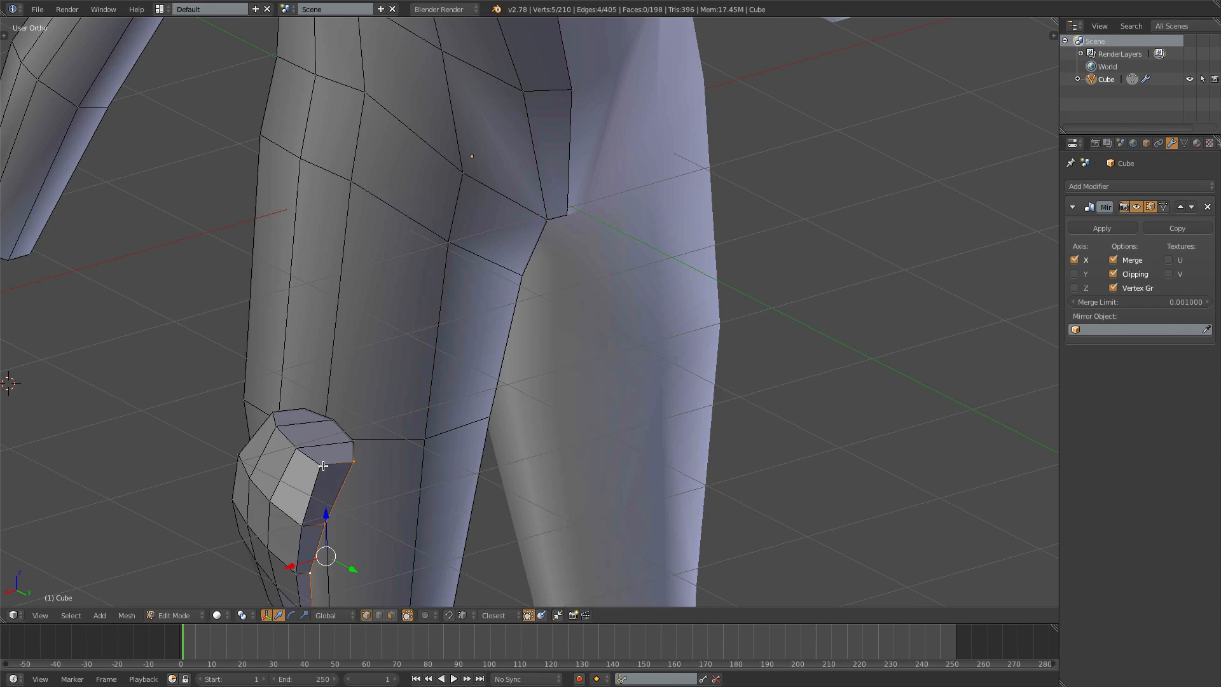
Step: Add a cube to the mesh, scale it down to thumb thickness and move it onto the sketched thumb in front view
key(KP_1)
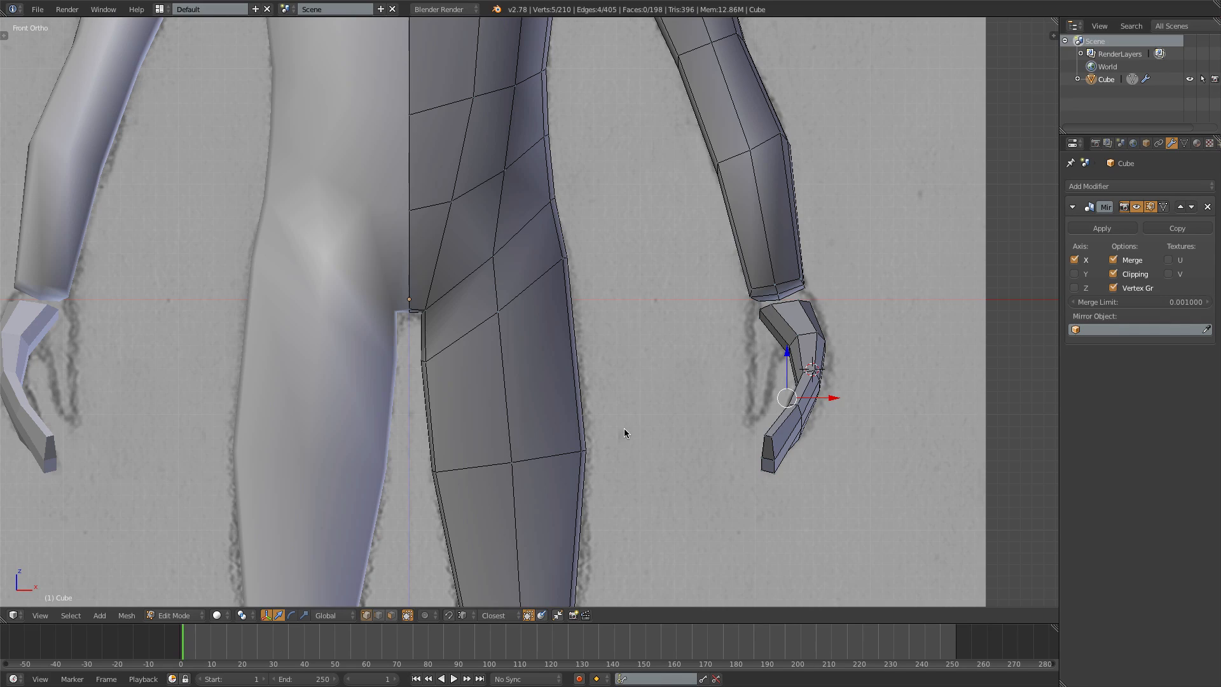
key(shift+a)
click(623, 430)
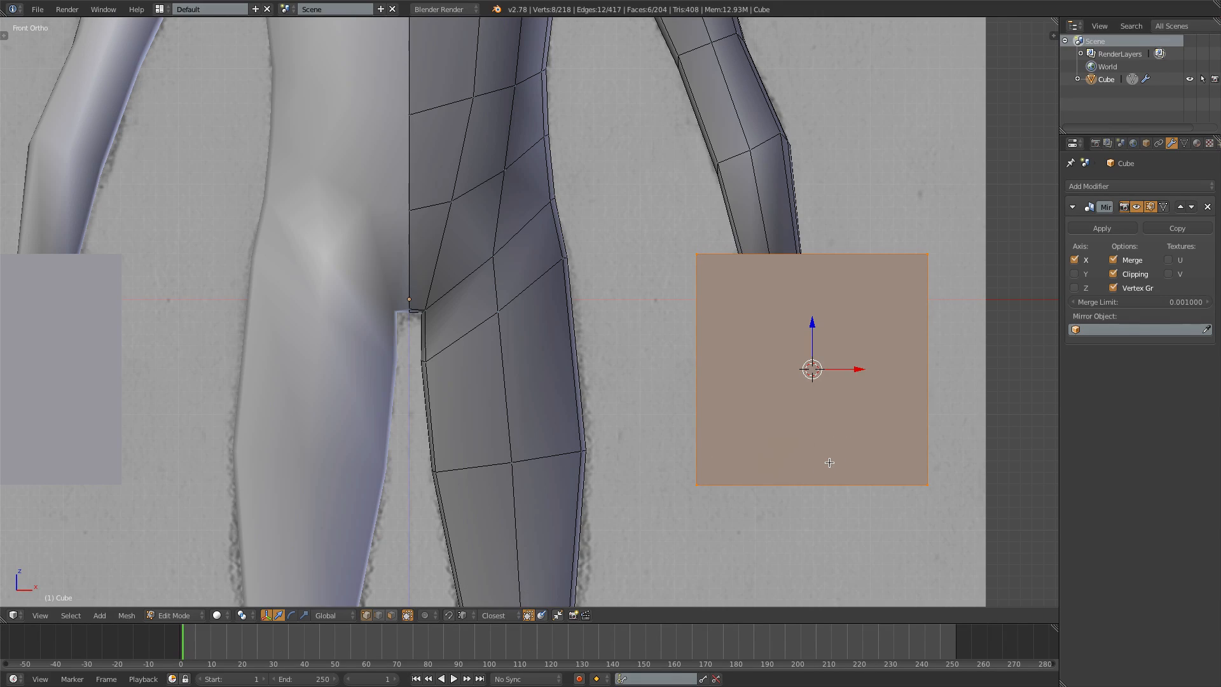
key(s)
click(820, 407)
key(g)
click(827, 445)
Step: Position and rotate the small thumb cube against the front edge of the hand in side view
key(KP_3)
key(g)
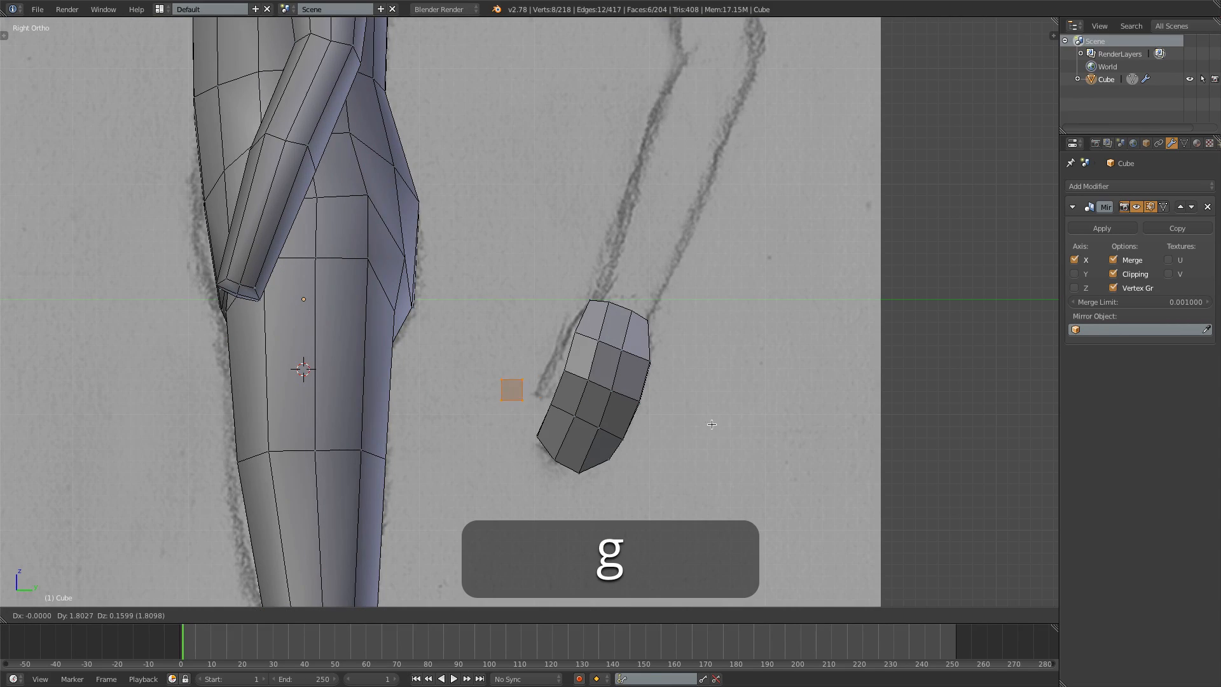
click(726, 424)
key(r)
click(624, 483)
key(g)
click(633, 478)
key(r)
click(643, 475)
key(g)
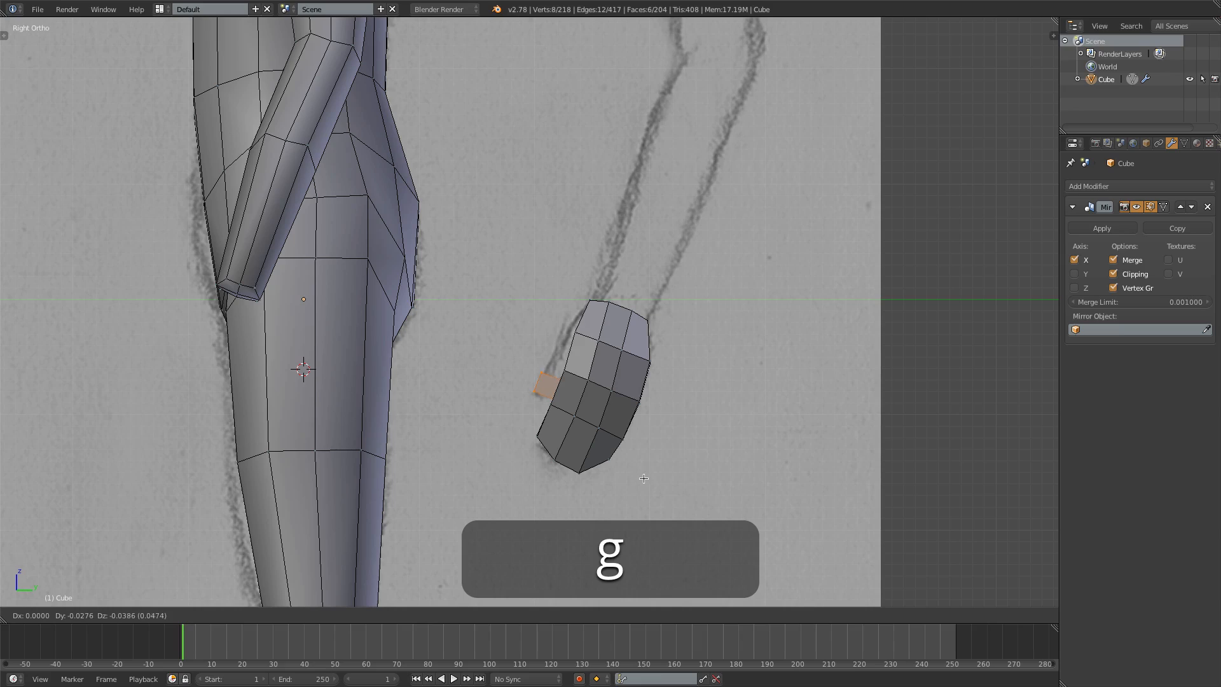
click(643, 478)
Step: In front wireframe view, select one end of the thumb cube and move it to the sketched thumb
key(KP_1)
key(z)
key(a)
key(b)
drag(716, 359, 773, 403)
key(g)
click(781, 424)
Step: Move the upper face of the thumb block upward and rotate it to follow the sketch
key(a)
key(b)
key(g)
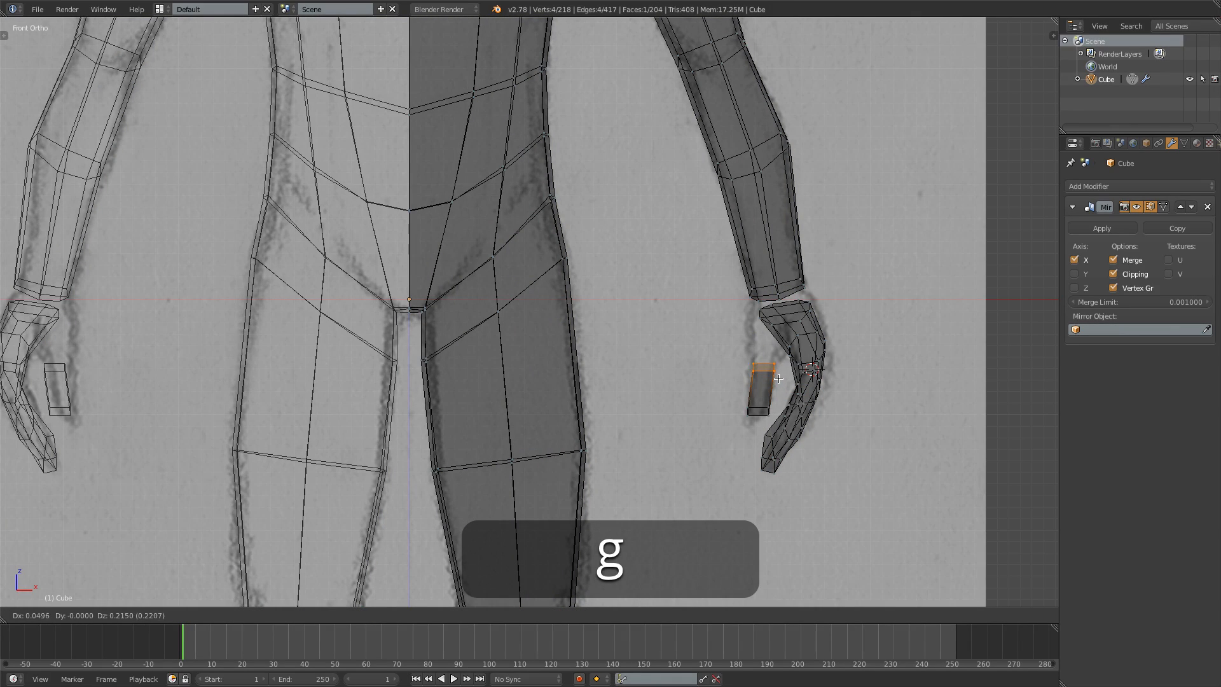
click(776, 382)
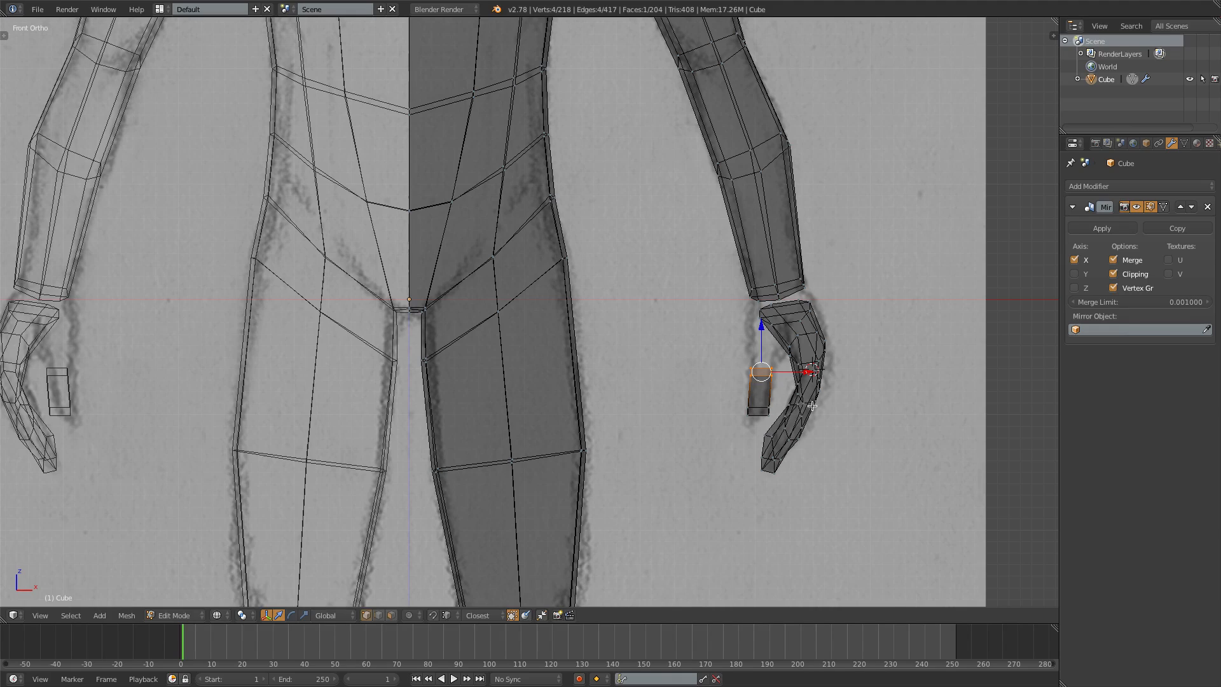
key(r)
click(813, 415)
Step: Extrude the thumb's upper face toward the wrist and scale the new end up
key(e)
click(821, 383)
key(s)
click(832, 388)
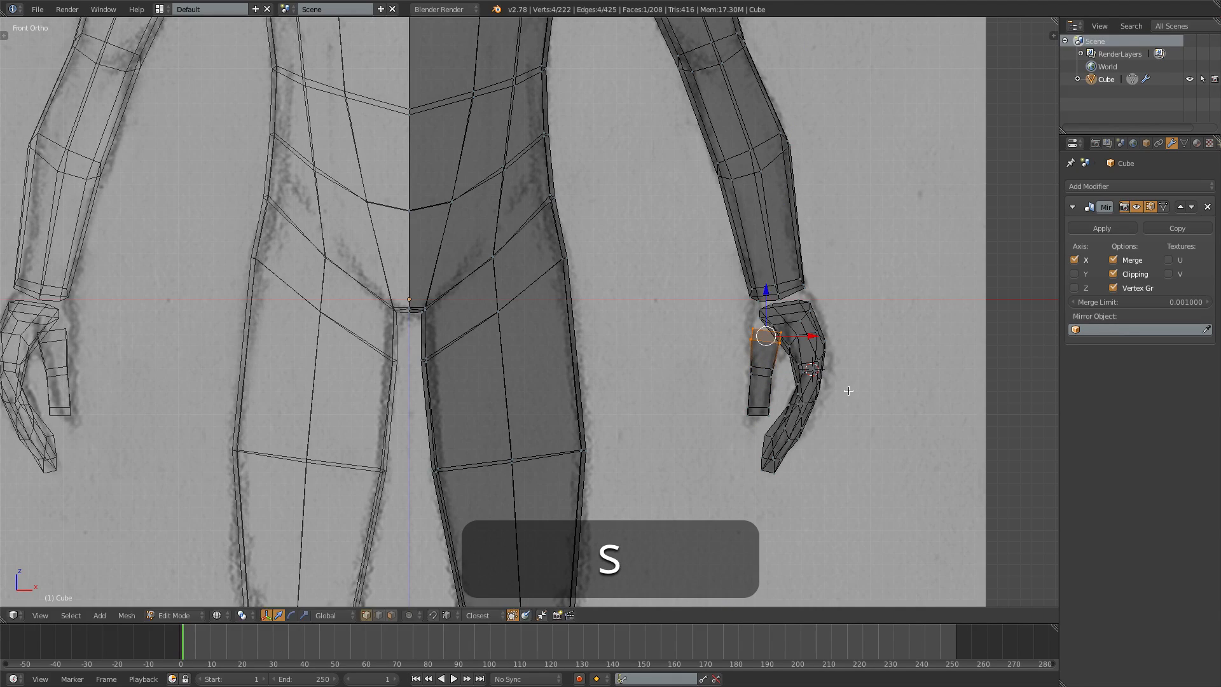
Step: In side view with solid shading, move the thumb's upper end and its middle edge loop into line with the hand
key(z)
key(3)
key(g)
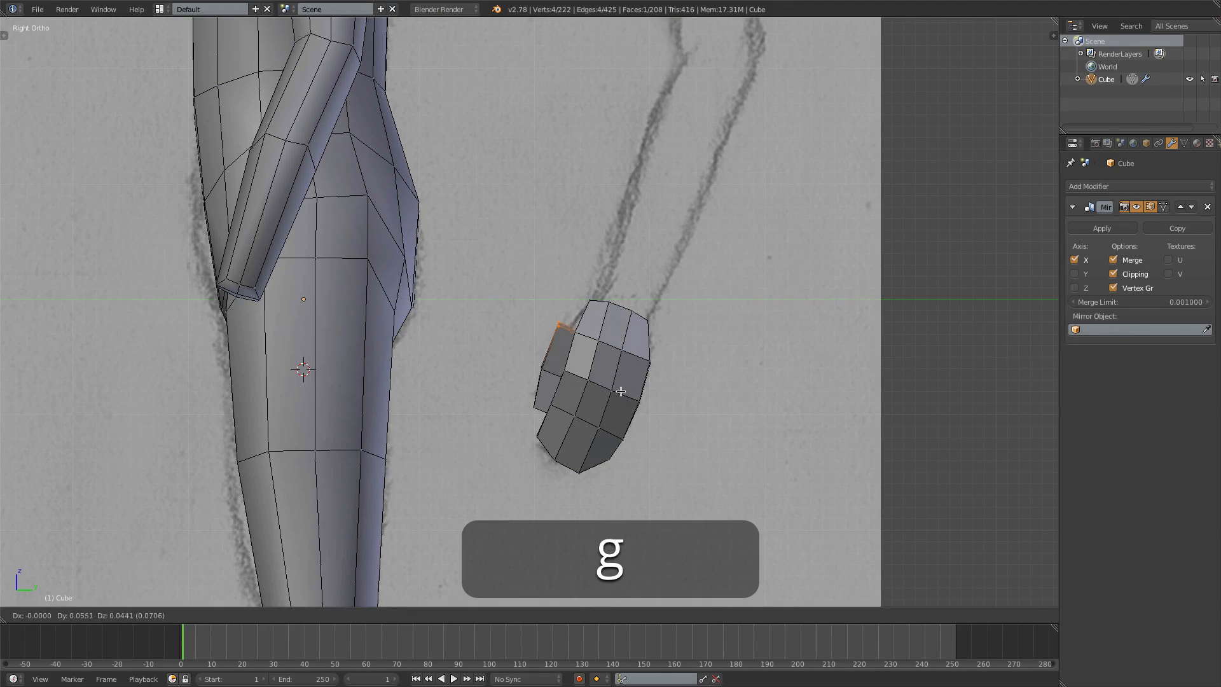
click(629, 388)
alt+right_click(551, 375)
key(g)
click(592, 396)
Step: In back wireframe view, reposition the thumb's end vertices, scale the tip narrower and return to solid shading
middle_drag(696, 462, 496, 443)
key(ctrl+KP_1)
scroll(299, 381, up, 2)
key(a)
key(z)
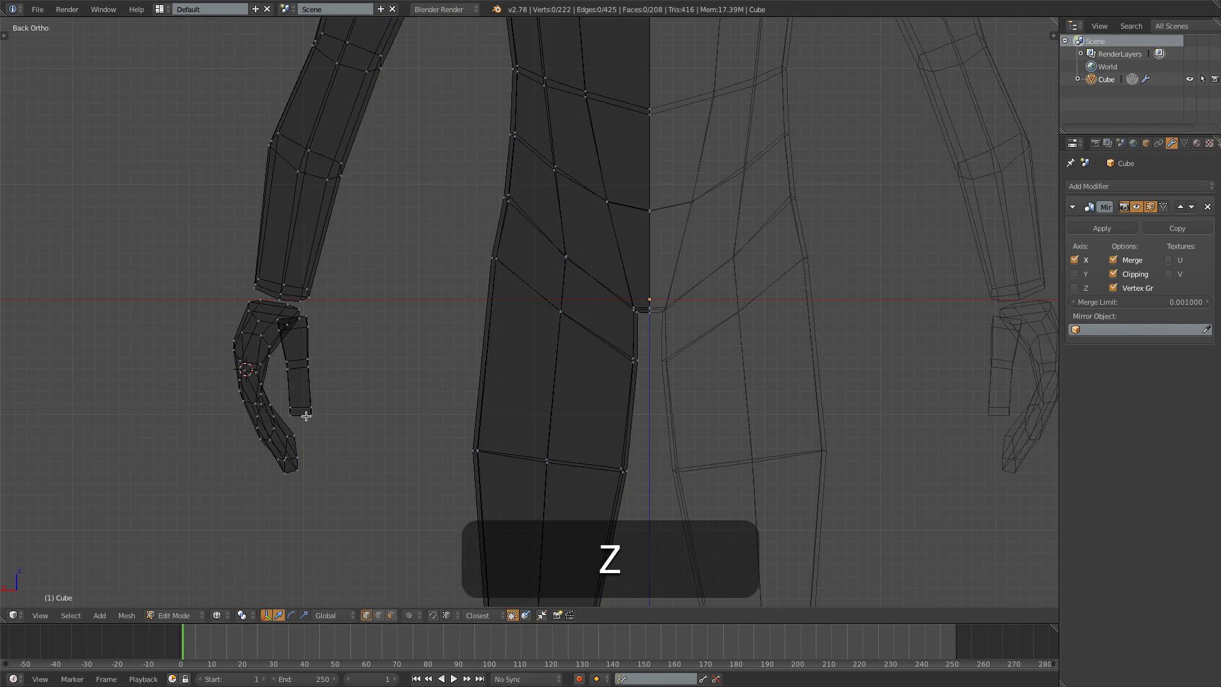
key(g)
key(r)
key(s)
click(360, 443)
key(g)
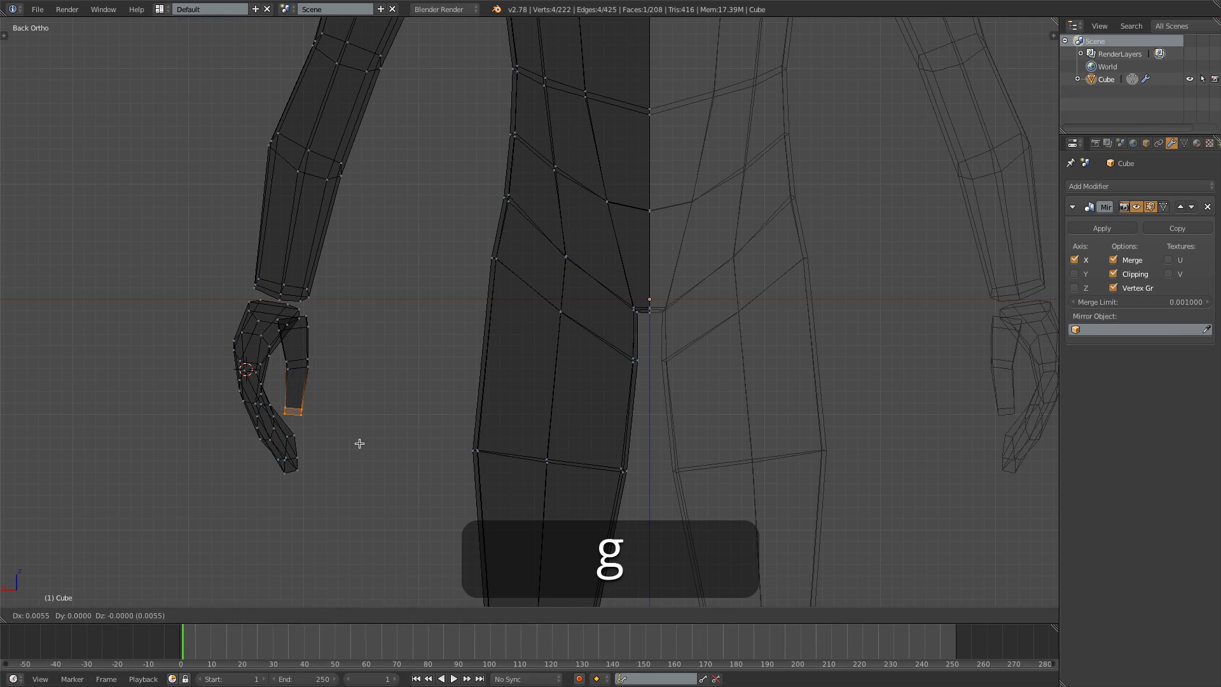
click(360, 444)
key(z)
Step: Select the whole connected body mesh and hide it, leaving only the hand and thumb pieces in close view
middle_drag(318, 460, 537, 460)
key(KP_1)
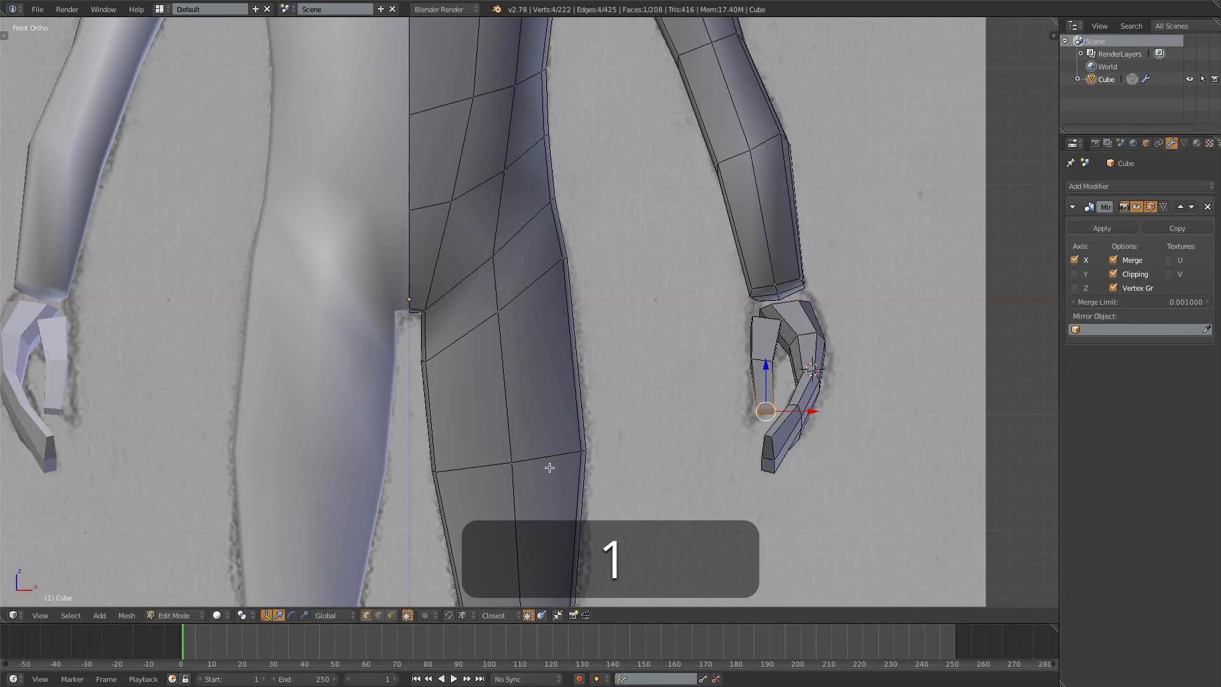
mouse_move(830, 382)
middle_down()
mouse_move(826, 398)
mouse_move(817, 384)
middle_up()
middle_drag(750, 310, 743, 301)
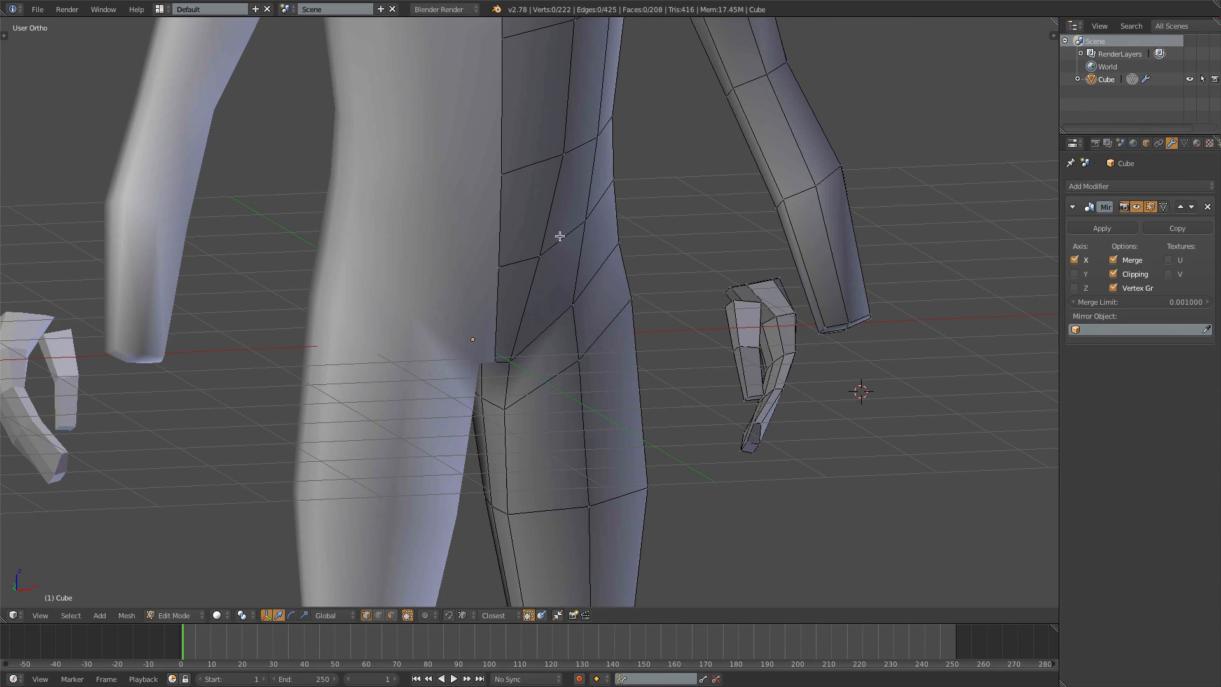
key(l)
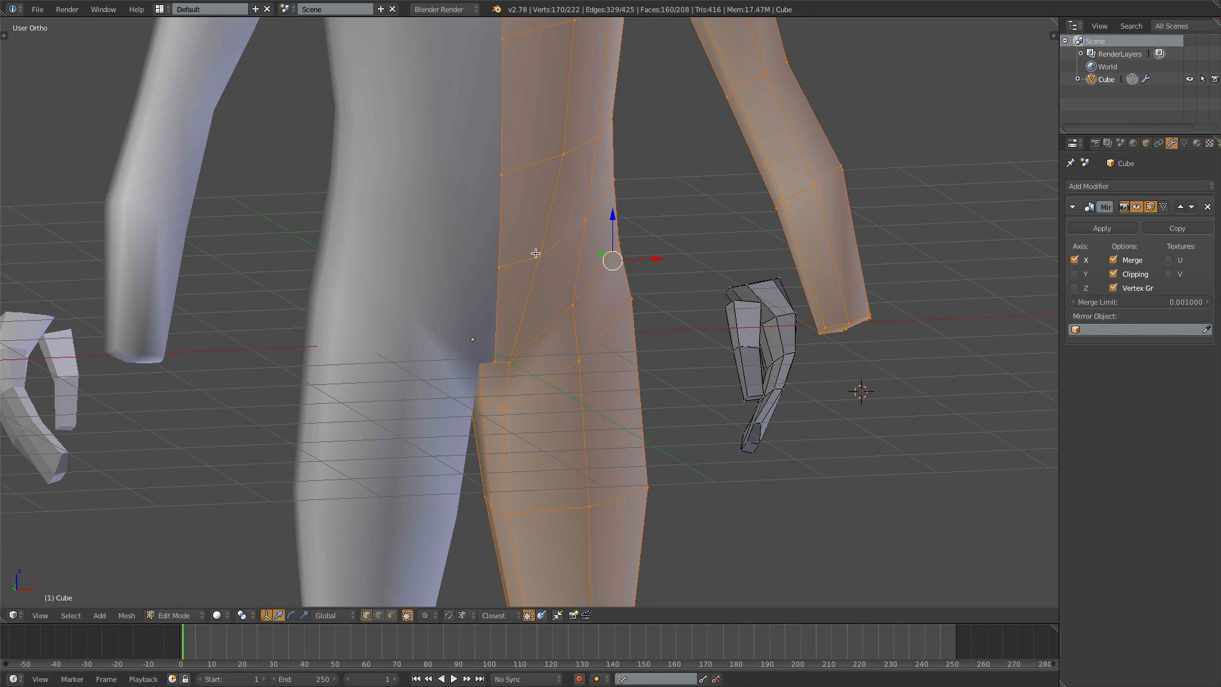
key(h)
middle_drag(750, 346, 752, 371)
shift+middle_drag(831, 356, 603, 334)
scroll(527, 275, up, 5)
shift+middle_drag(532, 260, 552, 389)
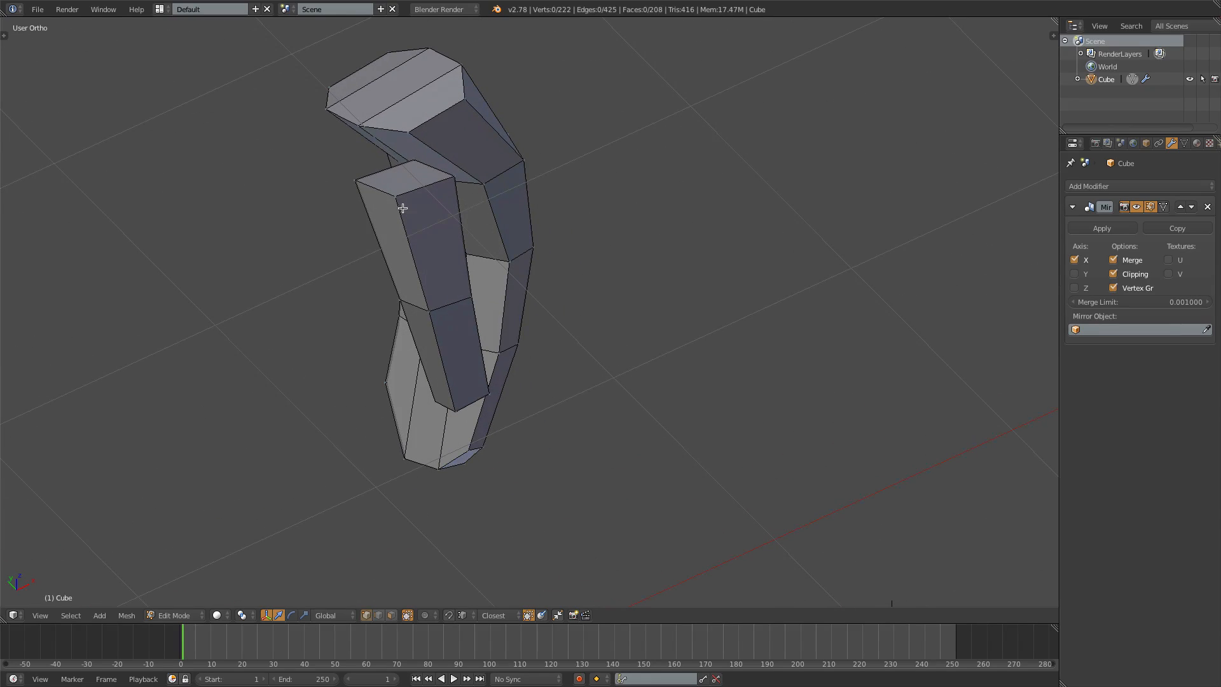
Step: Select the thumb's upper end face and rotate it freely toward the opening at the side of the palm
key(ctrl+Tab)
click(394, 200)
right_click(404, 175)
middle_drag(426, 221, 471, 241)
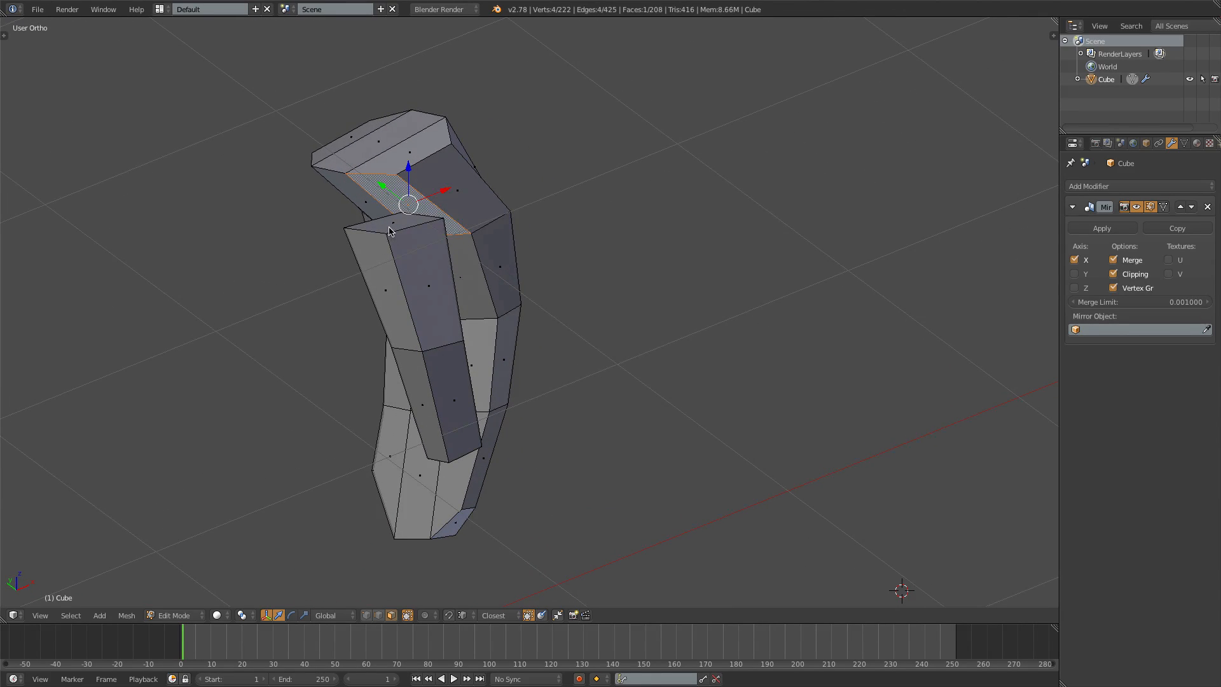
key(r)
key(r)
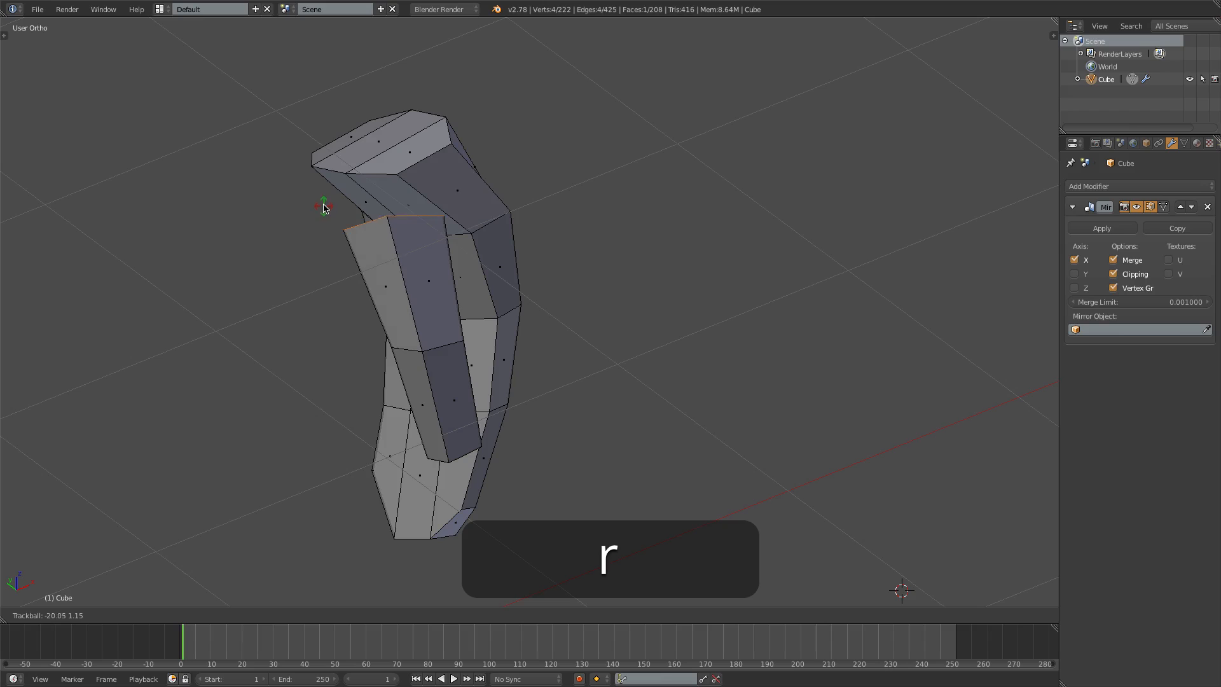
click(316, 202)
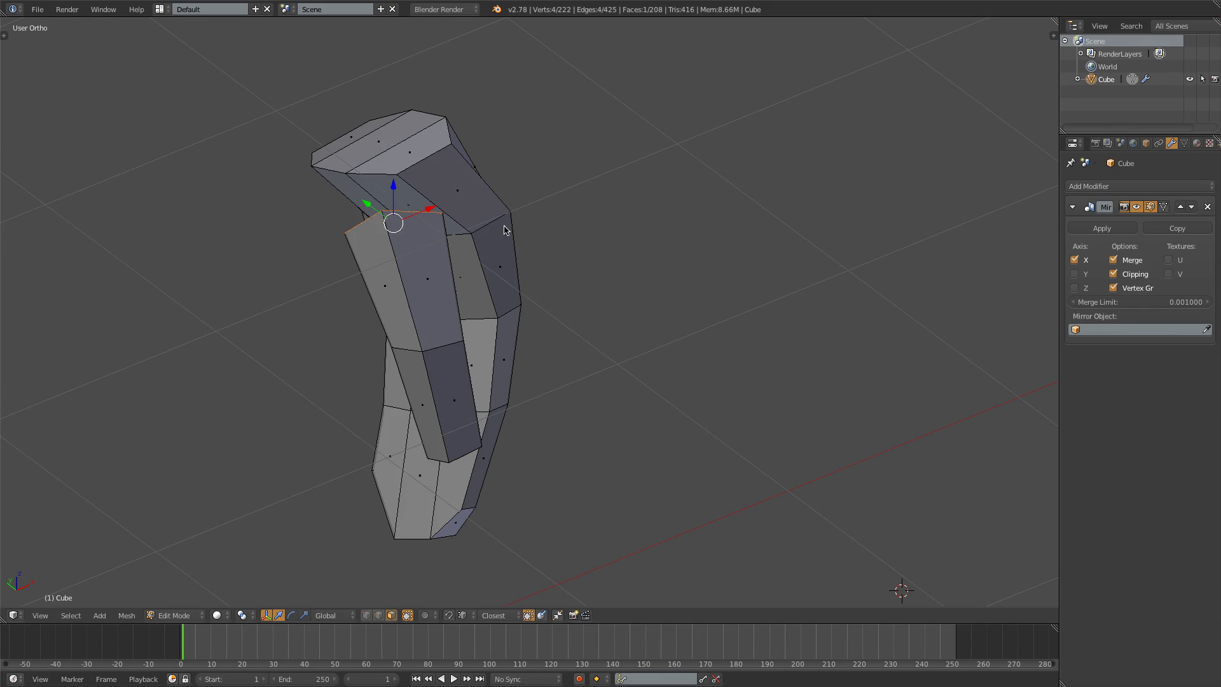
key(r)
click(504, 282)
Step: Reposition individual corner vertices of the thumb's upper end so they sit closer to the hand
middle_drag(354, 295, 354, 248)
key(ctrl+Tab)
click(323, 240)
right_click(597, 382)
key(g)
click(592, 369)
right_click(575, 392)
key(g)
click(566, 378)
right_click(532, 305)
Step: Select the two facing faces between the hand and the thumb's upper end and delete them
middle_drag(532, 305, 349, 352)
key(ctrl+Tab)
click(273, 386)
right_click(215, 365)
middle_drag(215, 365, 246, 381)
shift+right_click(280, 418)
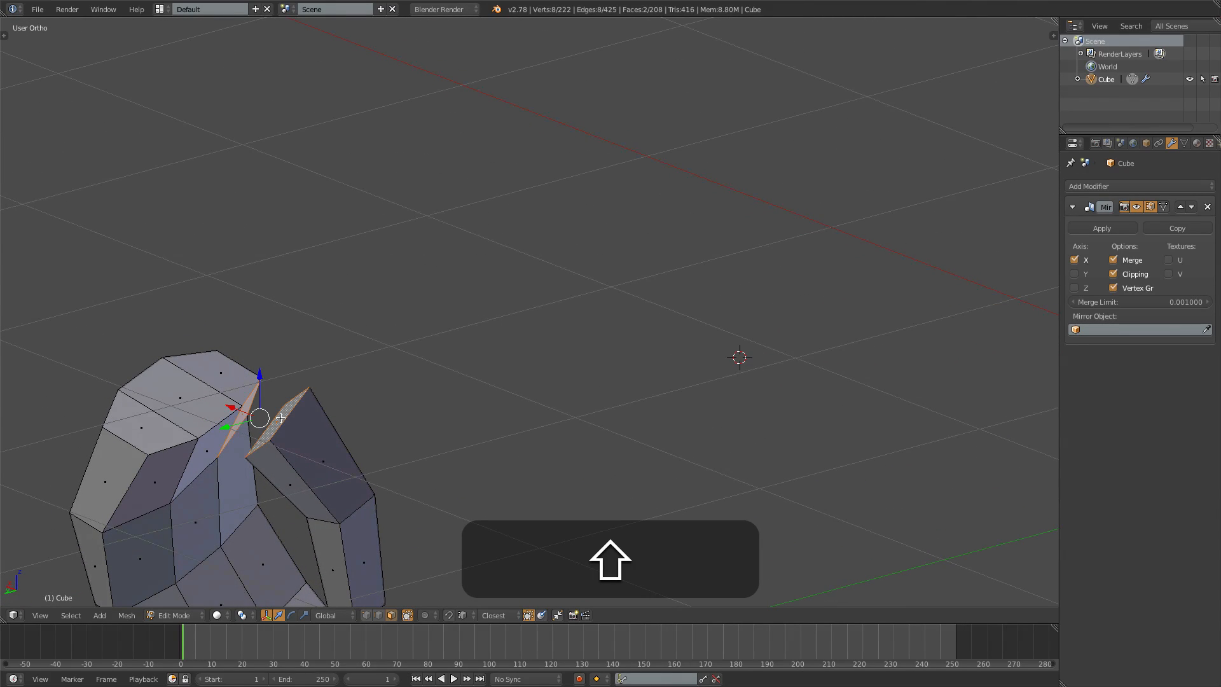
key(x)
click(270, 419)
Step: Merge the two inner pairs of matching vertices between the thumb opening and the hand opening at their centers
key(ctrl+Tab)
click(248, 394)
middle_drag(248, 458, 239, 432)
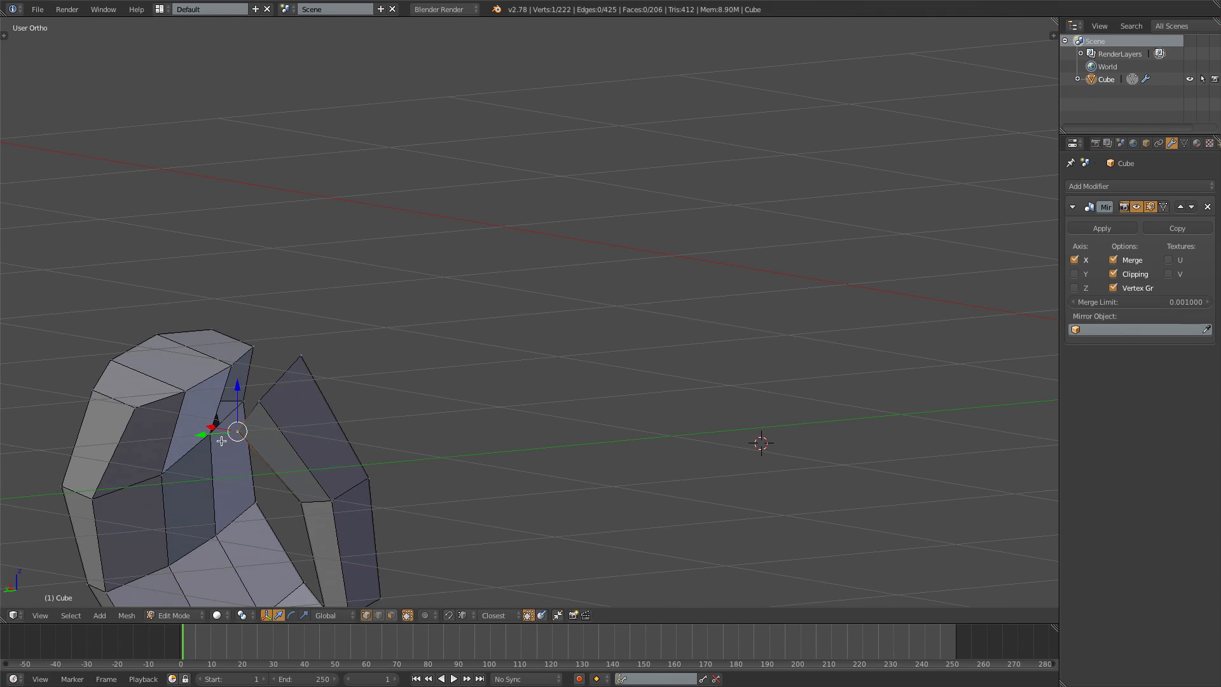
key(shift)
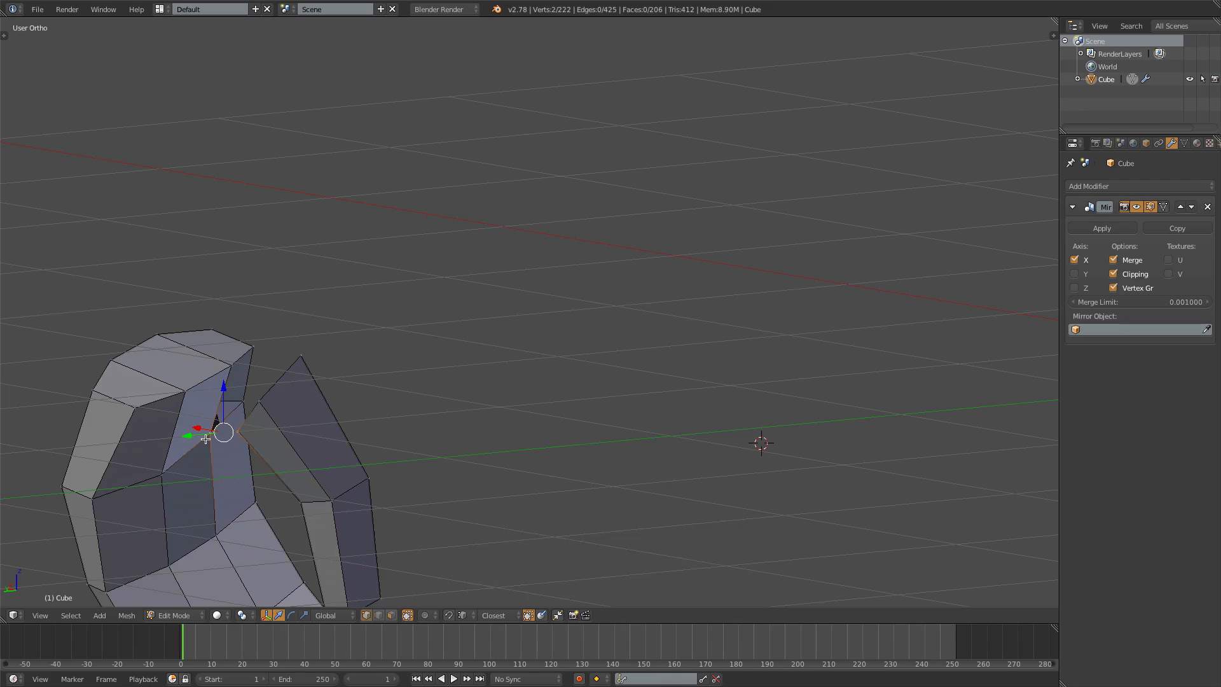
key(alt+m)
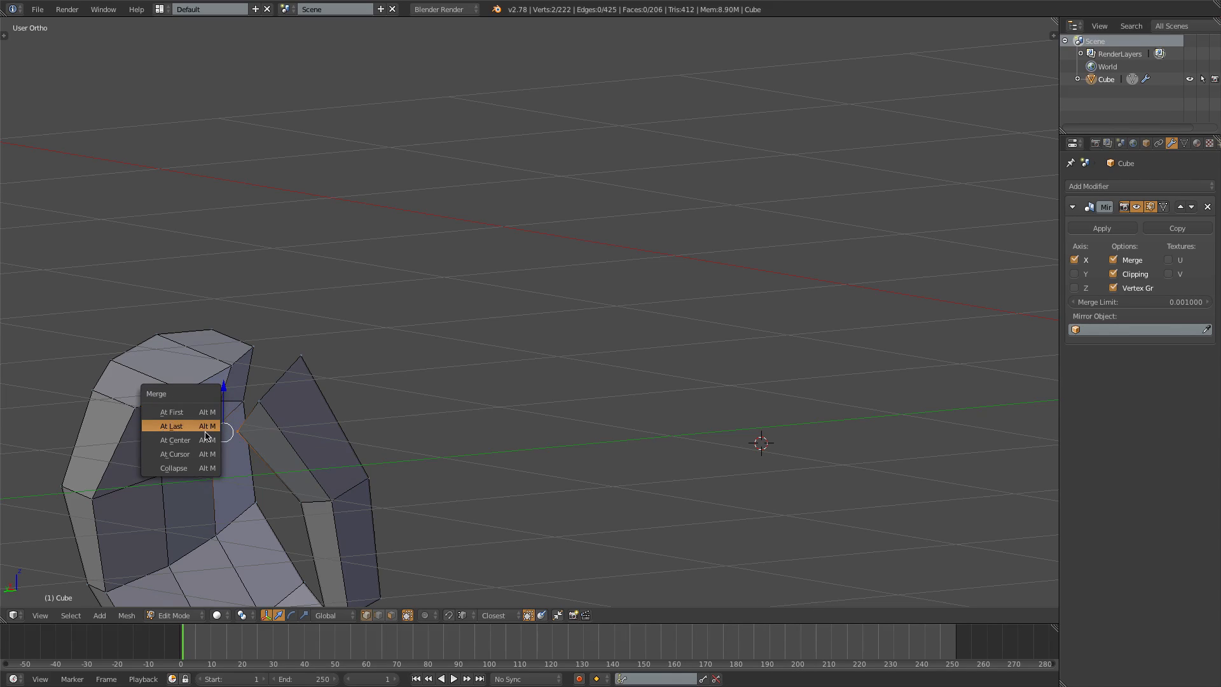
click(175, 440)
right_click(257, 402)
shift+right_click(228, 362)
key(alt+m)
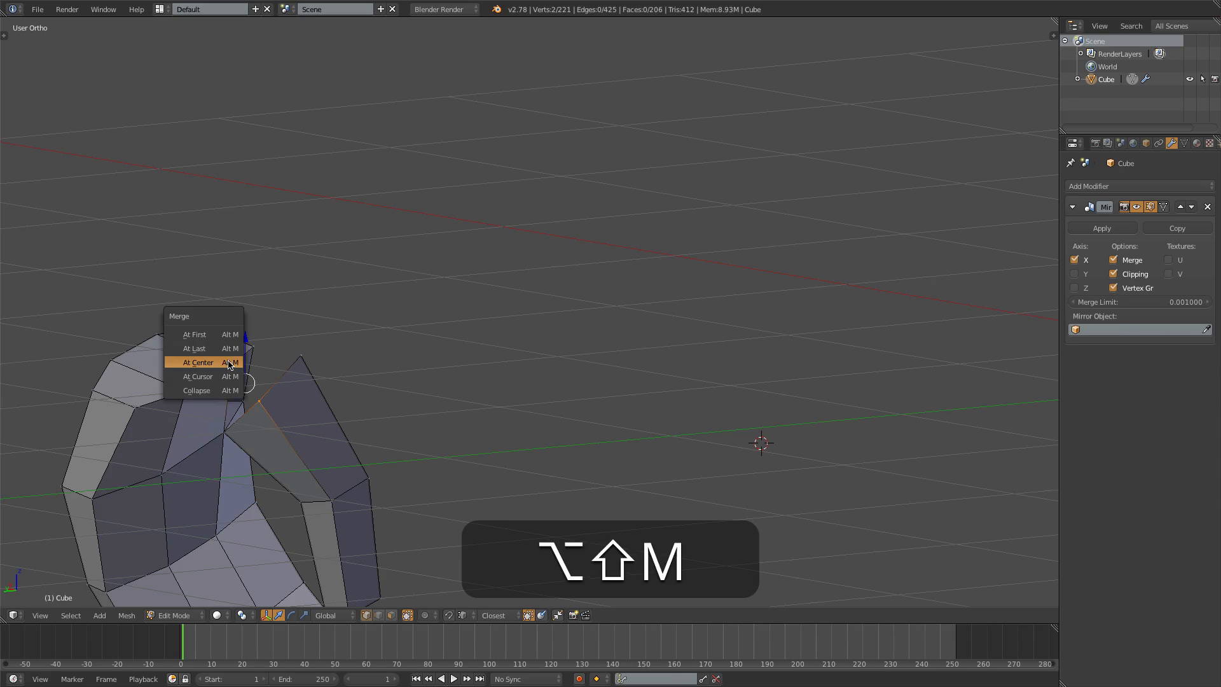
click(215, 357)
Step: Merge the remaining two vertex pairs at their centers to attach the thumb to the hand, and clear the selection
shift+right_click(249, 345)
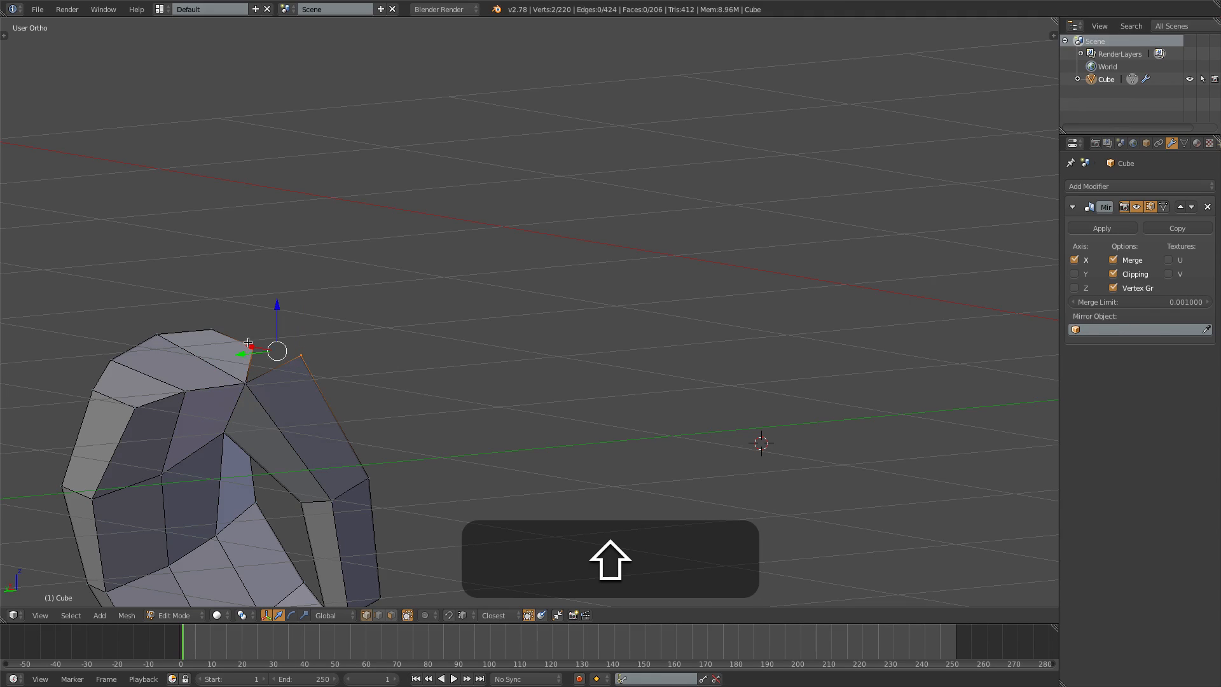
key(alt+m)
click(248, 343)
middle_drag(350, 412, 392, 377)
shift+right_click(486, 339)
key(alt+m)
click(488, 343)
key(a)
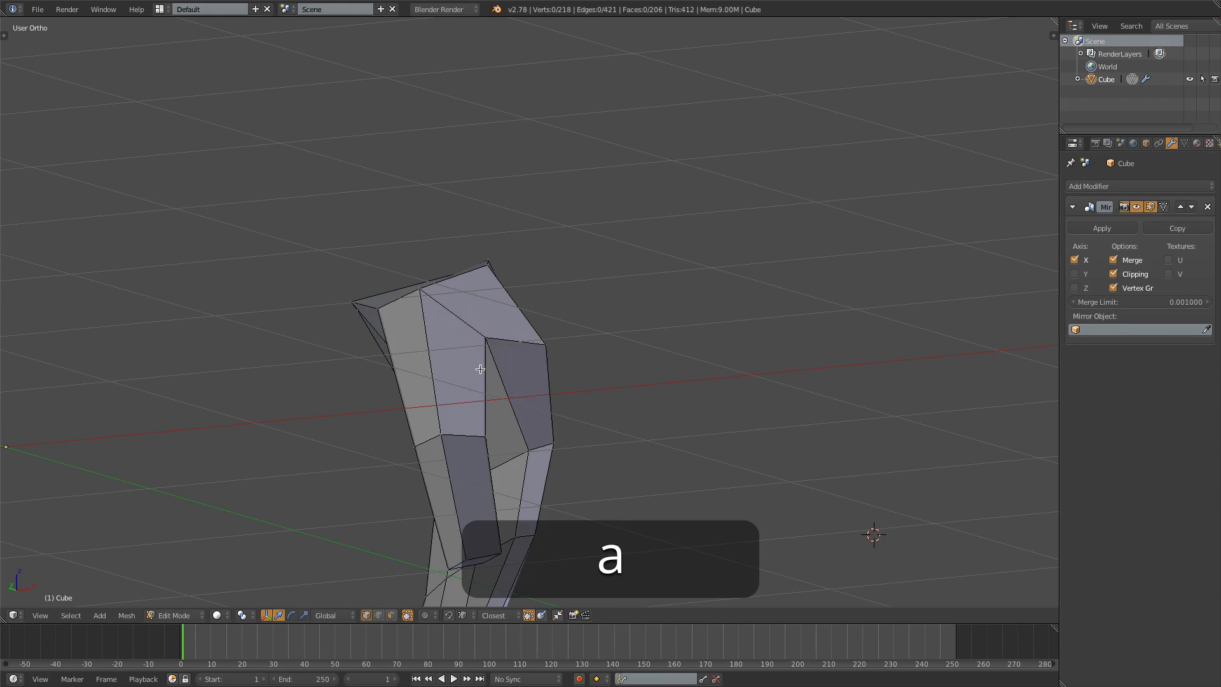
Step: In front wireframe view, move the thumb's middle vertices into line with the reference sketch
scroll(482, 394, down, 3)
mouse_move(512, 414)
middle_down()
mouse_move(422, 409)
mouse_move(537, 411)
middle_up()
key(KP_1)
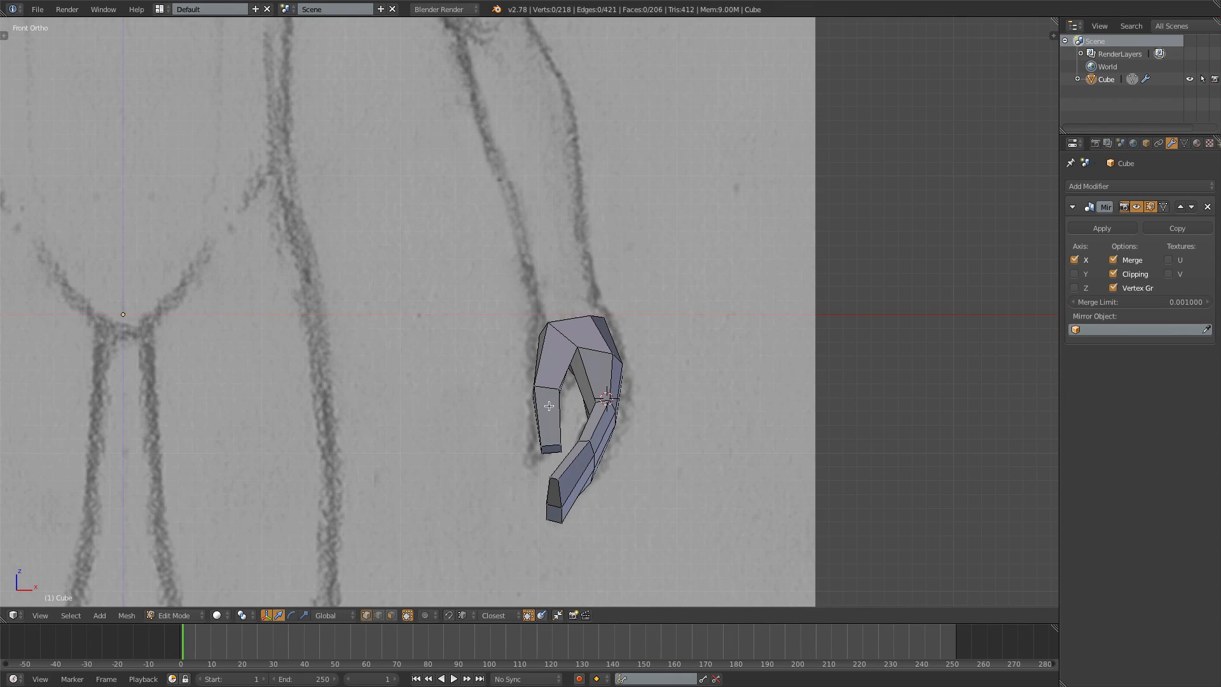
key(z)
key(a)
key(a)
key(g)
drag(557, 402, 566, 456)
click(574, 410)
Step: Select the thumb's tip vertices, scale them narrower, reposition them and return to solid shading
key(a)
key(b)
key(s)
click(576, 467)
key(g)
click(579, 467)
key(z)
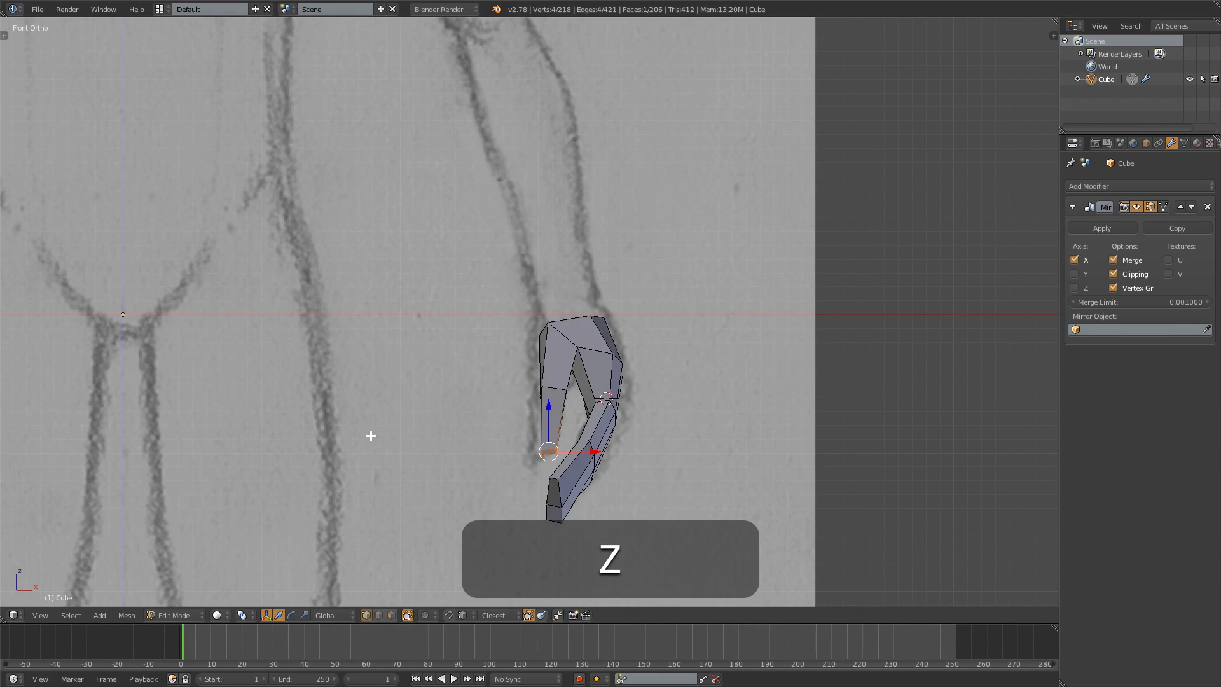
Step: In side wireframe view, box-select the thumb's middle edge, move it to refine the profile and return to solid shading
key(KP_3)
key(z)
key(a)
key(b)
drag(616, 373, 629, 398)
key(g)
click(635, 401)
key(z)
mouse_move(635, 400)
middle_down()
mouse_move(640, 430)
mouse_move(469, 419)
mouse_move(736, 404)
mouse_move(523, 441)
mouse_move(821, 447)
middle_up()
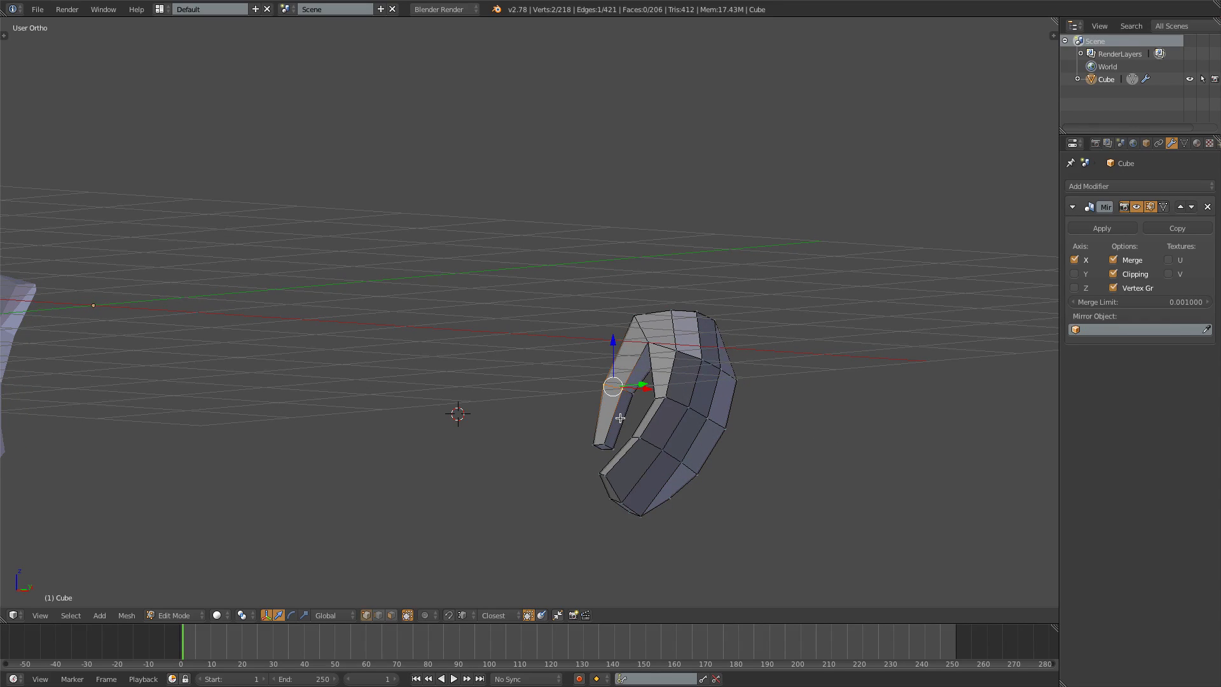
Step: Reveal the hidden body mesh, clear the selection and switch to face selection
key(alt+h)
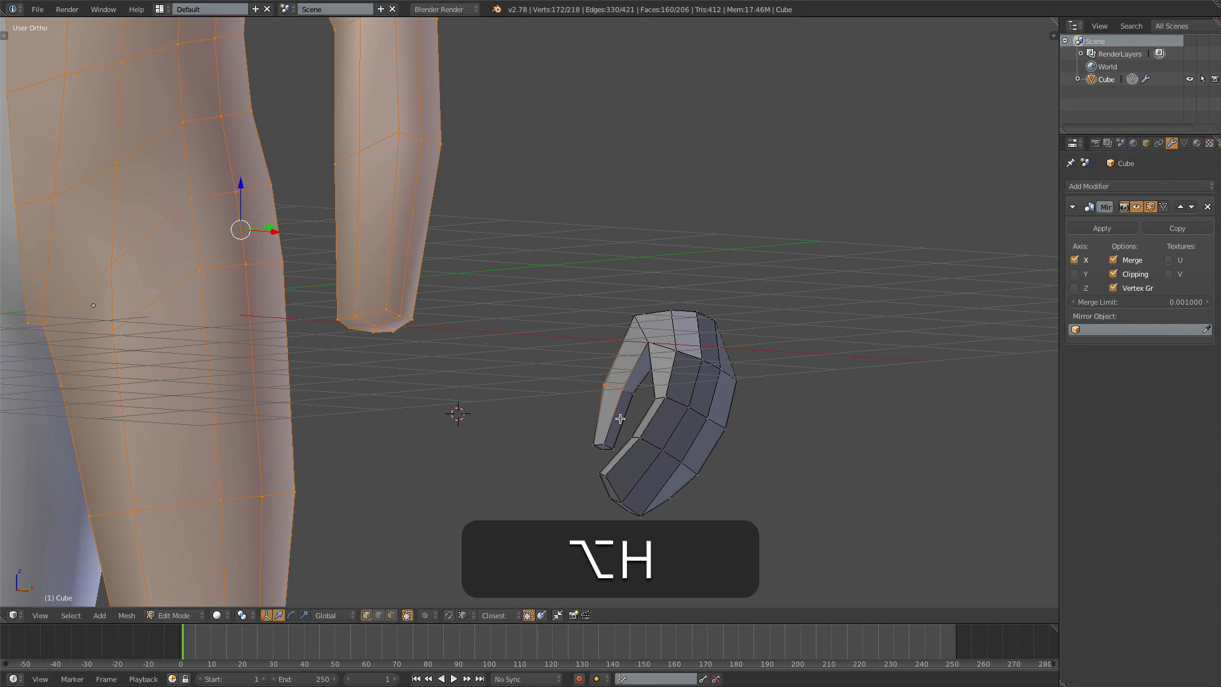
key(a)
key(ctrl+Tab)
click(374, 401)
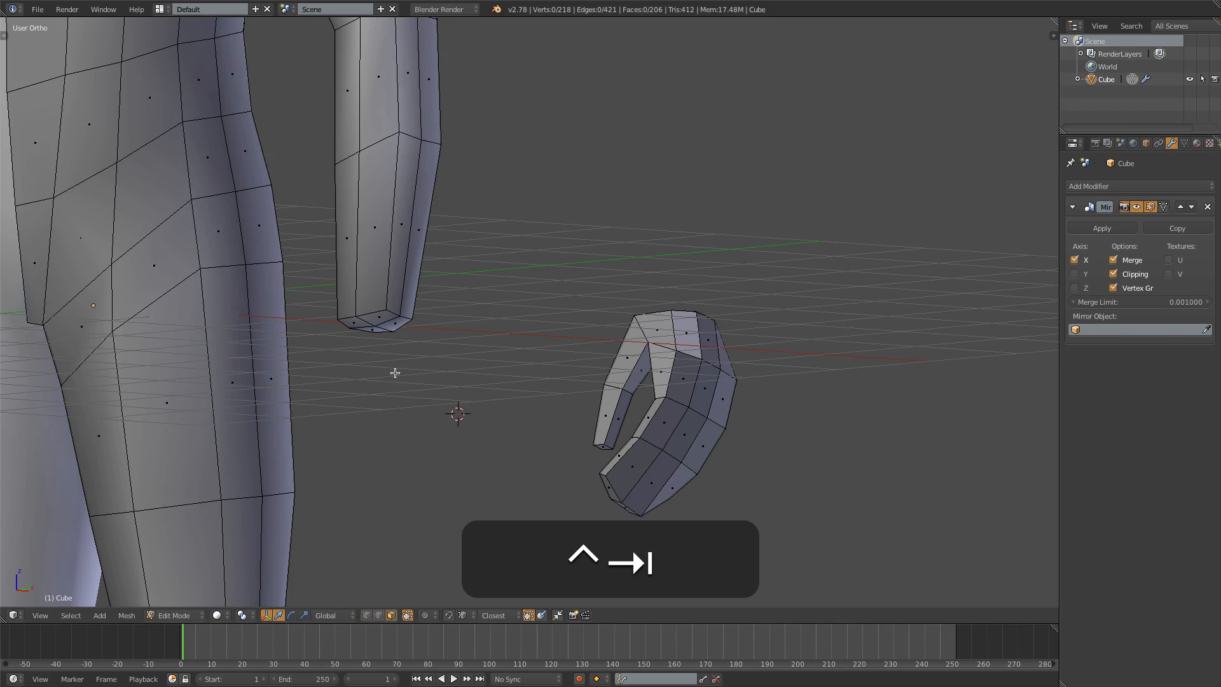
Step: Select the cap faces at the forearm's end and on top of the hand, and delete them
middle_drag(394, 373, 392, 344)
right_click(370, 285)
shift+right_click(356, 273)
shift+right_click(375, 266)
shift+right_click(393, 270)
middle_drag(805, 355, 725, 368)
shift+right_click(678, 360)
shift+right_click(710, 369)
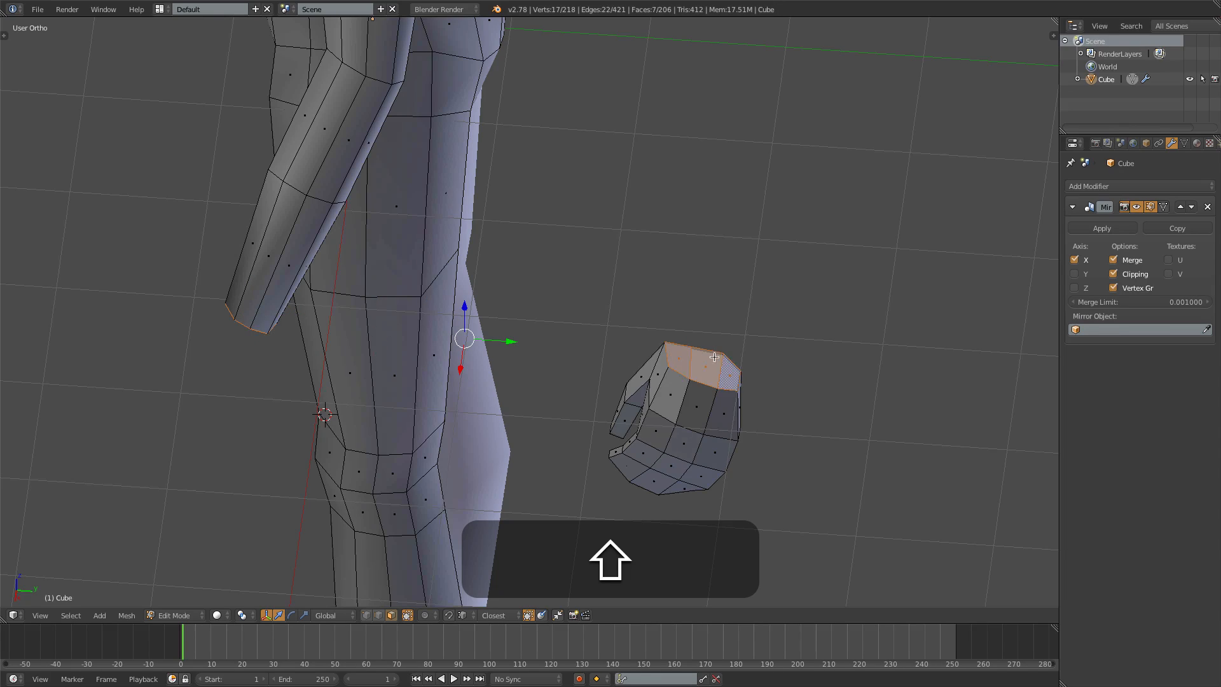
key(shift+x)
click(707, 364)
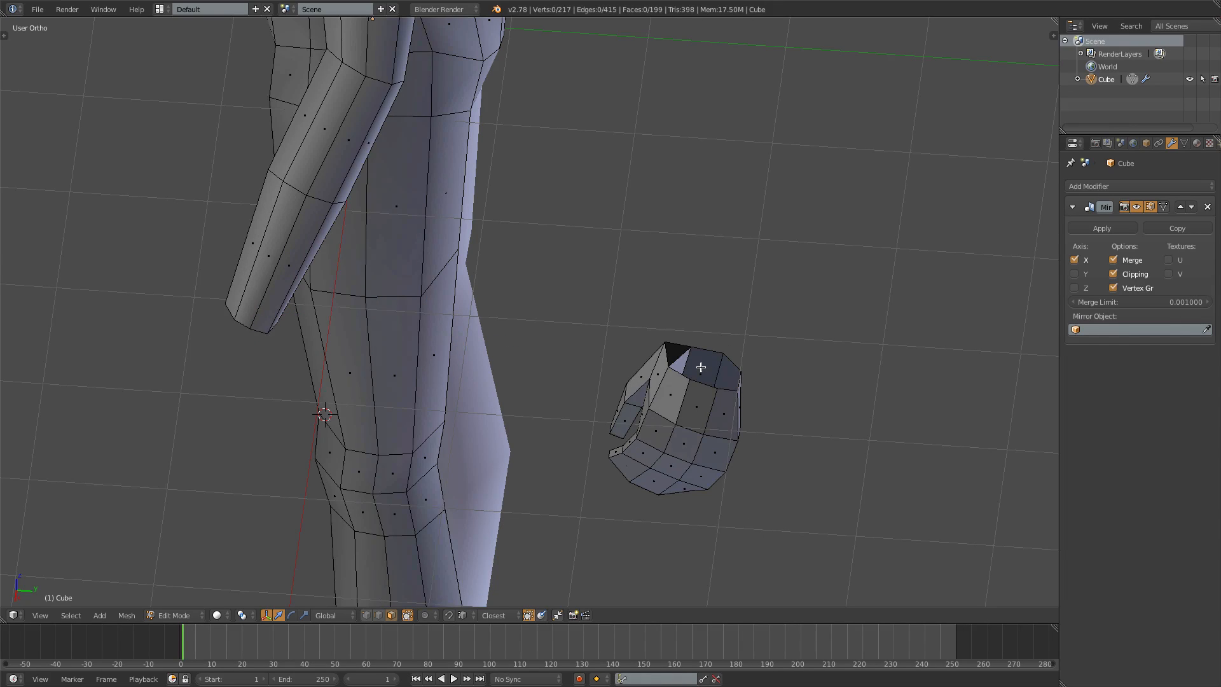
Step: In side view, select the whole linked hand and move it onto the open end of the forearm
key(KP_3)
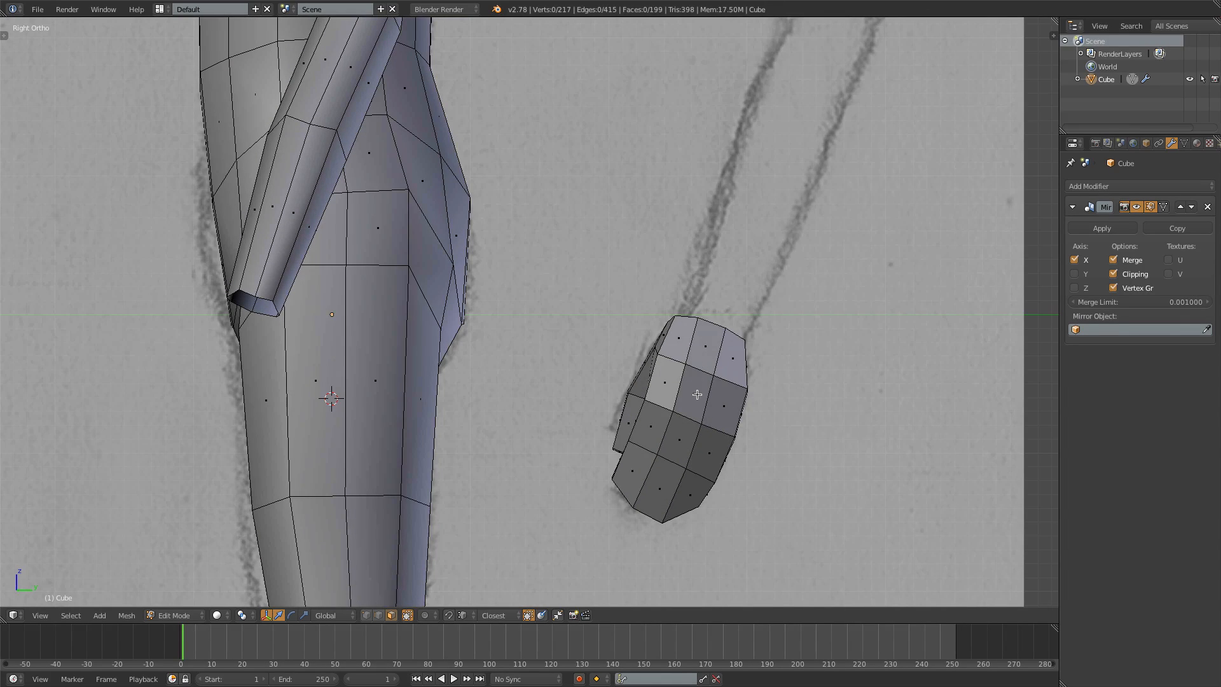
key(l)
key(g)
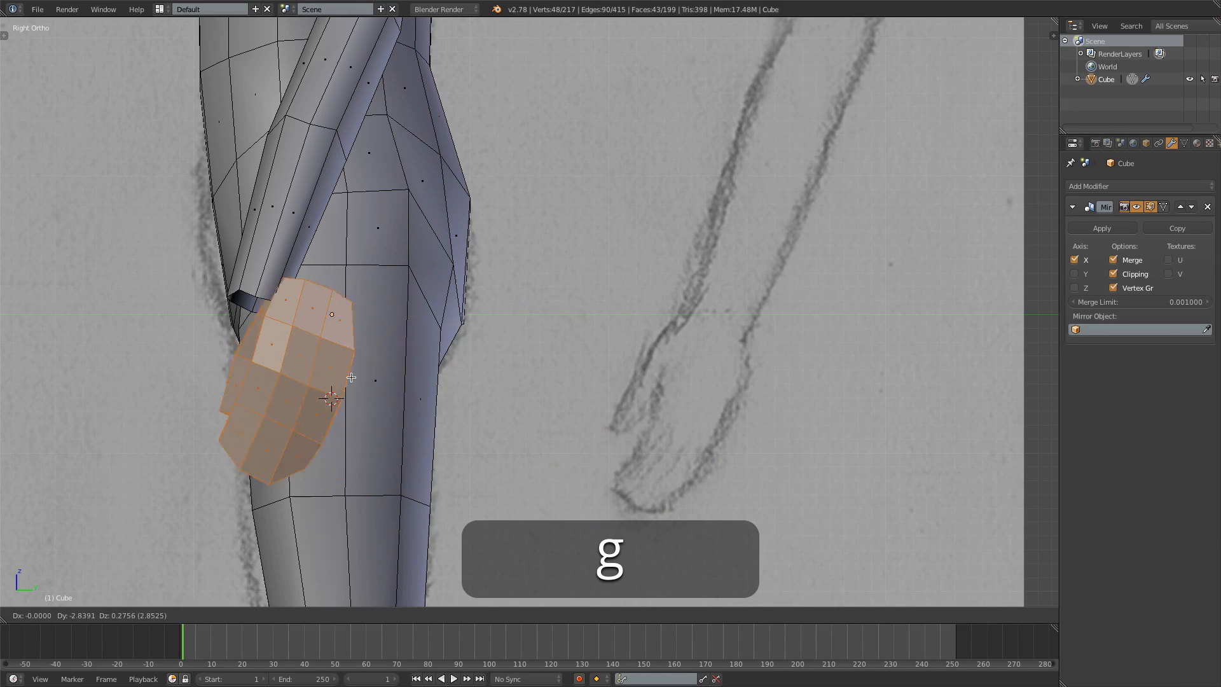
click(305, 394)
Step: Select the open edge loops of the hand and the forearm and connect them with Bridge Edge Loops
key(ctrl+Tab)
click(287, 361)
middle_drag(280, 311, 285, 355)
alt+right_click(265, 359)
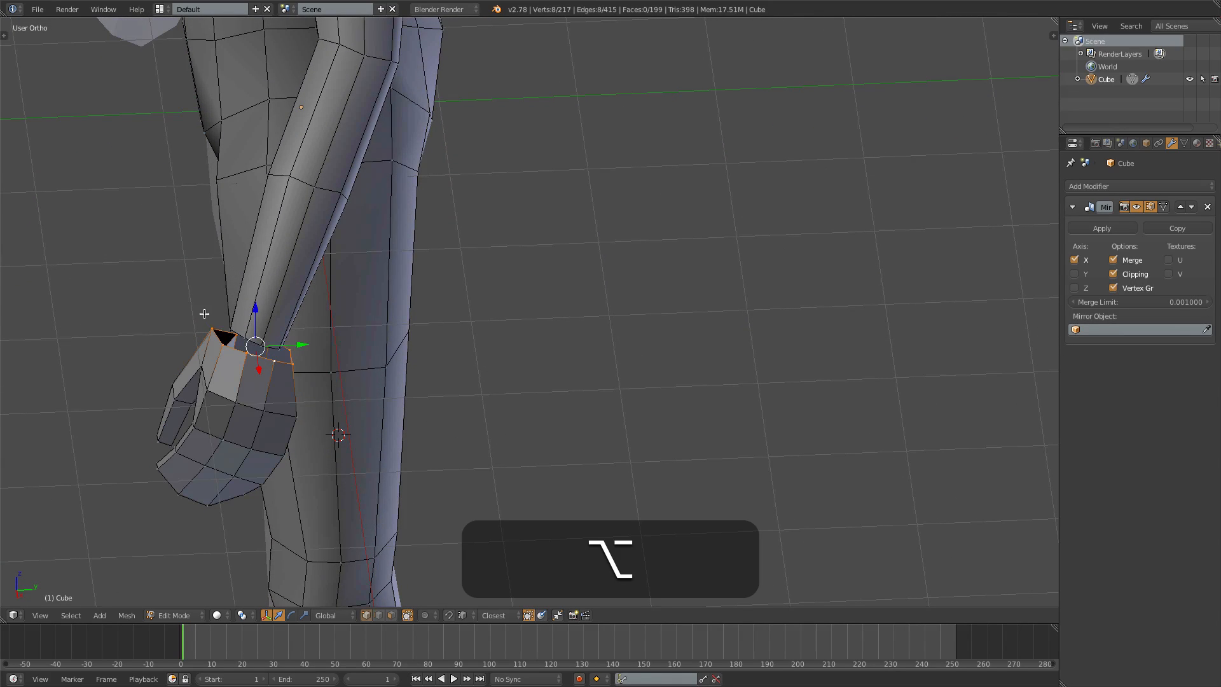
middle_drag(290, 358, 267, 334)
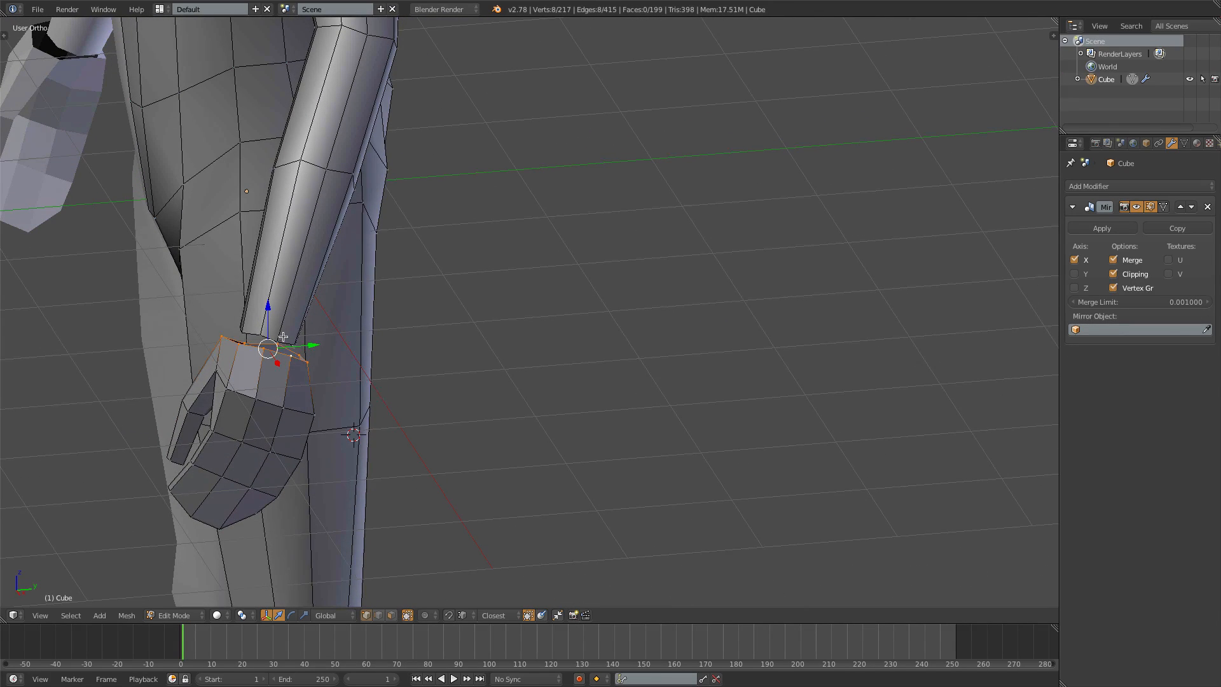
alt+shift+right_click(262, 329)
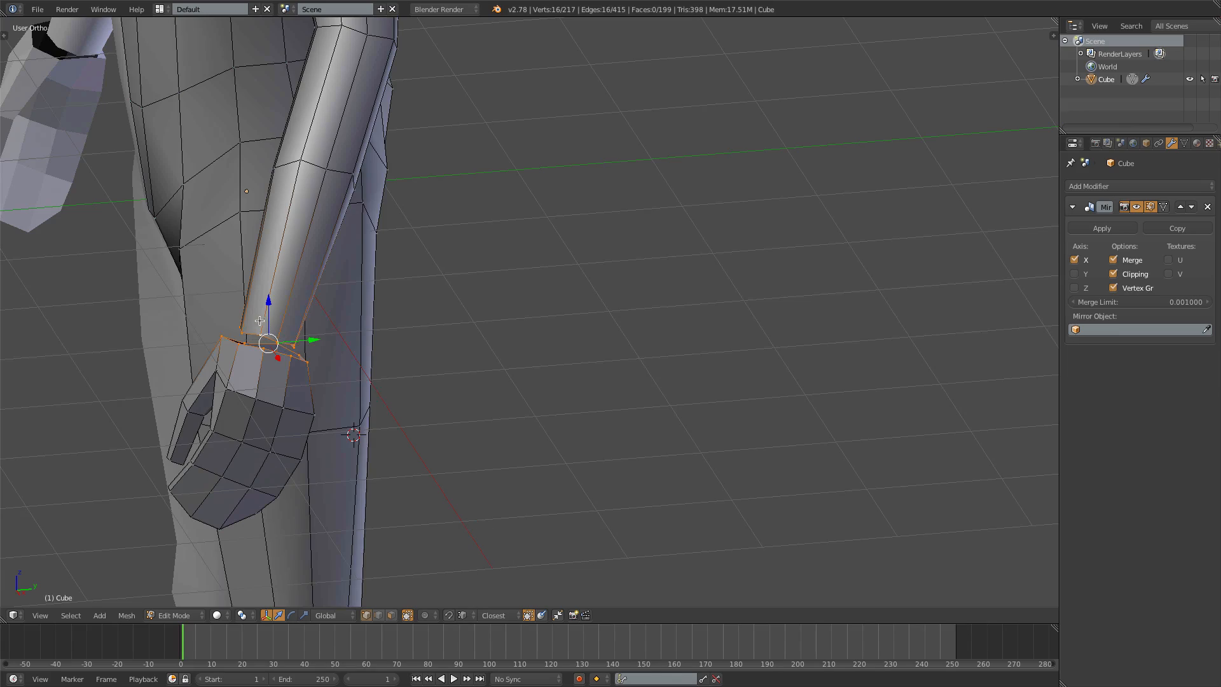
middle_drag(271, 349, 388, 344)
key(space)
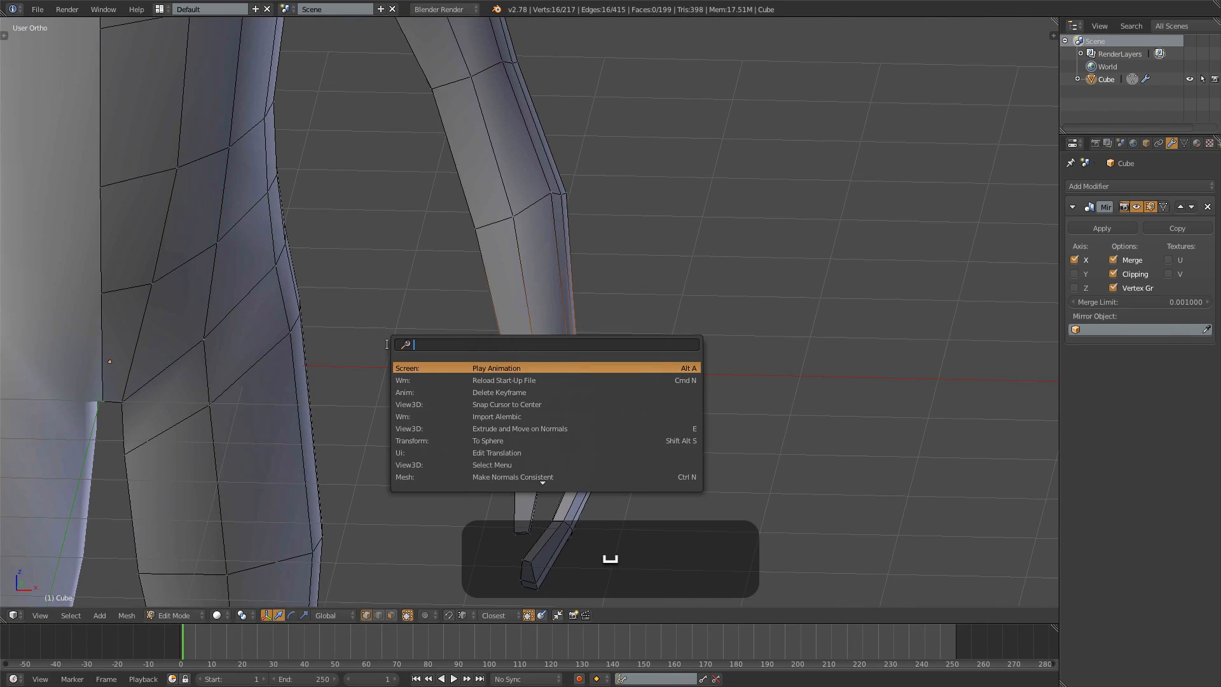
text(brid)
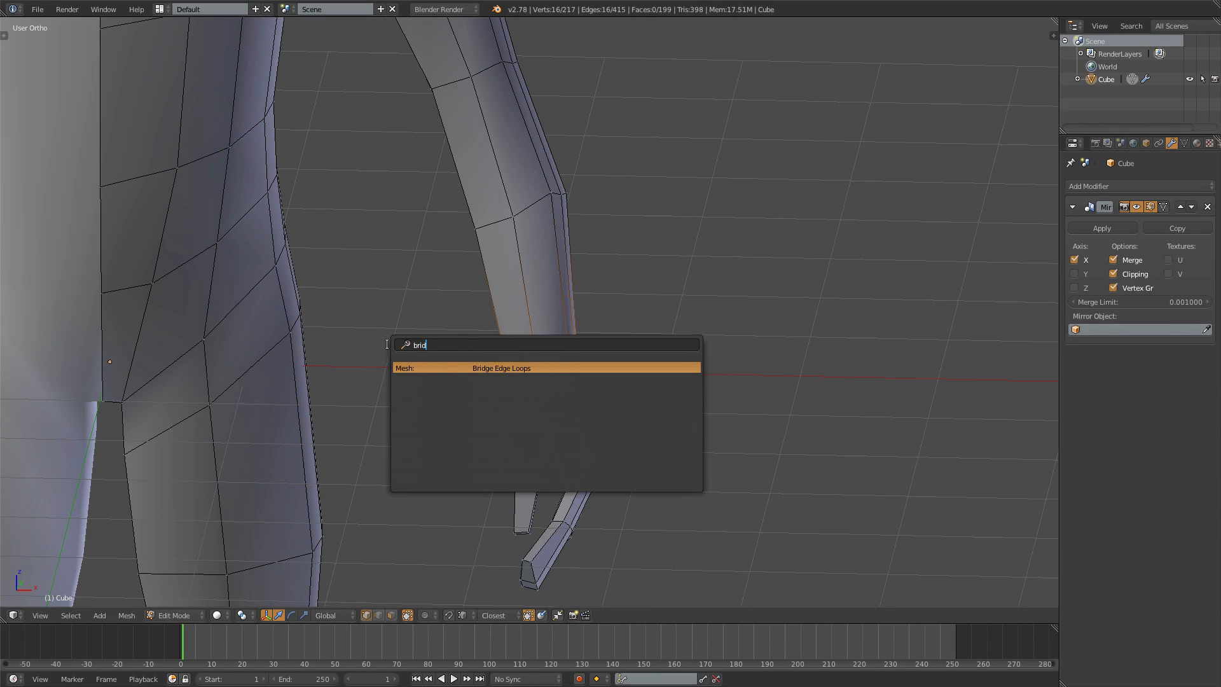
key(Return)
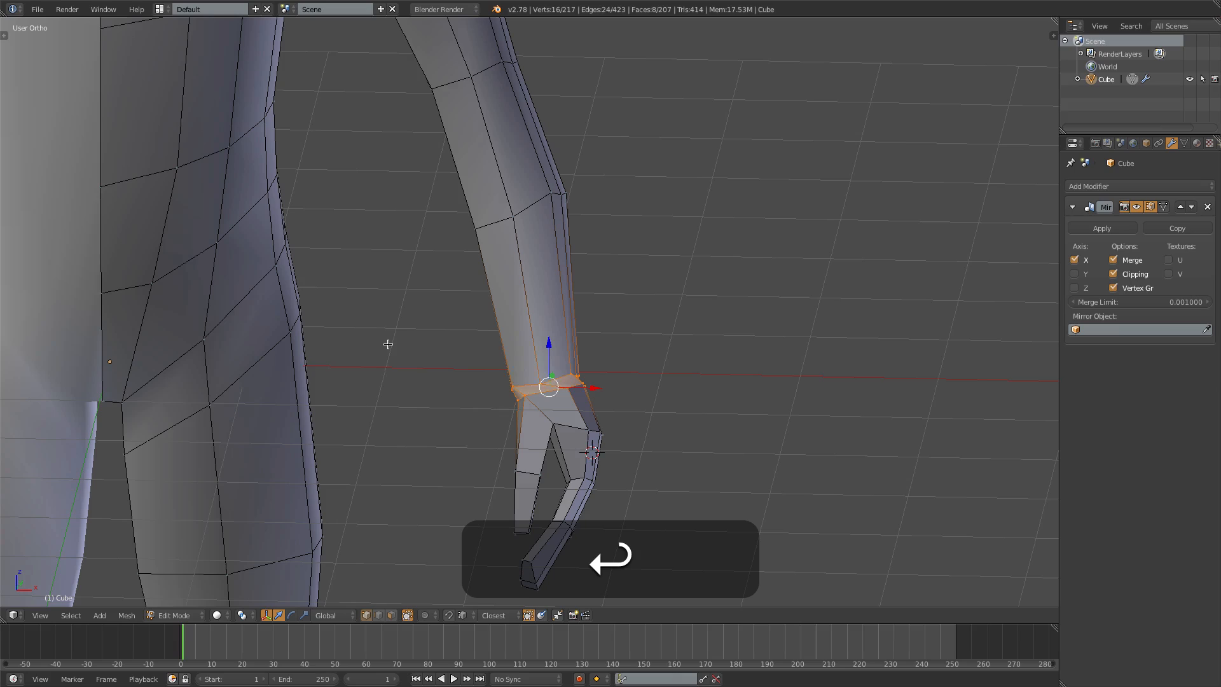
Step: Select the edge loop at the forearm's end, rotate it freely and nudge it into line with the wrist
alt+right_click(544, 392)
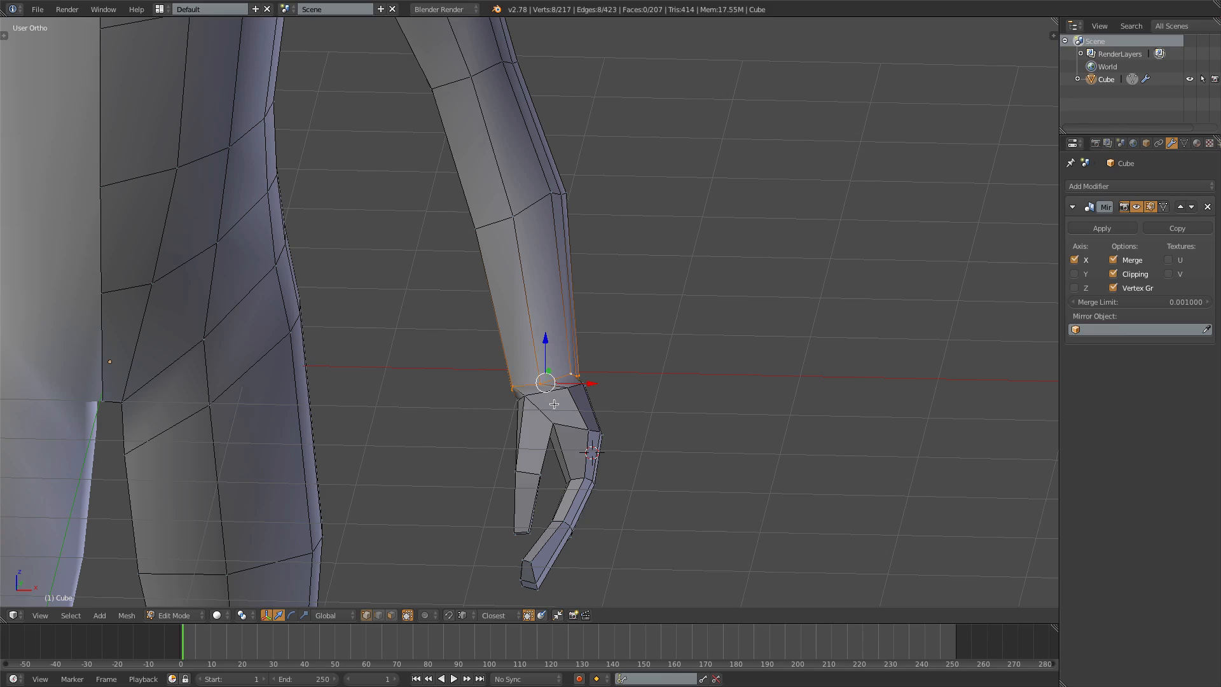
key(r)
key(r)
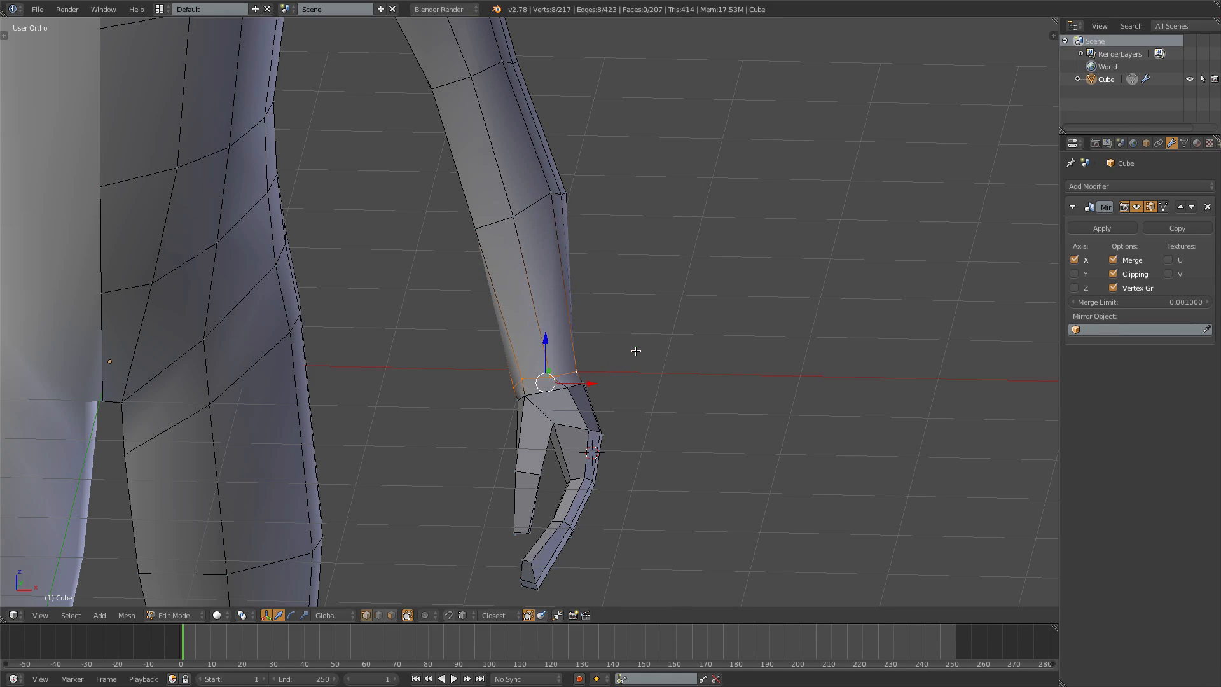
click(635, 351)
key(g)
click(637, 345)
Step: Reposition a vertex at the back of the hand's wrist and one on the forearm's inner edge
right_click(573, 386)
key(g)
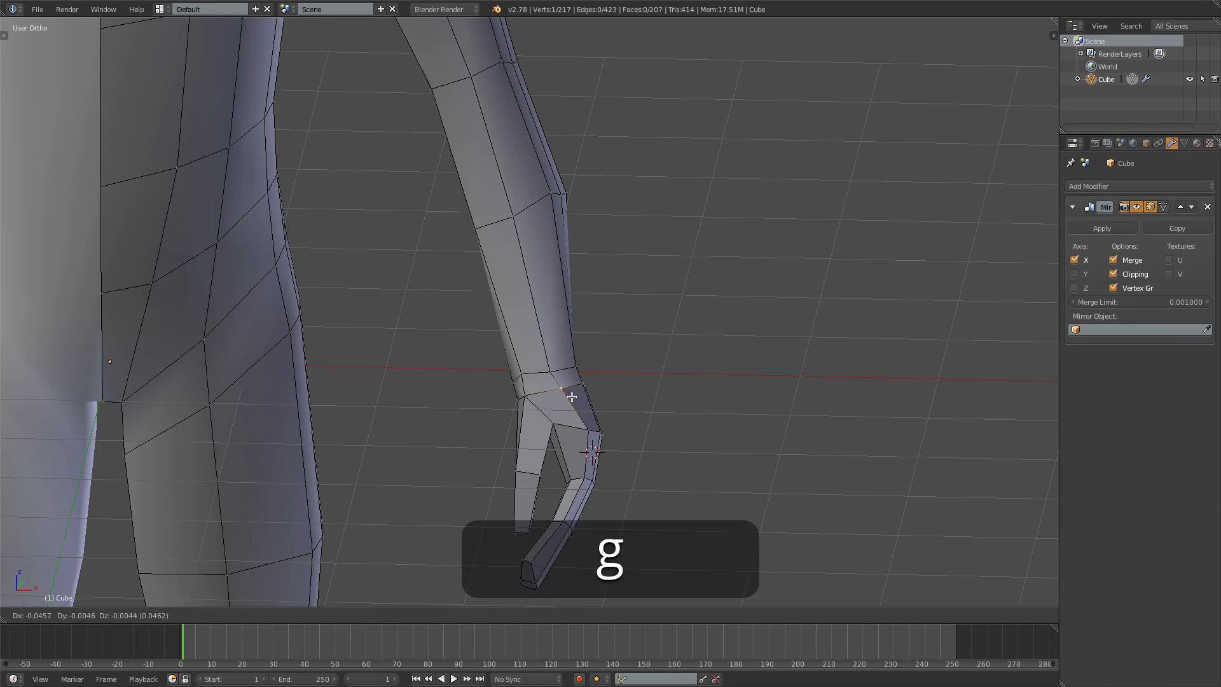
click(575, 386)
key(g)
click(485, 243)
right_click(483, 229)
key(g)
click(485, 225)
Step: Adjust the inner-edge vertices near the elbow and at the wrist to smooth the arm's outline
right_click(433, 89)
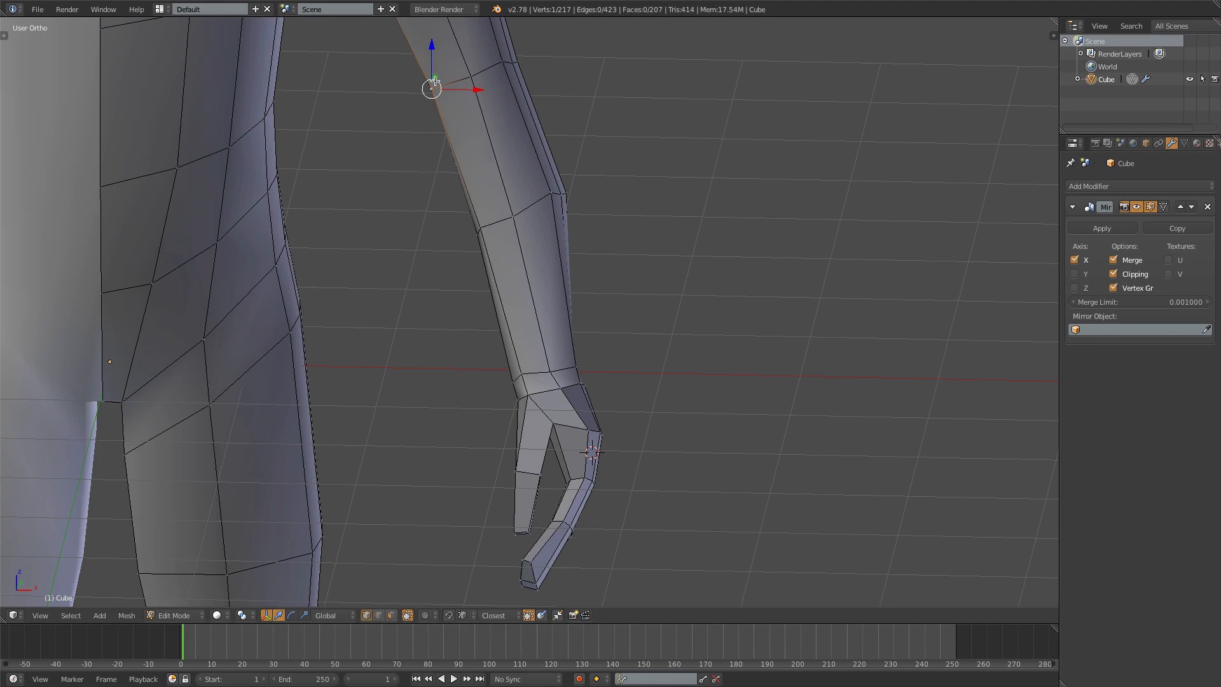
key(g)
click(439, 96)
right_click(509, 374)
key(g)
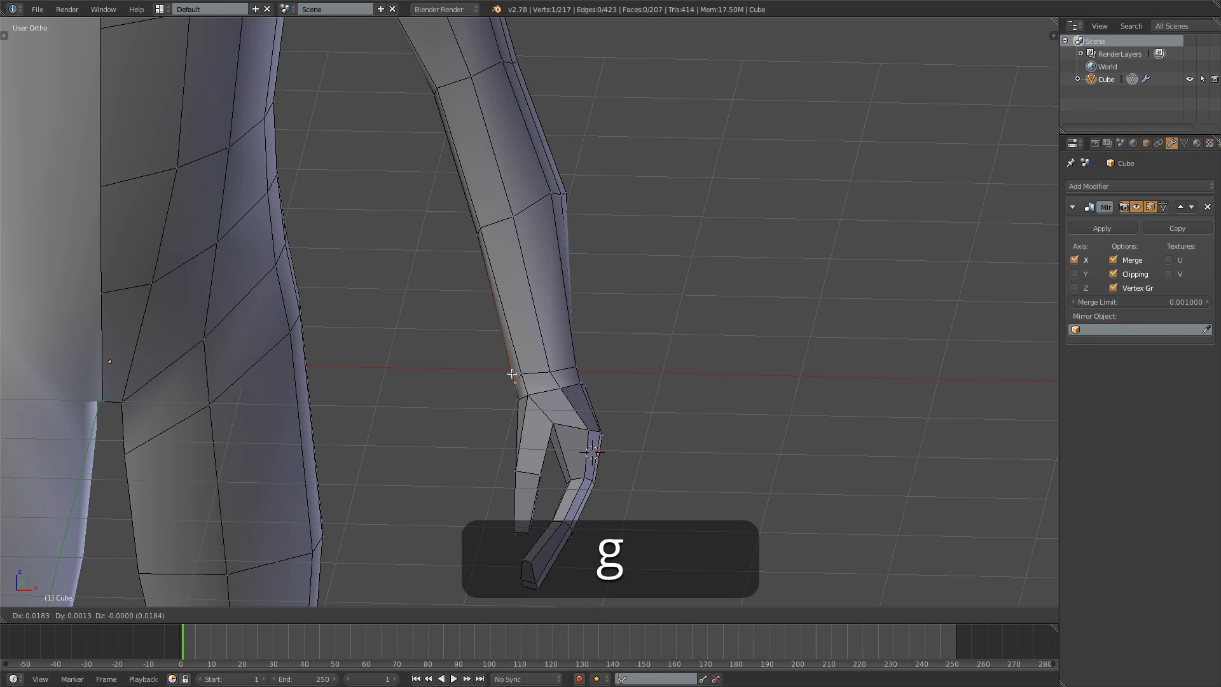
click(508, 374)
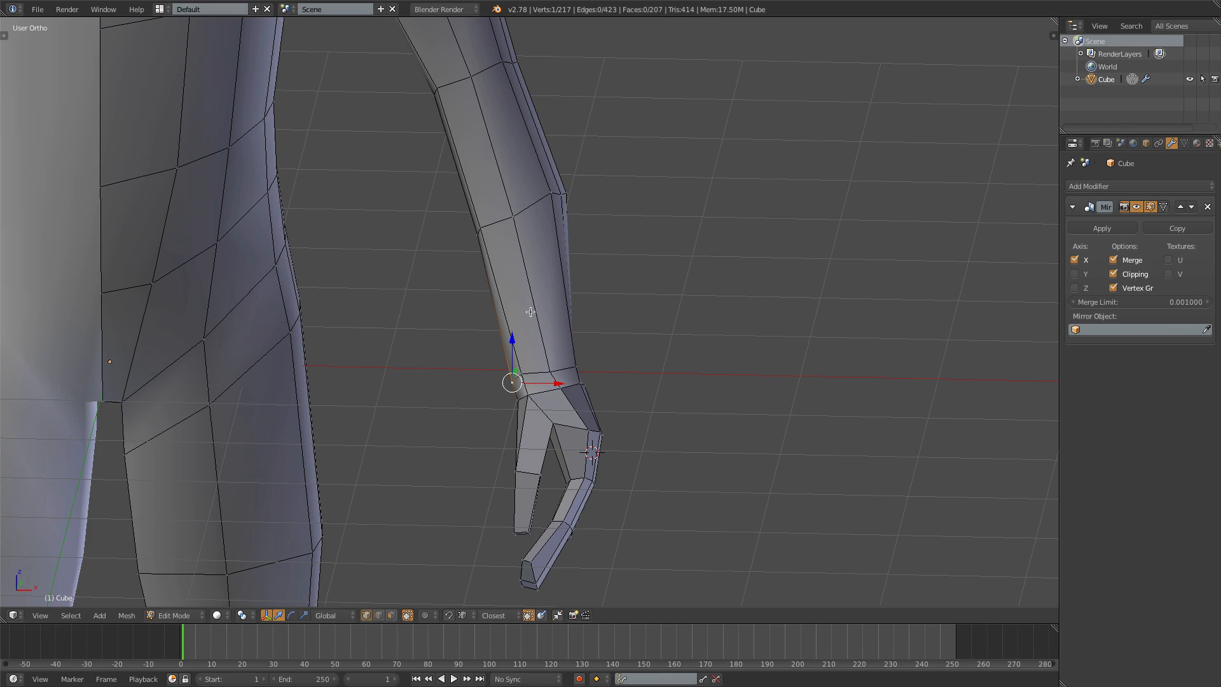
Step: Apply Shade Smooth to the entire mesh and leave Edit Mode
key(a)
key(w)
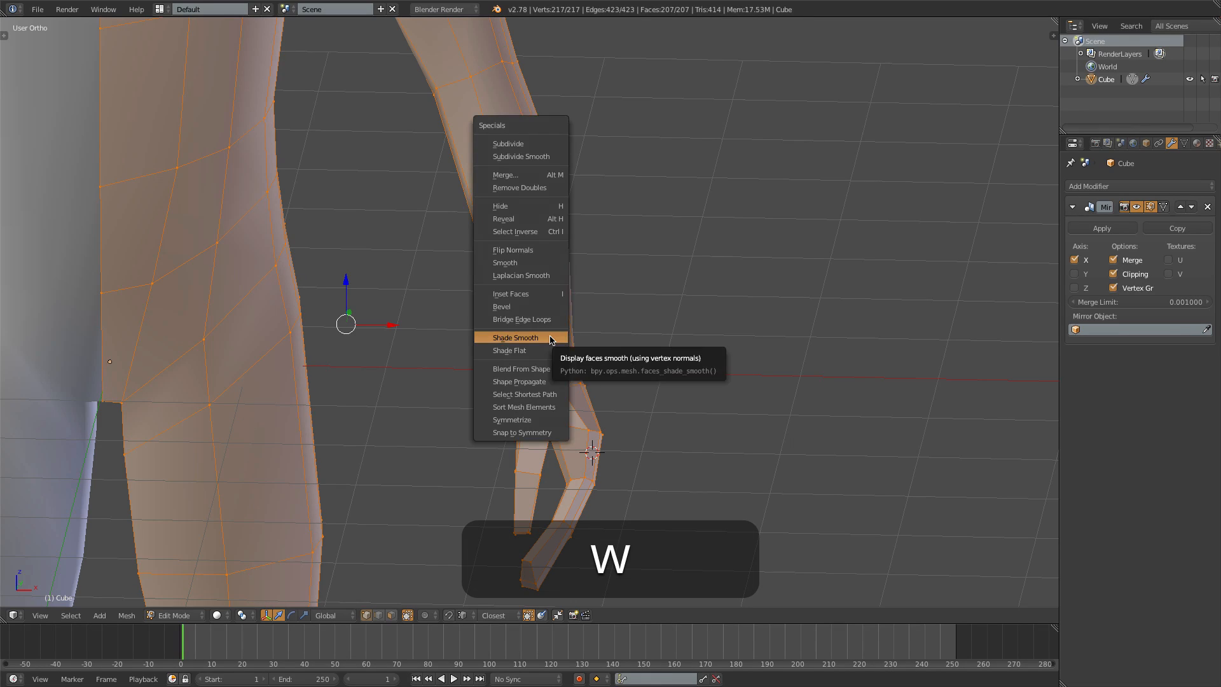
click(526, 338)
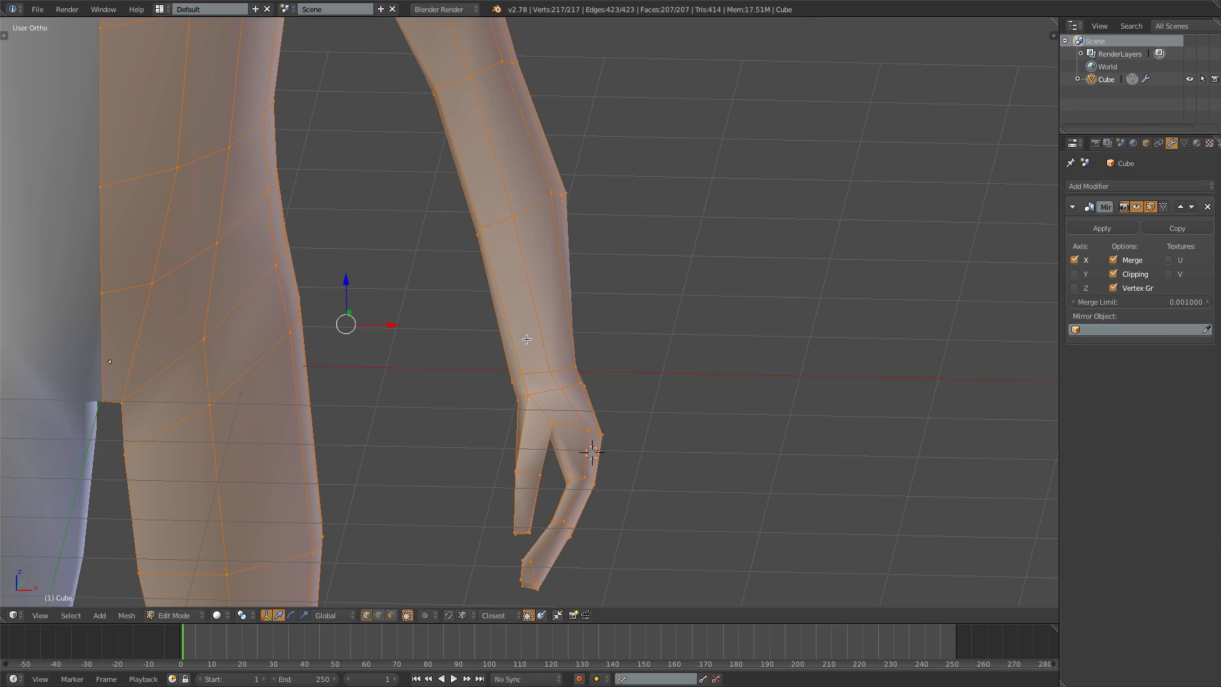
key(Tab)
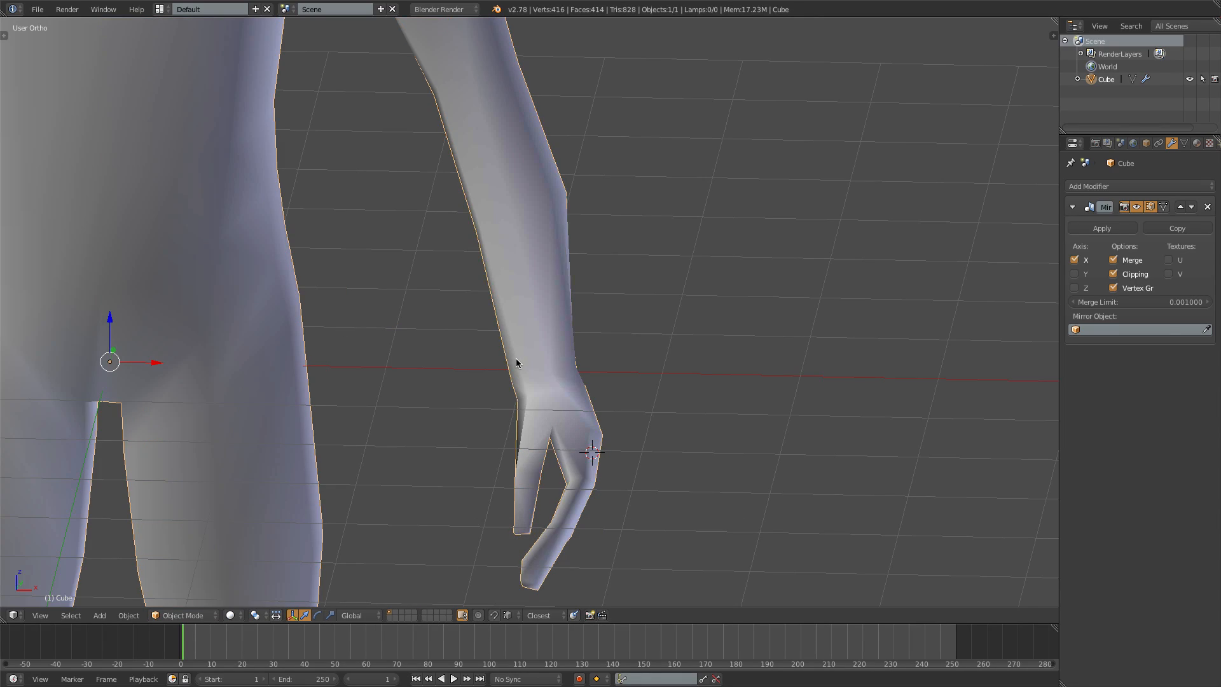
Step: In front view, edit the mesh again and move vertices at the thumb's base, middle joint and tip to match the sketch
middle_drag(505, 376, 918, 368)
scroll(431, 358, down, 5)
key(KP_1)
scroll(538, 311, up, 5)
key(Tab)
right_click(553, 309)
key(g)
click(547, 310)
right_click(548, 376)
key(g)
click(557, 375)
right_click(542, 431)
key(g)
click(559, 431)
scroll(448, 479, down, 3)
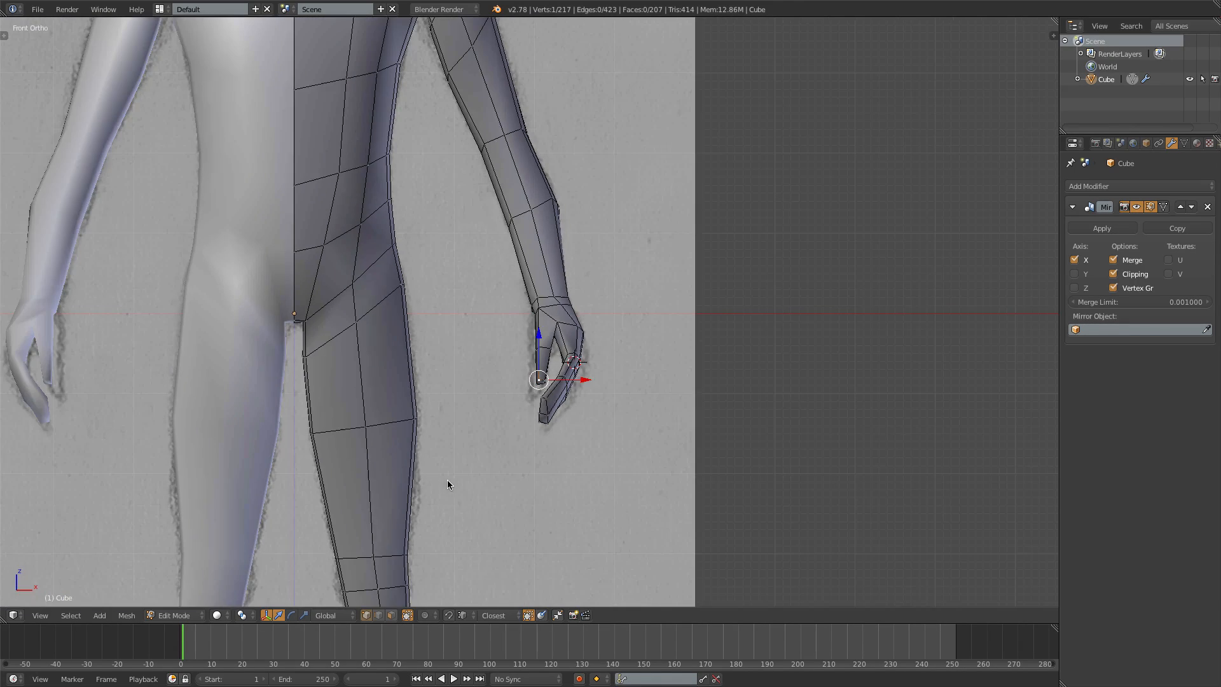
Step: Add a cube at the right-hand foot of the front sketch, scale it down and widen it along X to the foot's width
shift+middle_drag(486, 417, 561, 26)
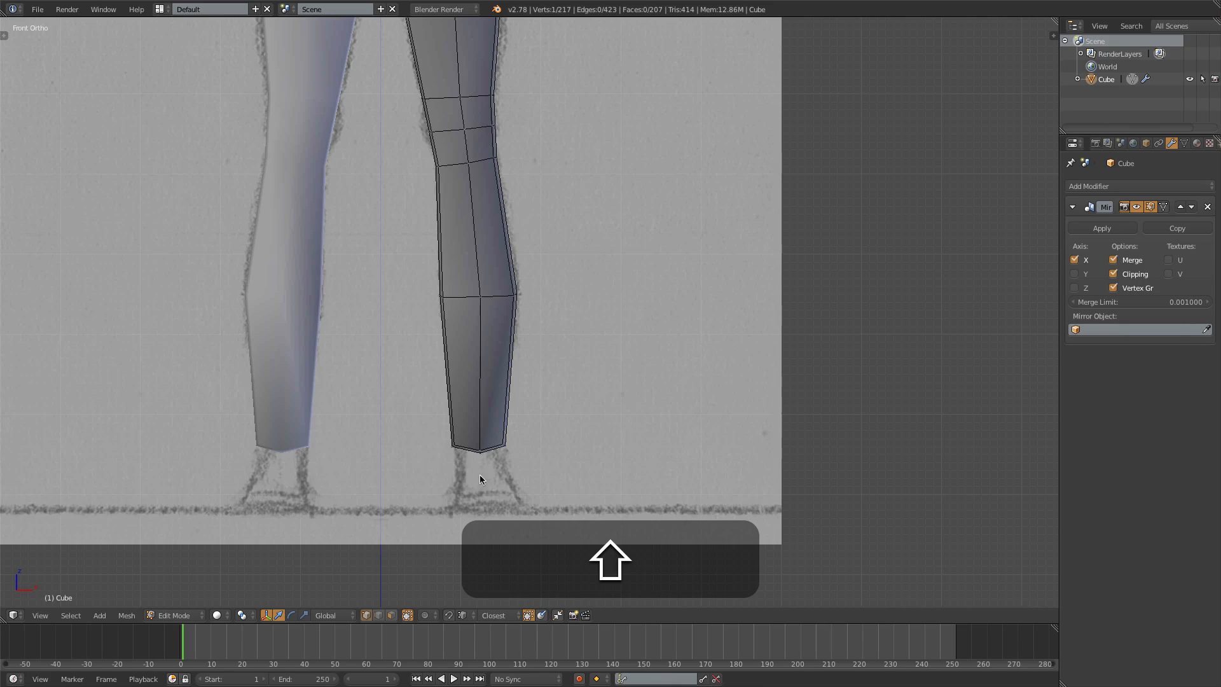
click(488, 493)
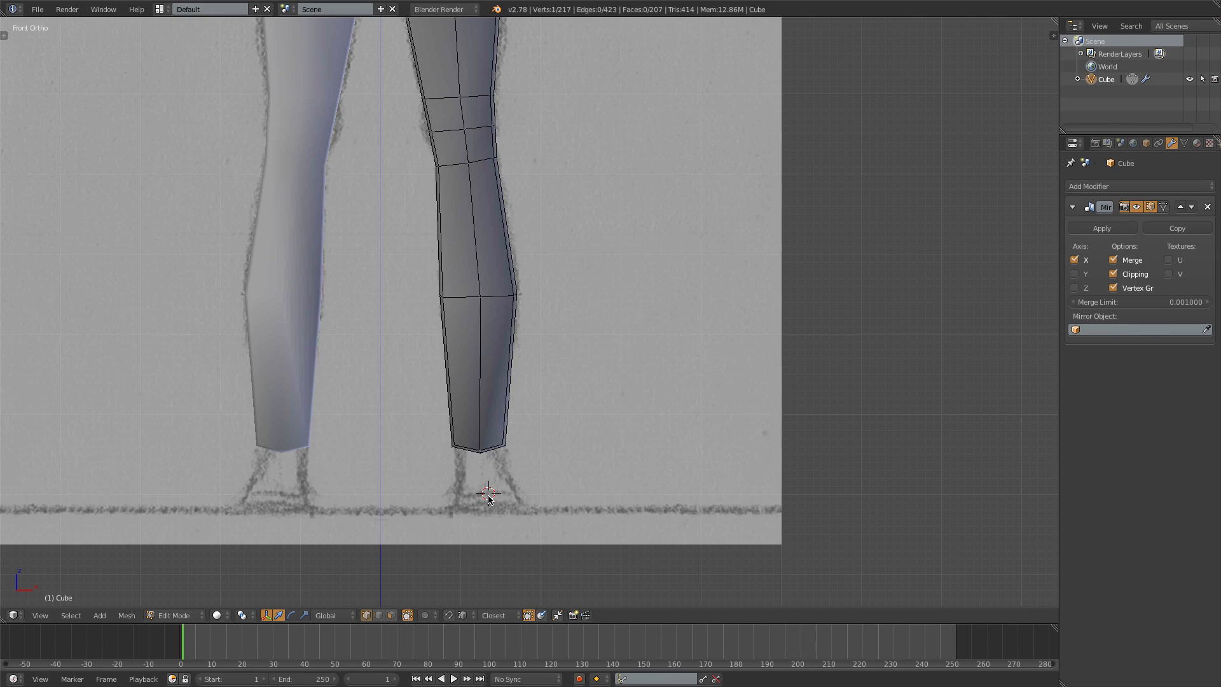
key(shift+a)
click(489, 495)
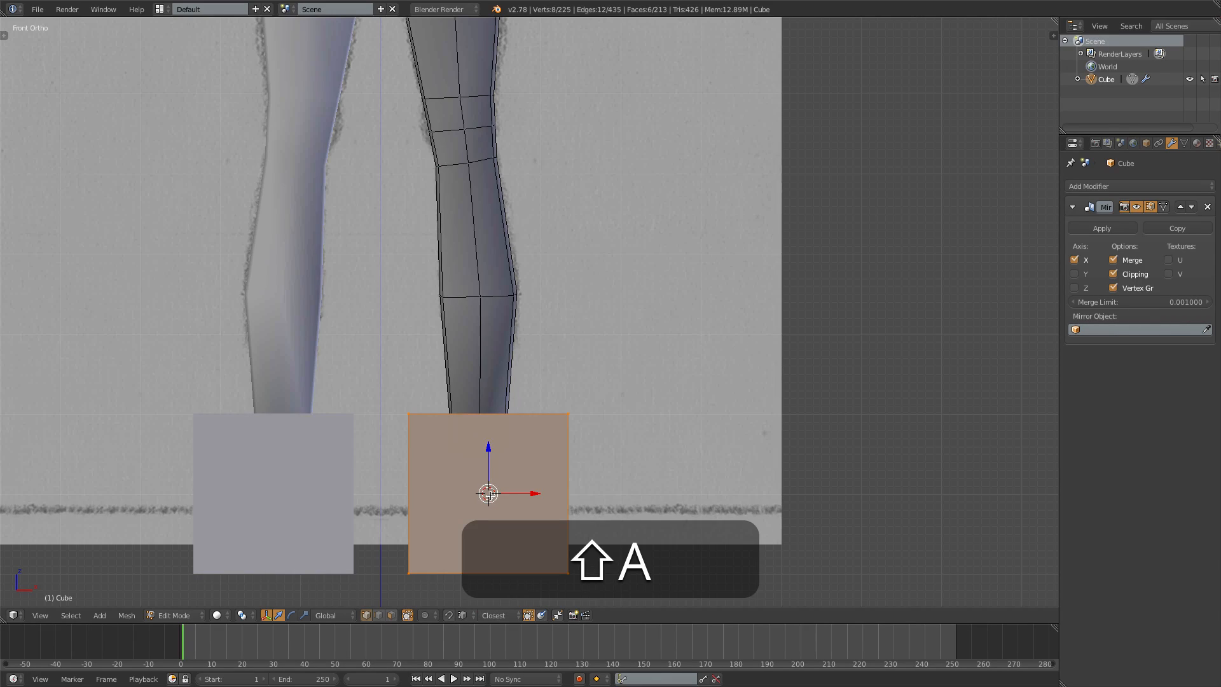
key(s)
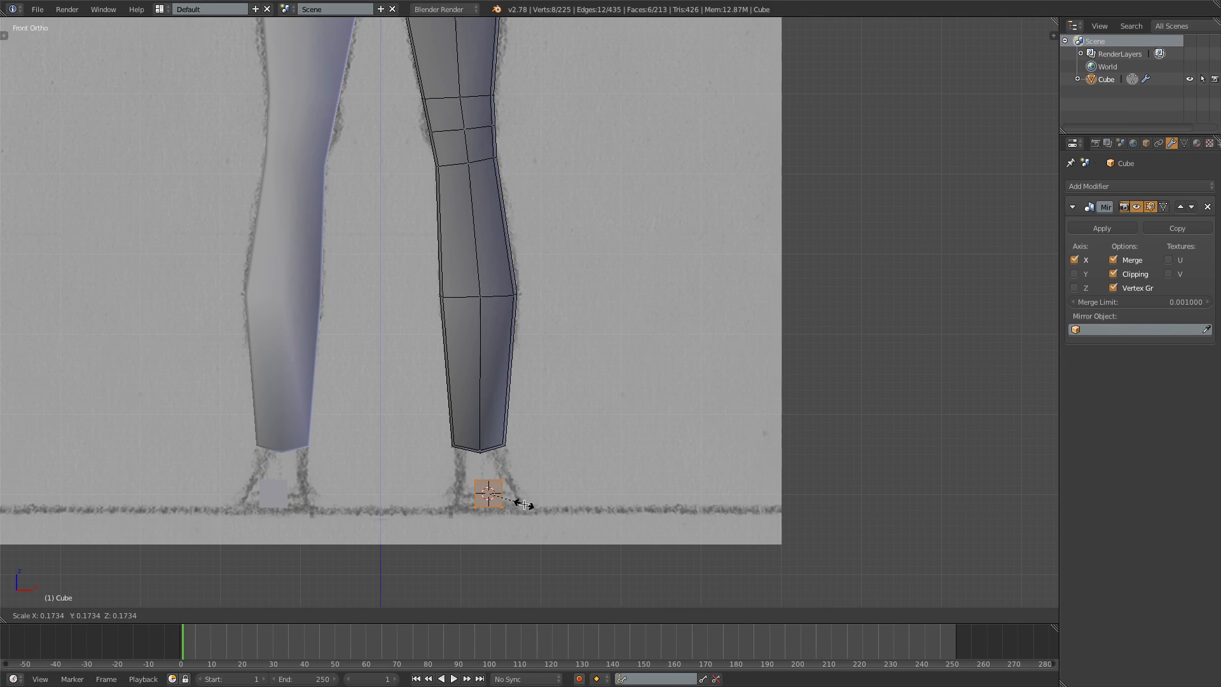
click(537, 501)
key(s)
key(x)
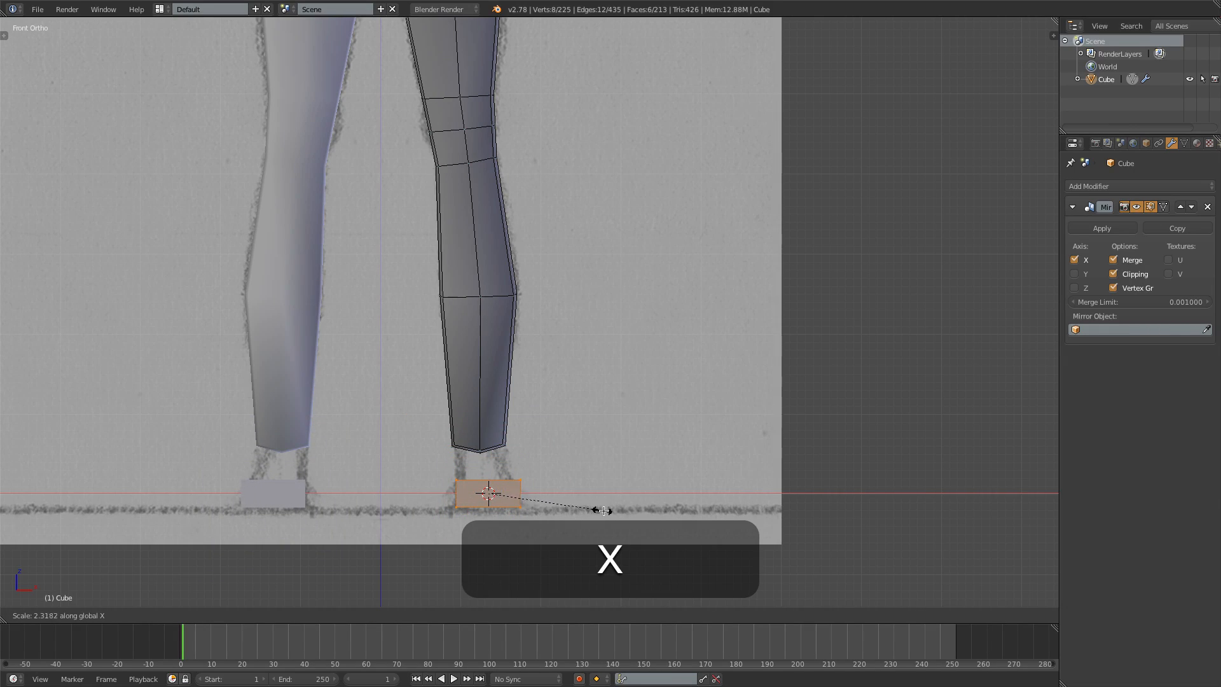
click(617, 513)
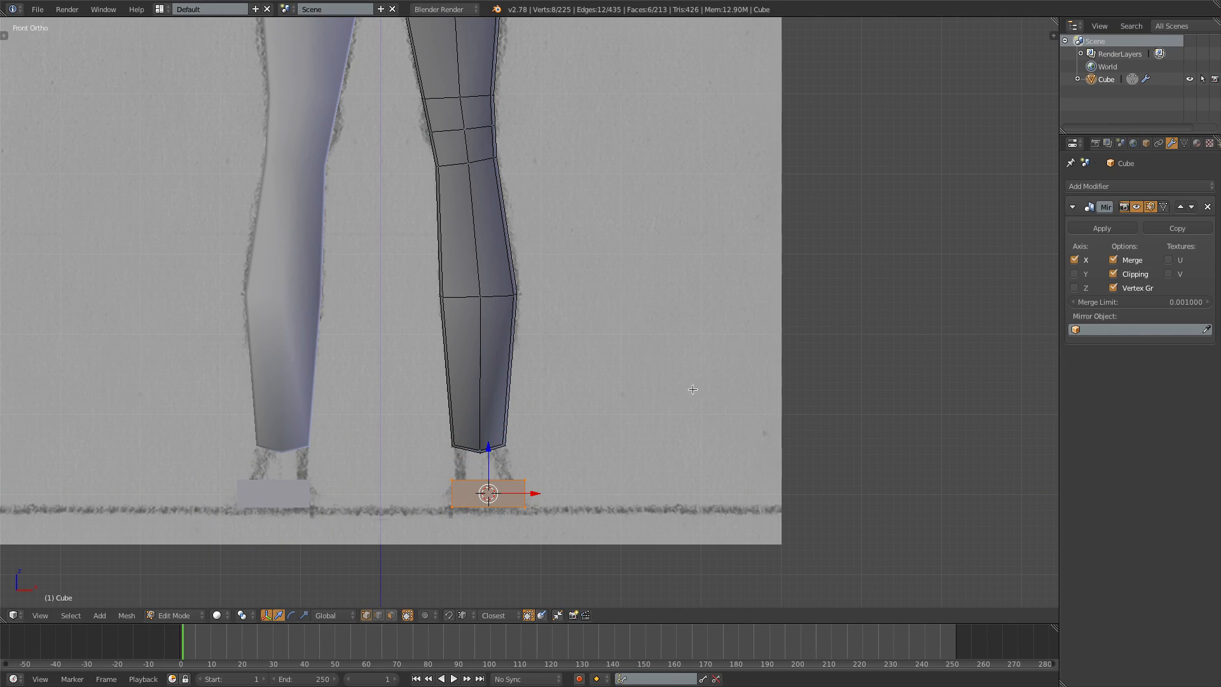
Step: In right view, select the cube's front face in wireframe and move it forward to the tip of the sketched toes
key(KP_3)
key(z)
key(a)
key(b)
drag(396, 474, 407, 522)
key(g)
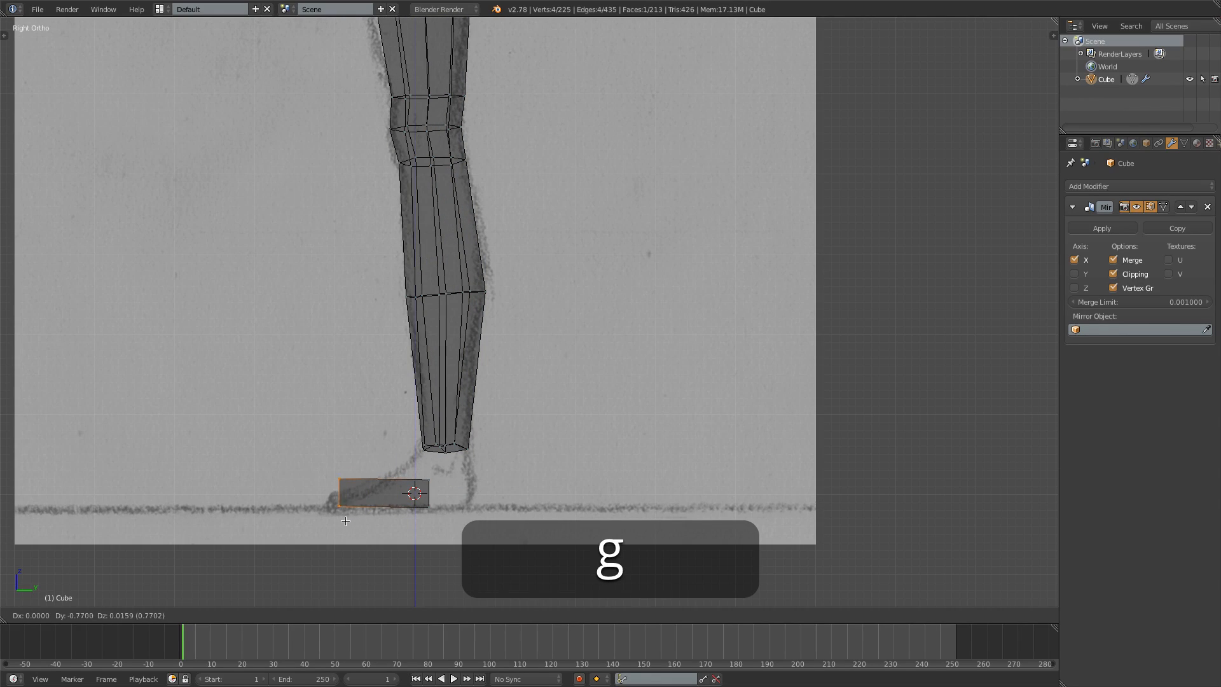
click(336, 522)
Step: Lower the foot block's upper front edge to the toe height and move its rear face back to the sketched heel
key(a)
key(b)
key(g)
drag(321, 459, 442, 517)
click(352, 499)
key(a)
key(b)
key(g)
click(452, 513)
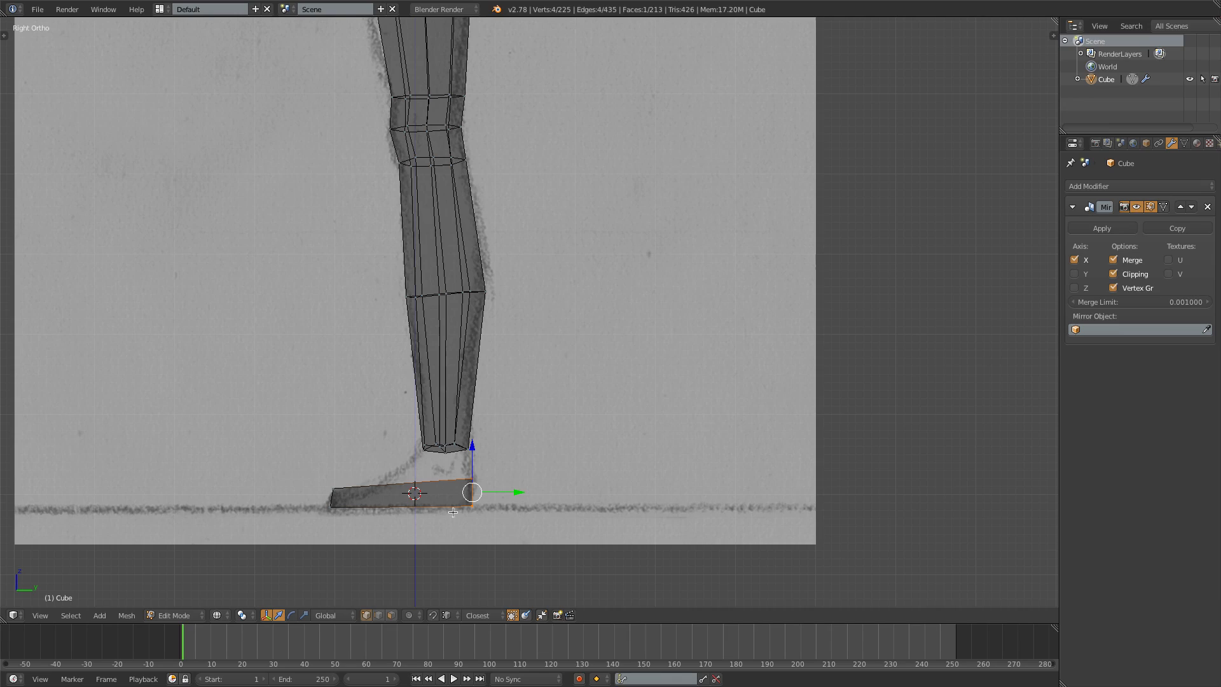
Step: Add a loop cut across the middle of the foot block and raise its upper edge to the sketched instep
key(ctrl+r)
click(396, 491)
right_click(396, 491)
key(a)
key(b)
drag(390, 475, 427, 516)
key(g)
click(424, 472)
key(a)
key(b)
key(g)
click(429, 518)
Step: Select the heel's rear face, narrow it along X and return to solid shading
key(a)
key(b)
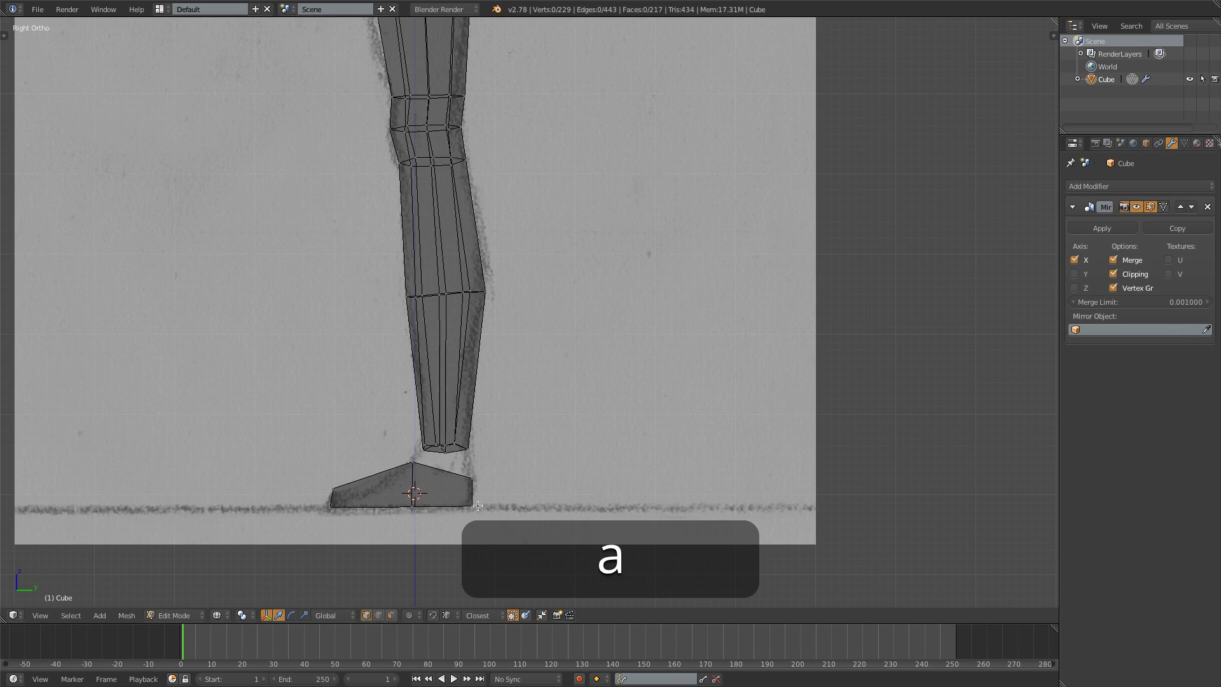
drag(456, 467, 483, 512)
middle_drag(483, 512, 457, 513)
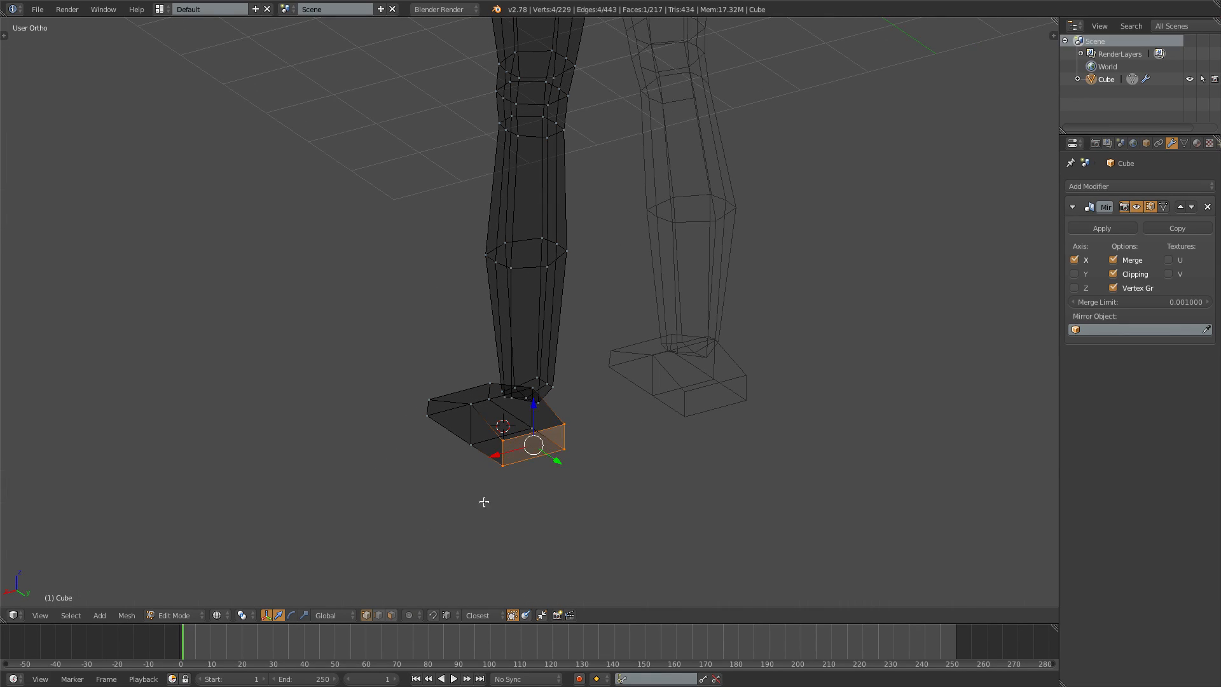
key(s)
key(x)
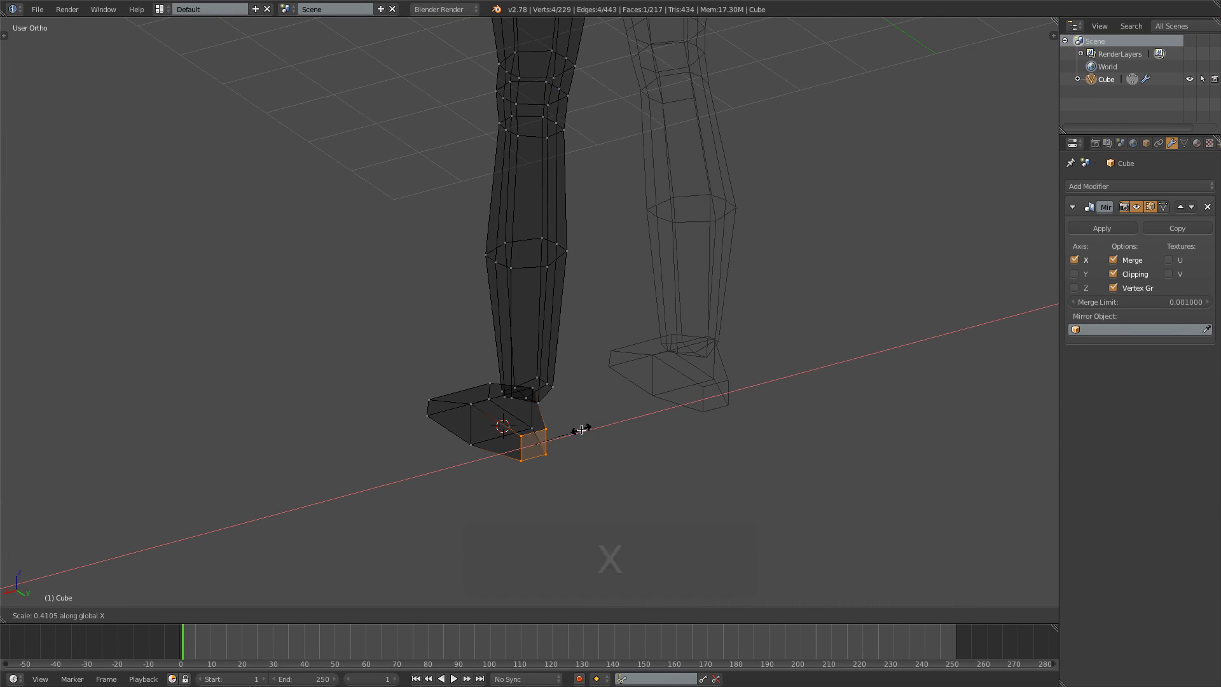
click(589, 430)
key(z)
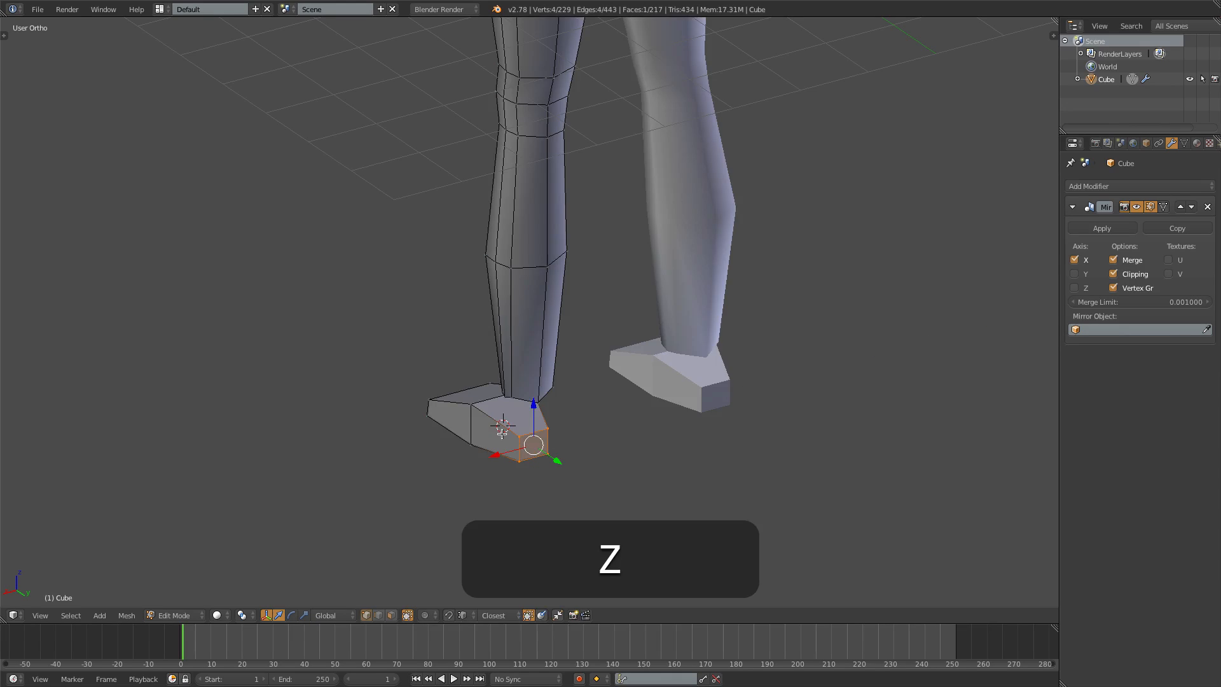
Step: Select the edge loop across the middle of the foot and scale it along X to about 0.8
alt+right_click(468, 422)
key(s)
key(x)
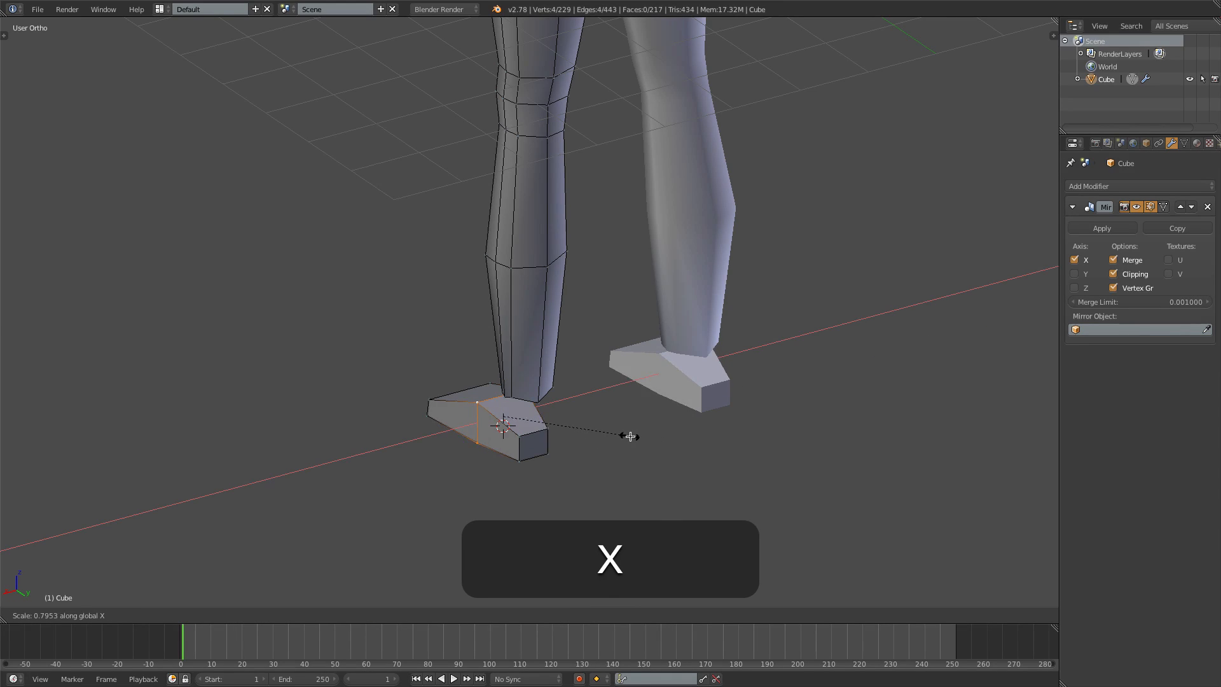
click(633, 437)
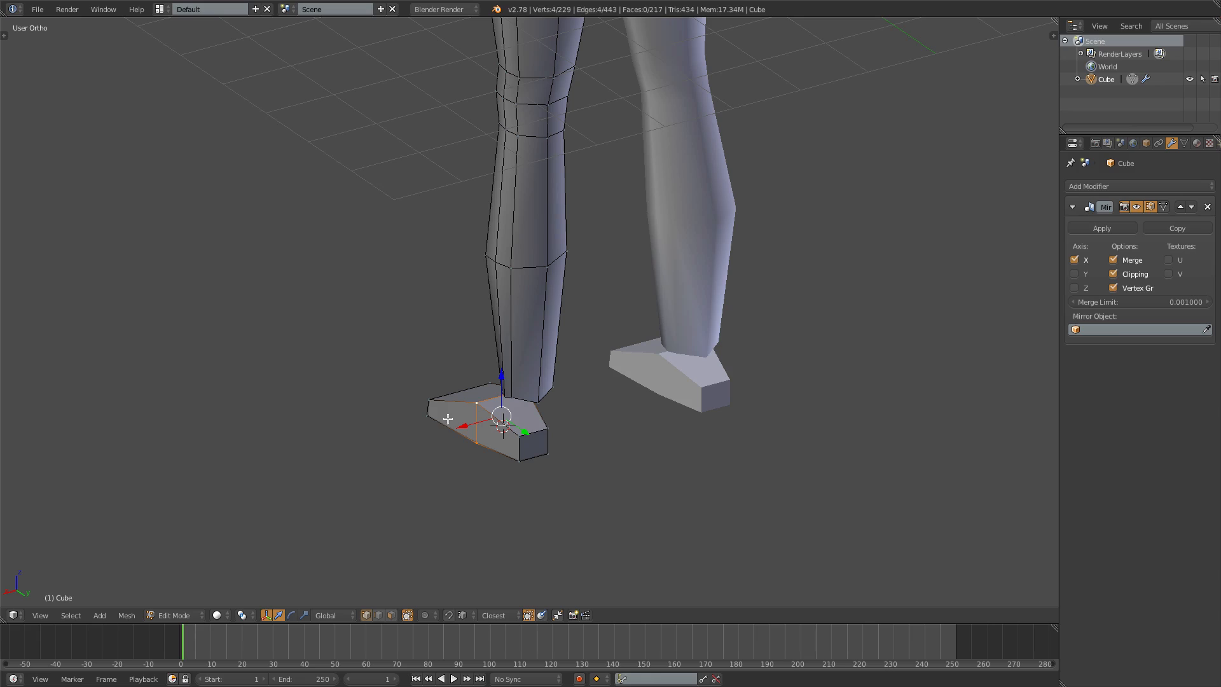
key(ctrl+Tab)
click(516, 440)
middle_drag(543, 443, 491, 382)
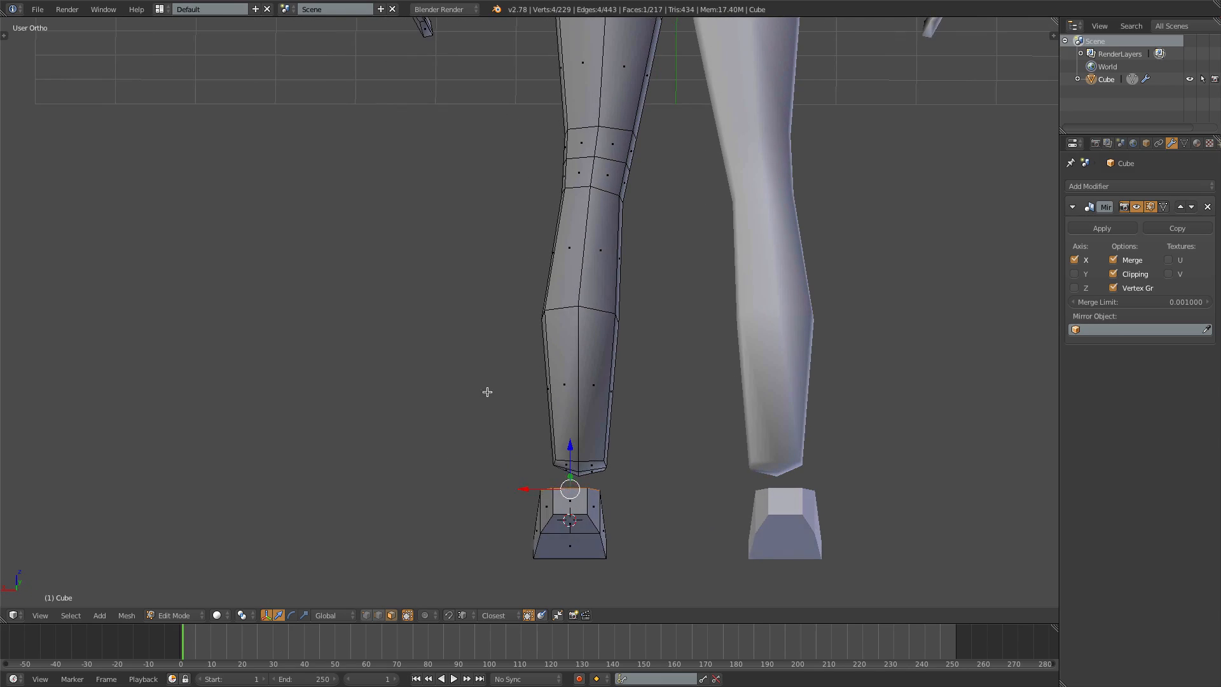
key(a)
key(b)
drag(549, 444, 472, 440)
middle_drag(463, 451, 554, 529)
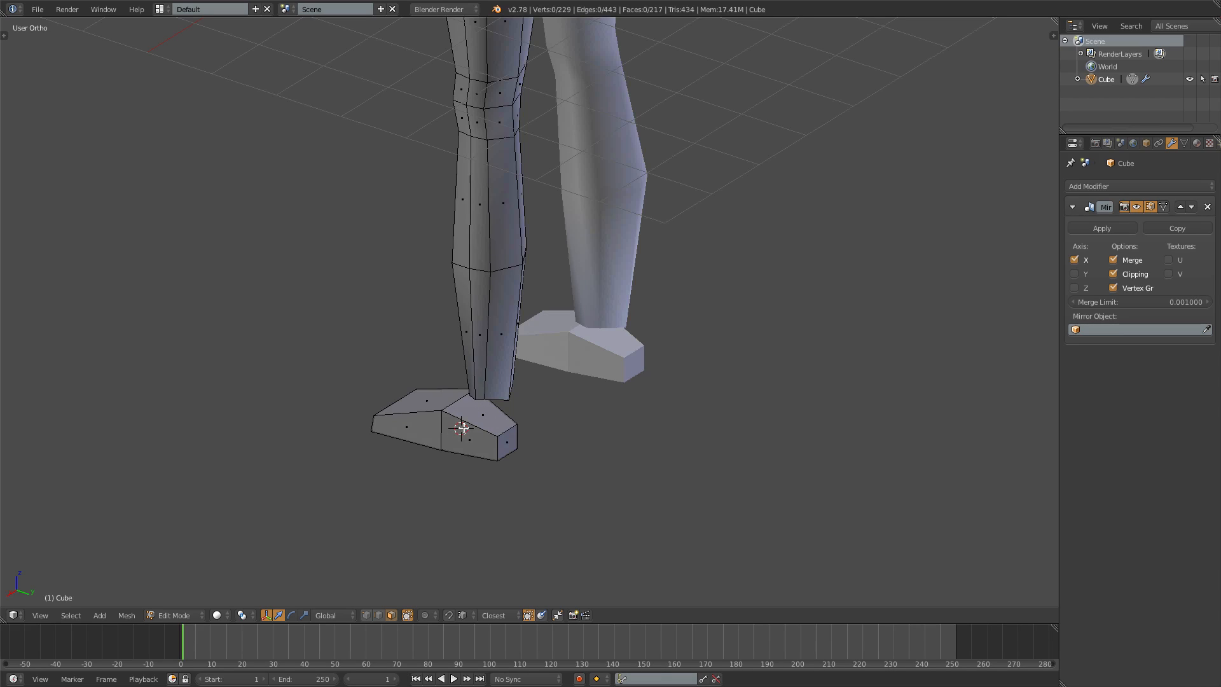
right_click(492, 414)
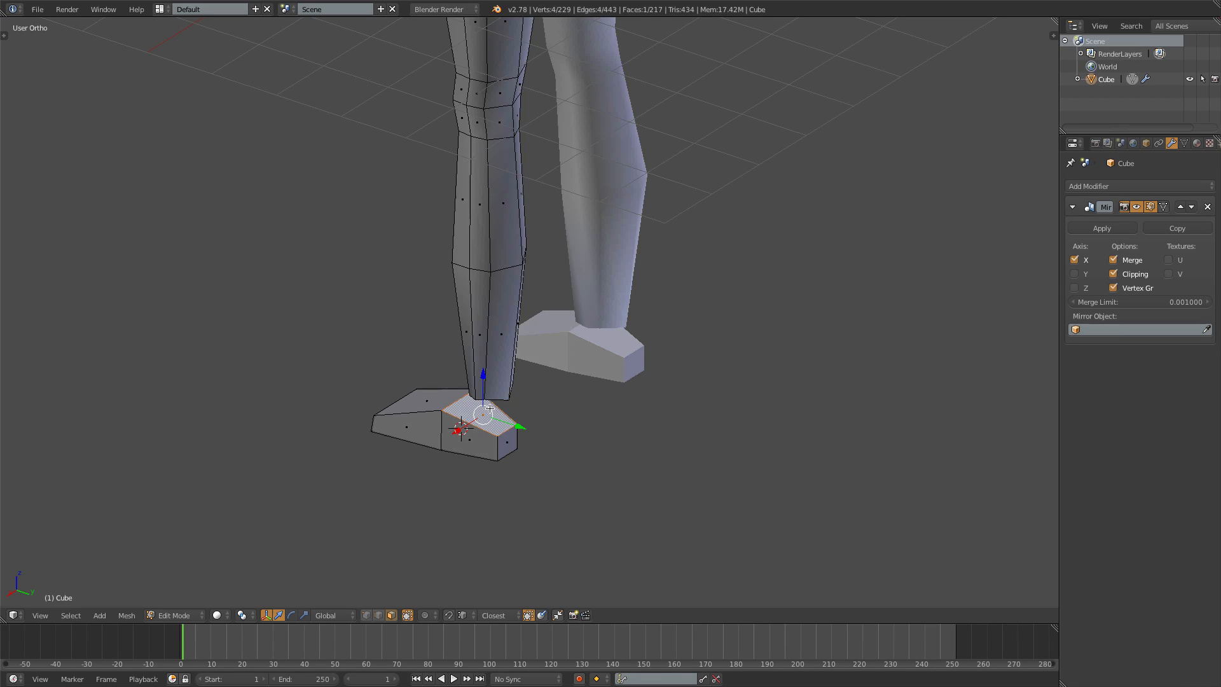
Step: Add a centred loop cut across the rear half of the foot
key(ctrl+r)
click(489, 409)
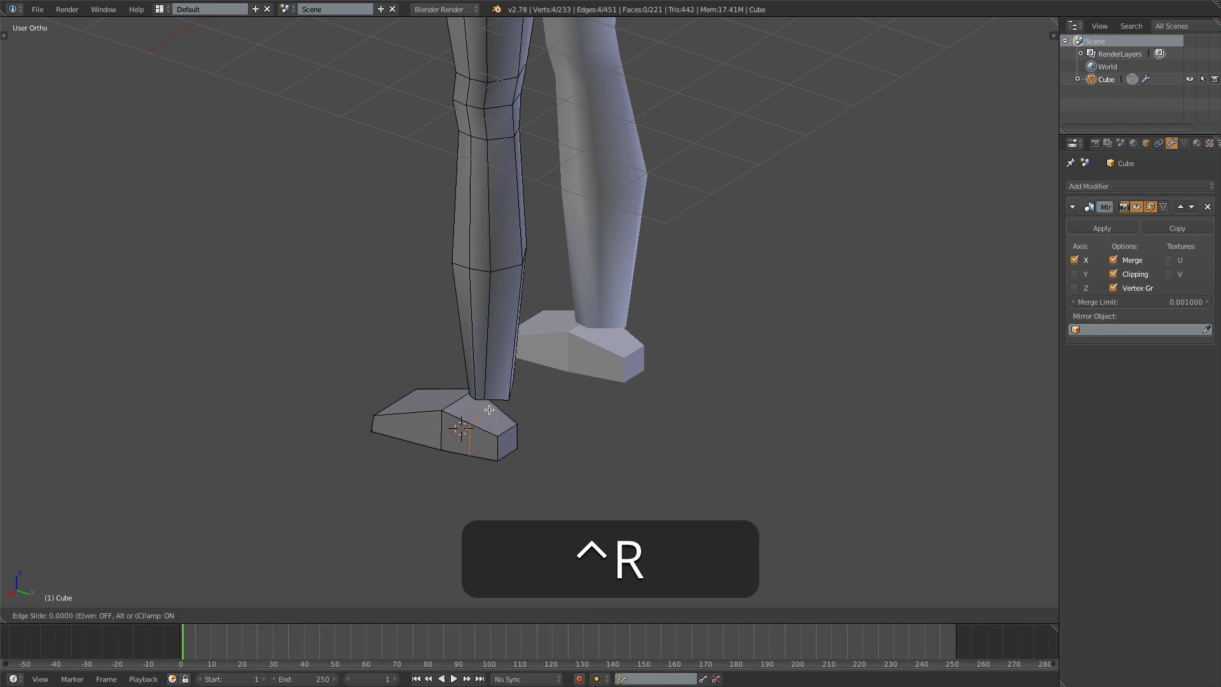
right_click(489, 410)
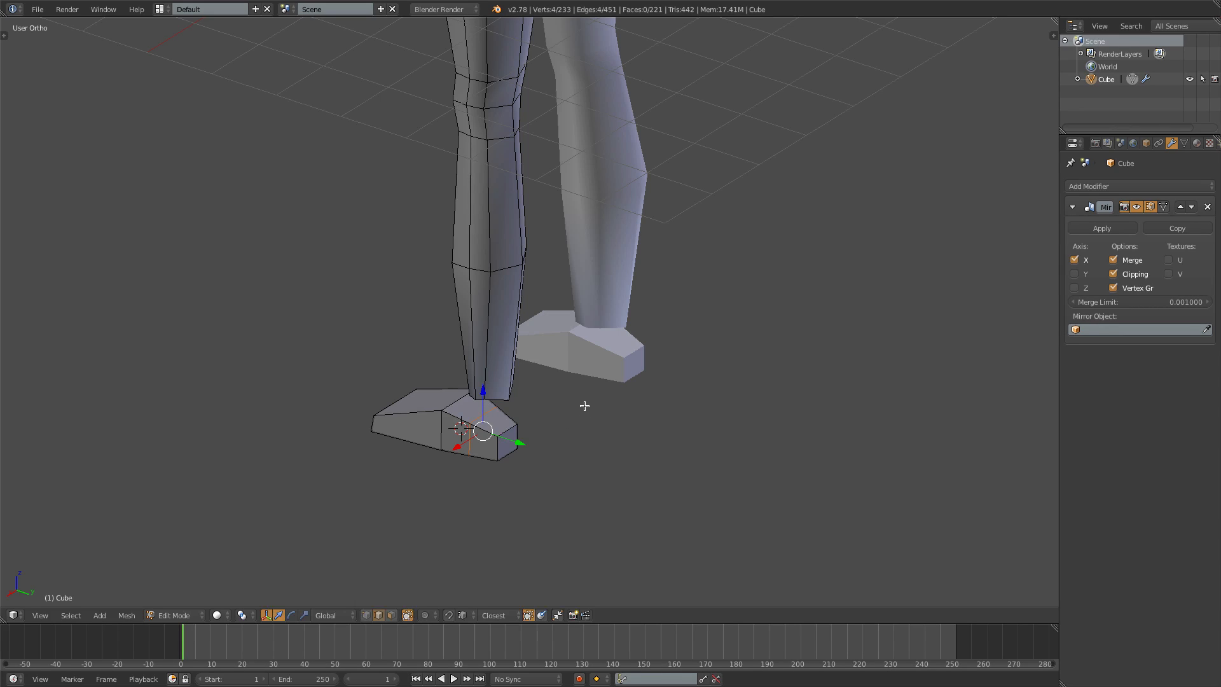
Step: Add a centred lengthwise loop cut along the foot and push it outward with Shrink/Fatten by about 0.03
key(ctrl+r)
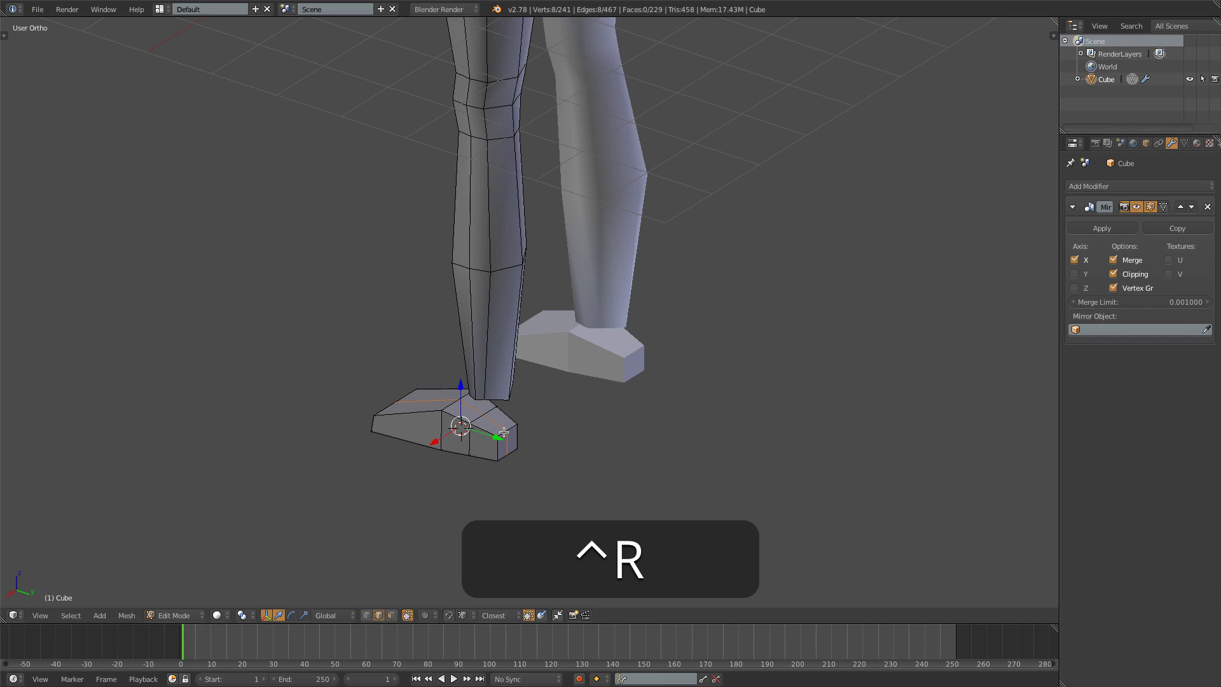
click(417, 385)
right_click(416, 384)
key(alt+s)
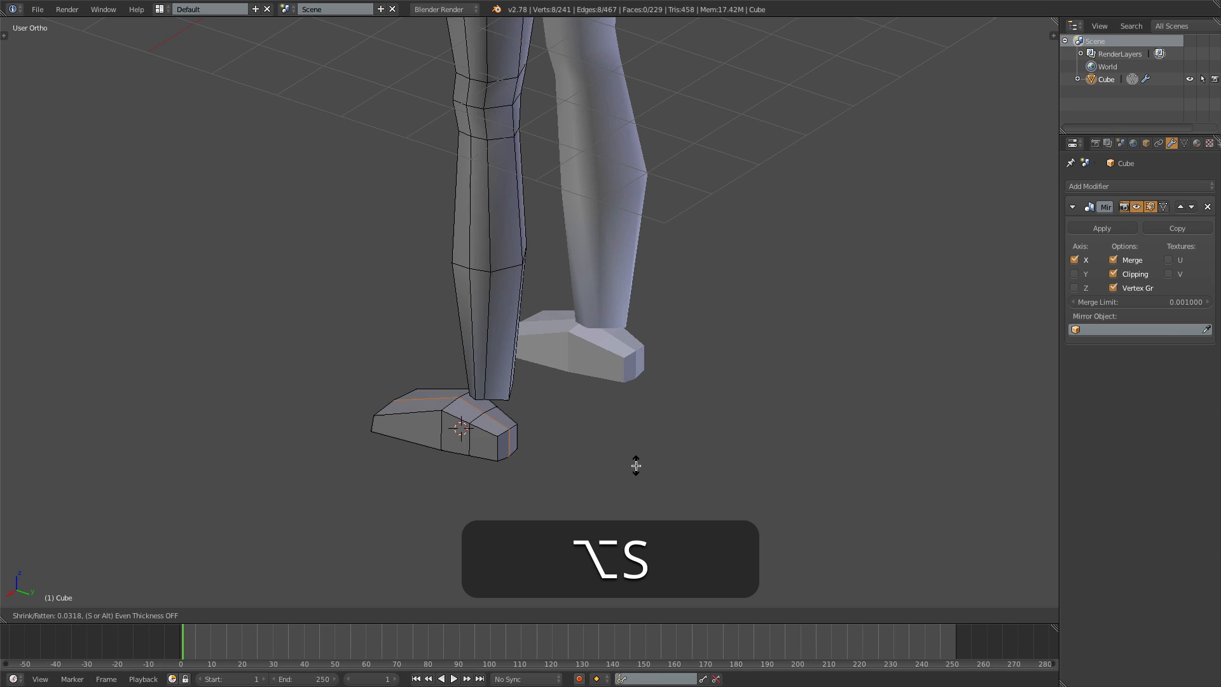
click(635, 465)
Step: Select the four rear top faces of the foot and the end faces of the lower leg, and delete these faces
key(ctrl+Tab)
click(501, 452)
right_click(489, 426)
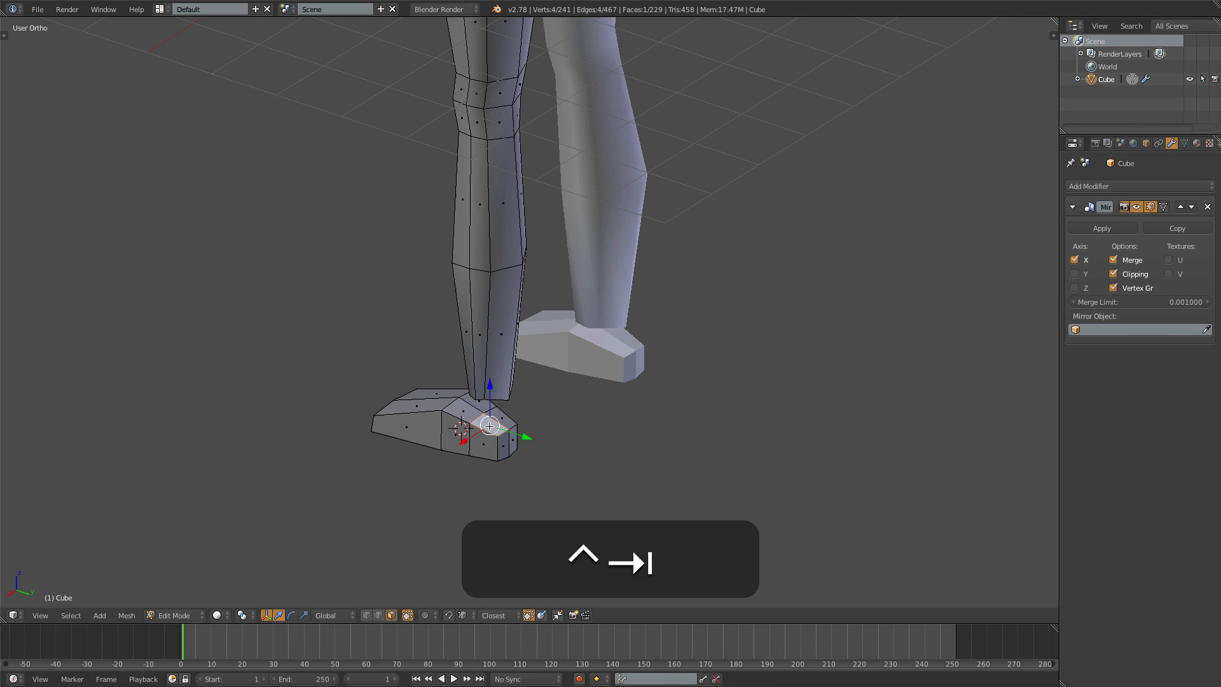
shift+right_click(463, 411)
shift+right_click(479, 401)
shift+right_click(501, 419)
middle_drag(499, 425, 515, 420)
key(z)
key(b)
drag(442, 414, 497, 438)
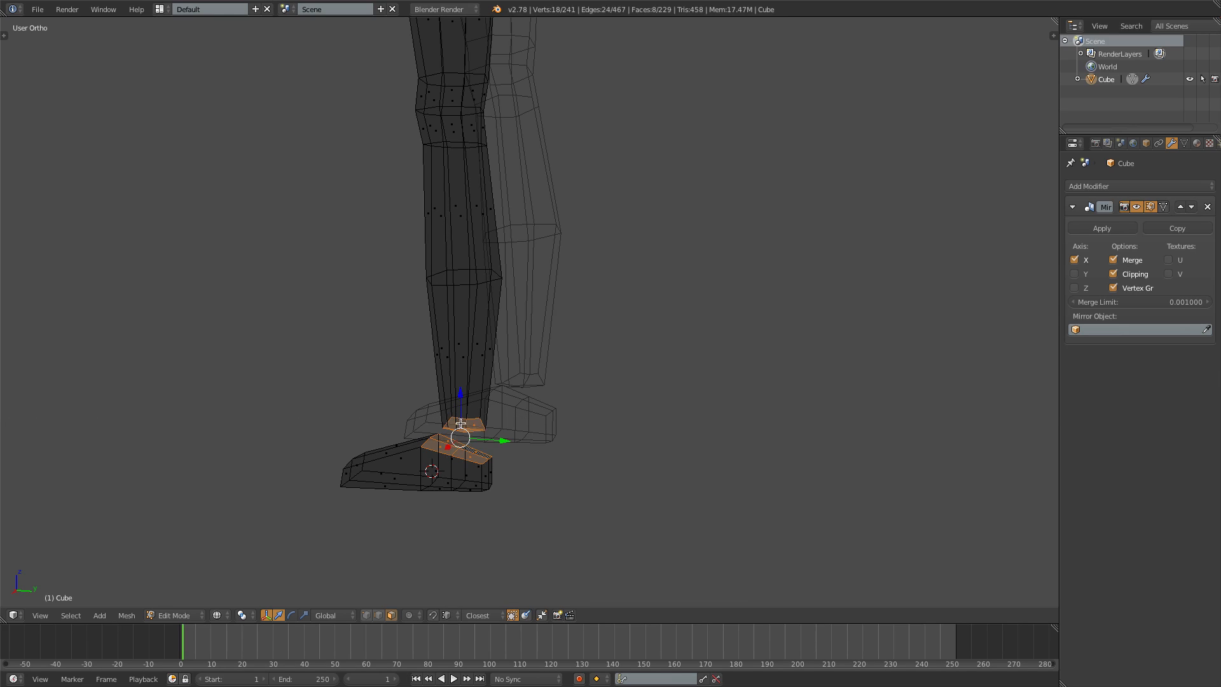
key(x)
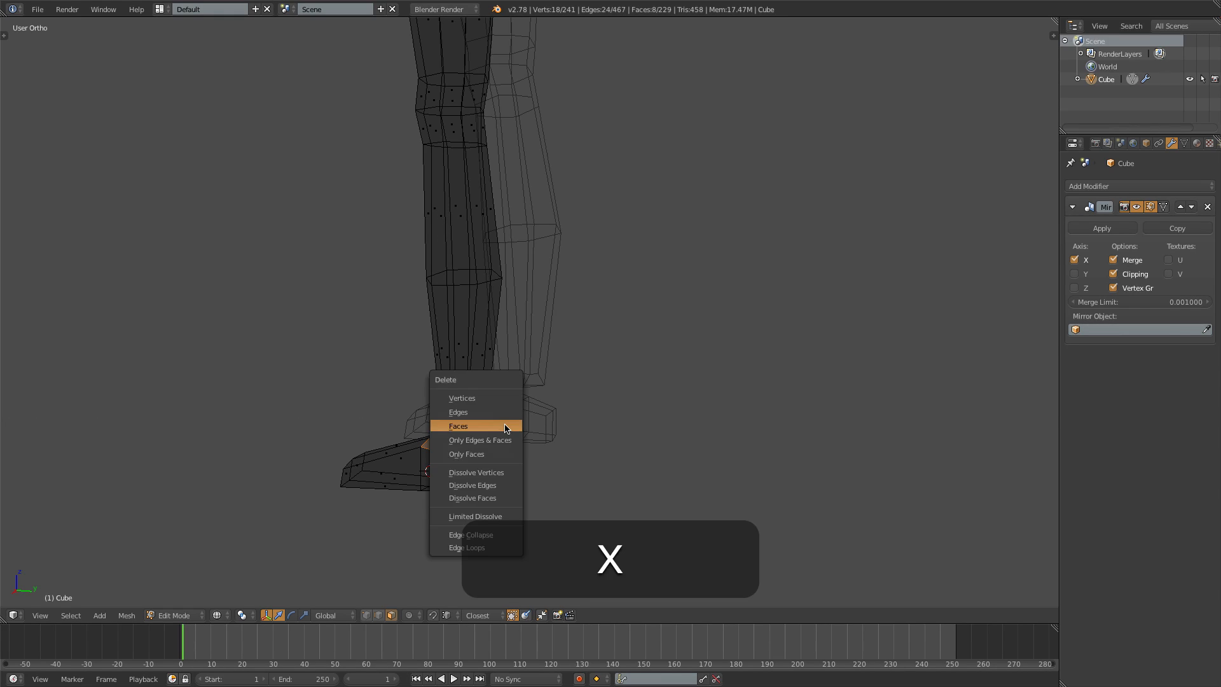
click(506, 429)
Step: In vertex mode, select the open edge loops of the foot and the lower leg and join them with Bridge Edge Loops
key(ctrl+Tab)
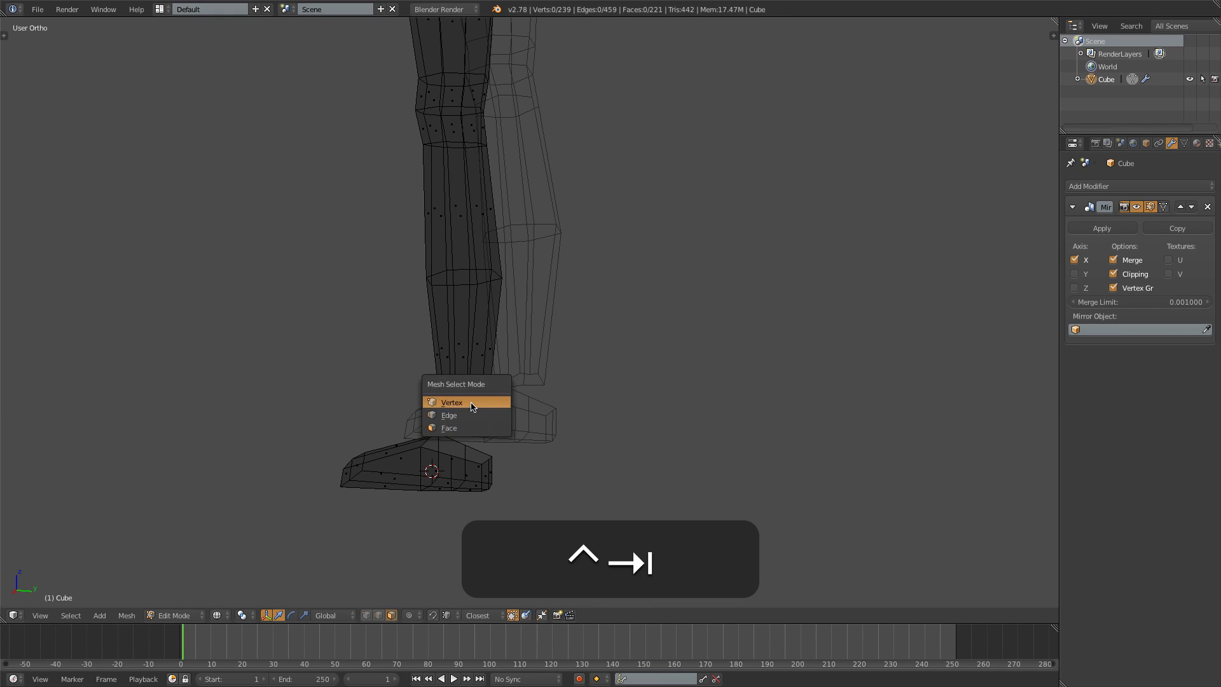
click(474, 405)
key(ctrl+alt+Tab)
alt+right_click(439, 460)
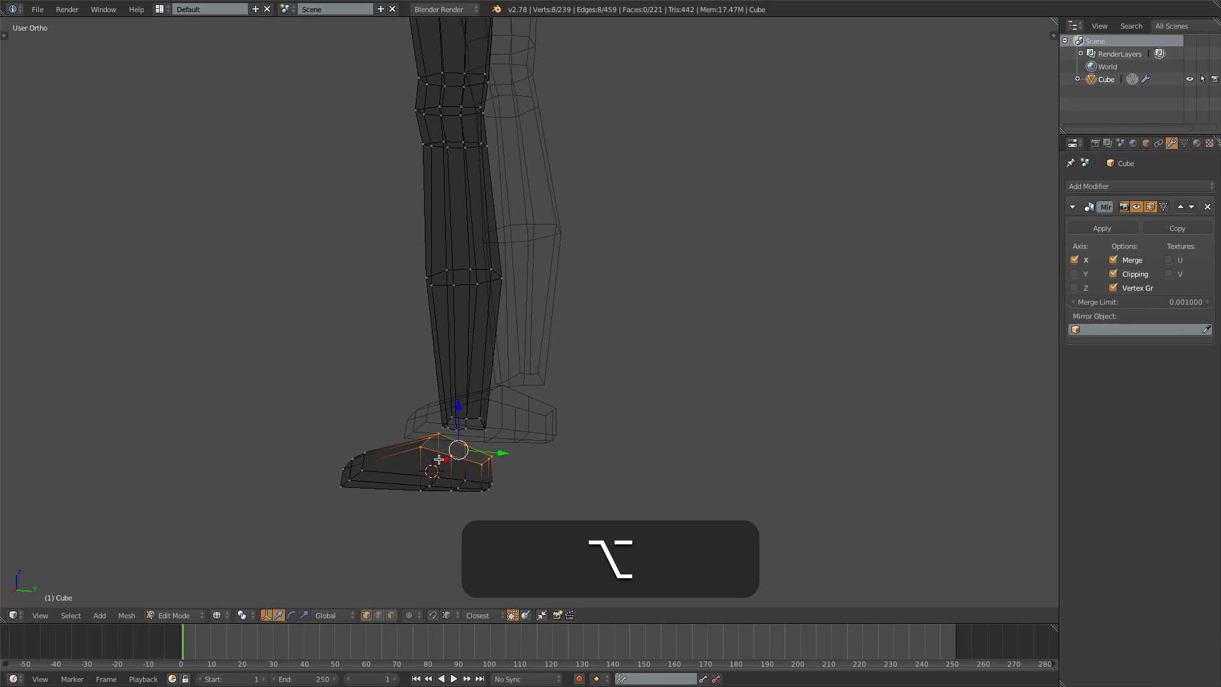
alt+shift+right_click(475, 419)
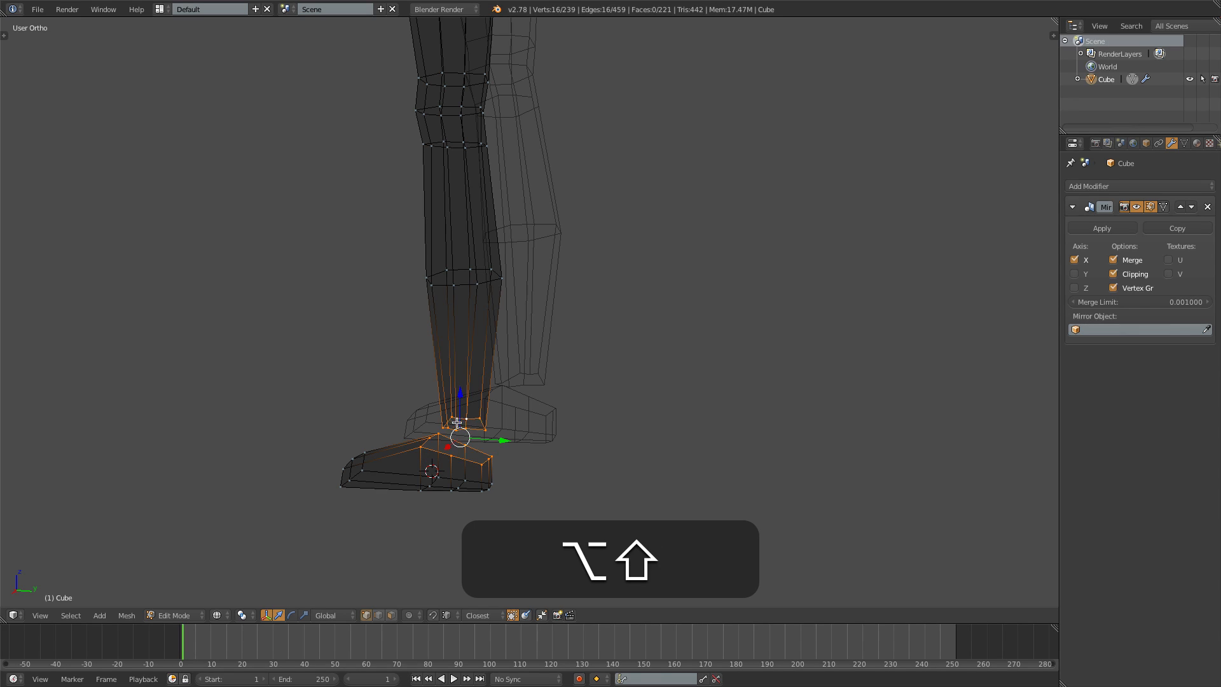
key(space)
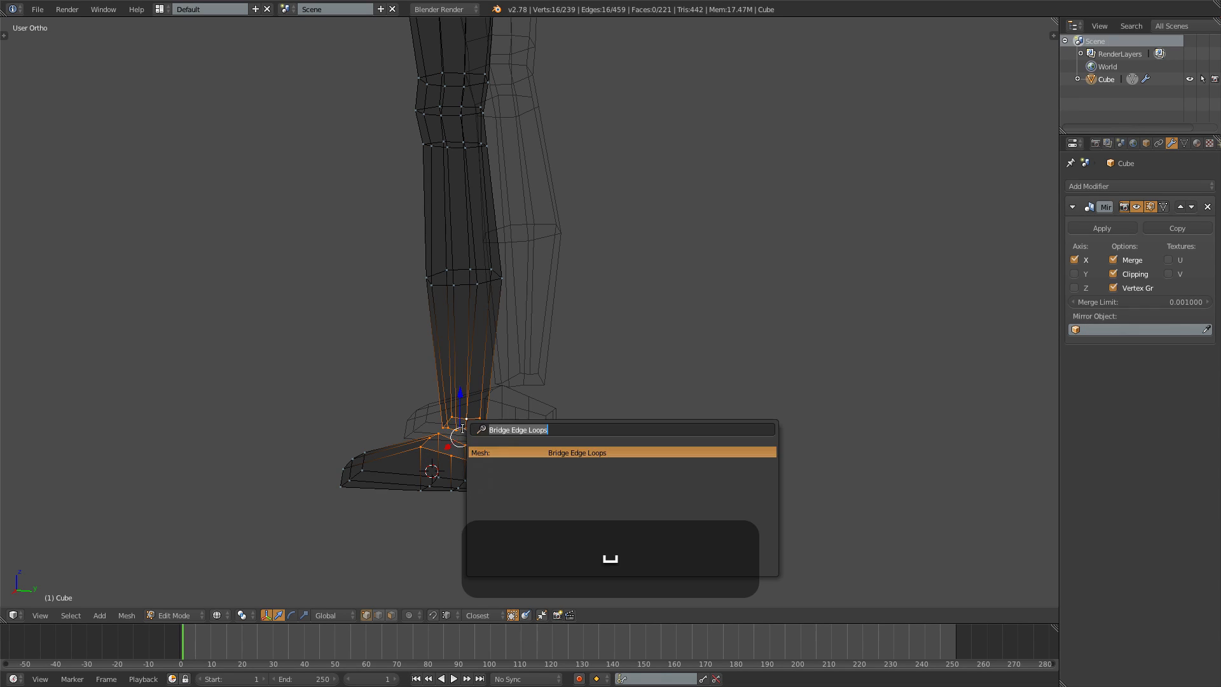
click(550, 452)
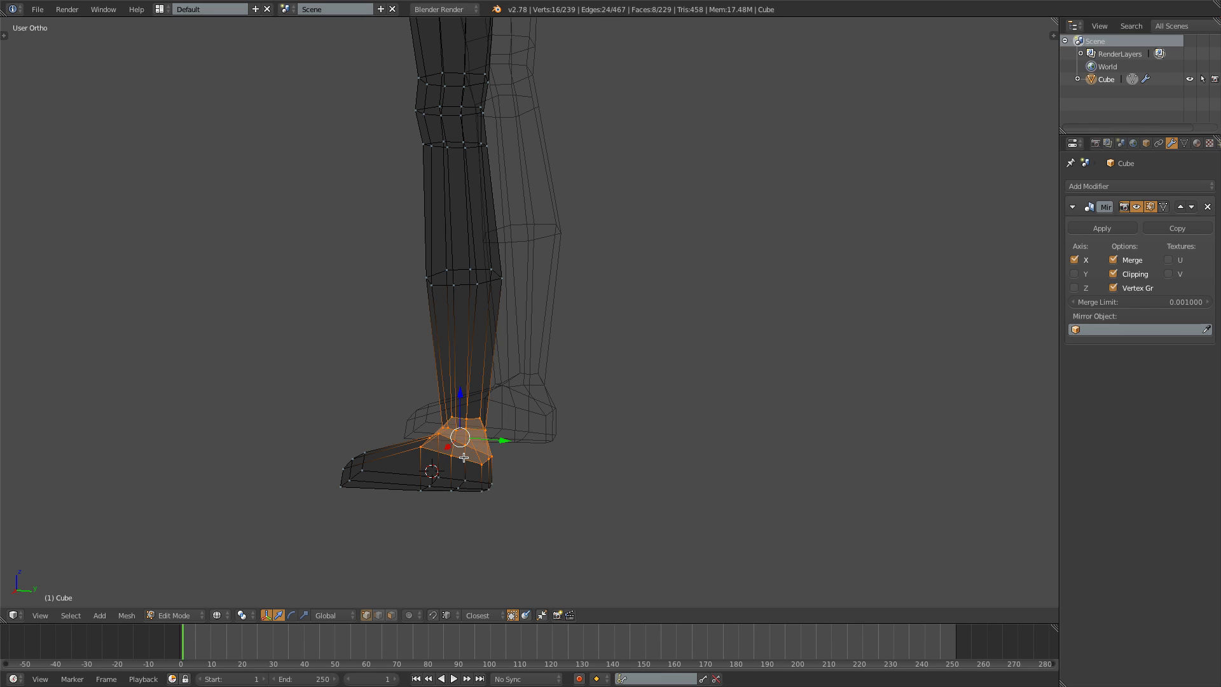
Step: In right view, add a horizontal loop cut around the foot, slide it toward the sole and flatten it with a Z scale of 0
key(KP_3)
key(z)
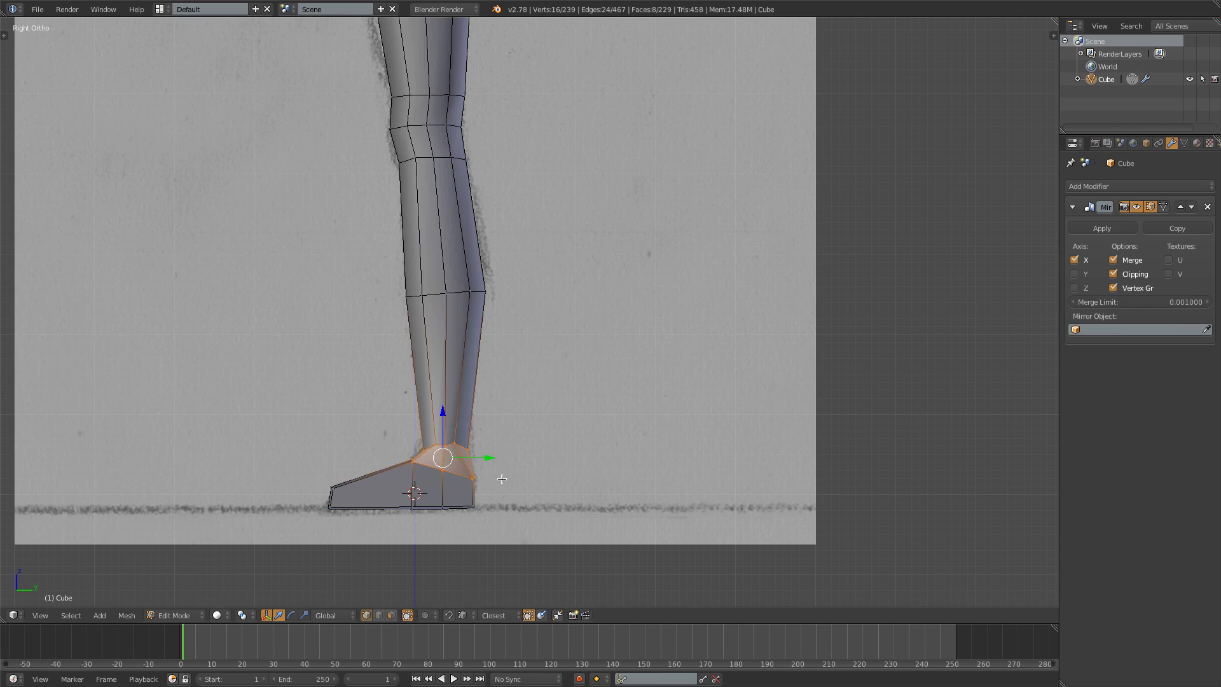
key(a)
key(ctrl+r)
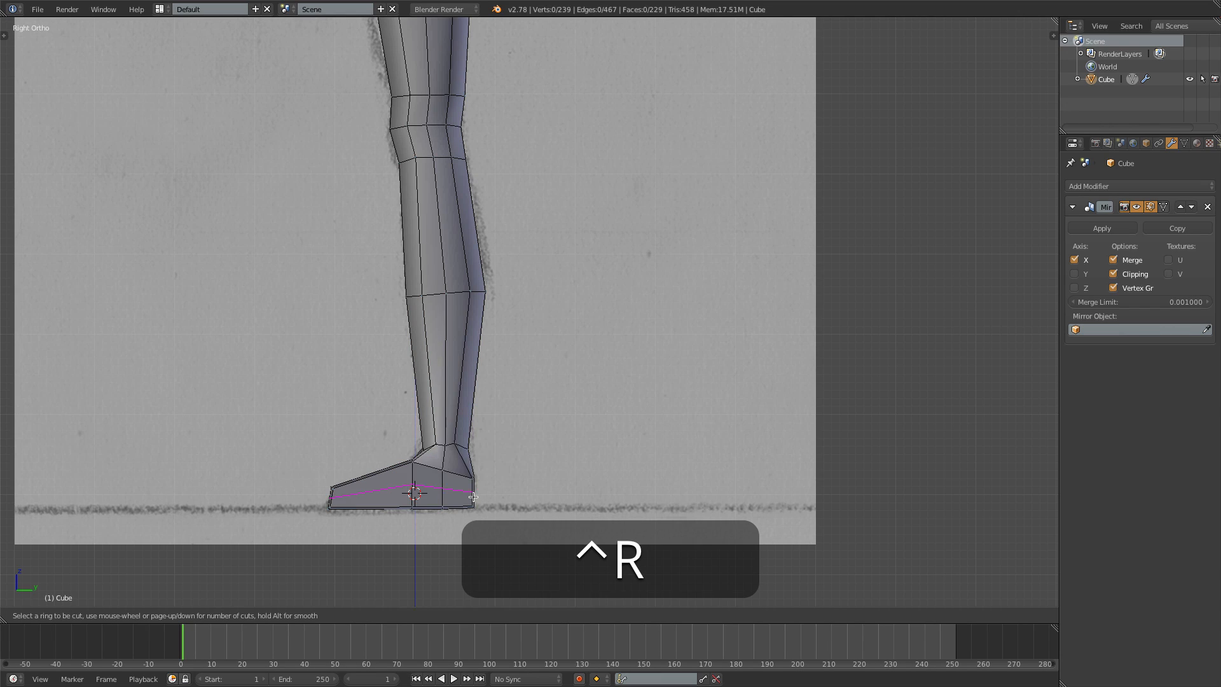
click(473, 496)
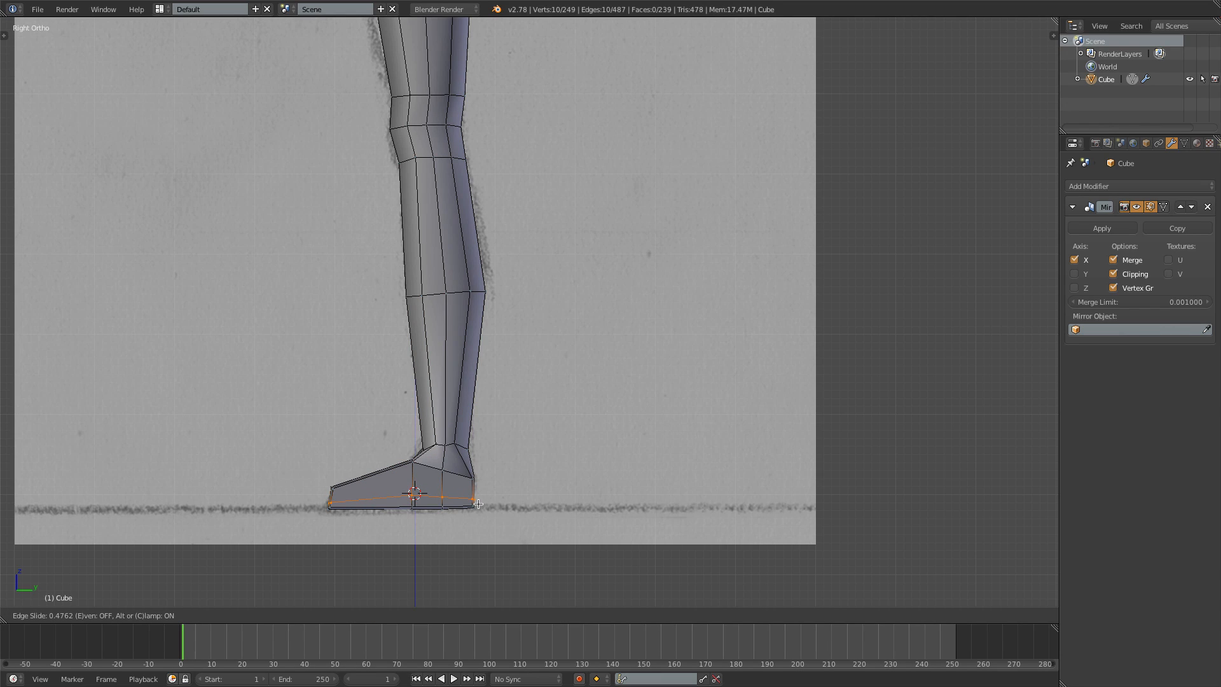
click(478, 503)
key(s)
key(z)
key(0)
key(Return)
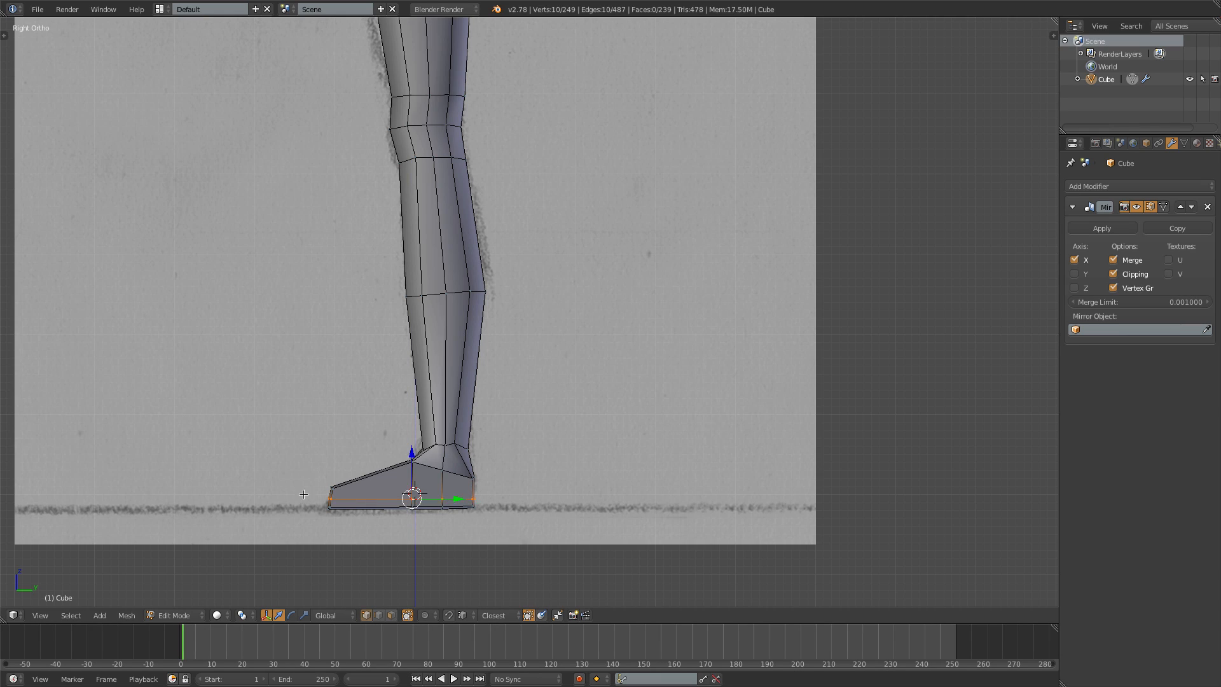
Step: Box-select the sole's vertices in wireframe and scale them in slightly
key(z)
key(b)
drag(310, 496, 564, 531)
key(s)
click(556, 530)
Step: Add a loop cut across the forefoot and lower its upper vertices to follow the sketched top of the foot
key(ctrl+r)
click(364, 475)
click(364, 474)
key(a)
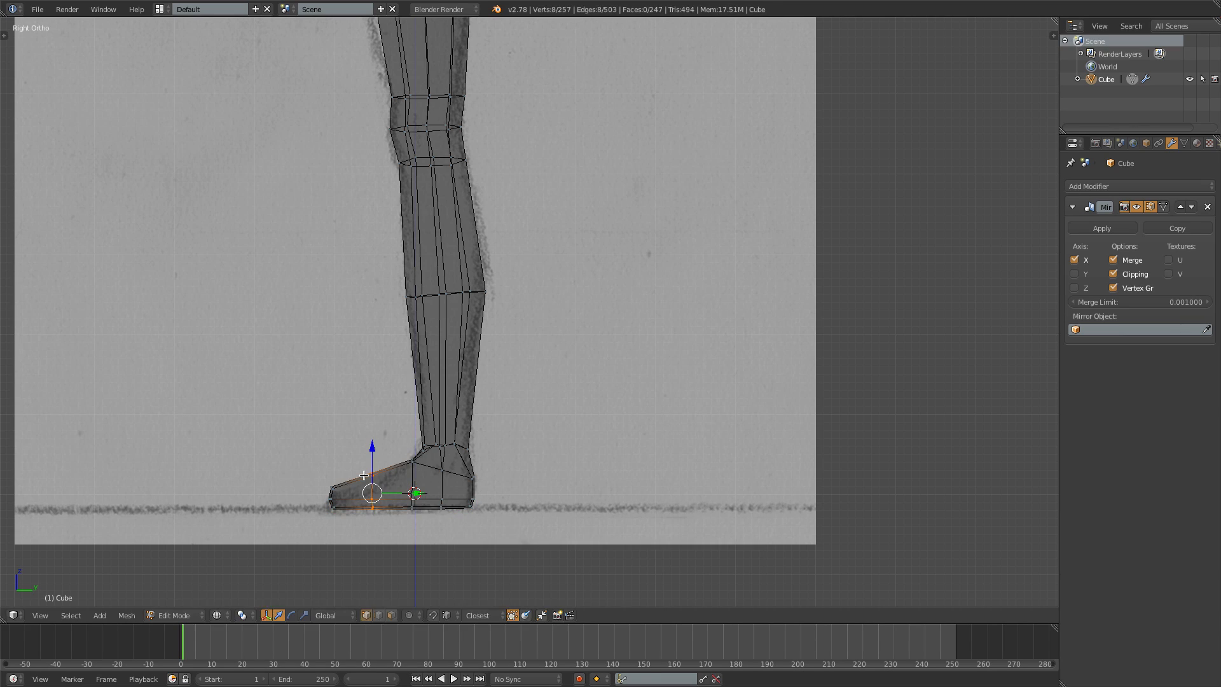
key(b)
drag(363, 468, 340, 503)
key(g)
click(389, 501)
Step: Reposition the vertices at the toe end of the foot to match the sketched toe outline
key(a)
key(b)
key(g)
click(338, 499)
key(a)
key(b)
key(g)
click(339, 503)
Step: Reposition the column of vertices at the instep and raise the sole vertices below it slightly to form the arch
key(a)
key(b)
drag(401, 448, 427, 519)
key(g)
click(400, 487)
key(a)
key(b)
key(g)
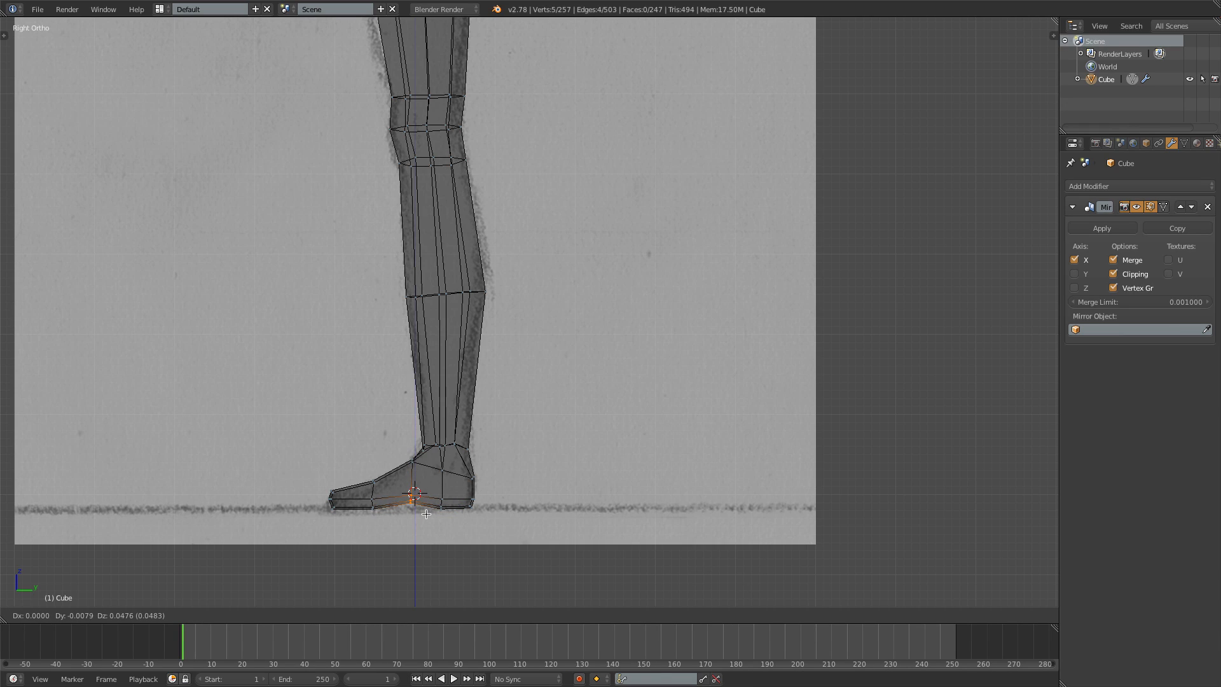
click(426, 513)
Step: Move the vertices at the back and underside of the heel to follow the sketched heel outline
key(b)
drag(448, 467, 488, 486)
key(g)
click(466, 487)
key(a)
key(b)
key(g)
click(480, 498)
key(a)
key(b)
key(g)
click(485, 484)
Step: Select all of the foot's vertices up to the ankle, smooth them with Smooth, and apply Shade Smooth to the faces
key(a)
key(b)
drag(321, 436, 486, 518)
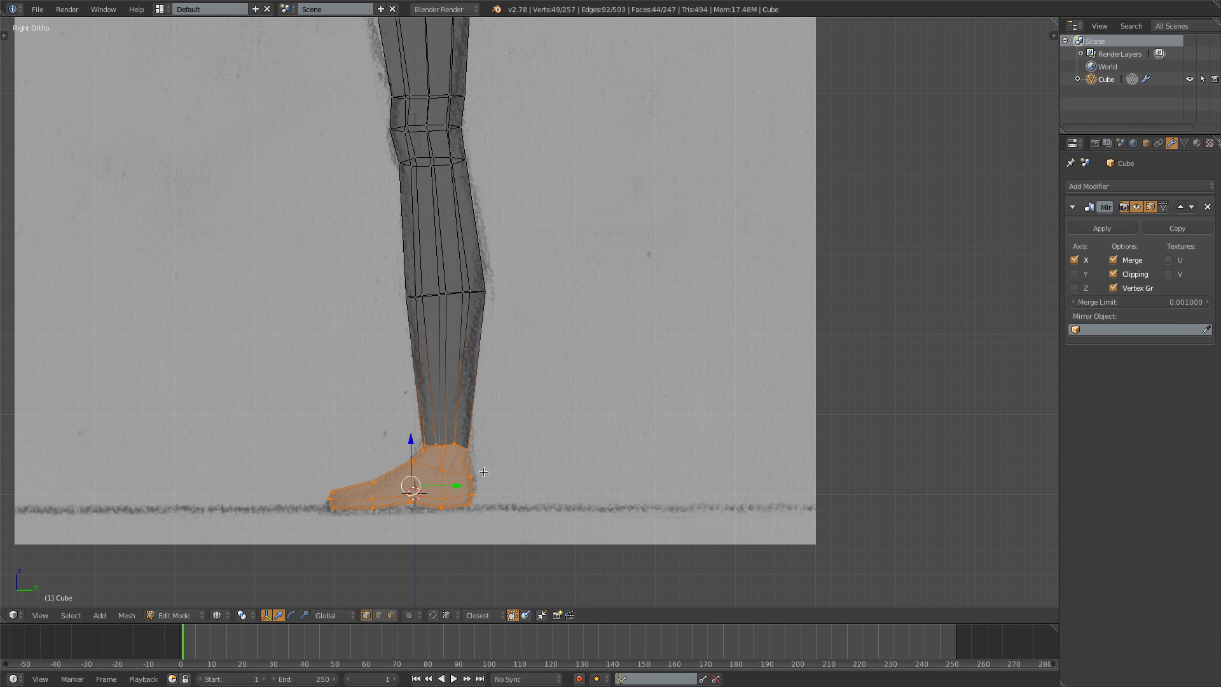
key(w)
click(459, 399)
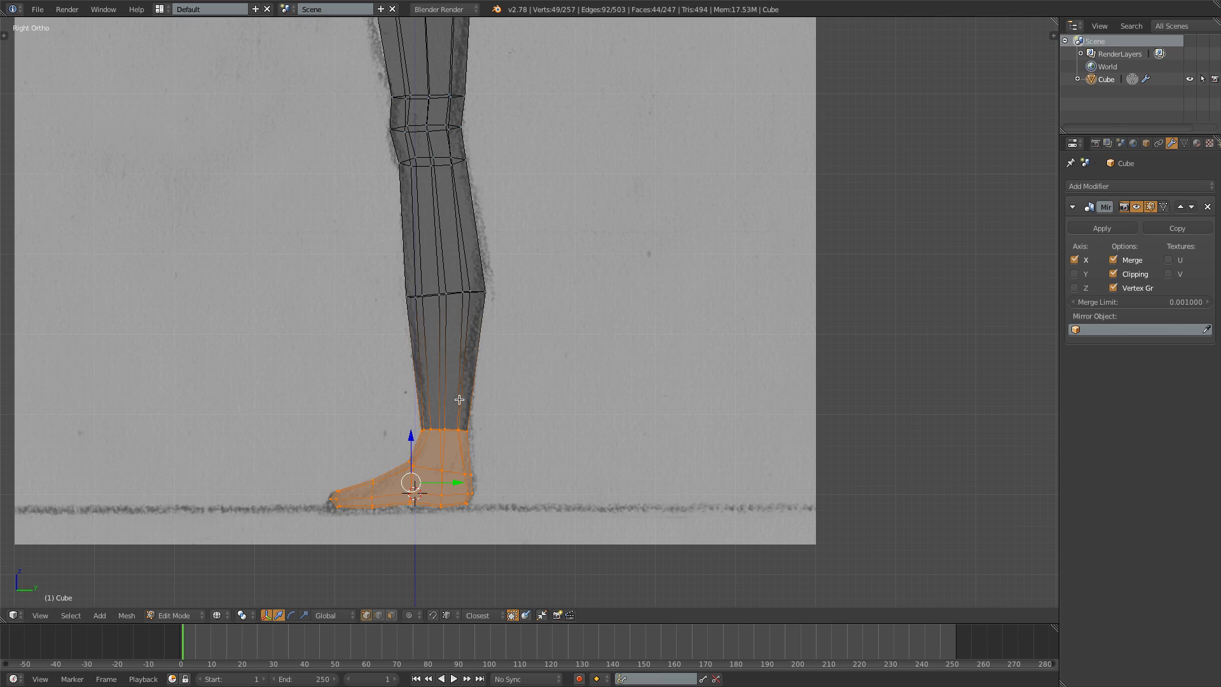
key(w)
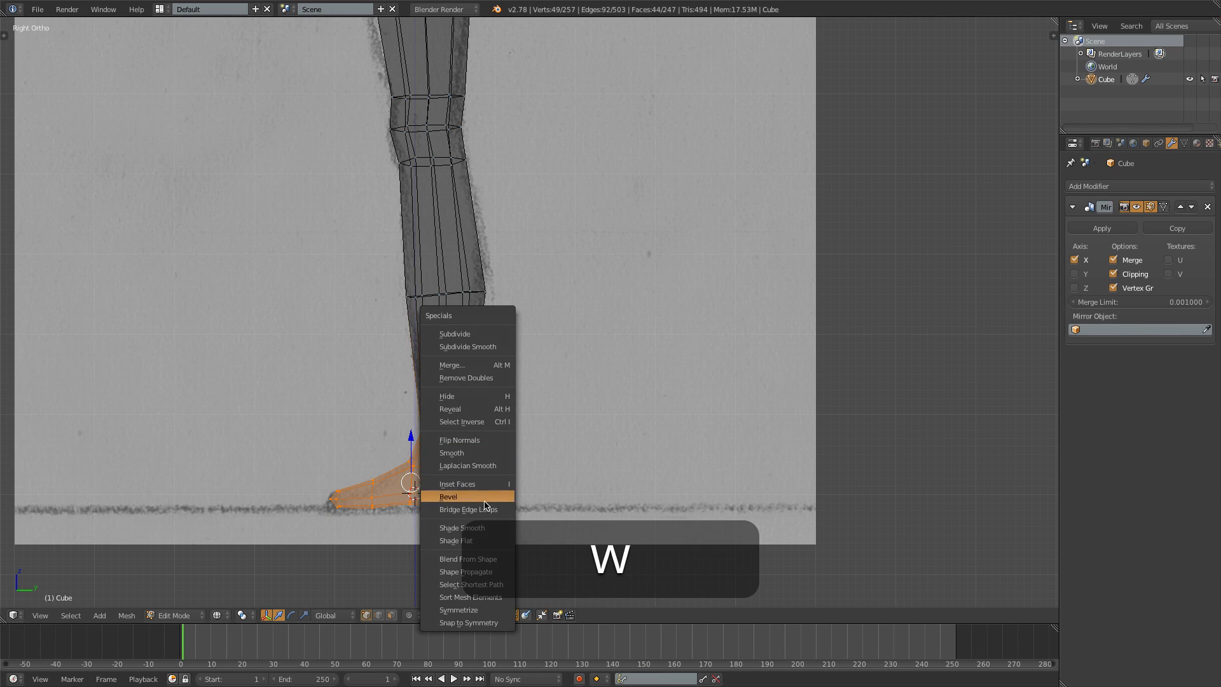
click(465, 529)
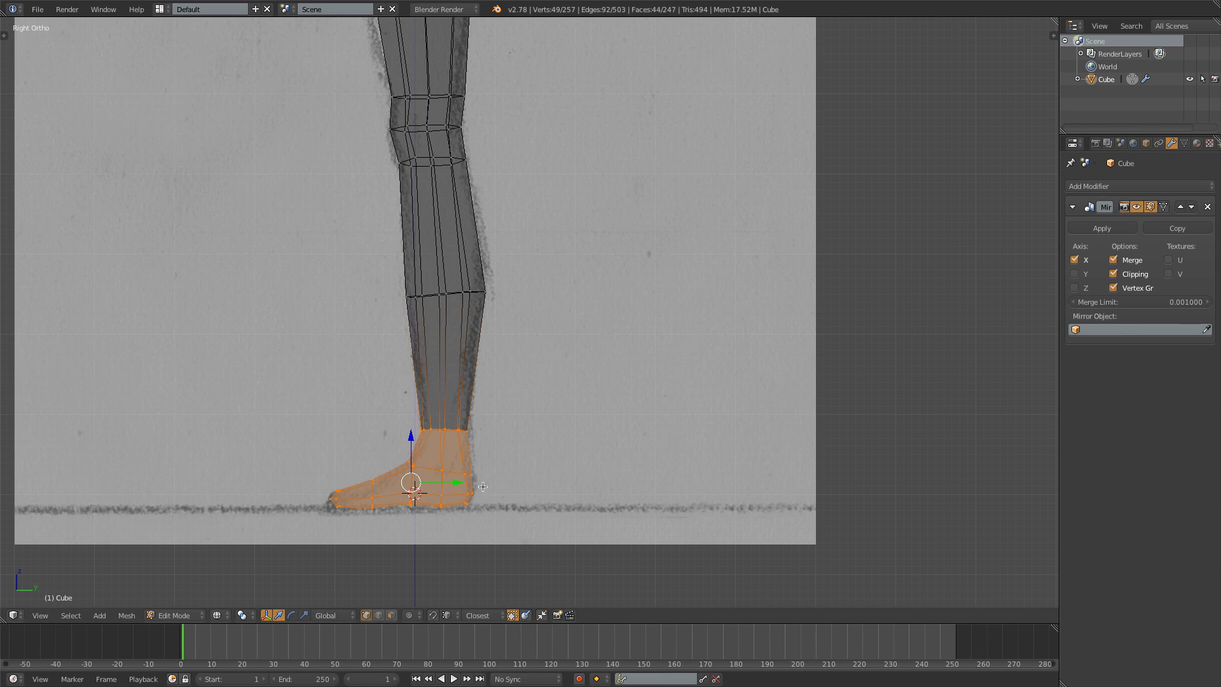
key(z)
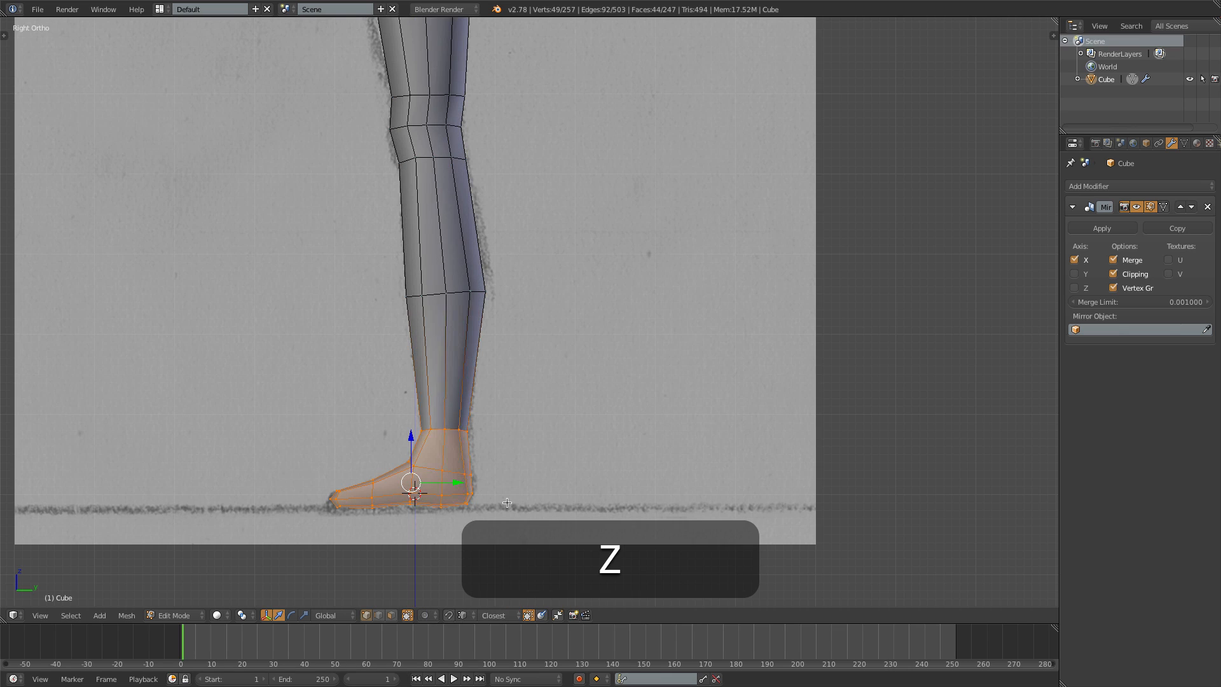
key(a)
middle_drag(553, 471, 716, 462)
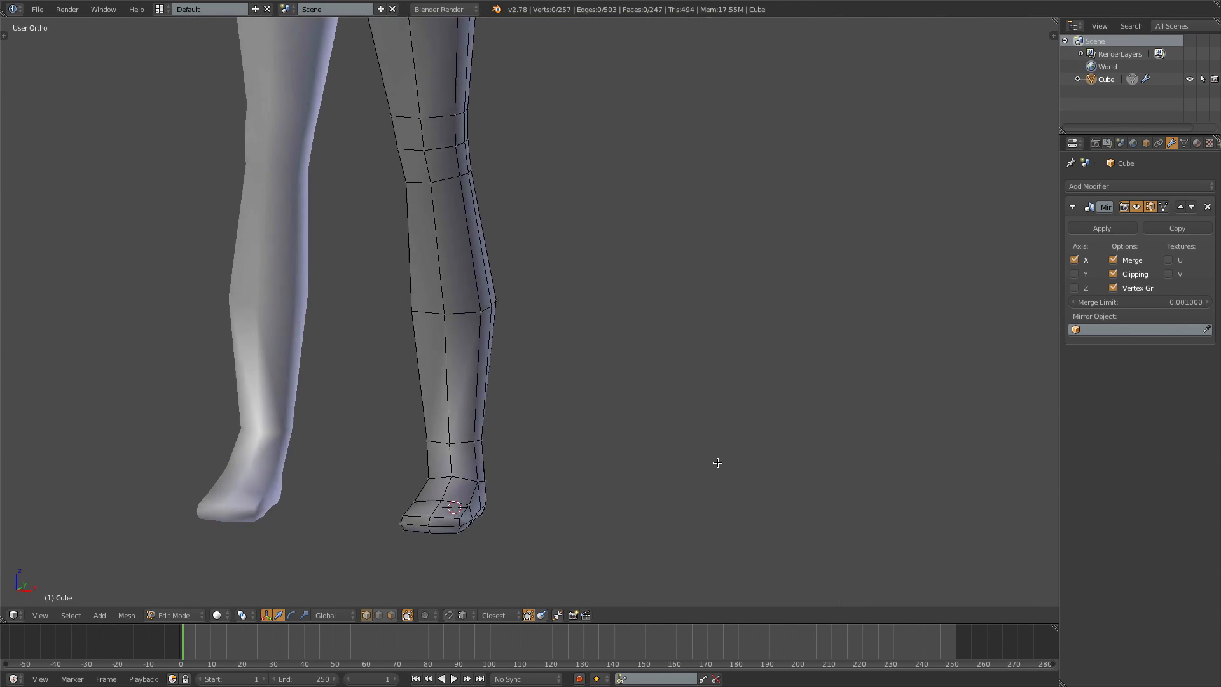
Step: In front view, rotate the whole foot about 9 degrees around the global Z axis and shift it to fit the sketch
key(1)
key(z)
key(b)
drag(449, 399, 531, 514)
key(r)
key(z)
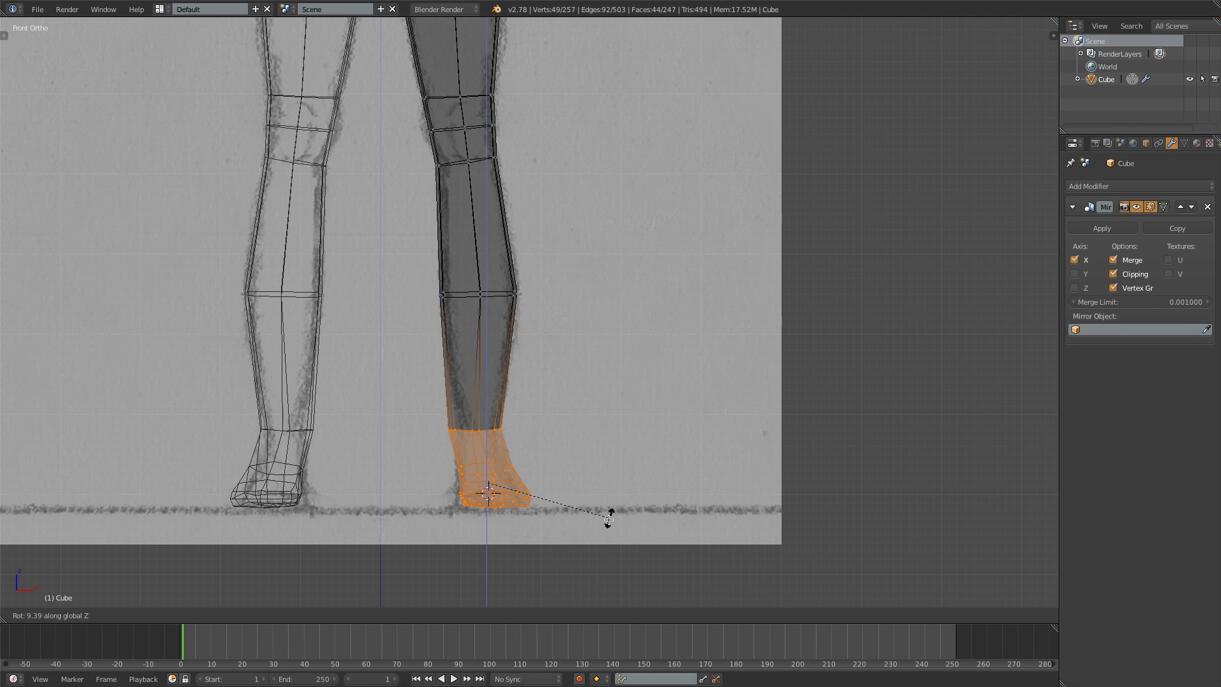
click(605, 519)
key(z)
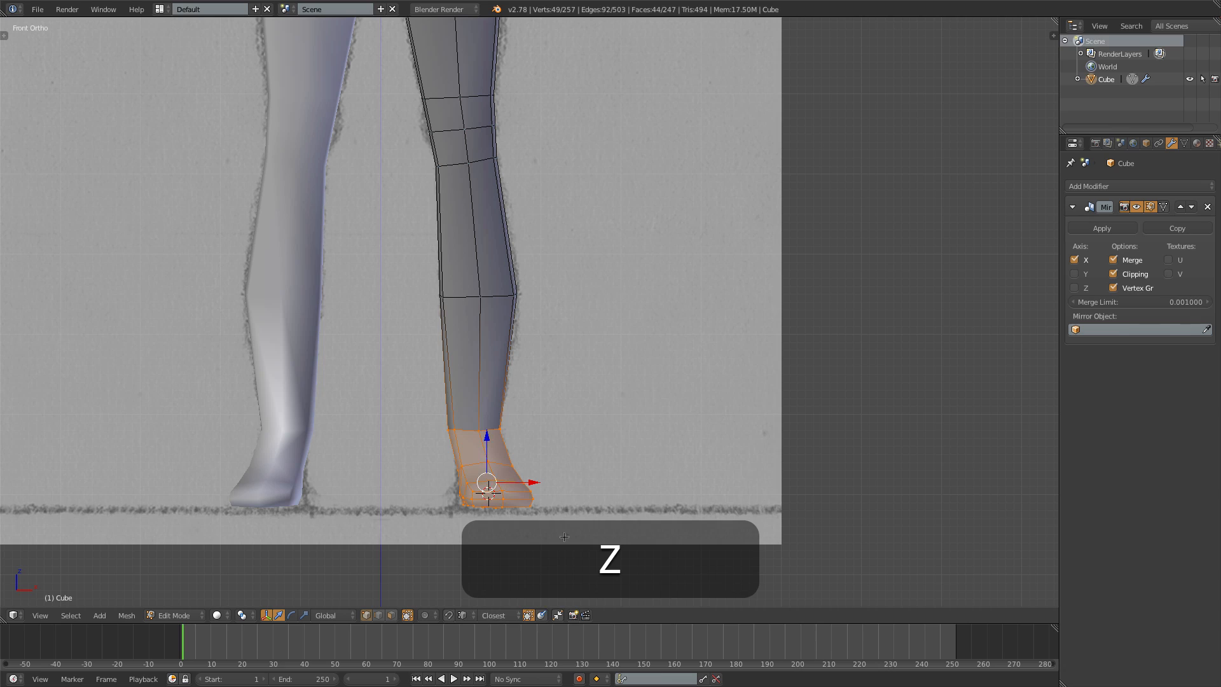
key(g)
click(591, 523)
Step: Reposition and narrow the ankle's edge loop to match the front sketch, check it from the side, and leave Edit Mode
key(z)
key(a)
key(b)
drag(404, 404, 512, 441)
key(g)
click(464, 432)
key(s)
click(559, 456)
key(g)
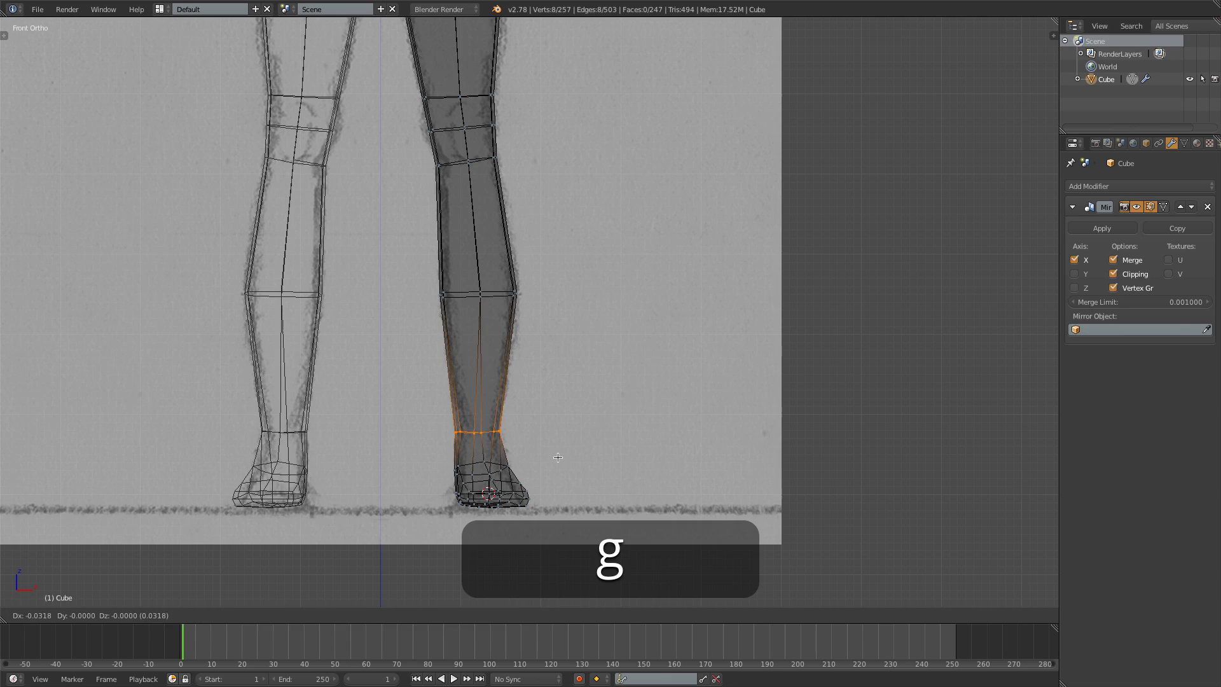
click(557, 461)
key(z)
middle_drag(591, 485, 400, 499)
key(3)
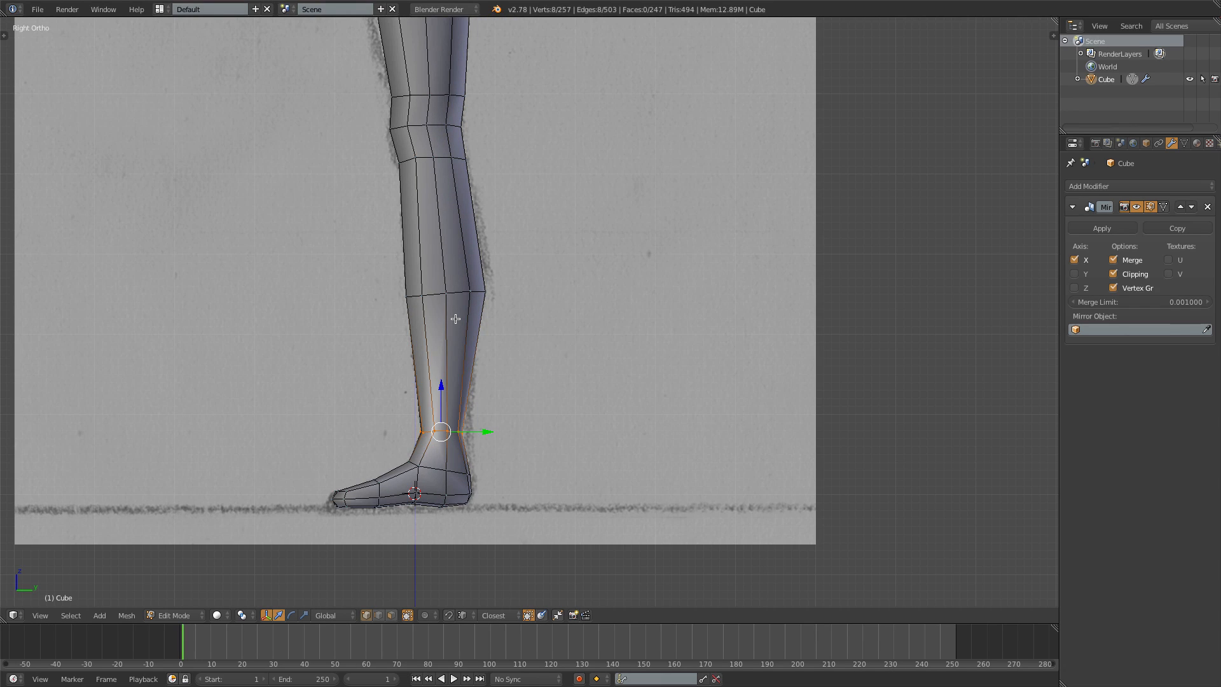
key(Tab)
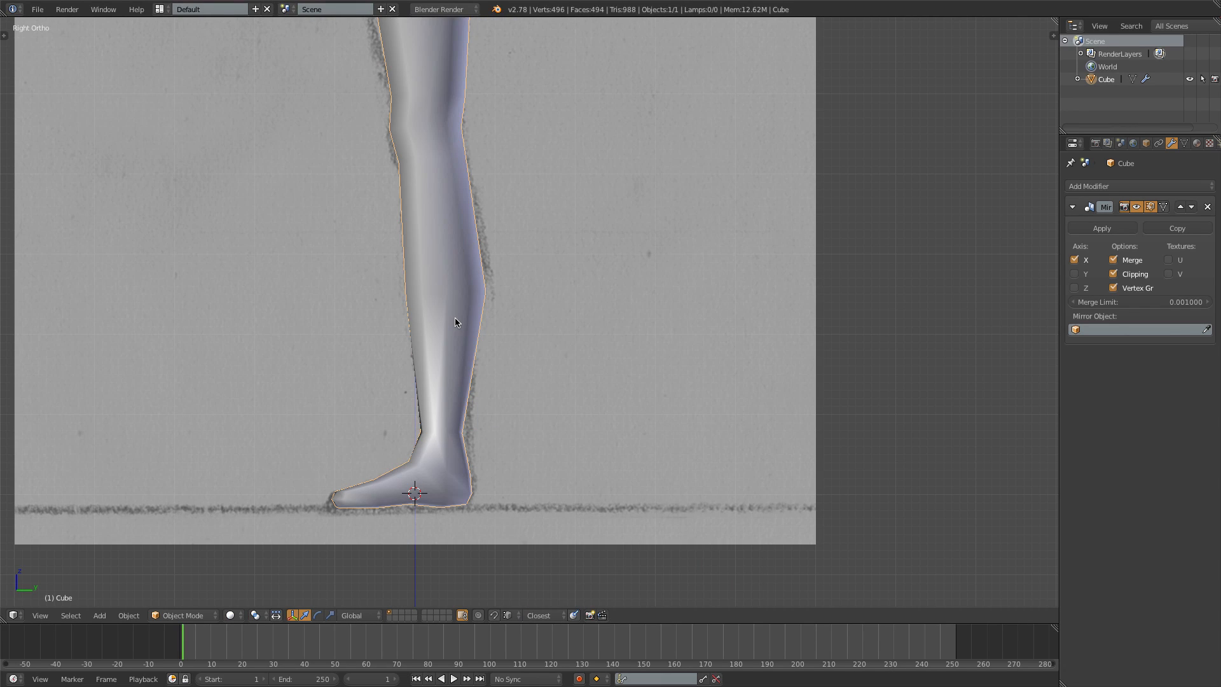
Step: Reset the 3D cursor to the world origin, add a cube mesh there, and keep it selected in front view
key(shift+c)
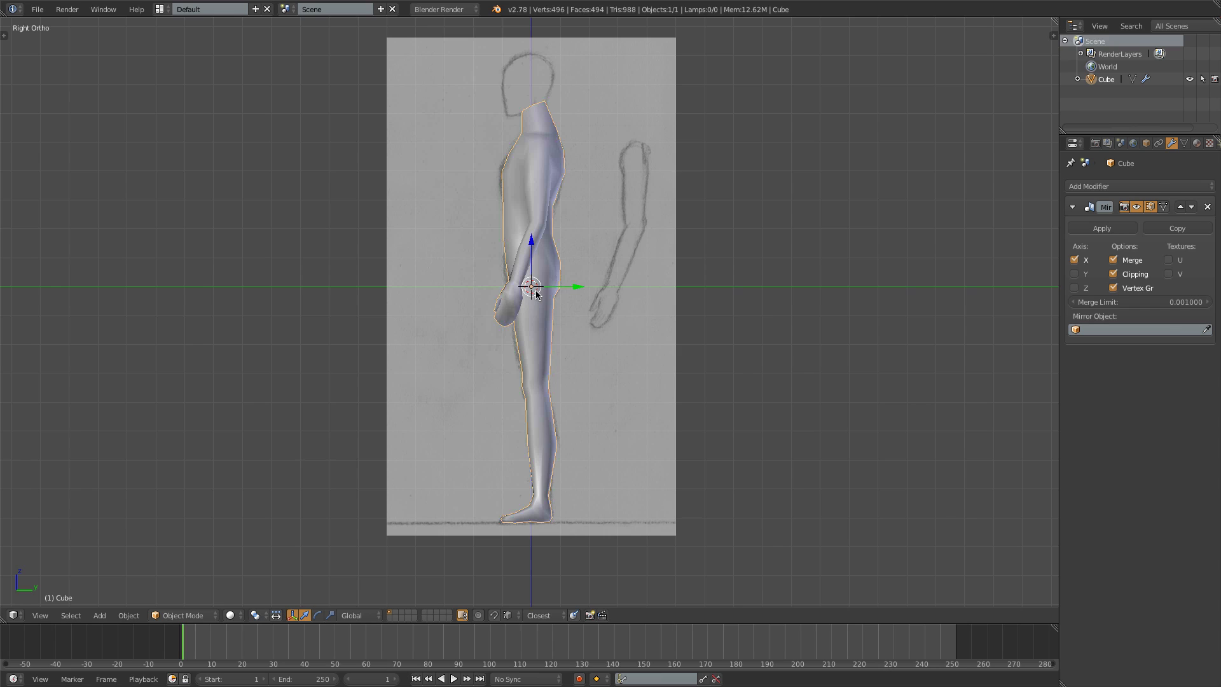
key(shift+a)
mouse_move(538, 292)
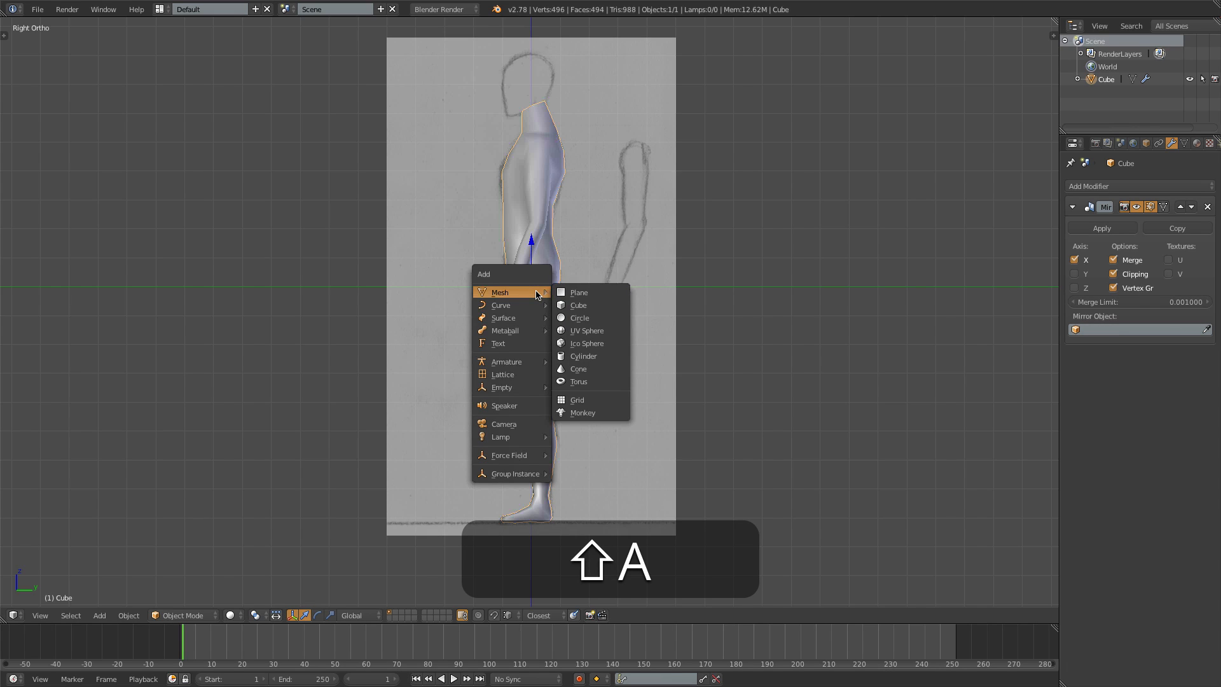
click(576, 307)
key(KP_1)
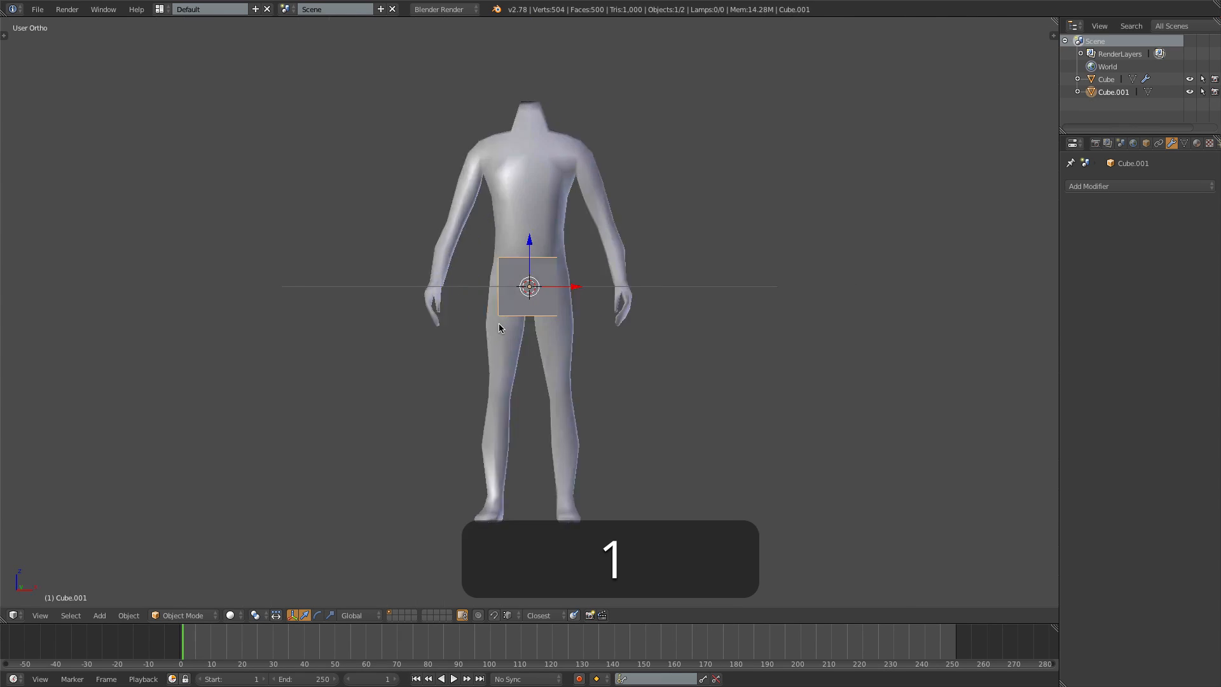
right_click(537, 225)
right_click(544, 267)
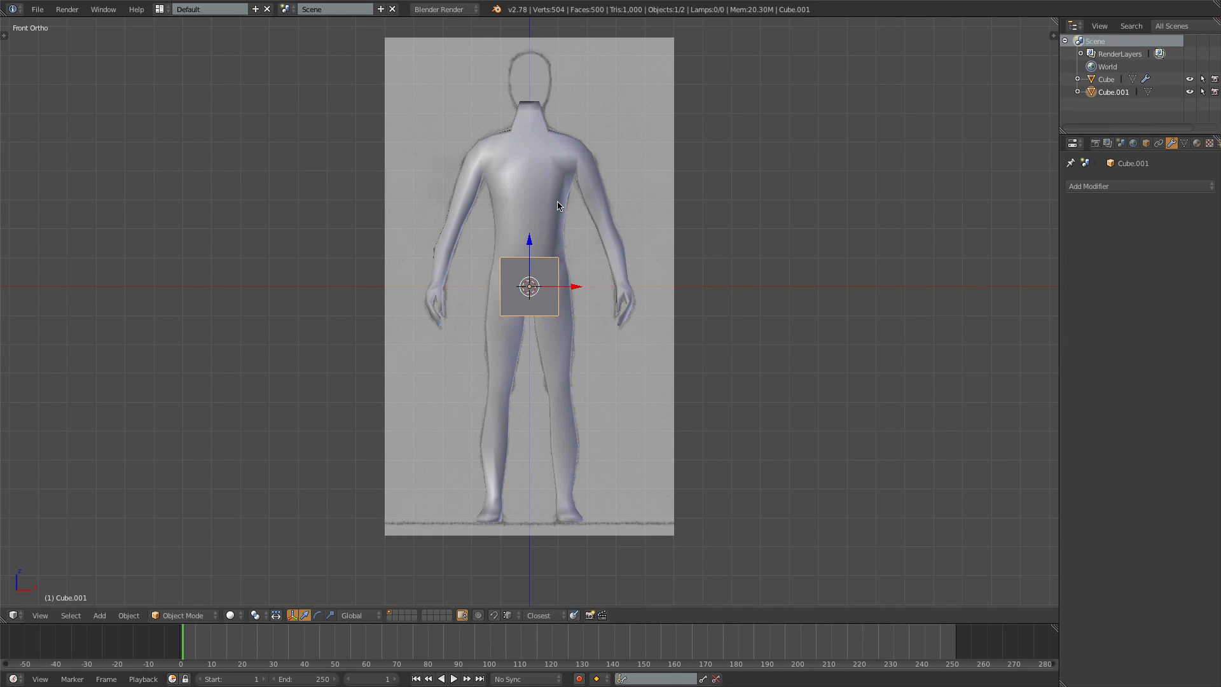
right_click(556, 197)
right_click(548, 270)
Step: Enter Edit Mode on the new cube and apply Subdivide Smooth to round it
key(Tab)
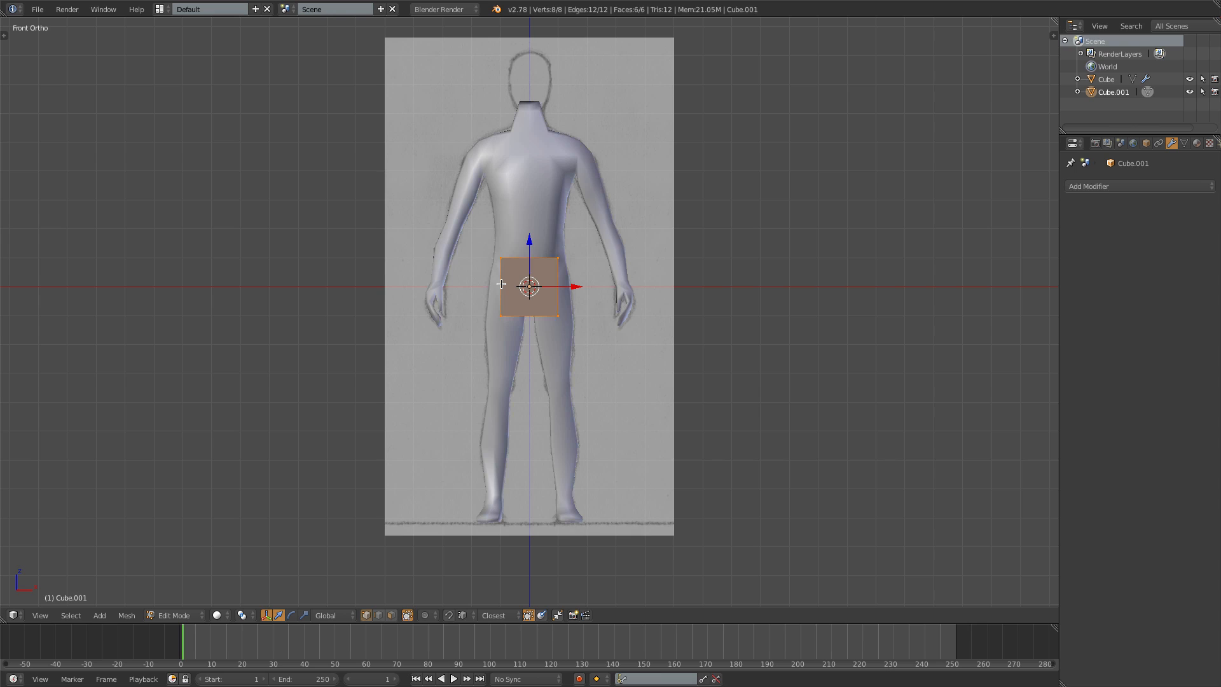
key(w)
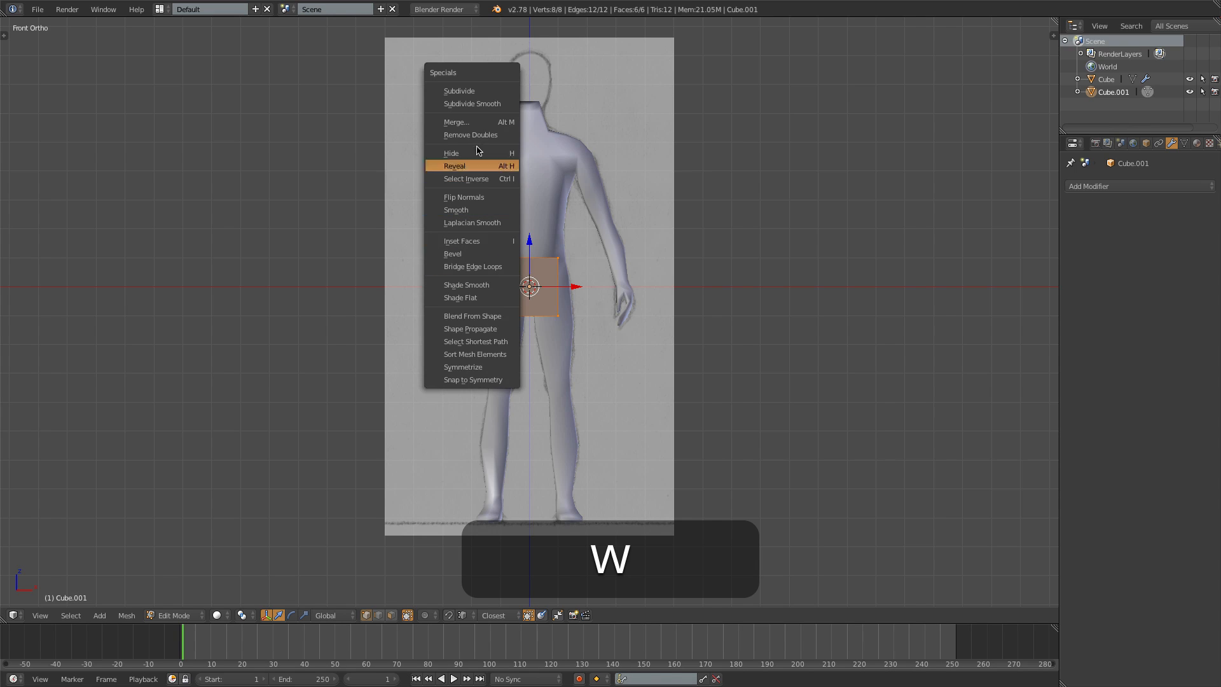
click(472, 103)
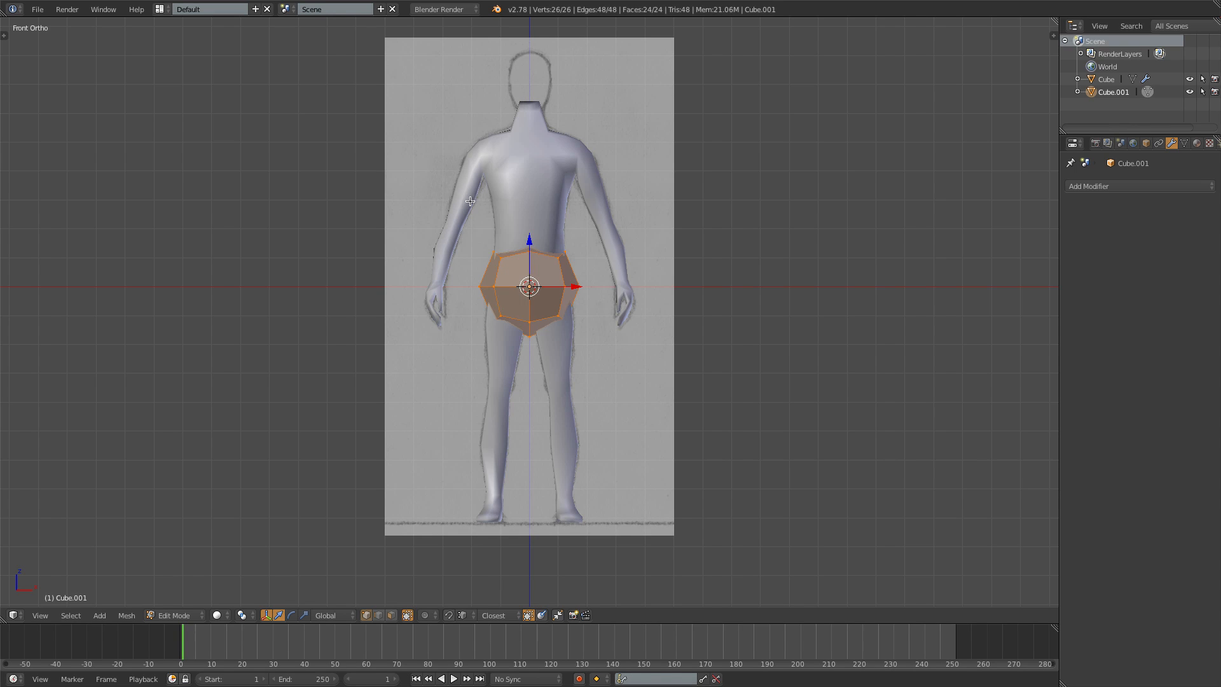
Step: In wireframe, box-select the vertices on the cube's negative X side and delete them, leaving half of the mesh
key(z)
key(a)
key(b)
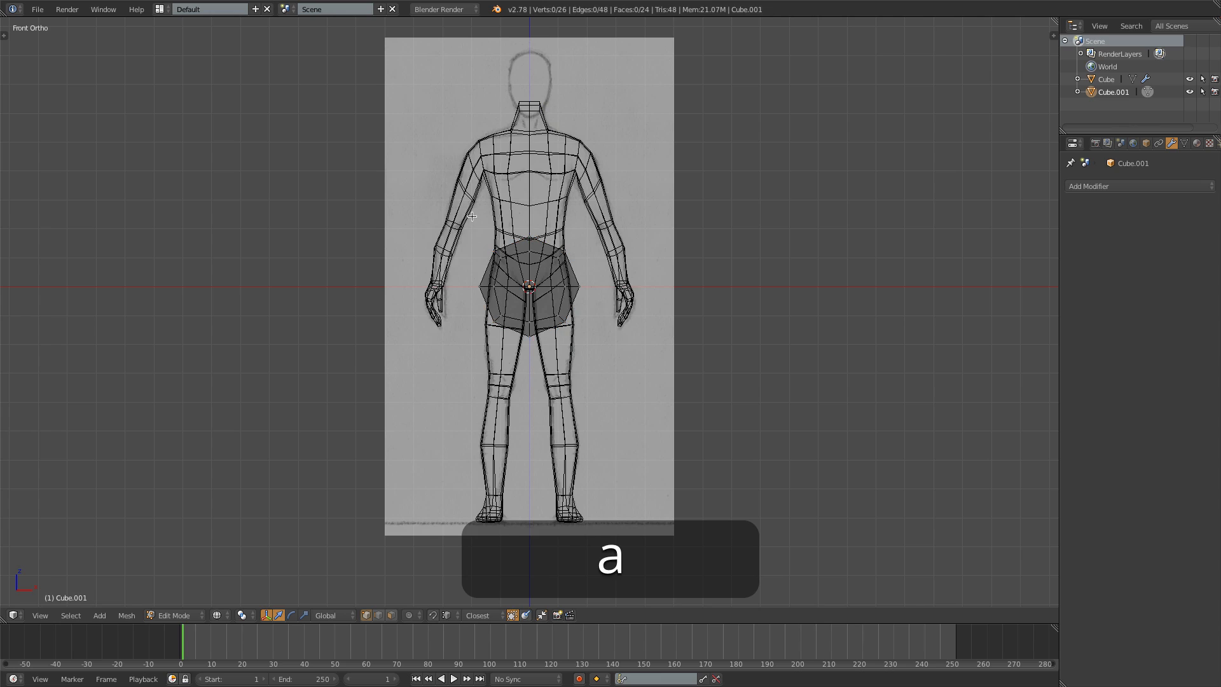
drag(474, 220, 511, 360)
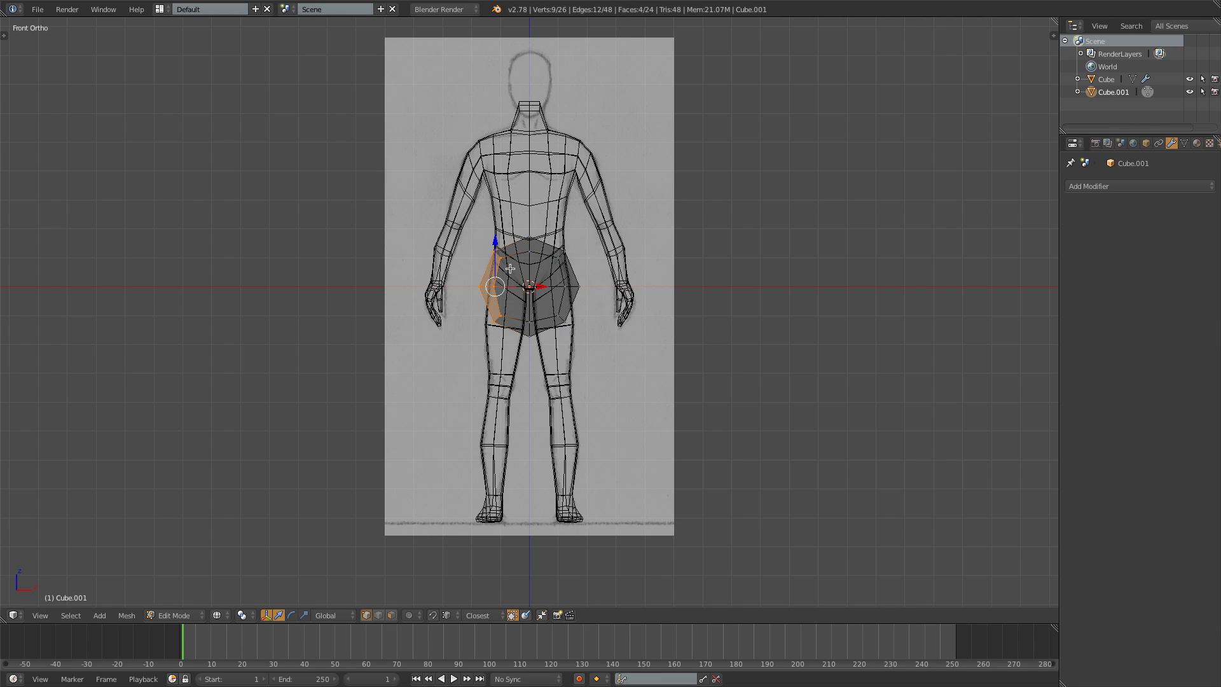
key(x)
click(502, 228)
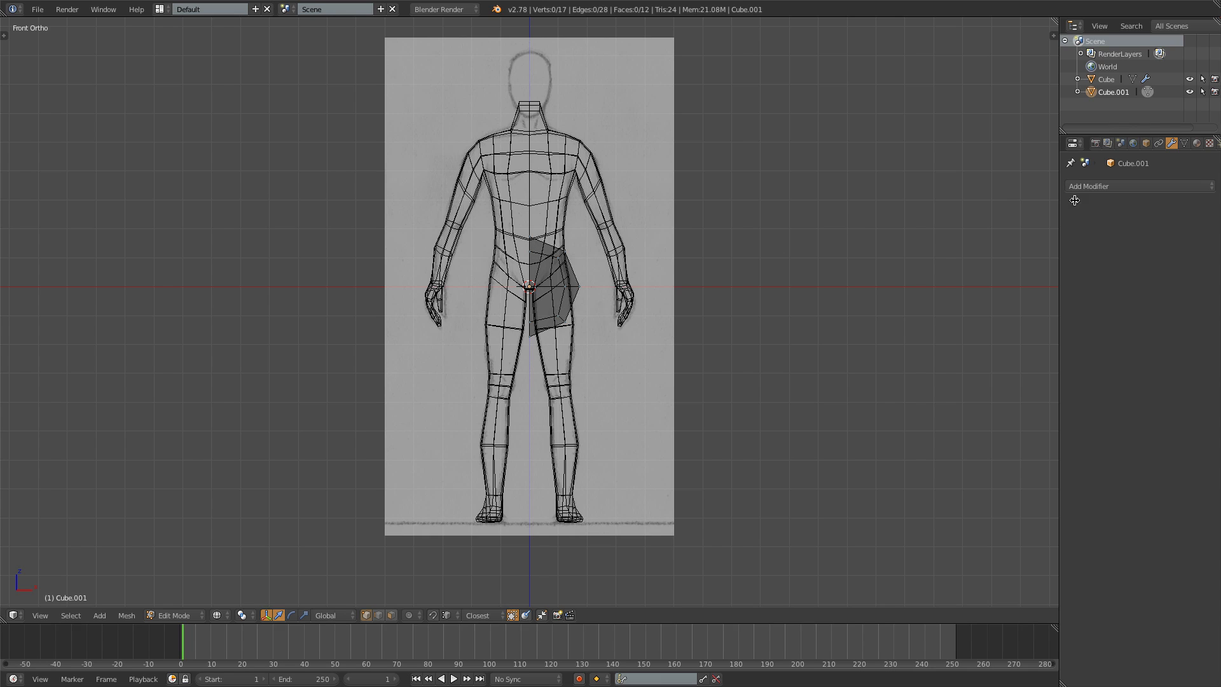
Step: Add a Mirror modifier on X with Clipping enabled, followed by a Subdivision Surface modifier, to the half mesh
click(1112, 186)
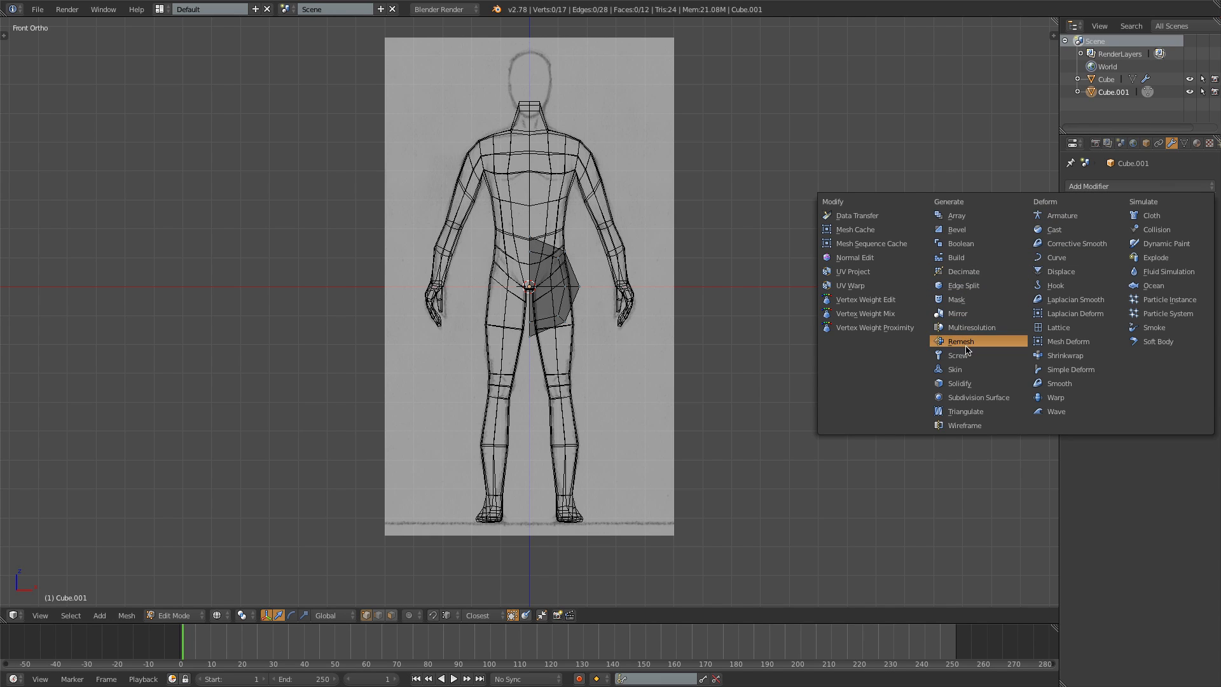
click(966, 314)
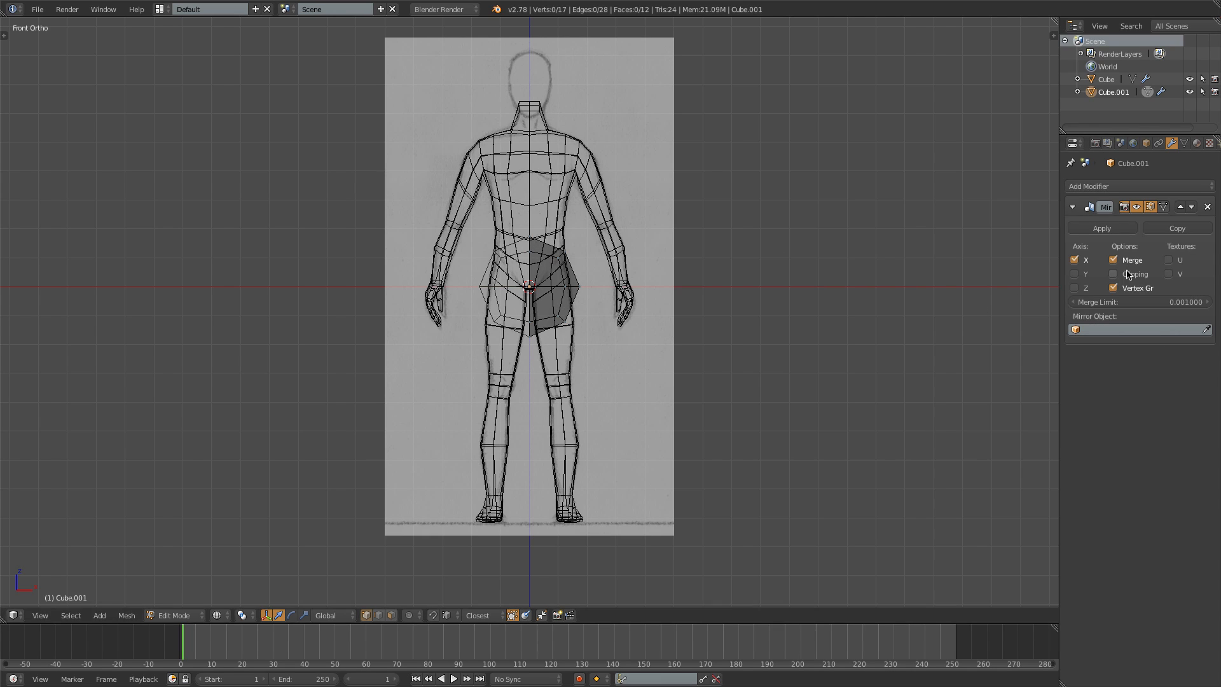
click(1102, 187)
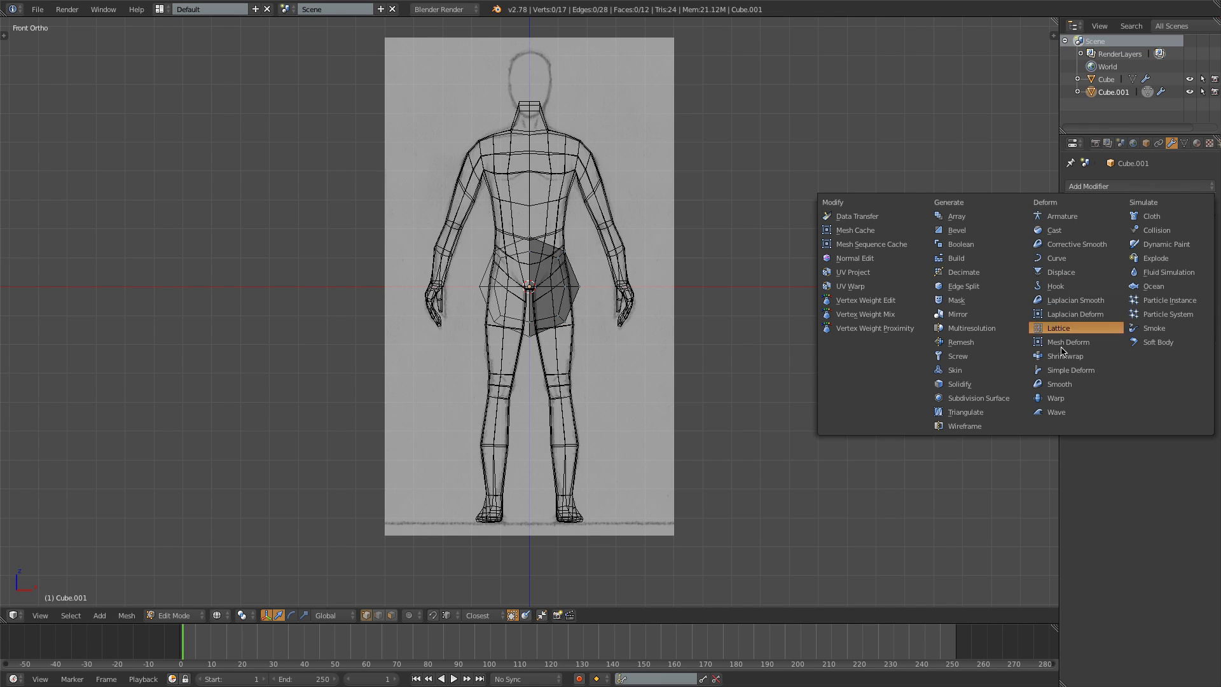
click(983, 399)
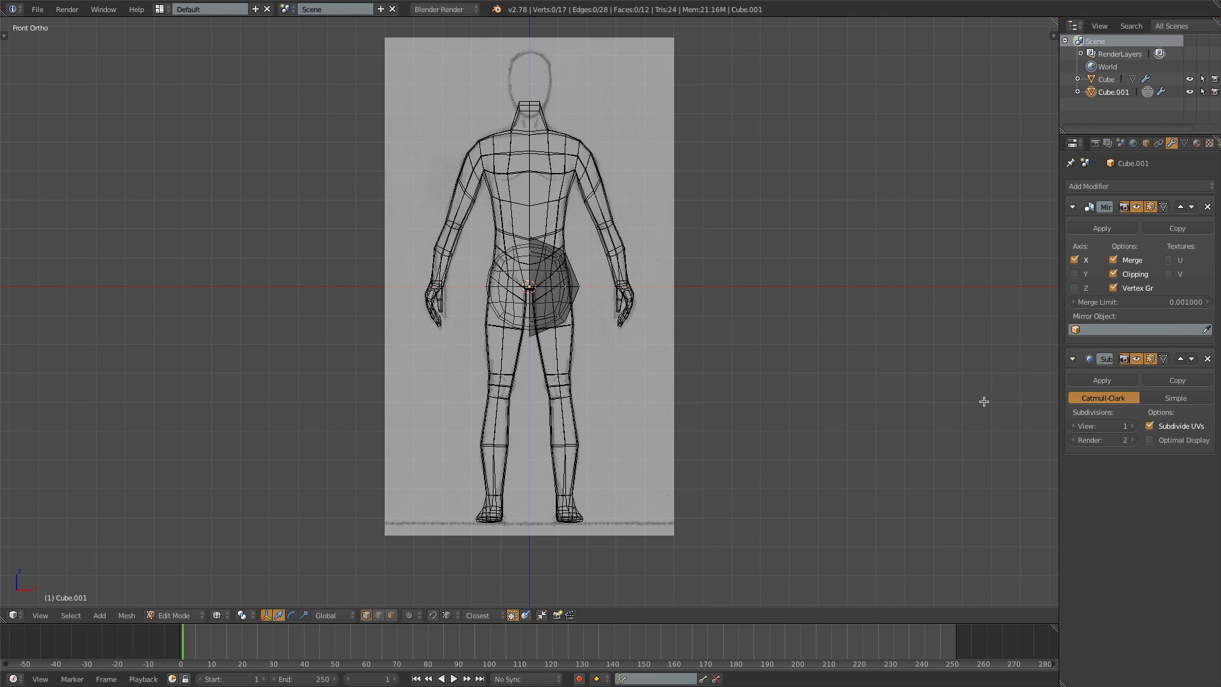
Step: Select the entire half mesh and move it up onto the head area of the front sketch
key(a)
key(g)
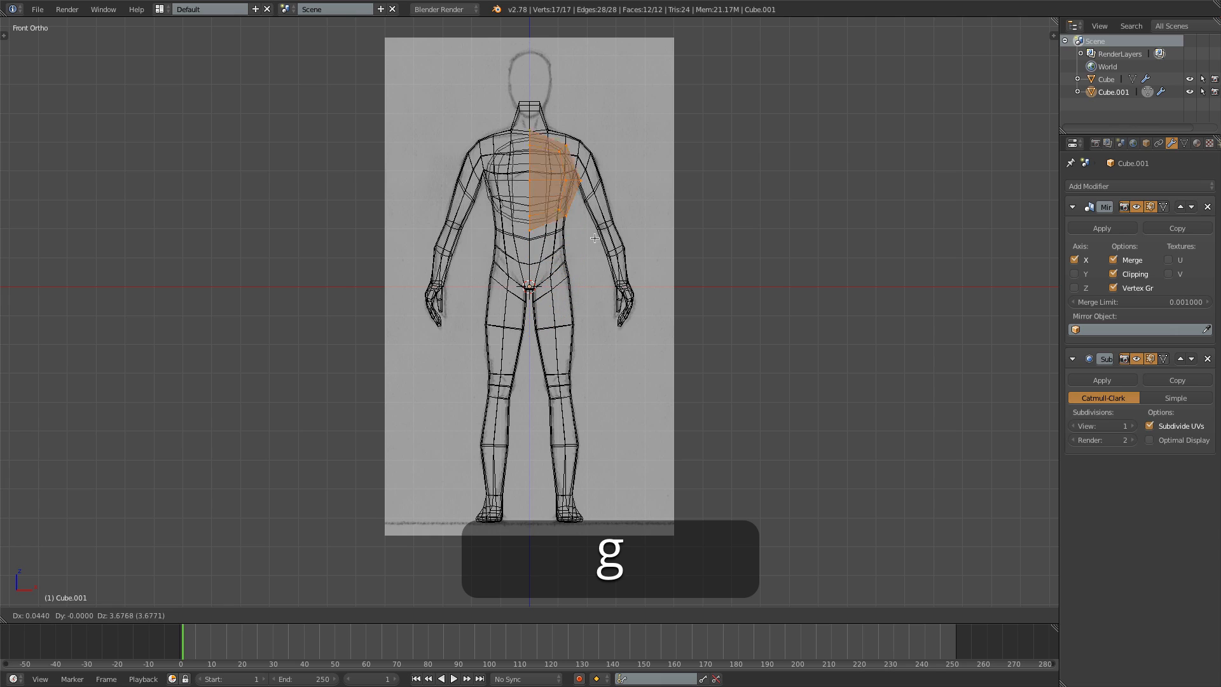
click(581, 152)
shift+middle_drag(582, 152, 585, 330)
scroll(567, 238, up, 6)
shift+middle_drag(587, 185, 581, 319)
Step: In front view, lower the head's top centre vertex and upper side vertices to fit the sketched crown
key(a)
key(b)
drag(514, 75, 561, 174)
key(g)
click(559, 233)
key(a)
key(b)
drag(569, 115, 619, 194)
key(g)
click(609, 253)
Step: Move the mid-height side vertices and the lower side vertices inward to match the head's front outline
key(a)
key(b)
drag(591, 236, 658, 282)
key(g)
click(630, 300)
key(a)
key(b)
drag(552, 311, 603, 377)
key(g)
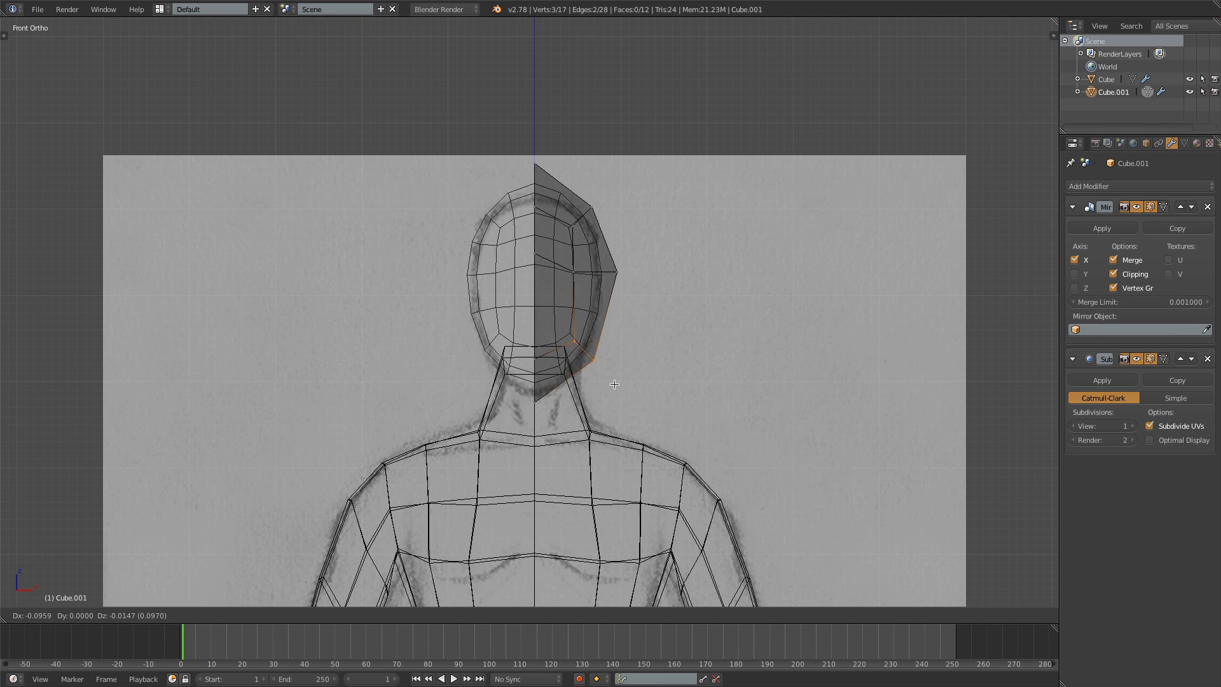
click(613, 392)
Step: In right view, move the mid-height face vertices and the forehead vertices back to match the sketched profile
key(a)
key(KP_3)
key(b)
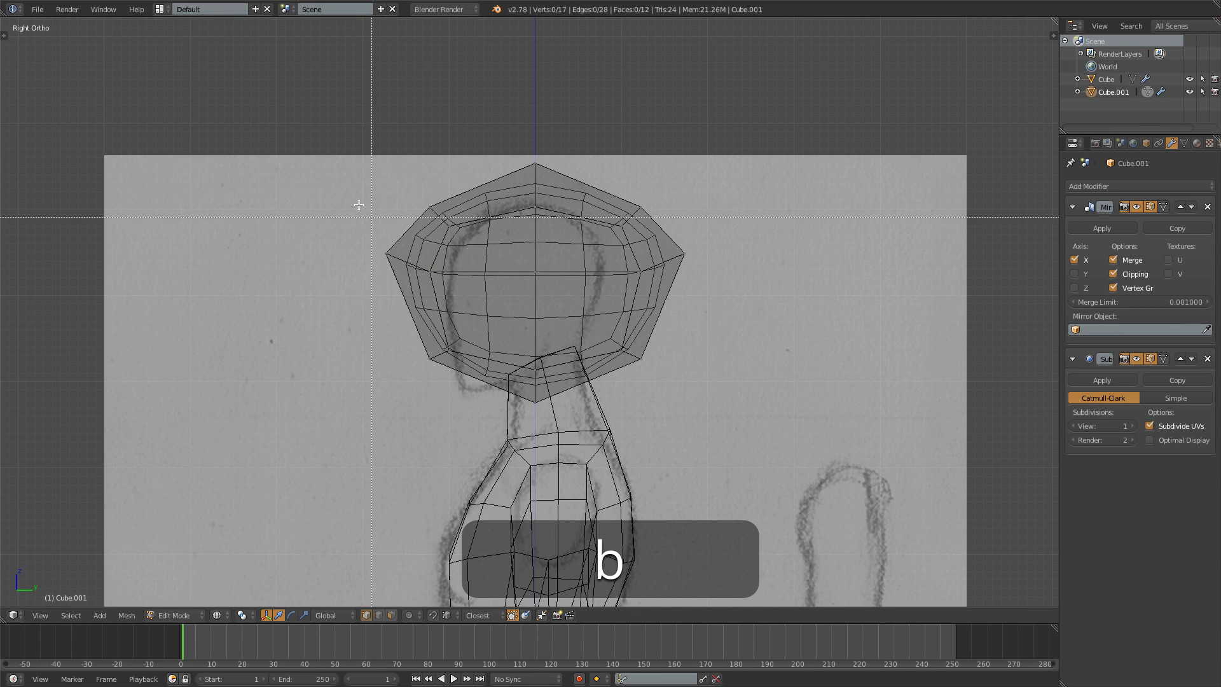
drag(430, 288, 433, 289)
key(g)
click(483, 312)
key(a)
key(b)
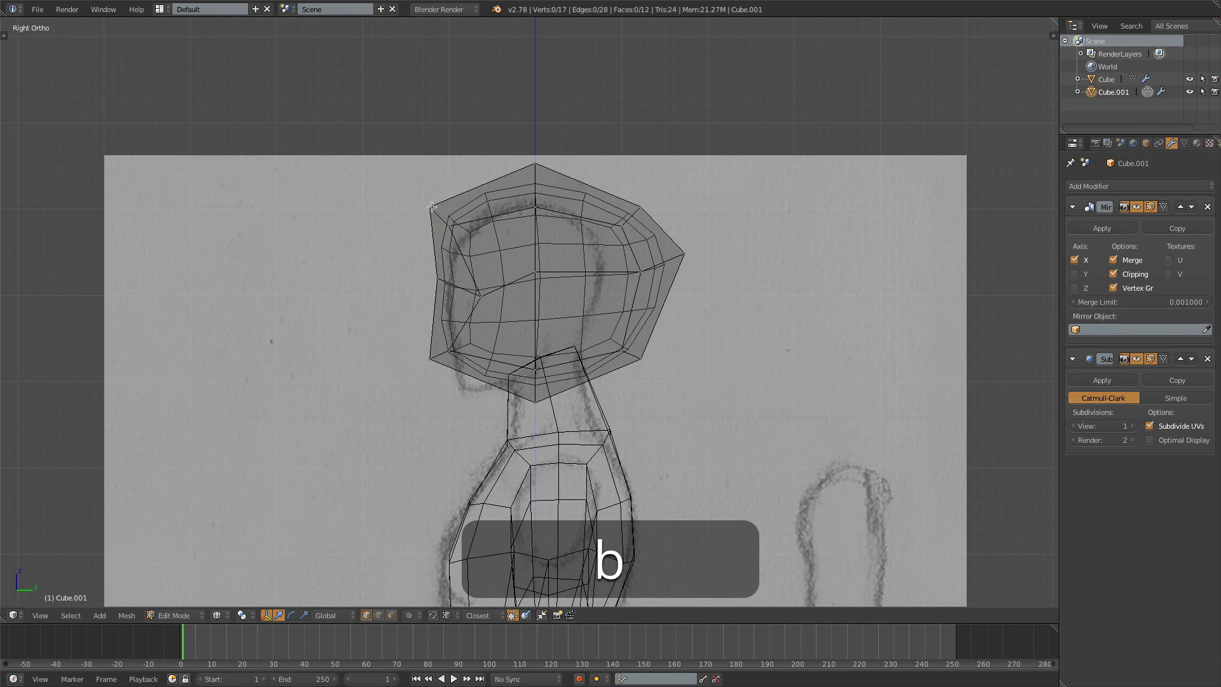
drag(395, 172, 494, 255)
key(g)
click(519, 268)
Step: Move the lower front vertices down to the sketched chin and adjust the vertices under the jaw
key(a)
key(b)
drag(414, 306, 474, 397)
key(g)
click(497, 432)
key(a)
key(b)
drag(507, 351, 566, 420)
key(g)
click(560, 412)
Step: Pull the lower back vertices toward the nape and the mid-height back vertices in toward the sketched back of the head
key(a)
key(b)
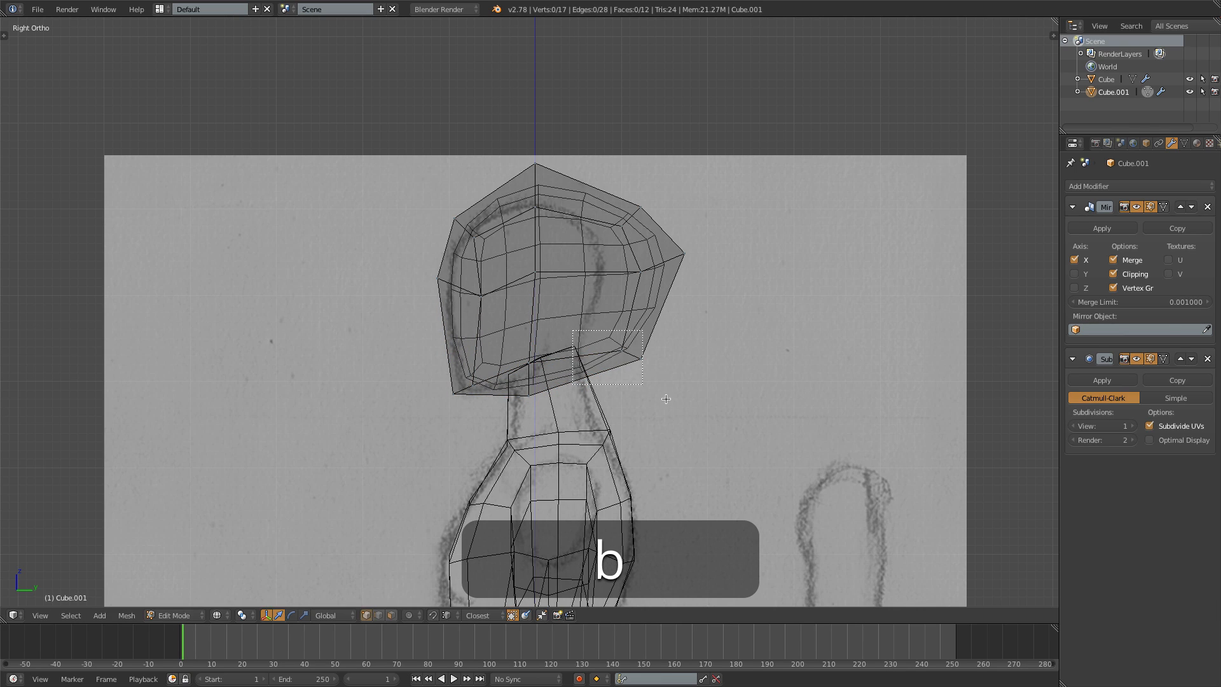
drag(597, 335, 658, 400)
key(g)
click(628, 402)
key(a)
key(b)
drag(606, 212, 698, 311)
key(g)
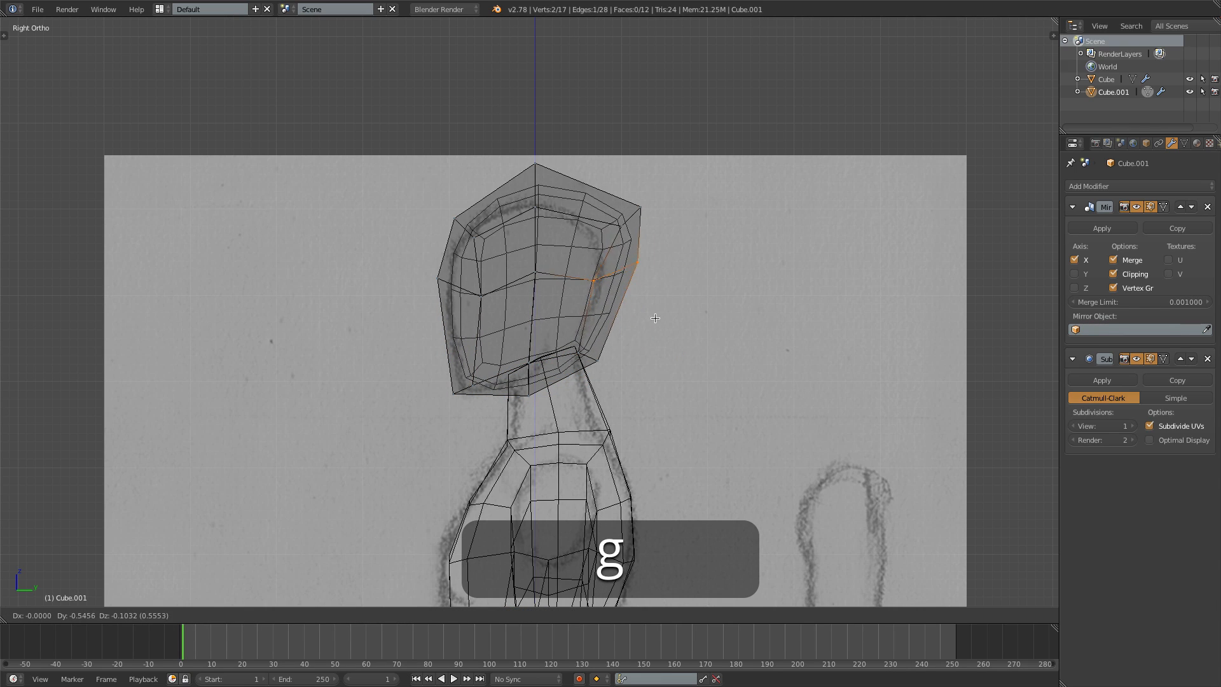
click(638, 208)
Step: Move the upper back vertices in to shape the rear of the crown, and check the head in solid shading
key(a)
key(b)
key(b)
drag(601, 209, 646, 239)
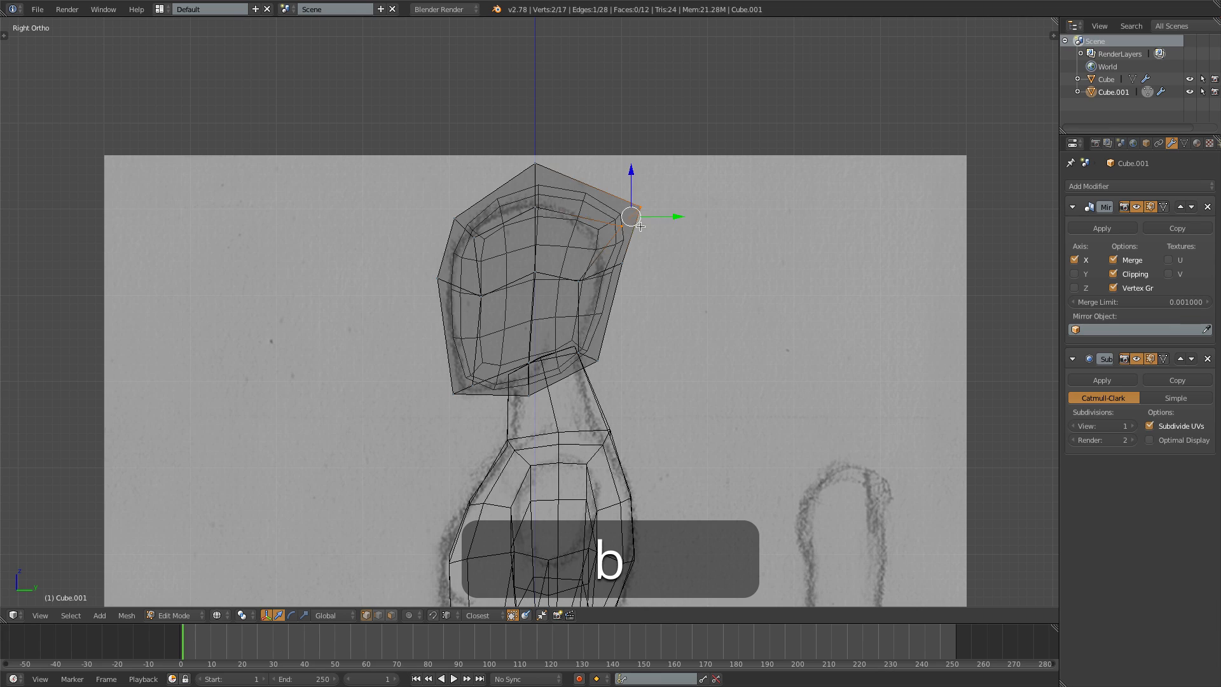
key(g)
click(620, 216)
key(z)
middle_drag(469, 248, 574, 259)
key(1)
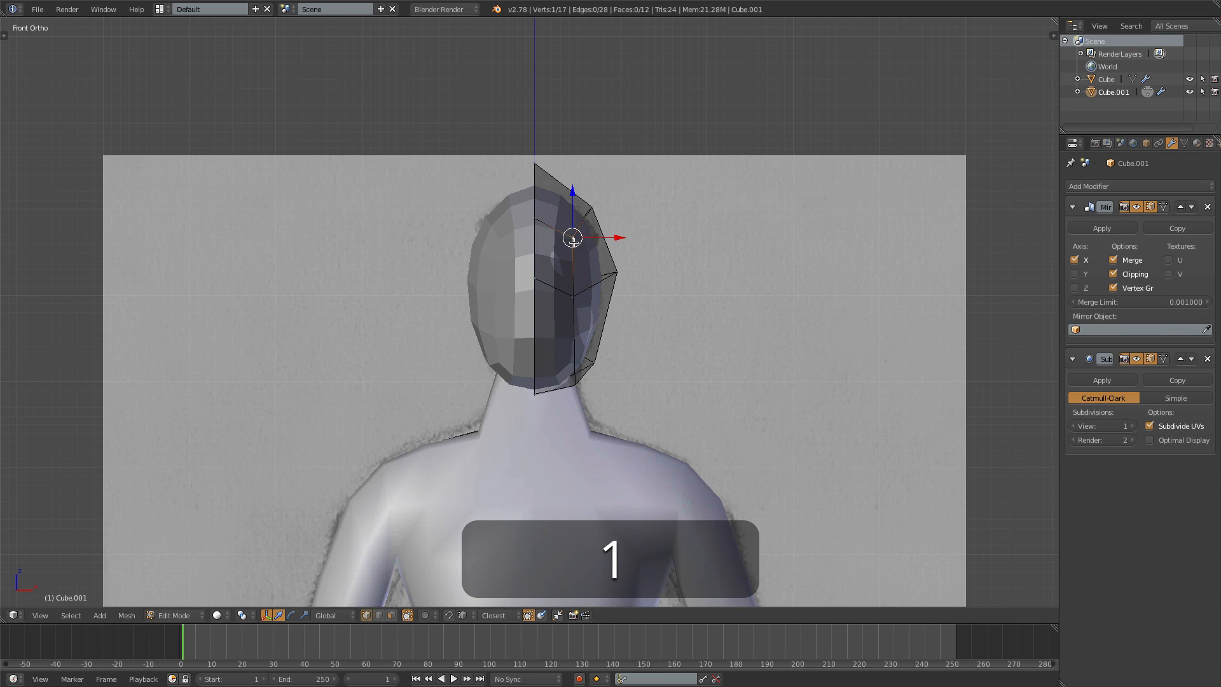
Step: In front view, pull the upper side vertices of the head outward and lower the crown's top toward the sketched outline
key(g)
click(578, 245)
key(g)
click(592, 204)
shift+right_click(574, 240)
key(g)
click(620, 213)
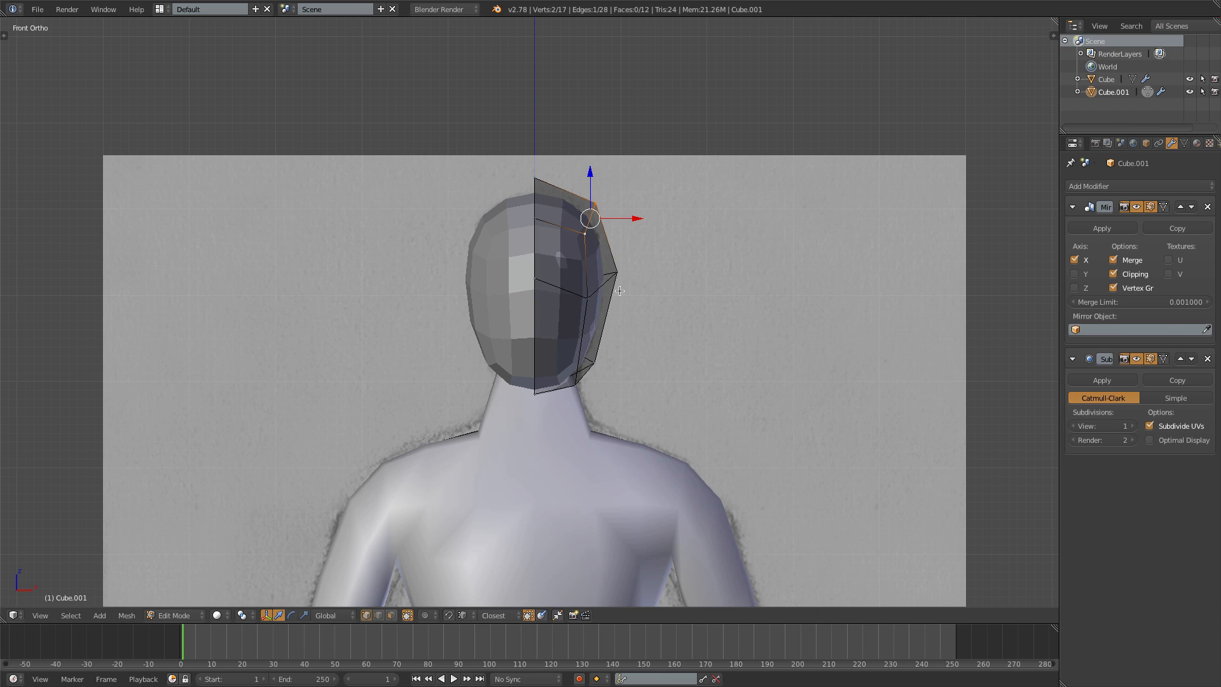
Step: Adjust the vertices at the side and back of the head from right and angled views to refine its roundness
key(KP_3)
right_click(579, 282)
key(g)
middle_drag(617, 274, 501, 305)
key(g)
click(493, 309)
right_click(492, 267)
key(KP_1)
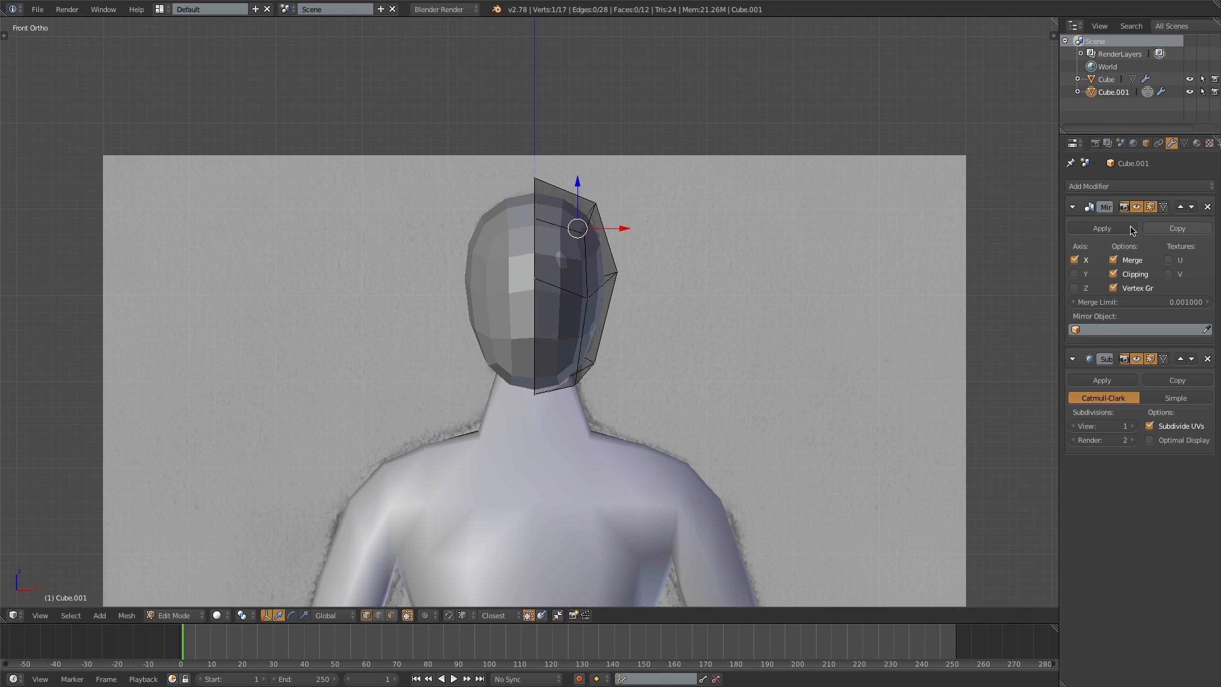
Step: Apply the head's Mirror and Subdivision Surface modifiers in object mode
click(1110, 229)
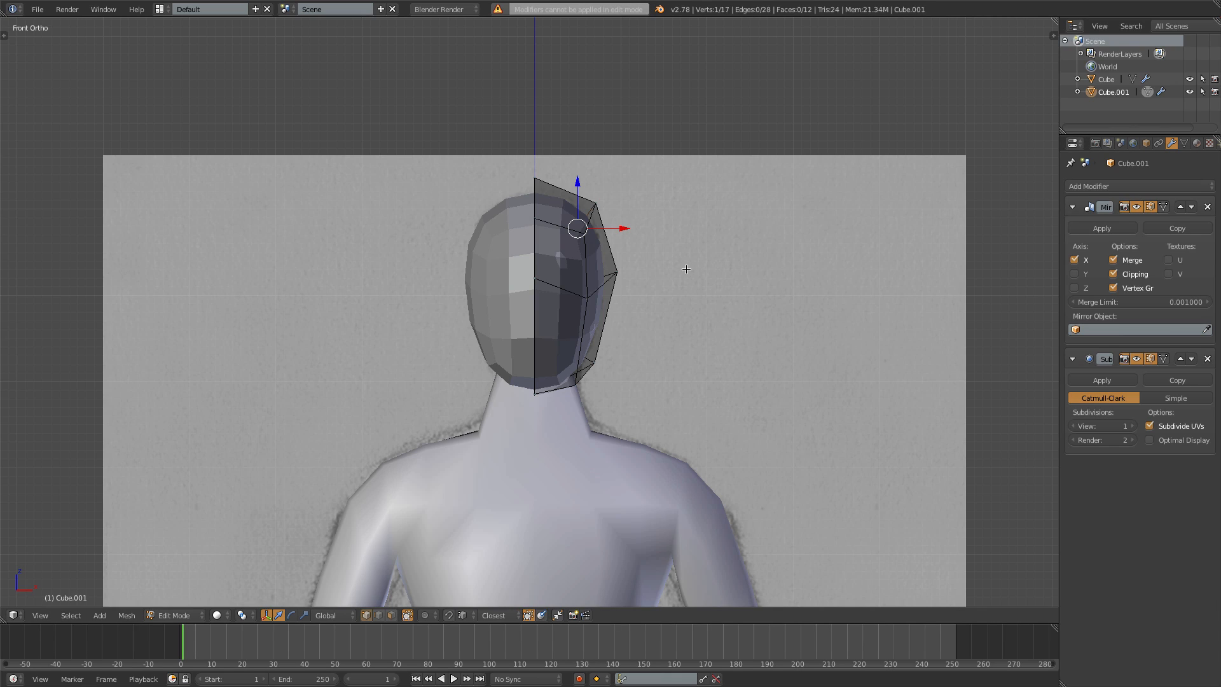
key(Tab)
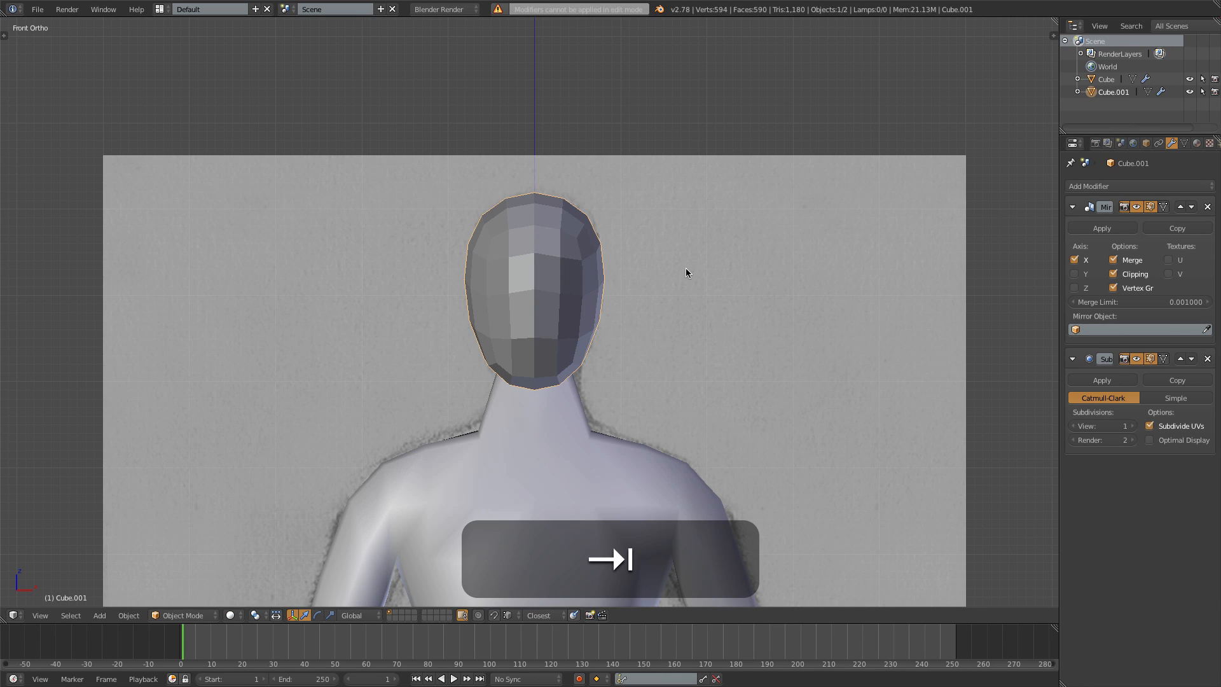
click(1102, 228)
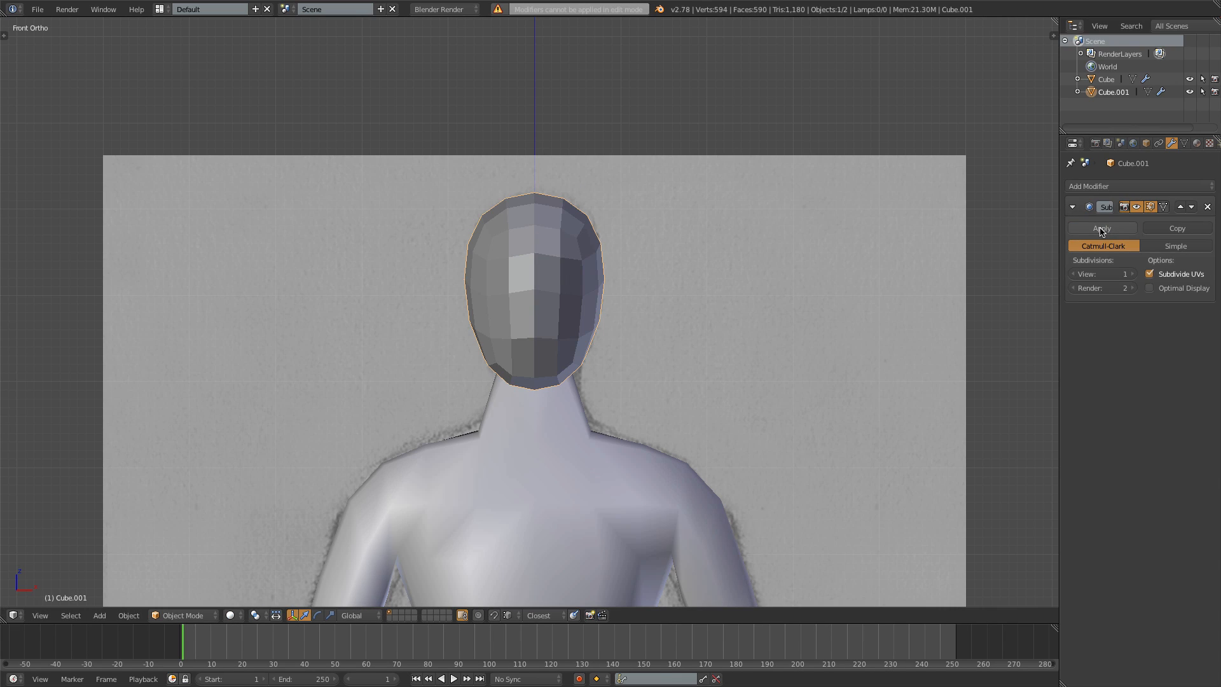
click(1102, 228)
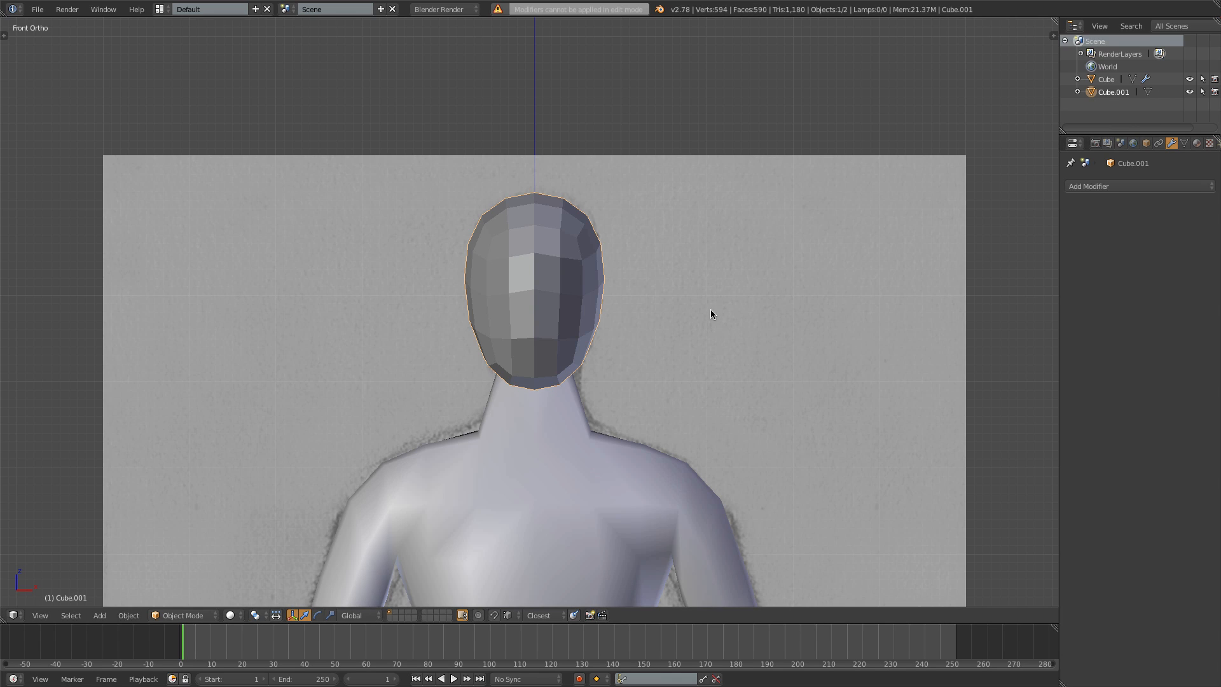
Step: Delete the vertices of the head's unshaded mirror half in wireframe front view, keeping the half on the positive X side
key(Tab)
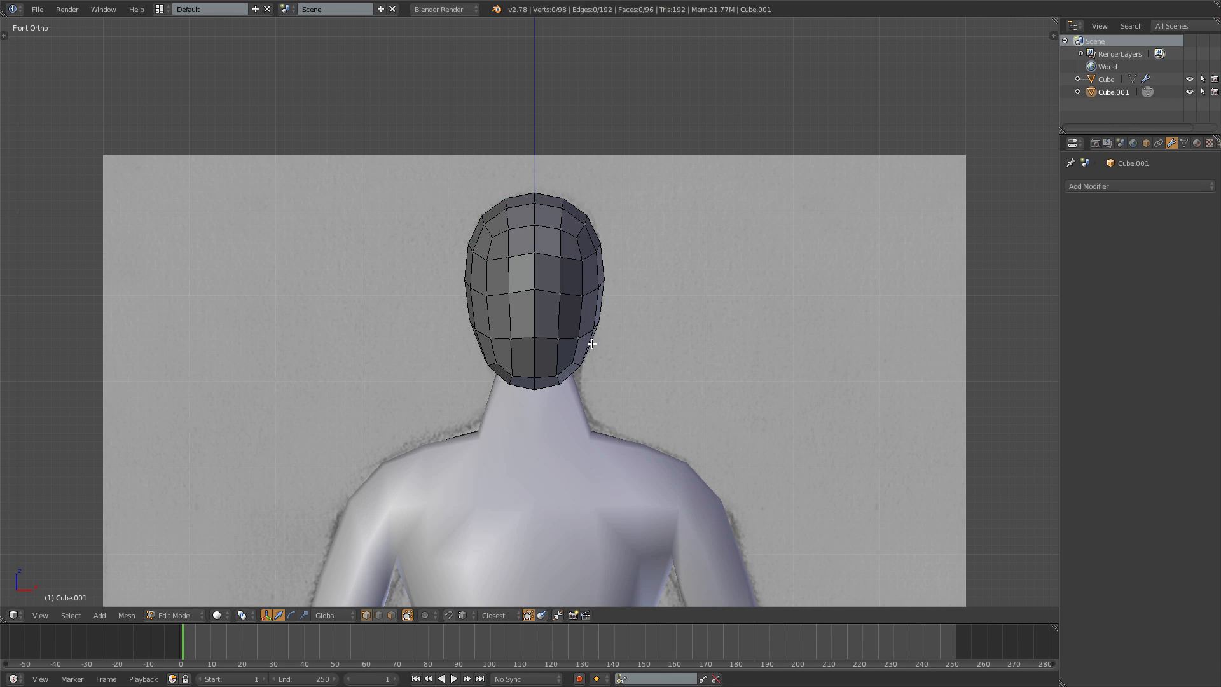
key(z)
key(b)
drag(416, 166, 530, 430)
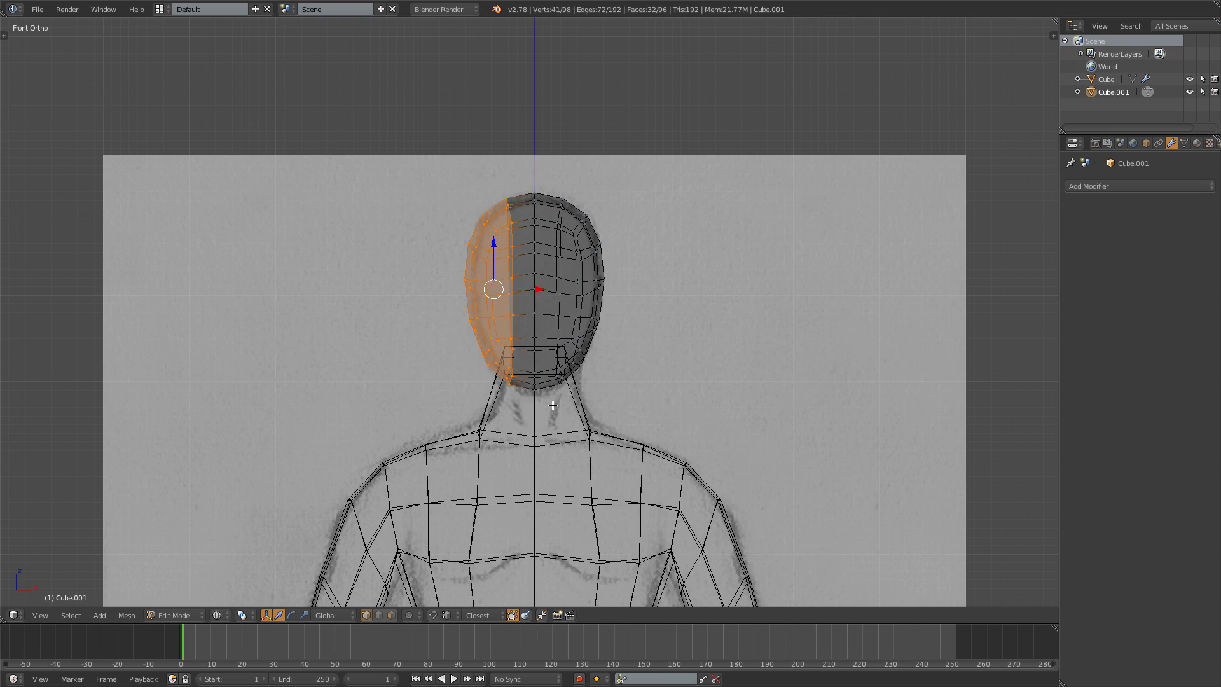
key(x)
click(489, 290)
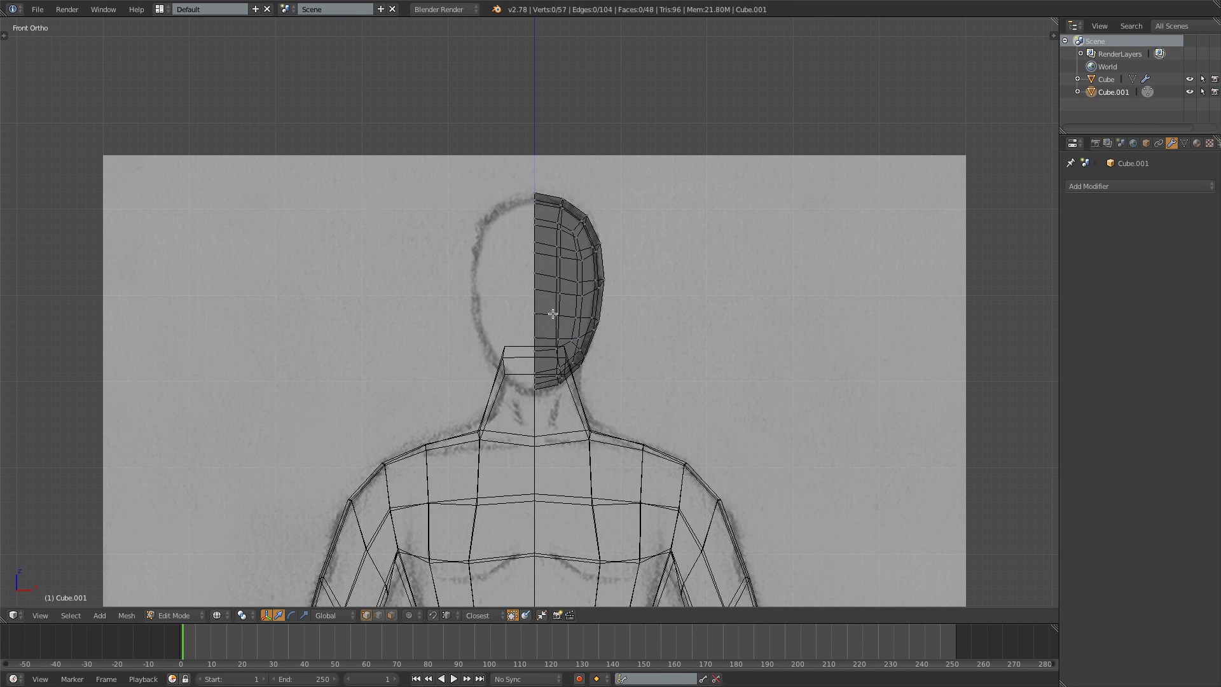
Step: Join the half head into the body object so it uses the body's Mirror modifier, and enter mesh editing
key(Tab)
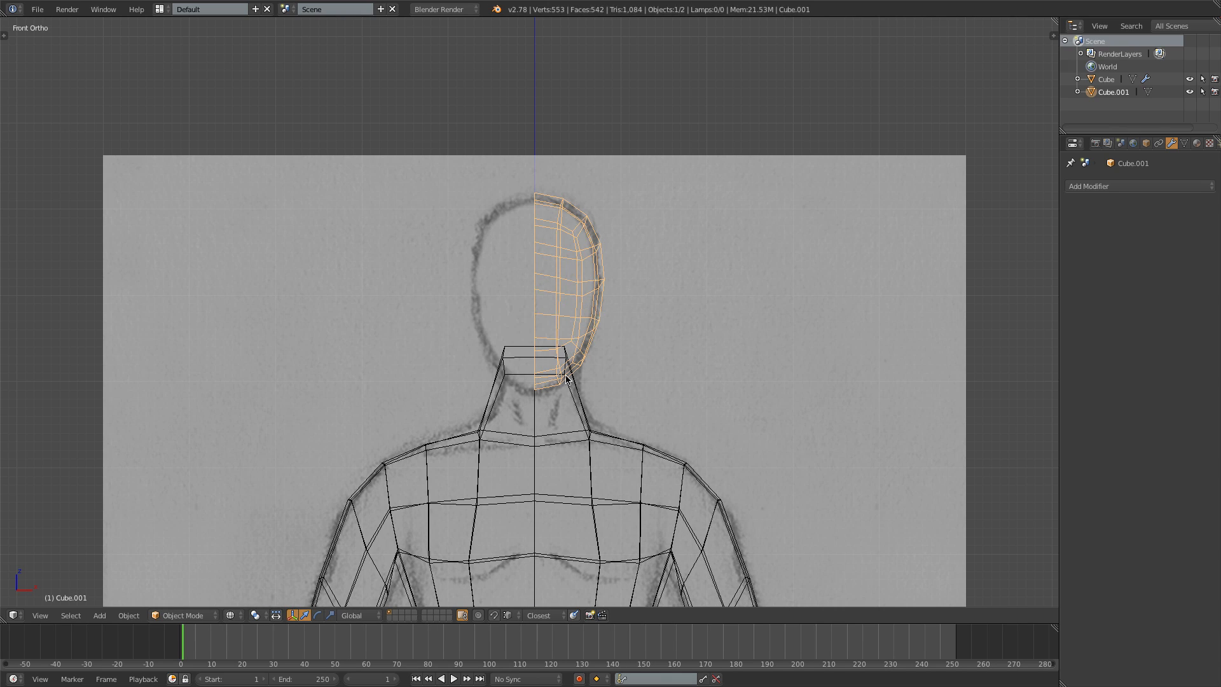
shift+right_click(577, 410)
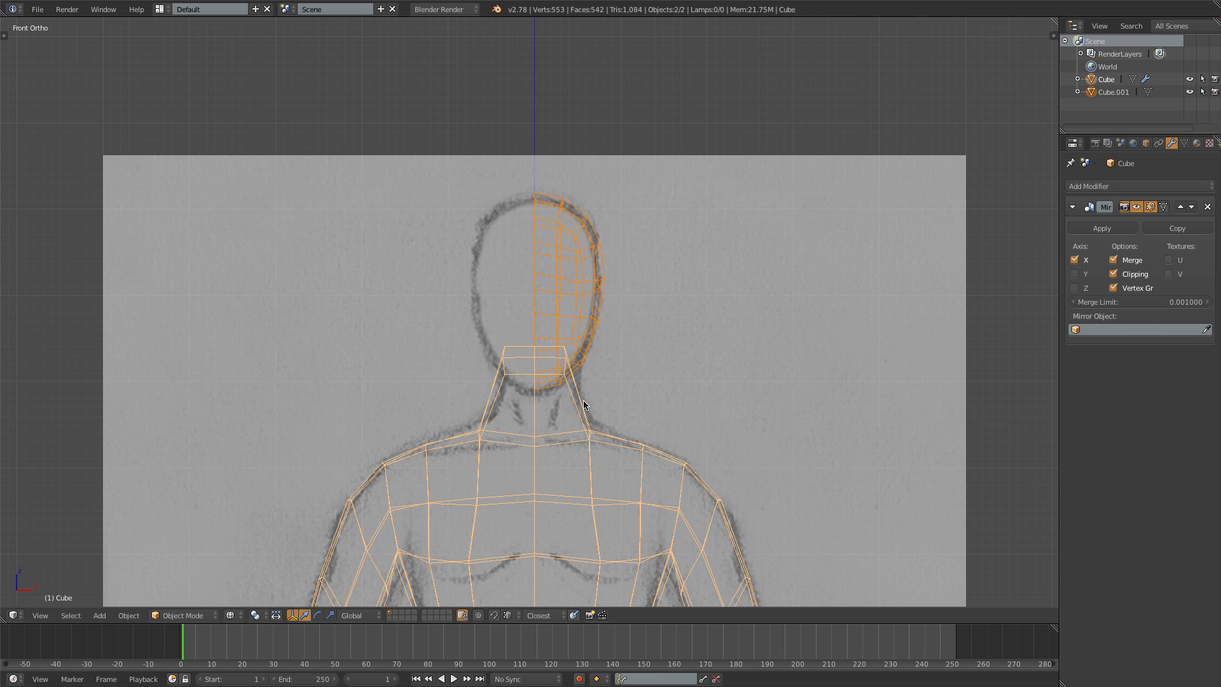
key(ctrl+j)
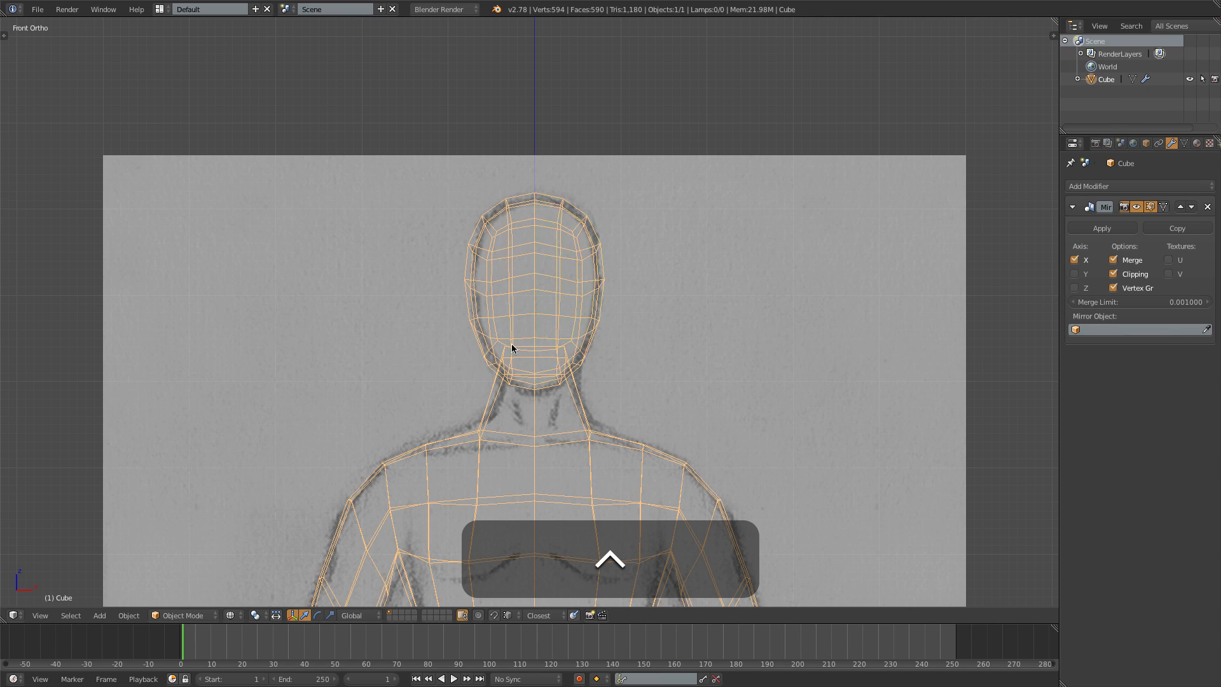
key(Tab)
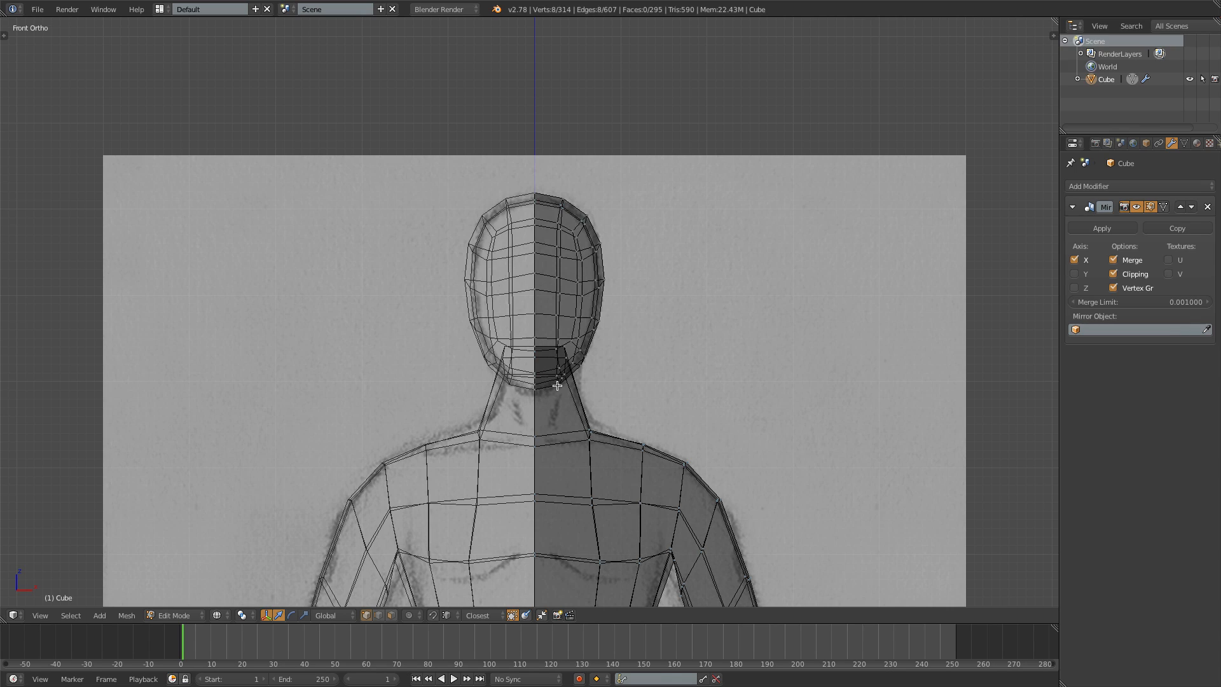
Step: In right view, lower the neck's top vertices to open a gap below the head
key(z)
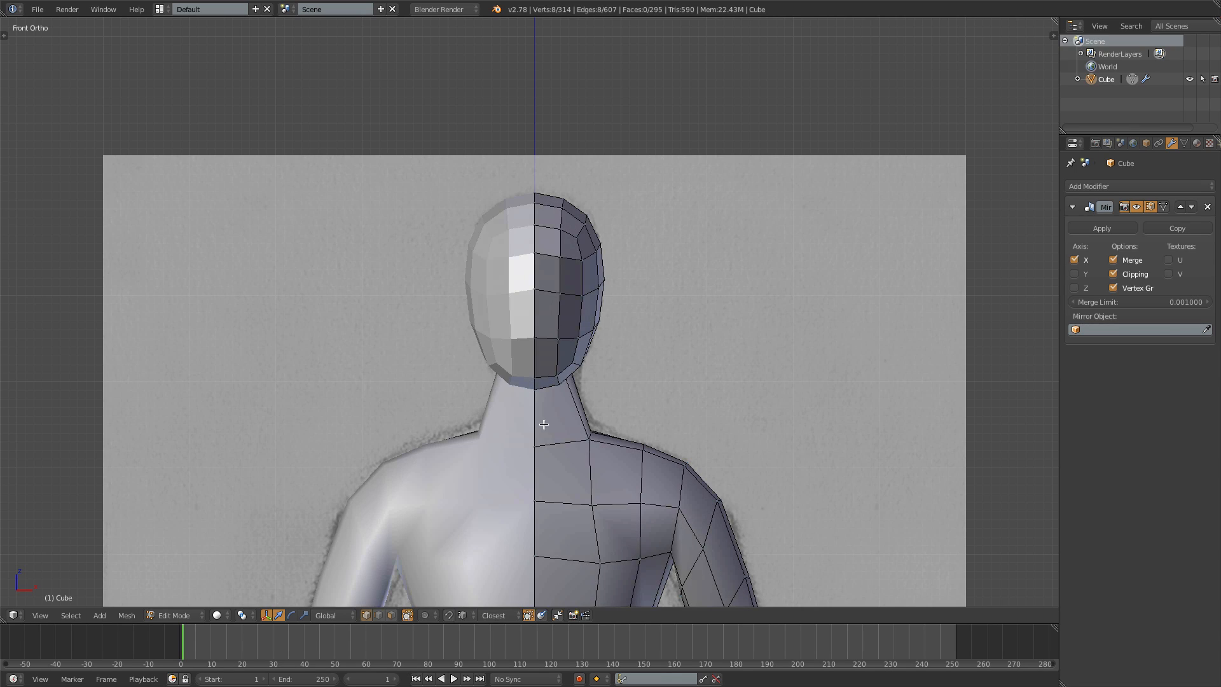
middle_drag(605, 430, 525, 346)
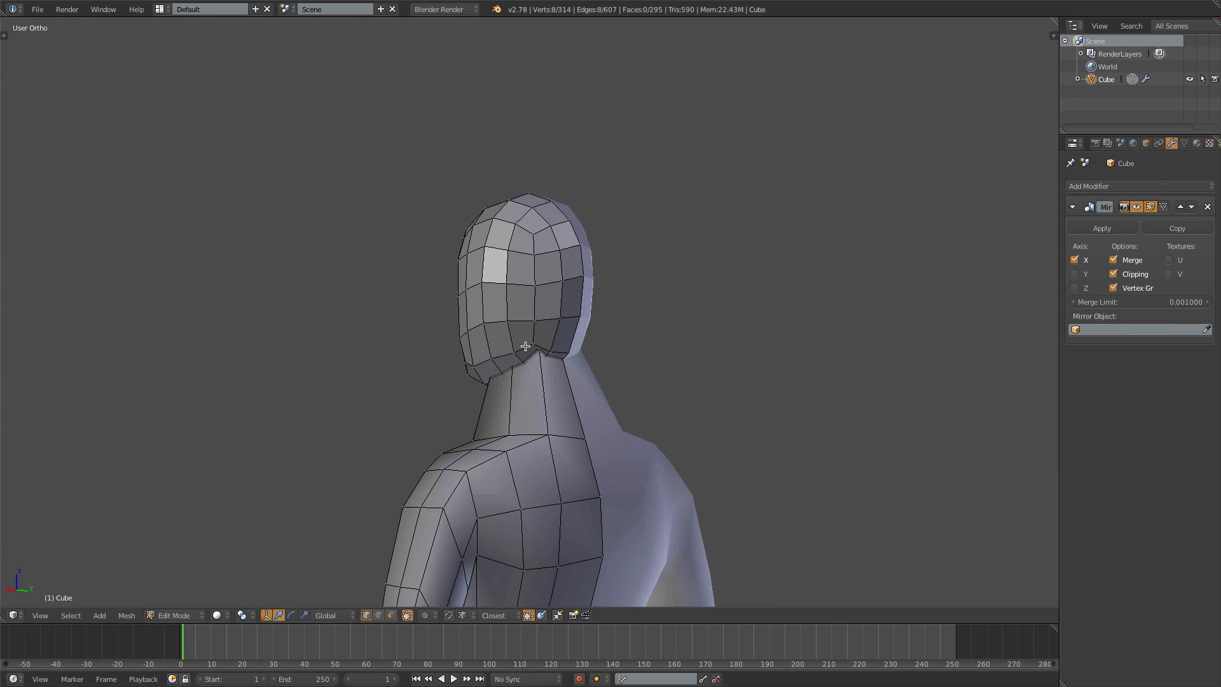
key(3)
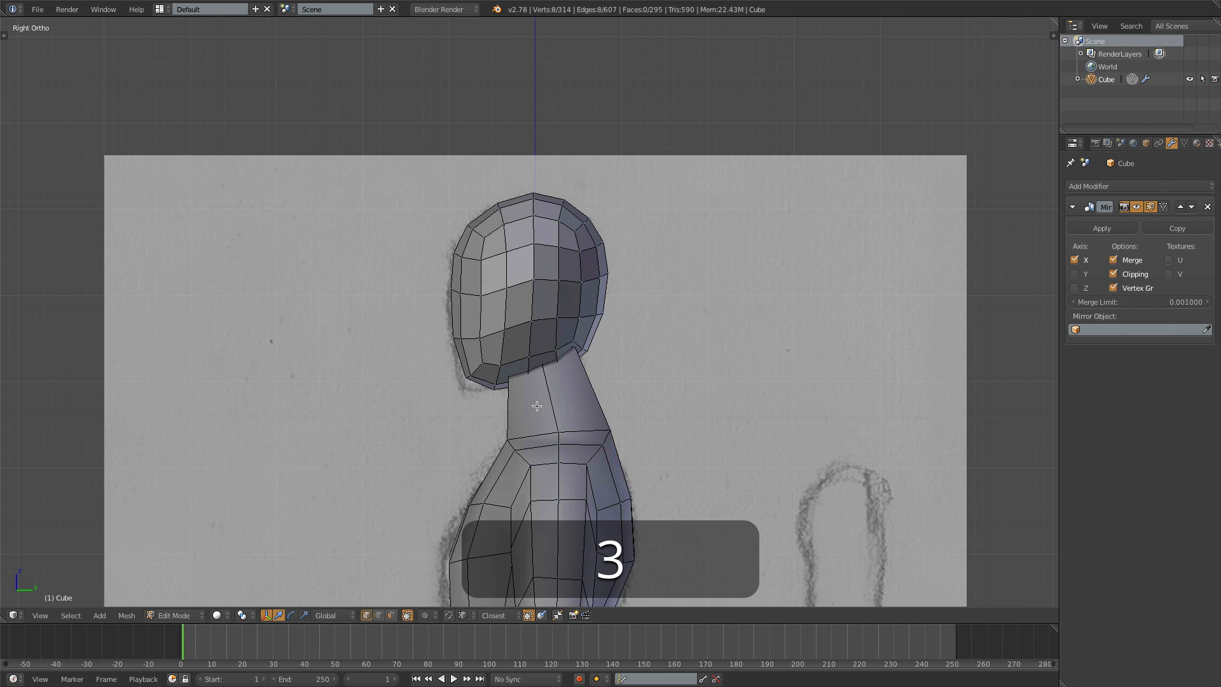
key(z)
key(b)
drag(532, 351, 516, 382)
key(b)
key(b)
drag(570, 343, 578, 364)
key(g)
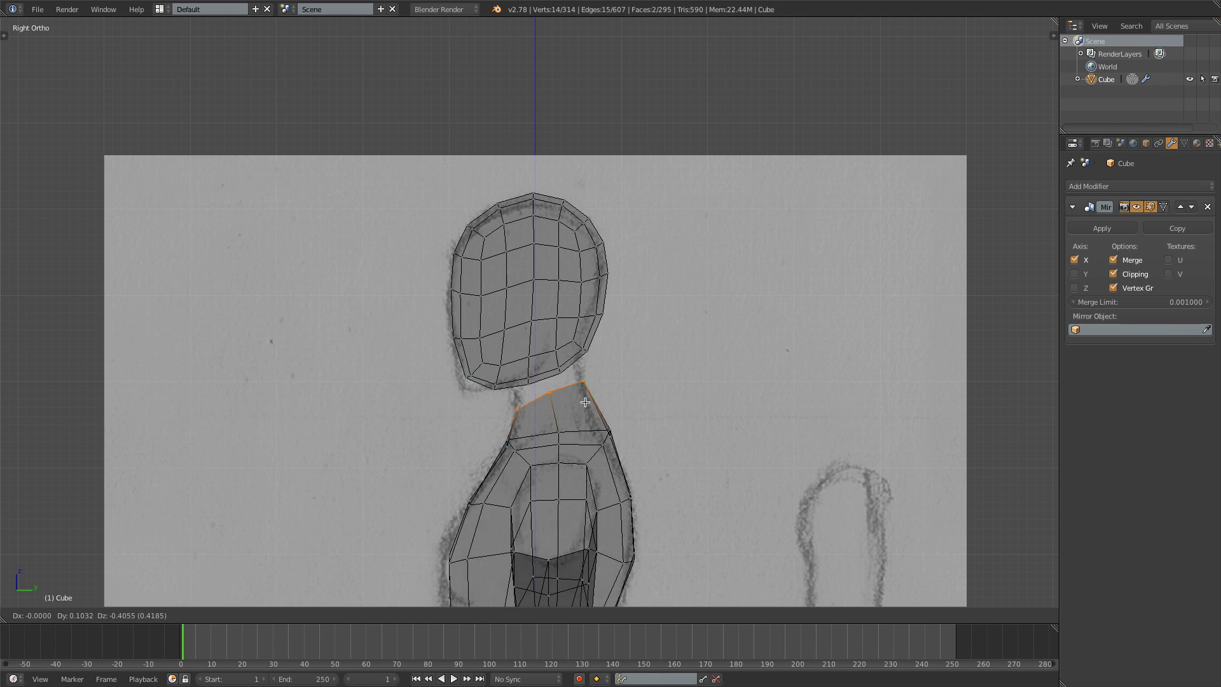
click(585, 401)
key(z)
Step: Delete the two faces on the underside of the head above the neck
mouse_move(640, 384)
middle_down()
mouse_move(609, 436)
mouse_move(522, 390)
mouse_move(492, 334)
middle_up()
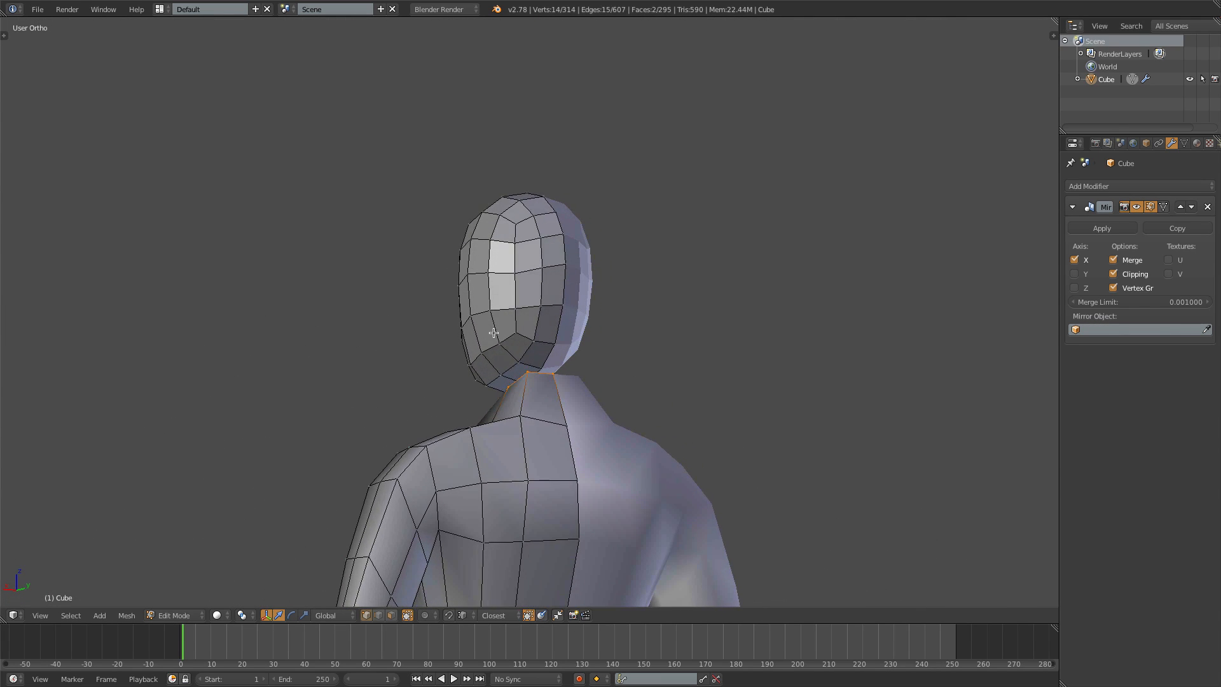
key(ctrl+Tab)
click(485, 361)
click(516, 368)
shift+click(527, 366)
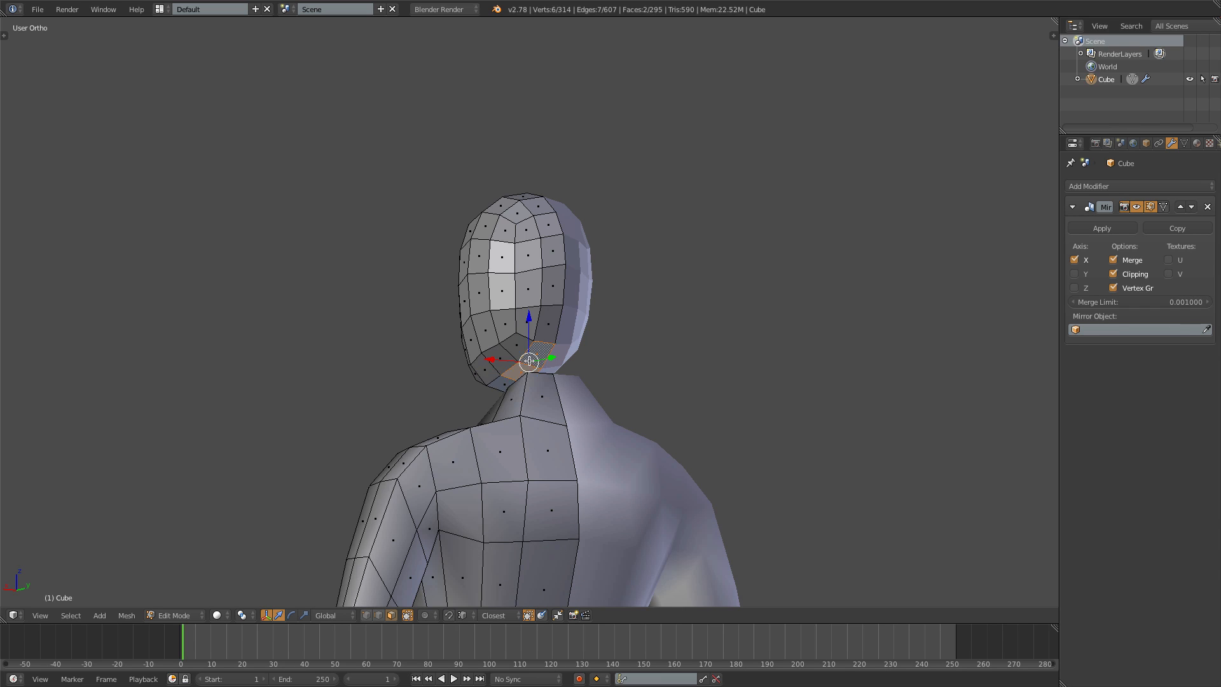
key(x)
click(530, 360)
Step: Delete the two faces capping the top of the neck
middle_drag(530, 361, 556, 405)
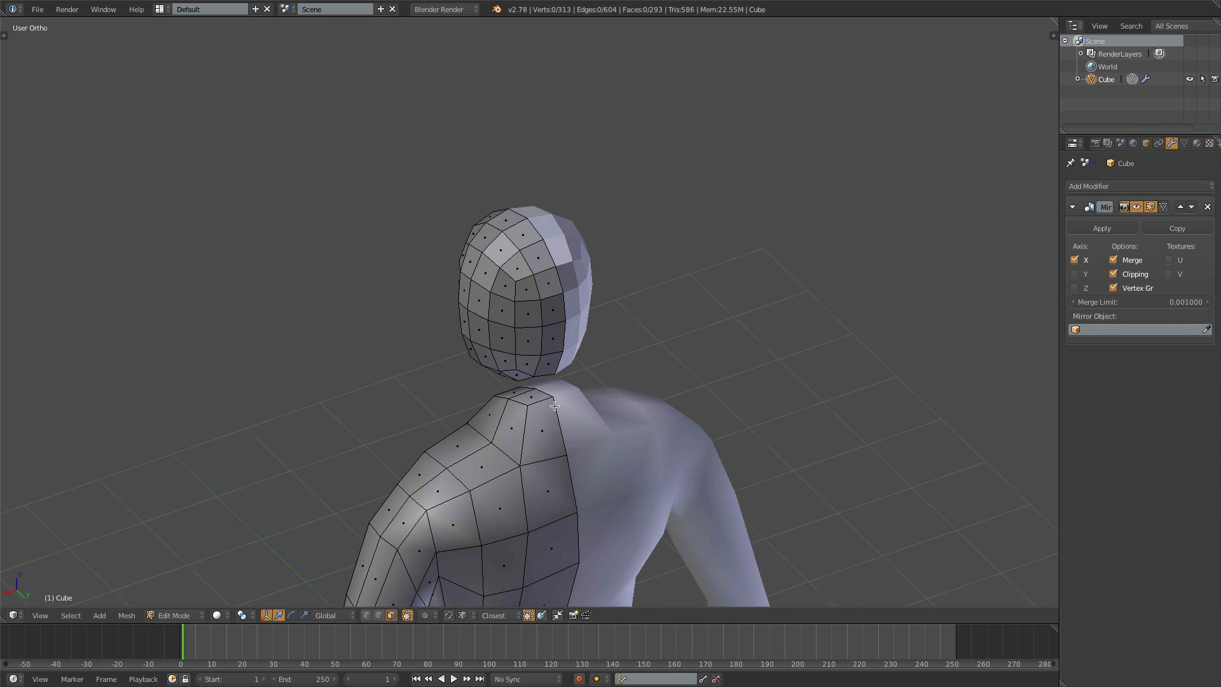
right_click(531, 396)
shift+right_click(515, 391)
key(x)
click(559, 409)
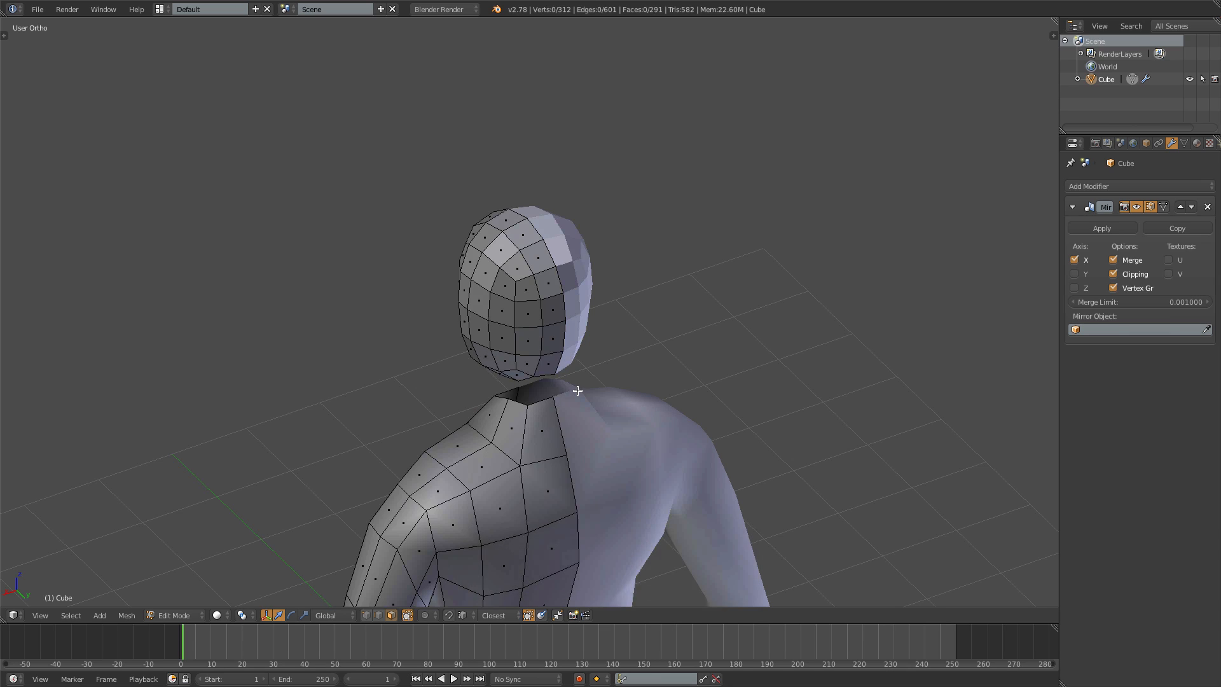
Step: Bridge the open edge loop of the neck to the open edge loop under the head
key(ctrl+Tab)
click(565, 363)
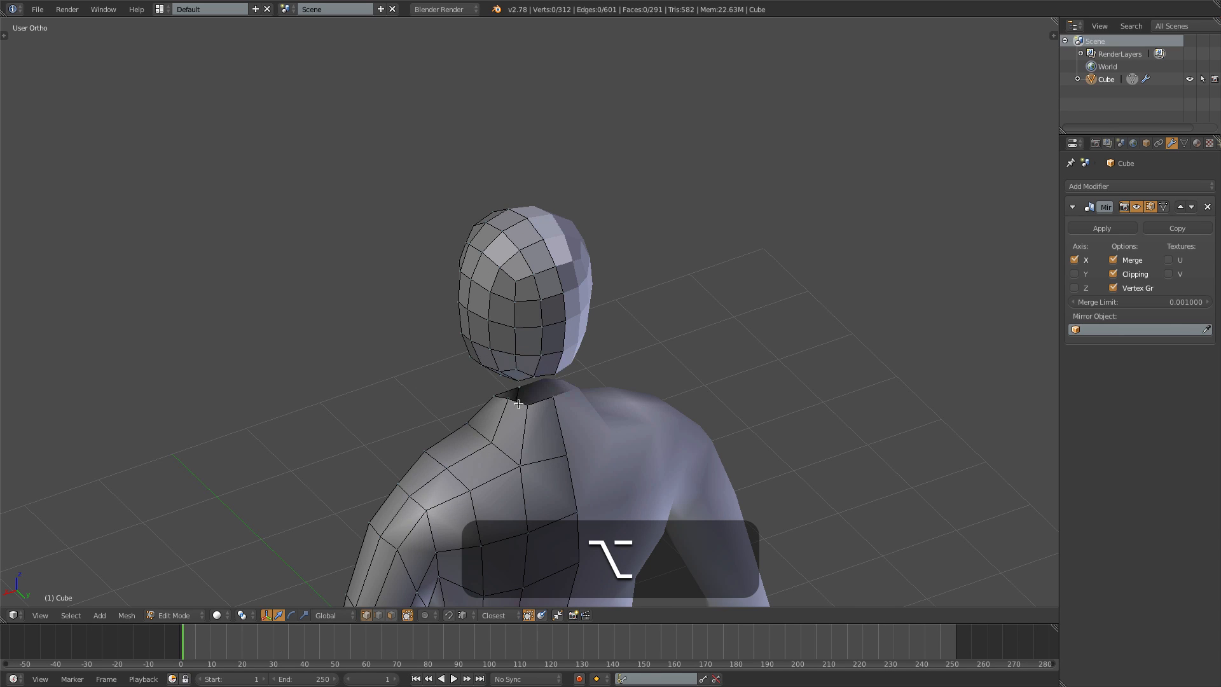
alt+middle_drag(552, 372, 551, 325)
alt+shift+right_click(531, 349)
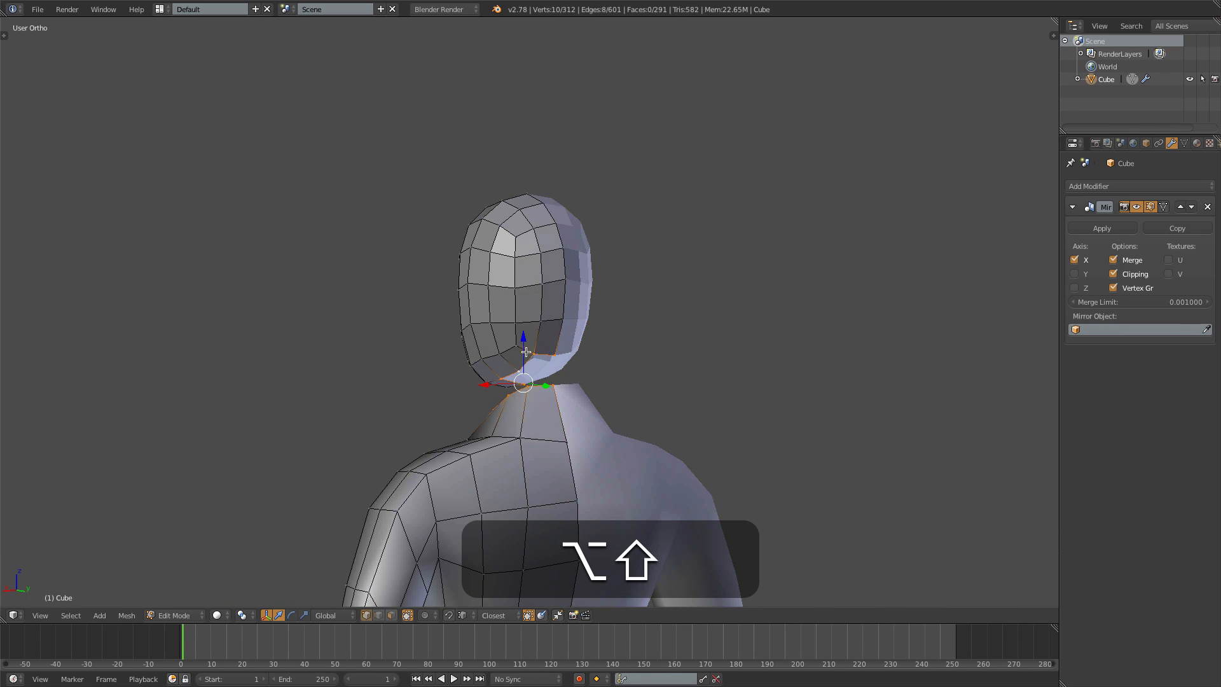
middle_drag(516, 355, 690, 375)
key(space)
click(775, 400)
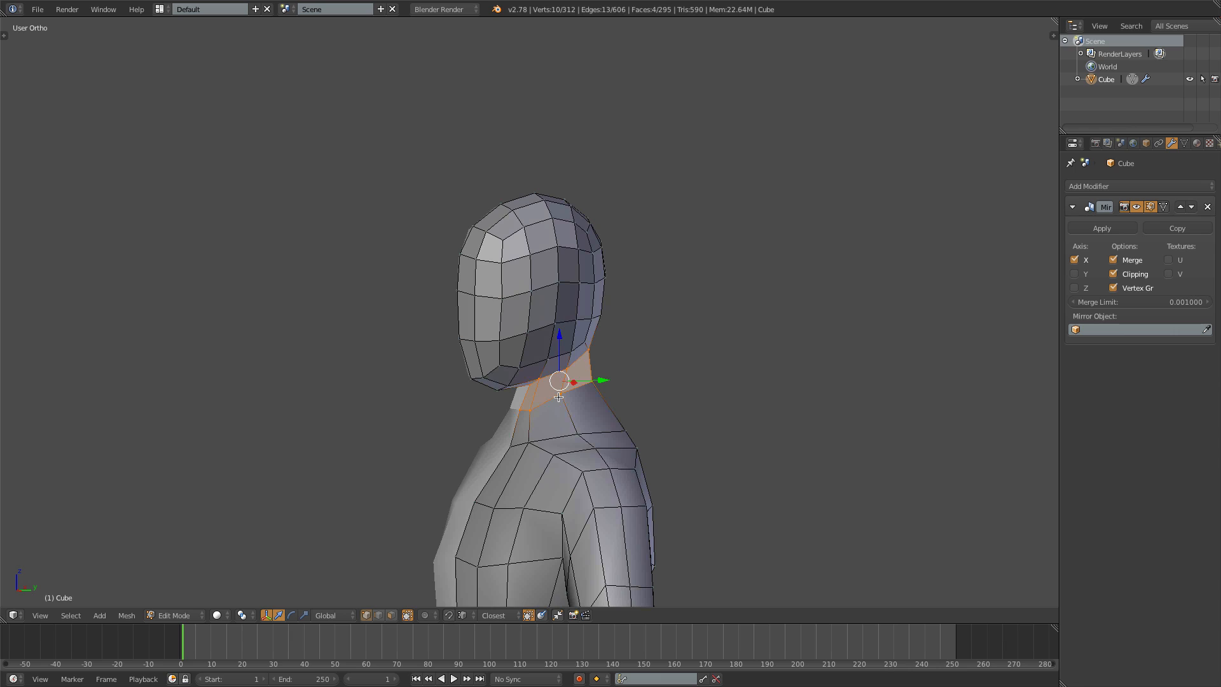
Step: In right view, move the front neck vertices back and adjust the vertices where the throat meets the jaw
key(KP_3)
key(z)
key(a)
key(b)
drag(509, 397, 539, 421)
key(g)
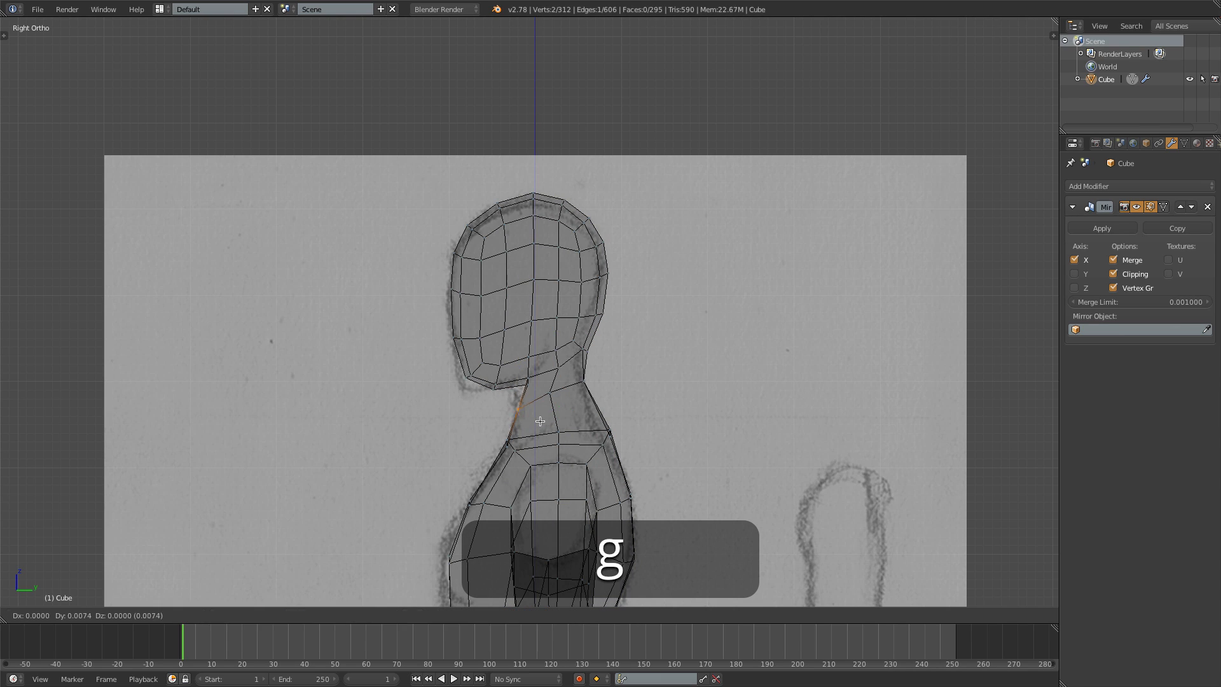
click(546, 419)
key(a)
key(b)
drag(516, 374, 534, 391)
key(g)
click(528, 387)
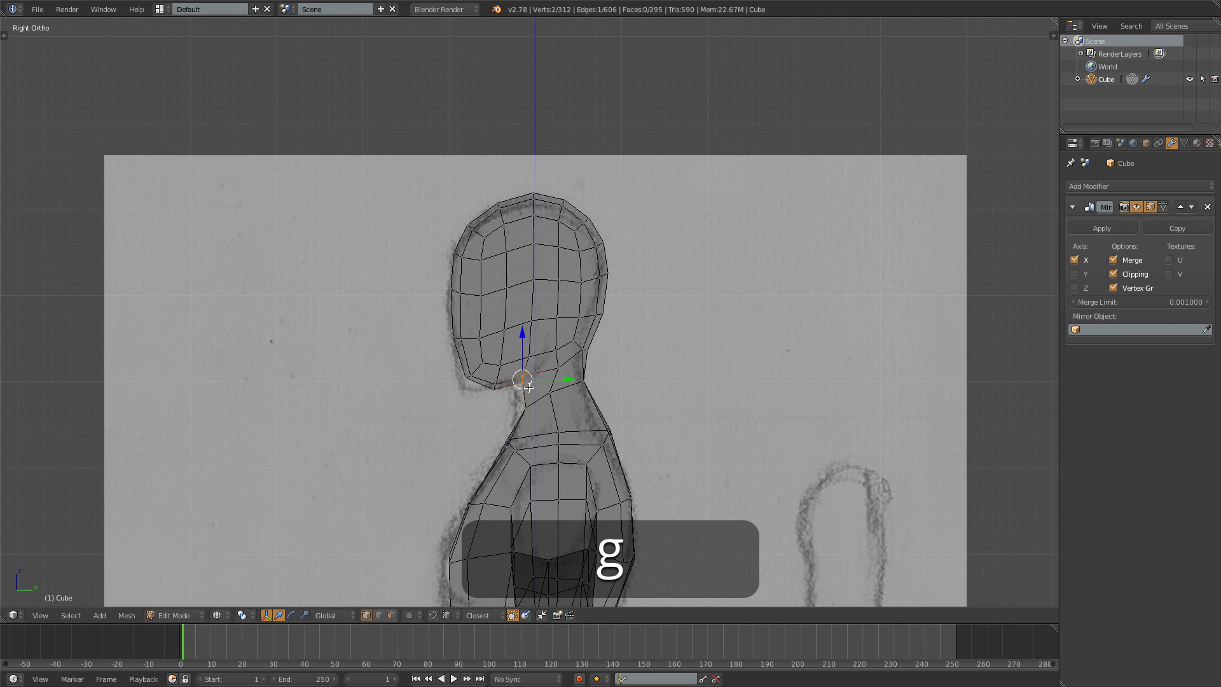
Step: Move the chin and underside jaw vertices to match the sketched profile
key(b)
drag(453, 368, 499, 403)
key(g)
key(a)
key(b)
drag(447, 371, 597, 390)
key(g)
click(512, 393)
Step: Adjust the middle and rear neck vertices and the nape vertices to follow the sketched back of the neck
key(a)
key(b)
key(g)
click(568, 381)
key(a)
key(b)
key(g)
click(594, 391)
key(a)
key(b)
drag(576, 341, 594, 361)
key(g)
click(589, 360)
Step: Move the three vertices running down the side of the neck outward along the X axis
key(z)
middle_drag(628, 407, 532, 413)
right_click(496, 438)
shift+right_click(517, 397)
shift+right_click(517, 373)
middle_drag(517, 373, 456, 402)
key(g)
key(x)
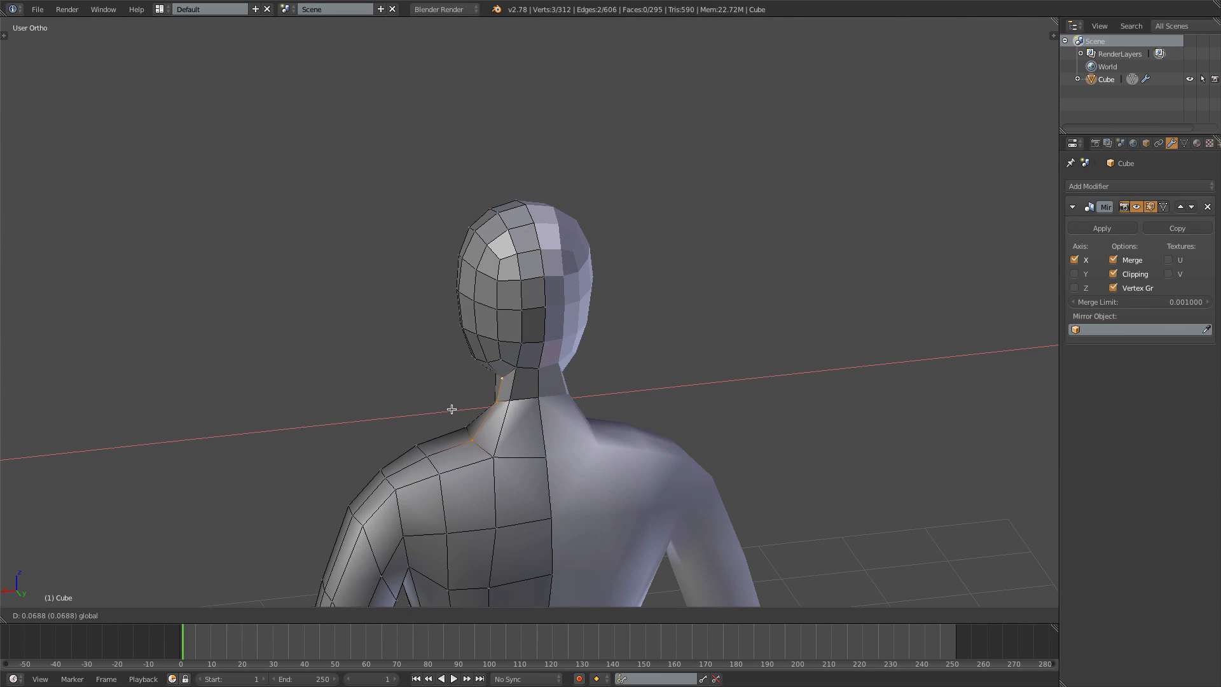
click(447, 408)
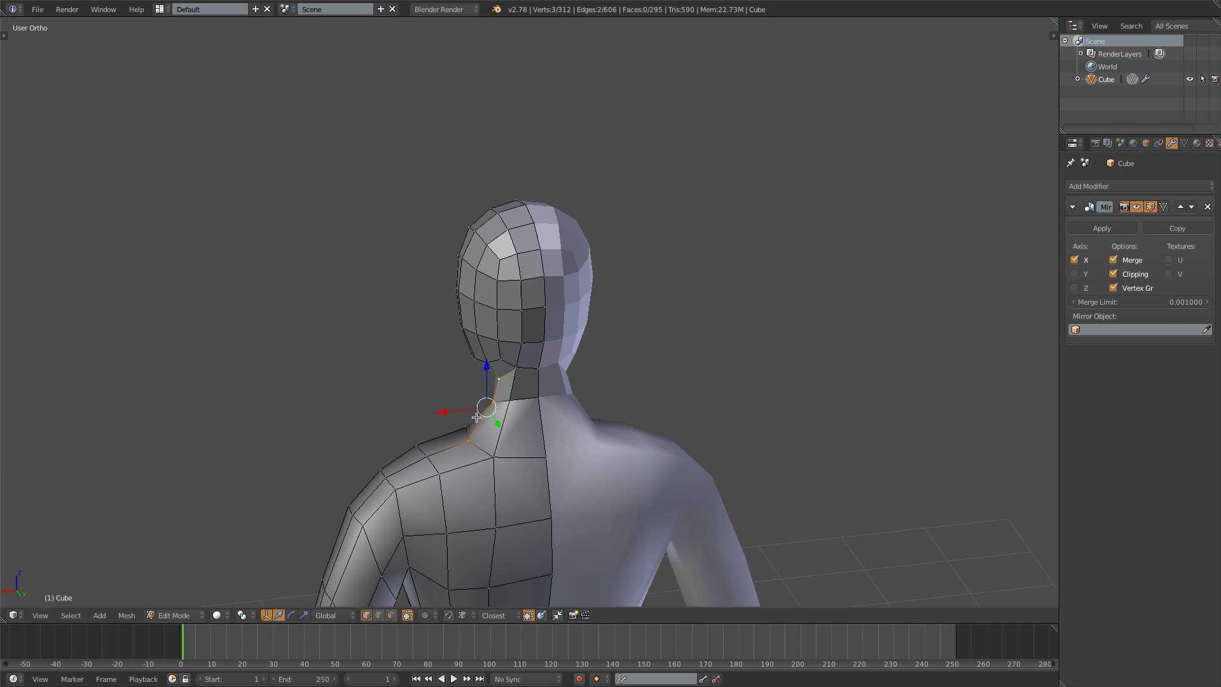
Step: In back view, move the lower rear head vertex beside the nape up and outward to even out the transition
key(ctrl+KP_1)
click(504, 383)
right_click(499, 351)
key(g)
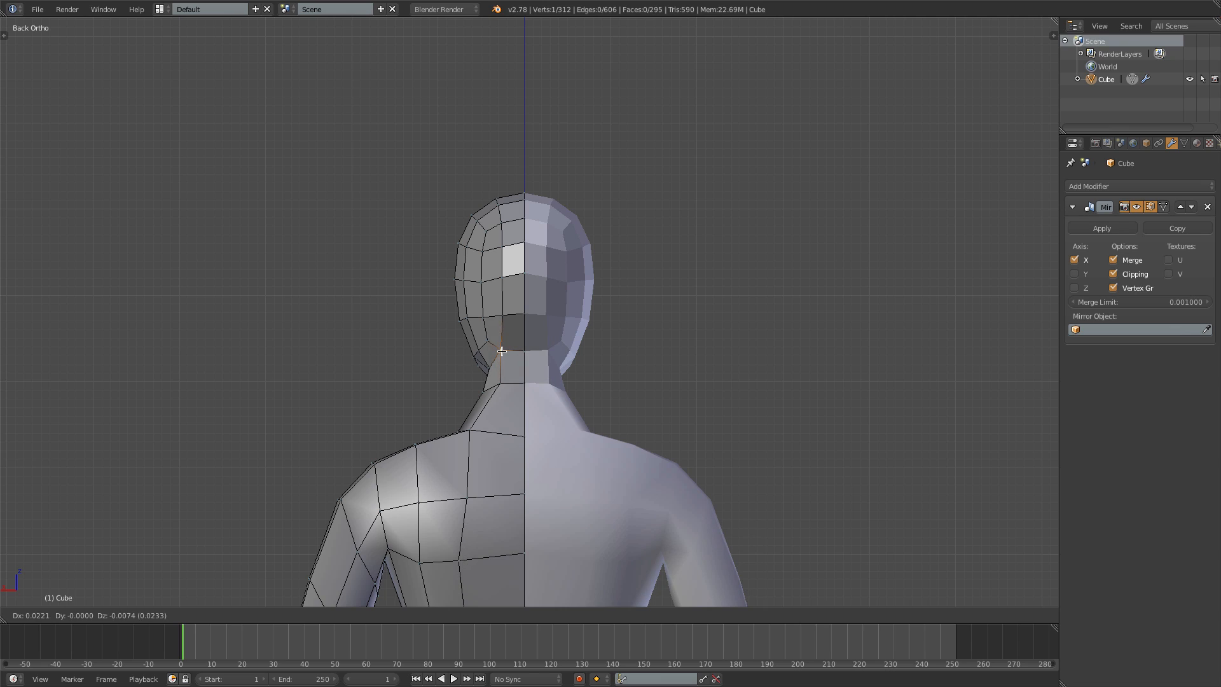
click(495, 346)
key(g)
click(490, 339)
Step: Apply smooth shading to all faces of the combined mesh
key(a)
key(w)
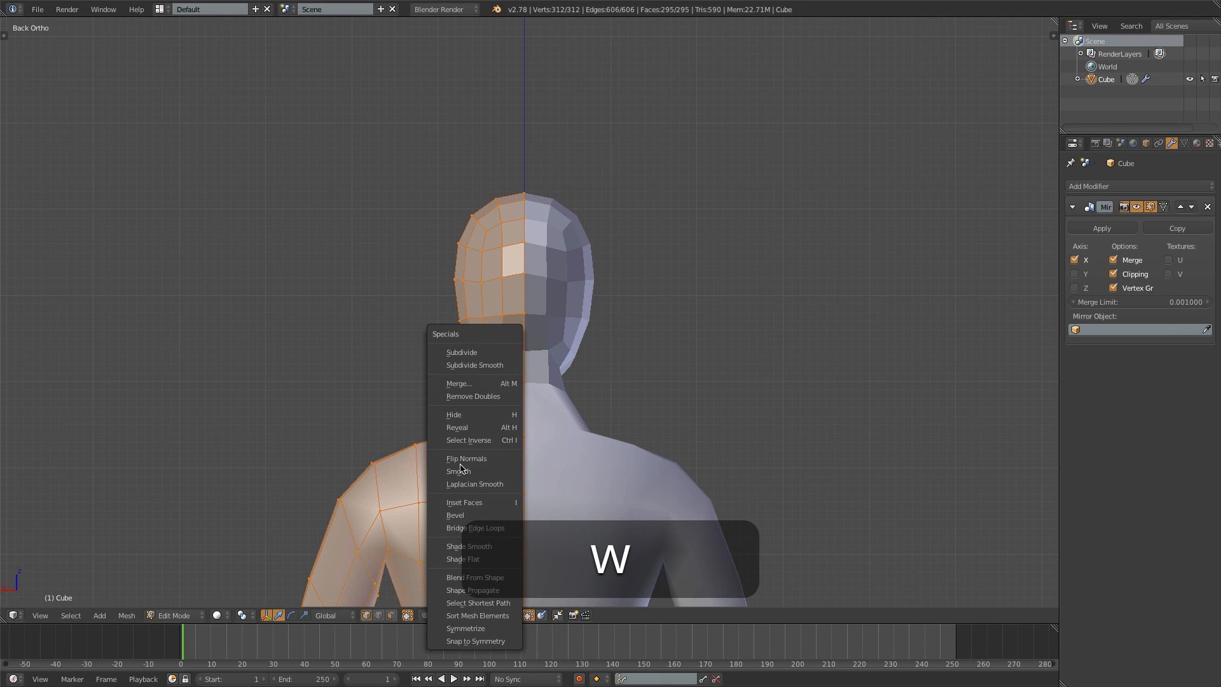
click(474, 546)
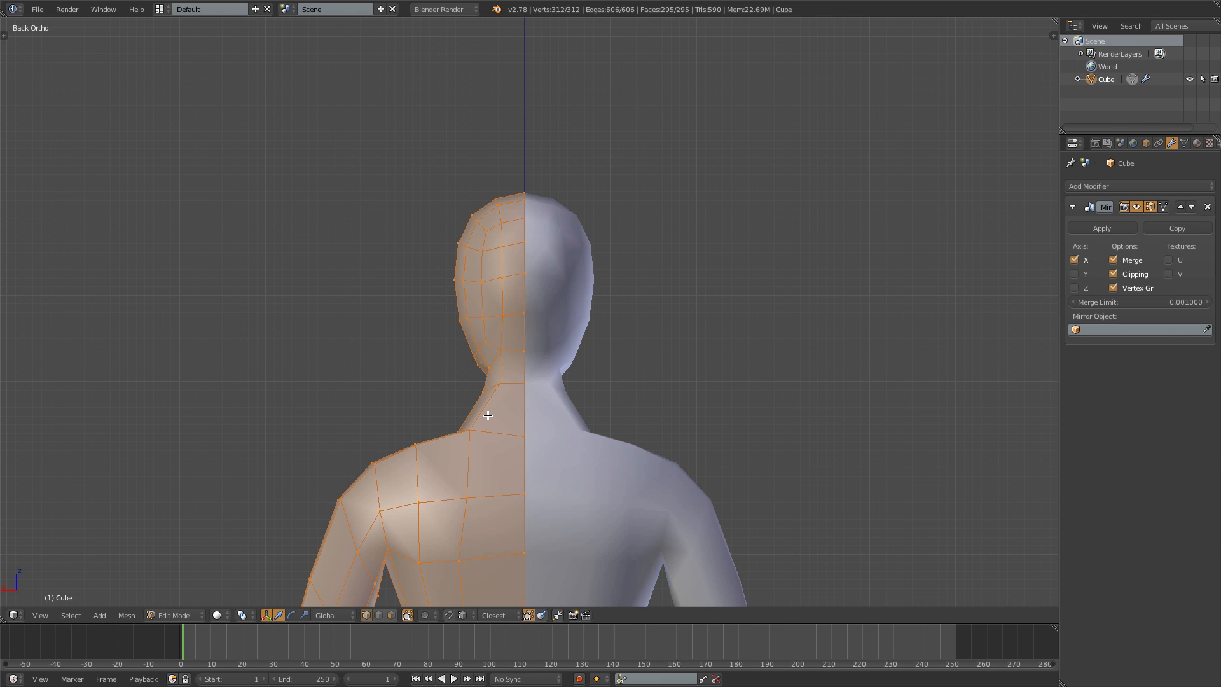
Step: Add an edge loop around the lower neck and scale it to fit the sketched neck in front view
key(1)
key(ctrl+r)
click(559, 421)
right_click(559, 416)
key(s)
click(655, 425)
key(g)
right_click(582, 425)
Step: Reposition the vertices where the neck meets the shoulder to match the front sketch
key(a)
key(z)
key(b)
drag(582, 425, 621, 451)
key(g)
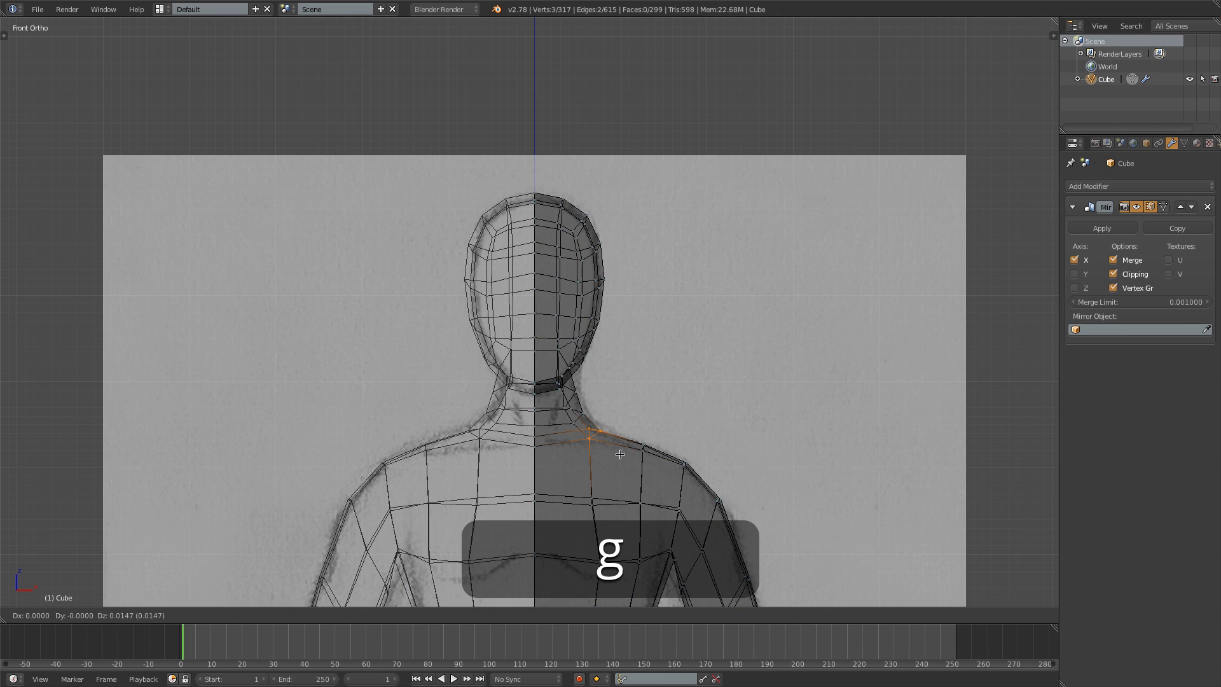
click(618, 453)
Step: Inspect the whole smooth-shaded figure in object mode from around the model and against the front sketch
key(z)
scroll(617, 453, down, 6)
key(Tab)
shift+middle_drag(623, 423, 635, 282)
key(a)
middle_drag(796, 369, 235, 368)
key(KP_1)
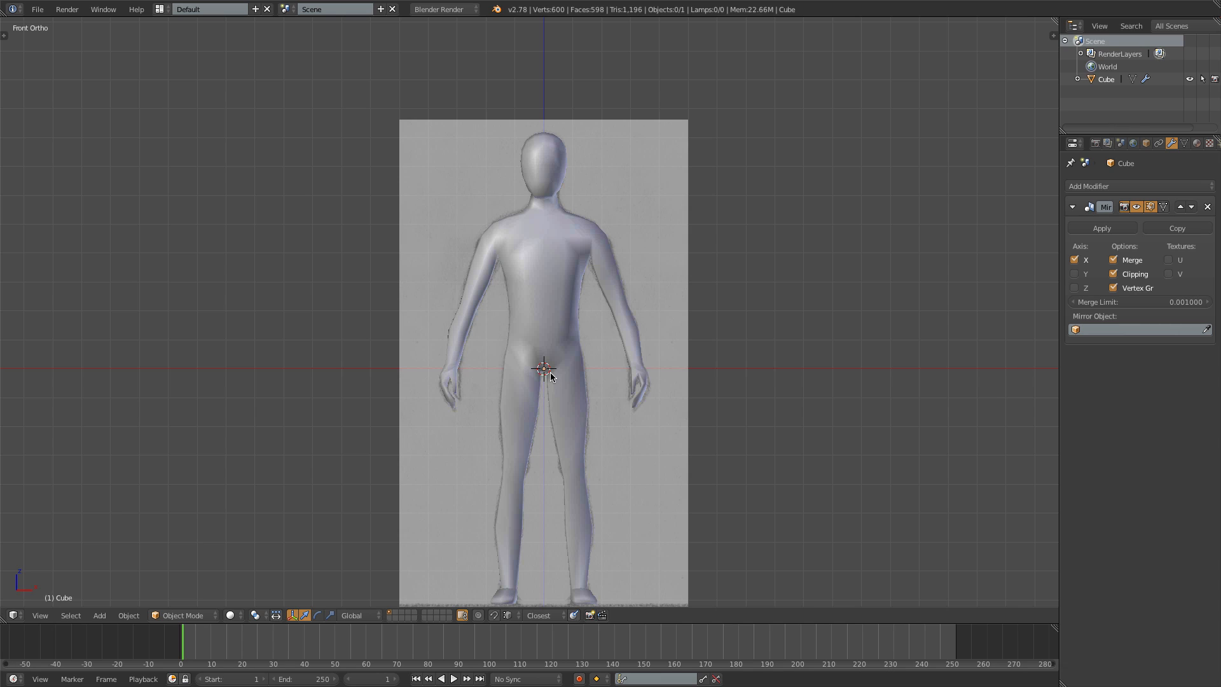
Step: In edit mode, edge-slide the loop running down the inner leg in front view
key(Tab)
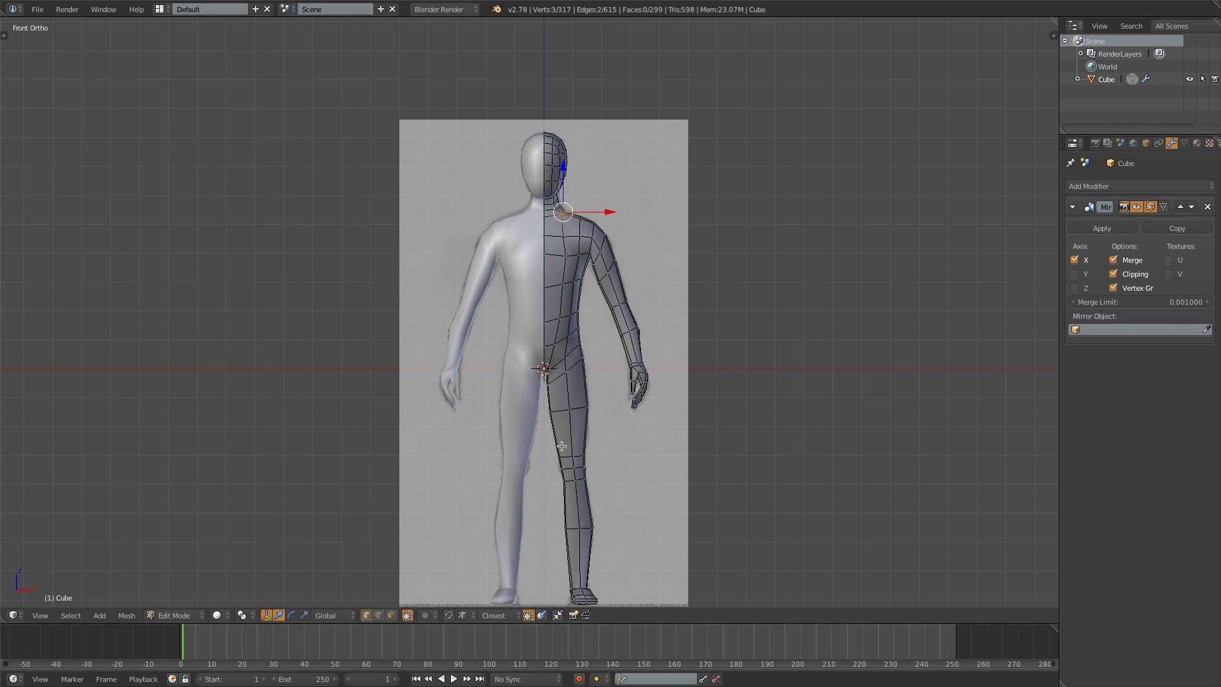
shift+middle_drag(562, 440, 527, 310)
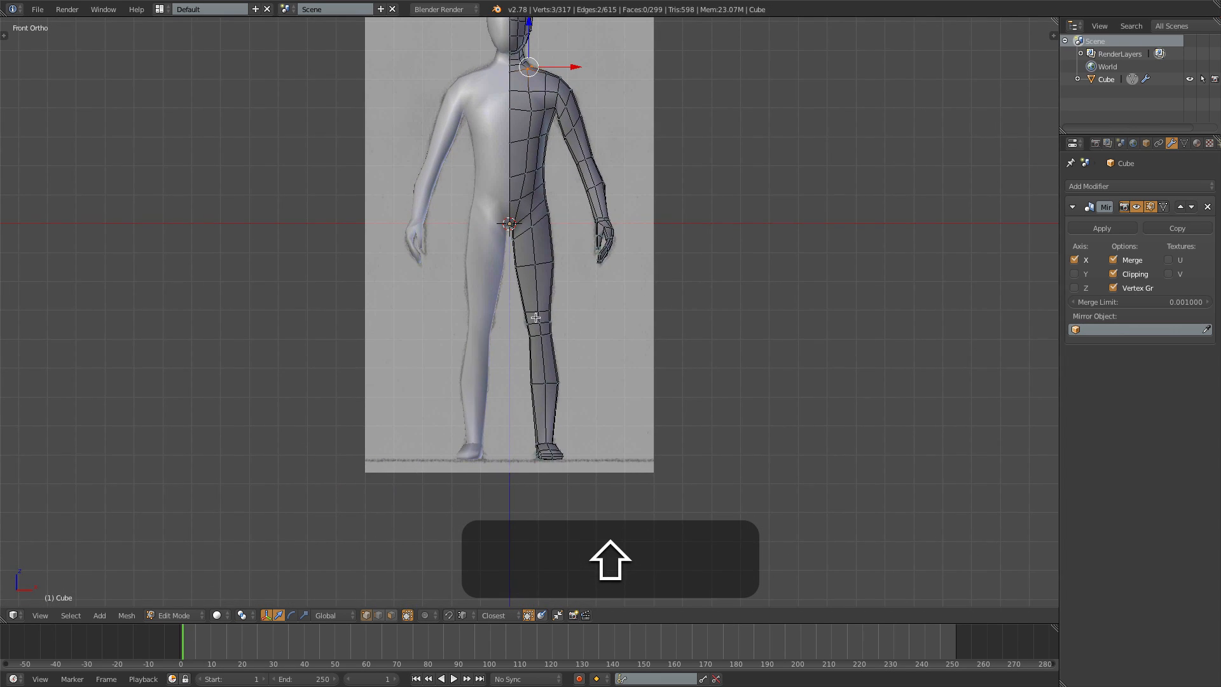
scroll(534, 310, up, 2)
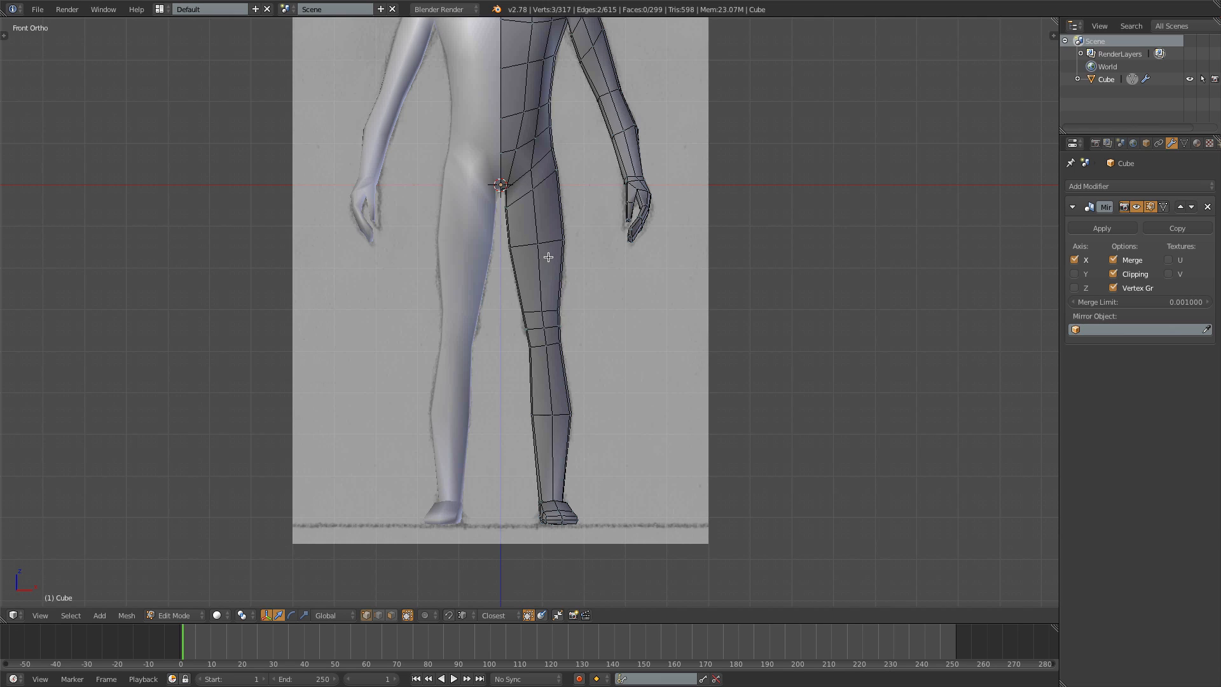
alt+right_click(522, 283)
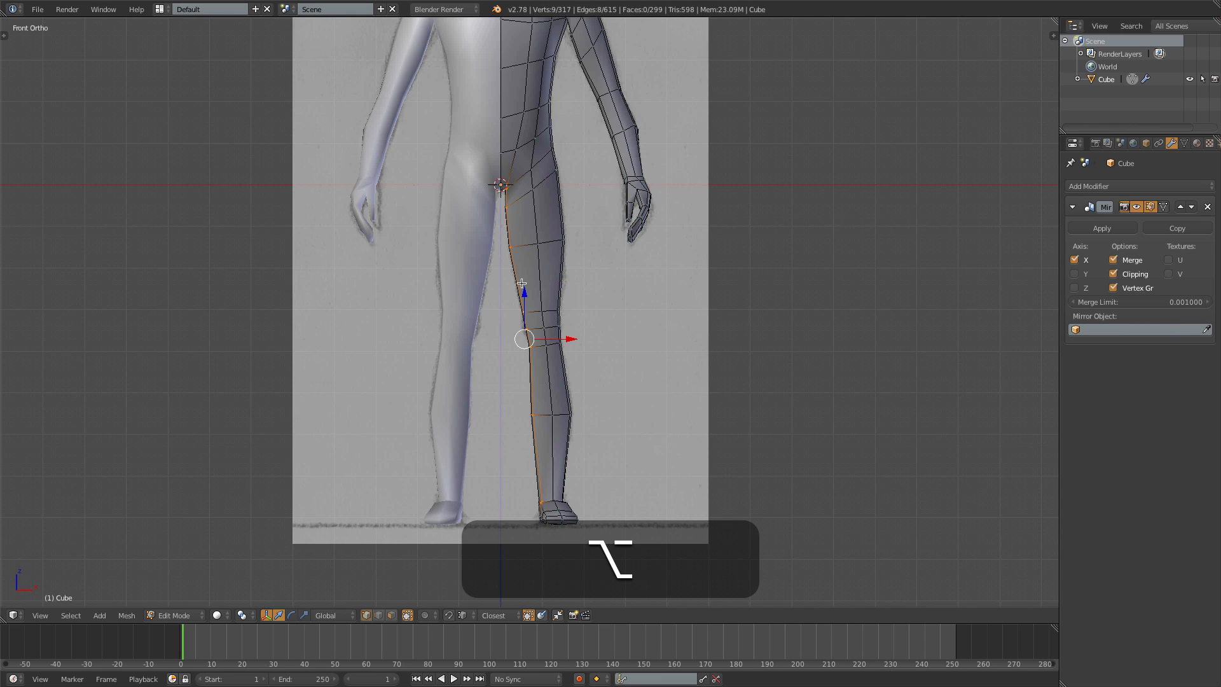
key(ctrl+e)
click(525, 411)
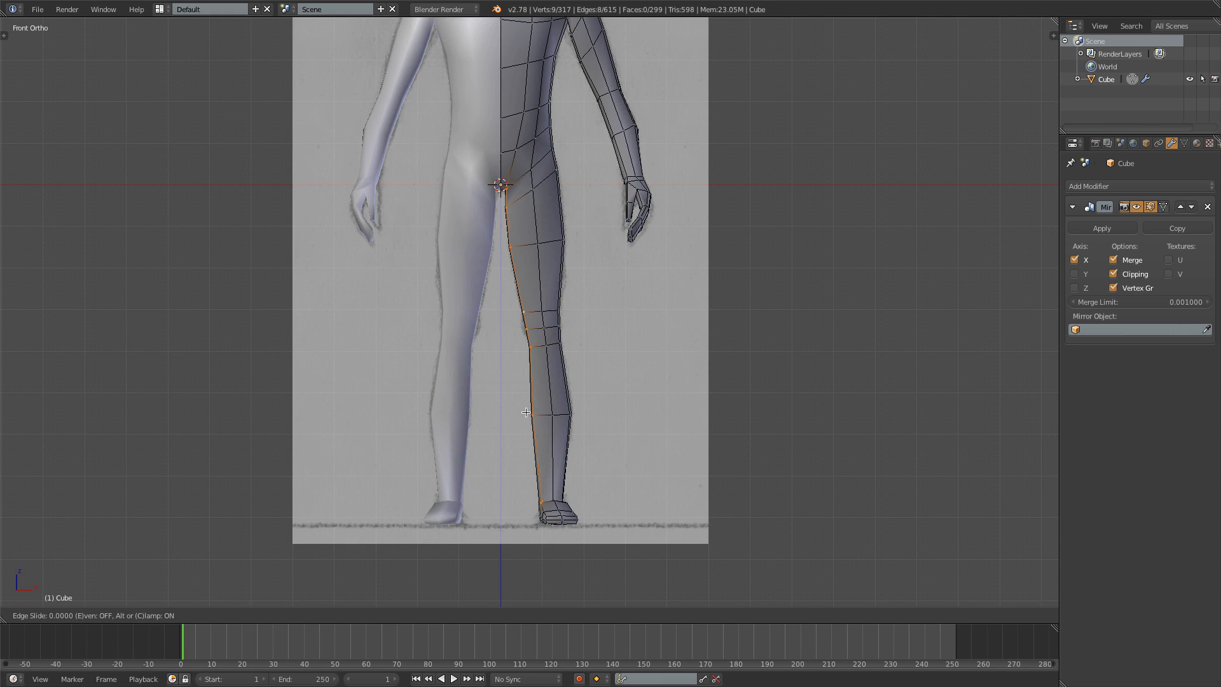
click(528, 412)
Step: Edge-slide the loop along the outer side of the torso and leg by about 0.23
alt+click(559, 275)
key(ctrl+e)
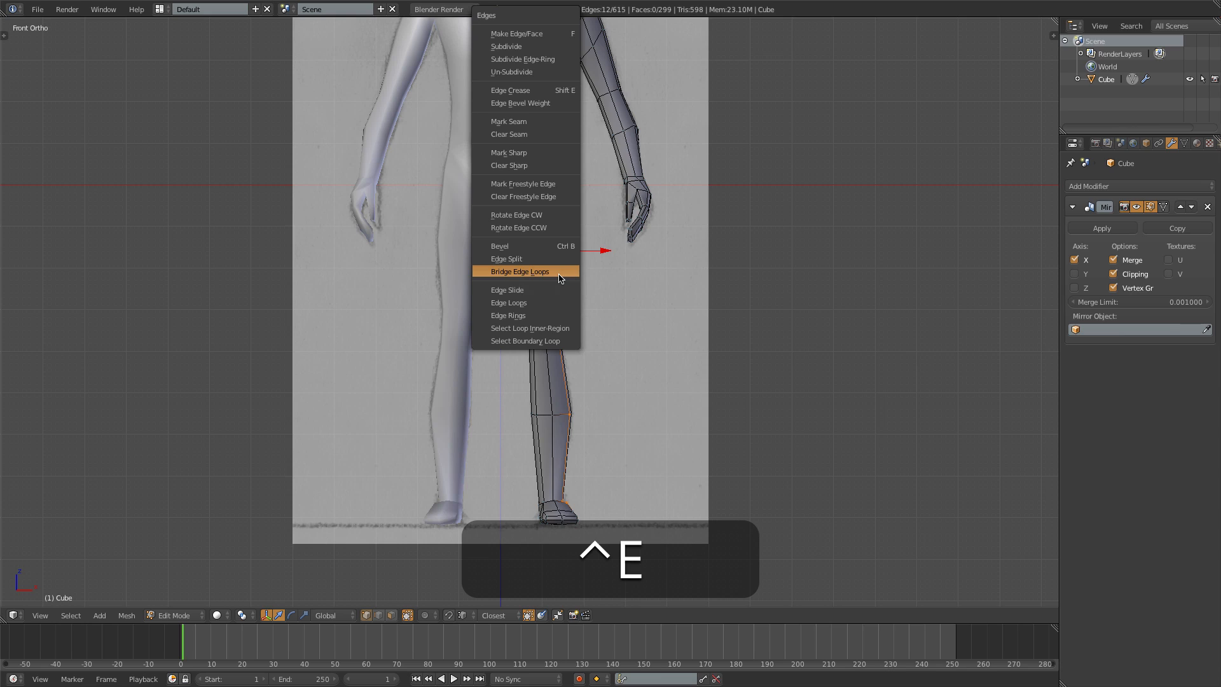
click(546, 290)
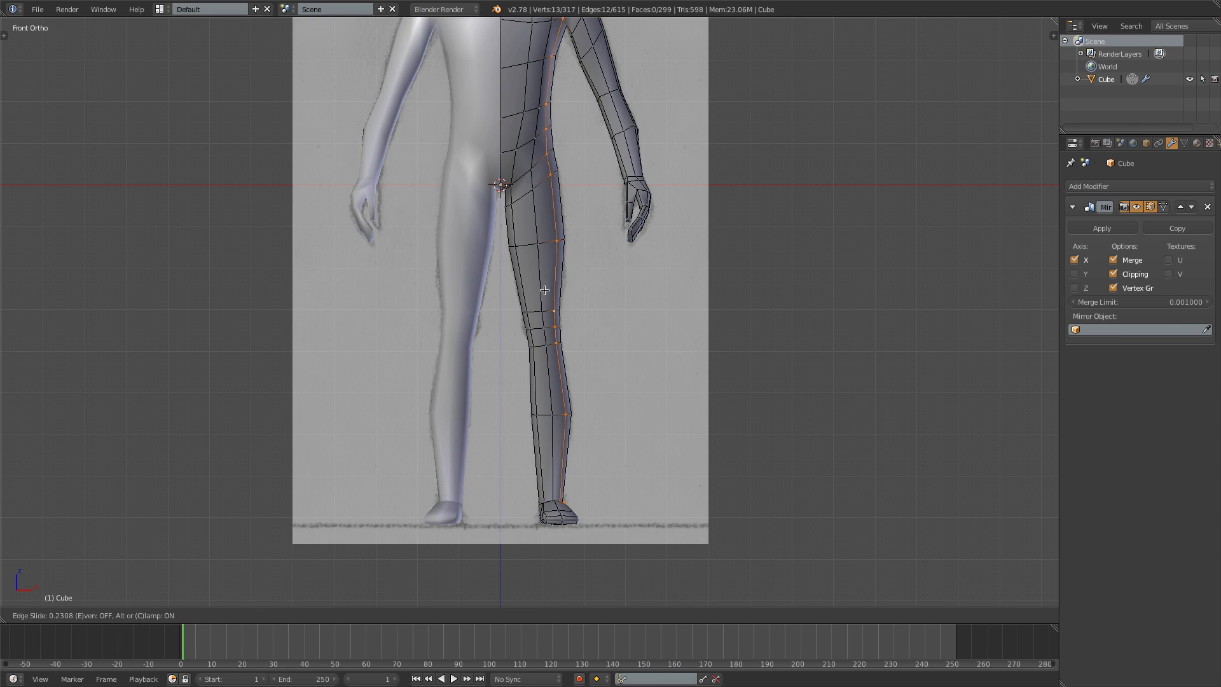
click(544, 290)
Step: Move the four vertices of the front torso's vertical loop, from waist to upper chest, slightly toward the centre line
shift+middle_drag(544, 290, 536, 377)
right_click(533, 300)
key(g)
click(527, 298)
right_click(534, 255)
key(g)
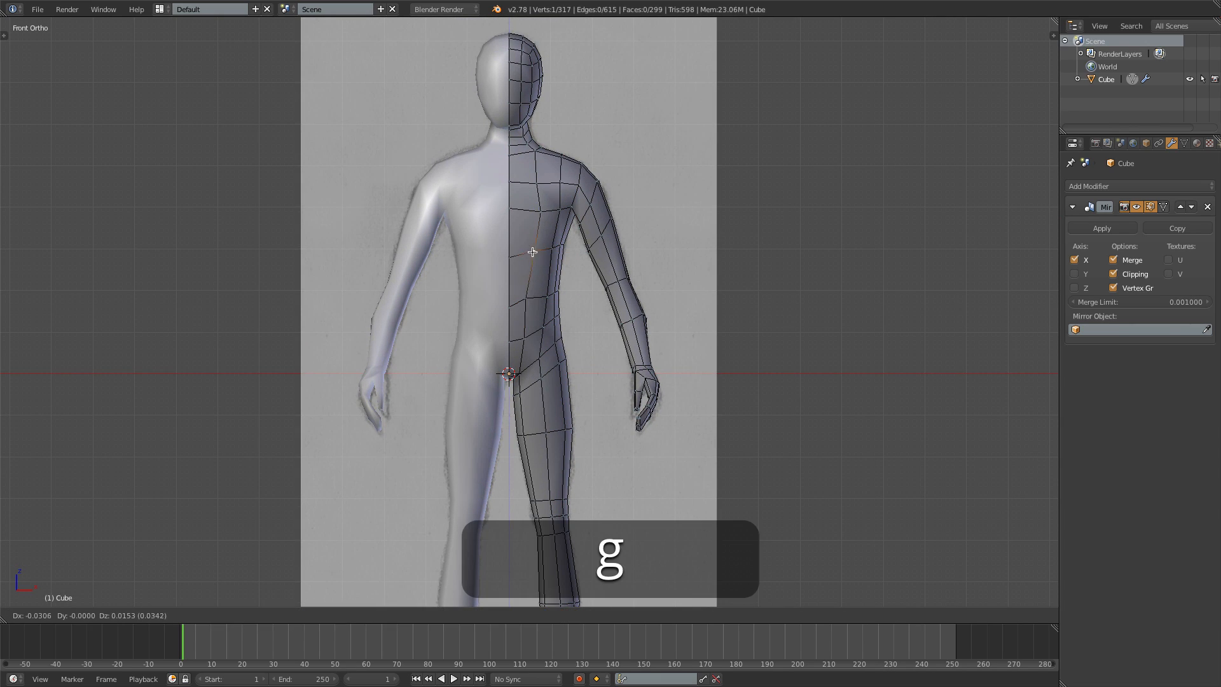
click(527, 249)
right_click(536, 216)
key(g)
click(527, 216)
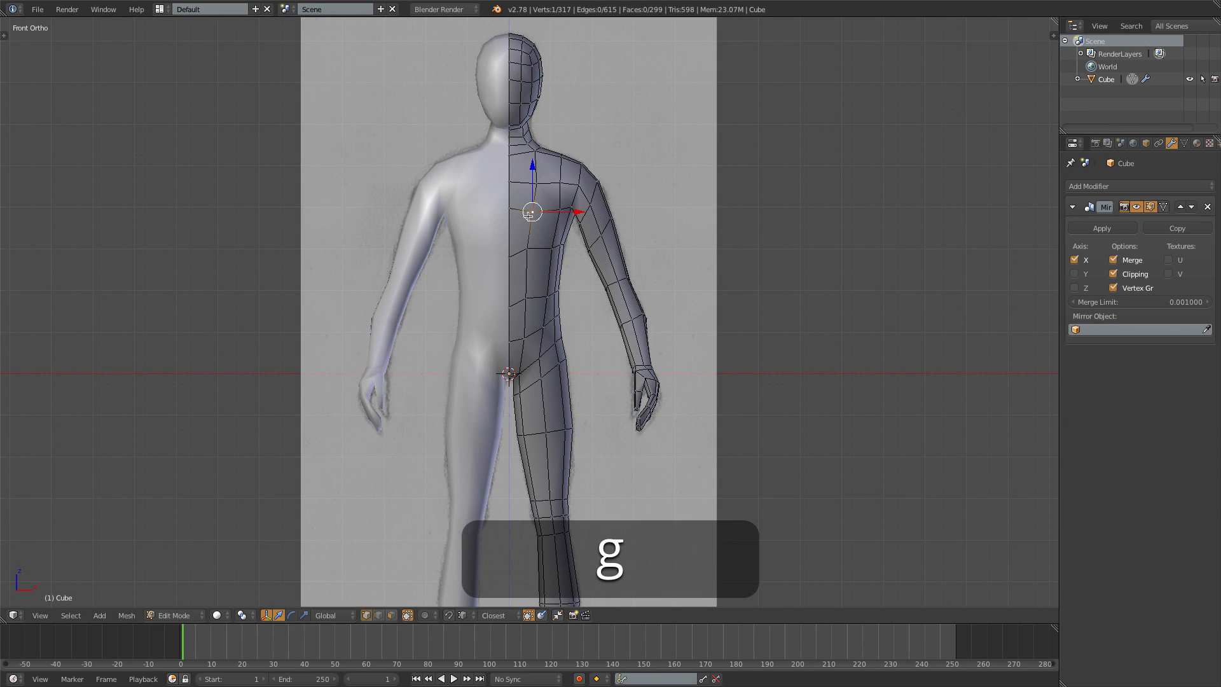
right_click(533, 178)
key(g)
click(530, 178)
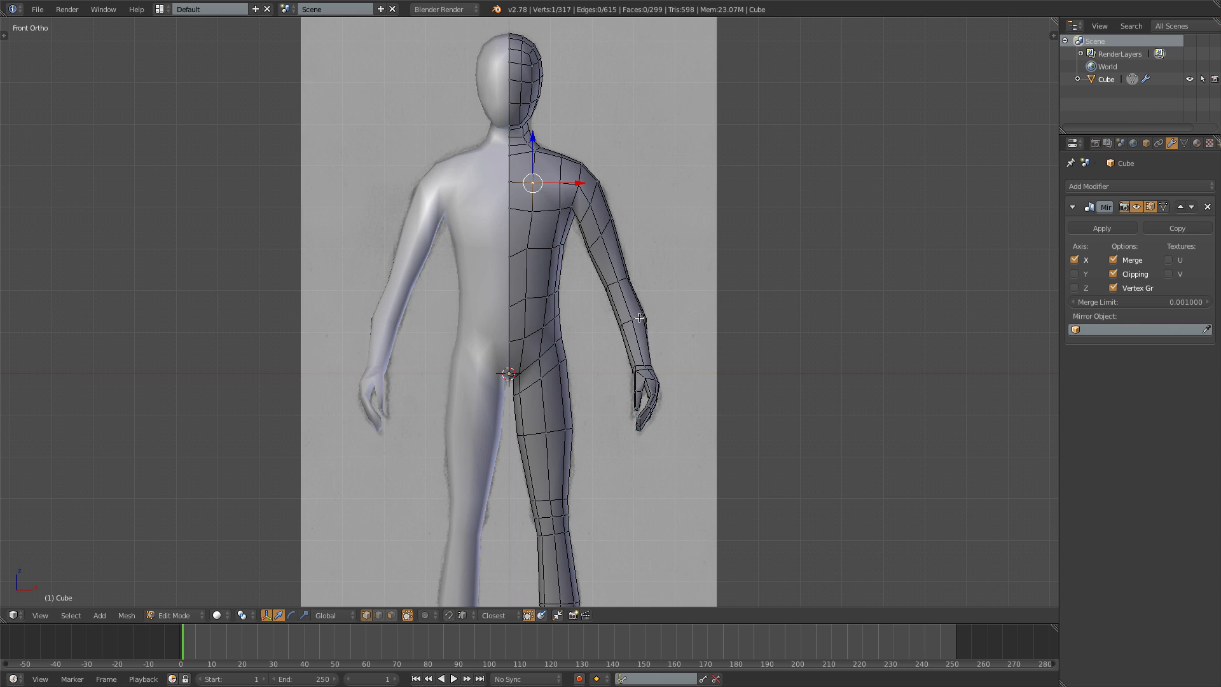
Step: Select all vertices around the outer forearm through the mesh and move them to match the front sketch
key(z)
key(b)
drag(629, 264, 698, 363)
key(g)
click(659, 333)
key(z)
Step: Edge-slide the loop running from the back of the shoulder down the arm to the hand by about 0.14
middle_drag(661, 336, 480, 293)
alt+right_click(480, 293)
scroll(480, 300, up, 3)
key(ctrl+e)
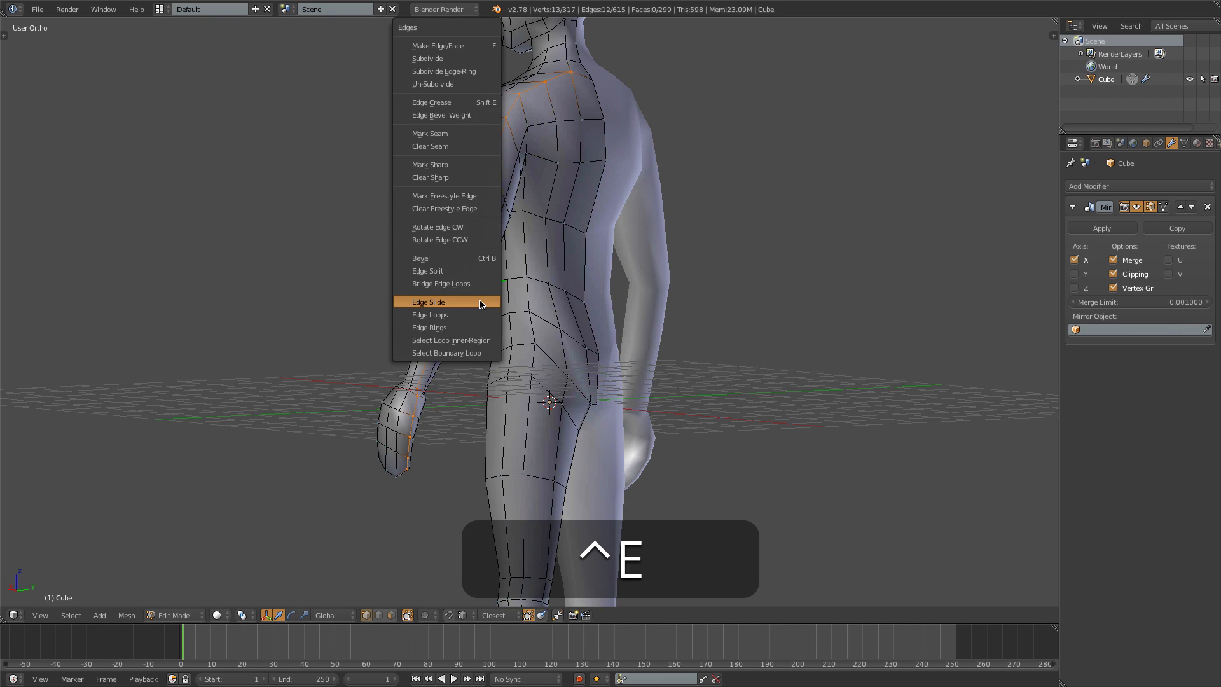
click(480, 299)
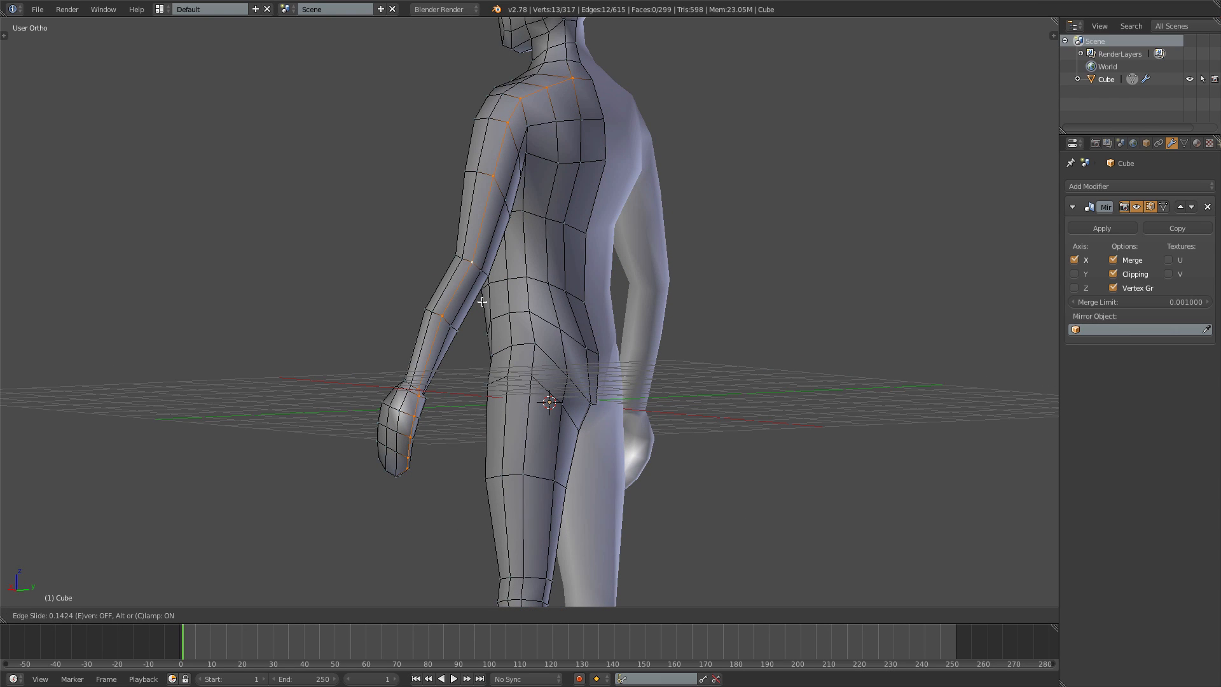
click(482, 301)
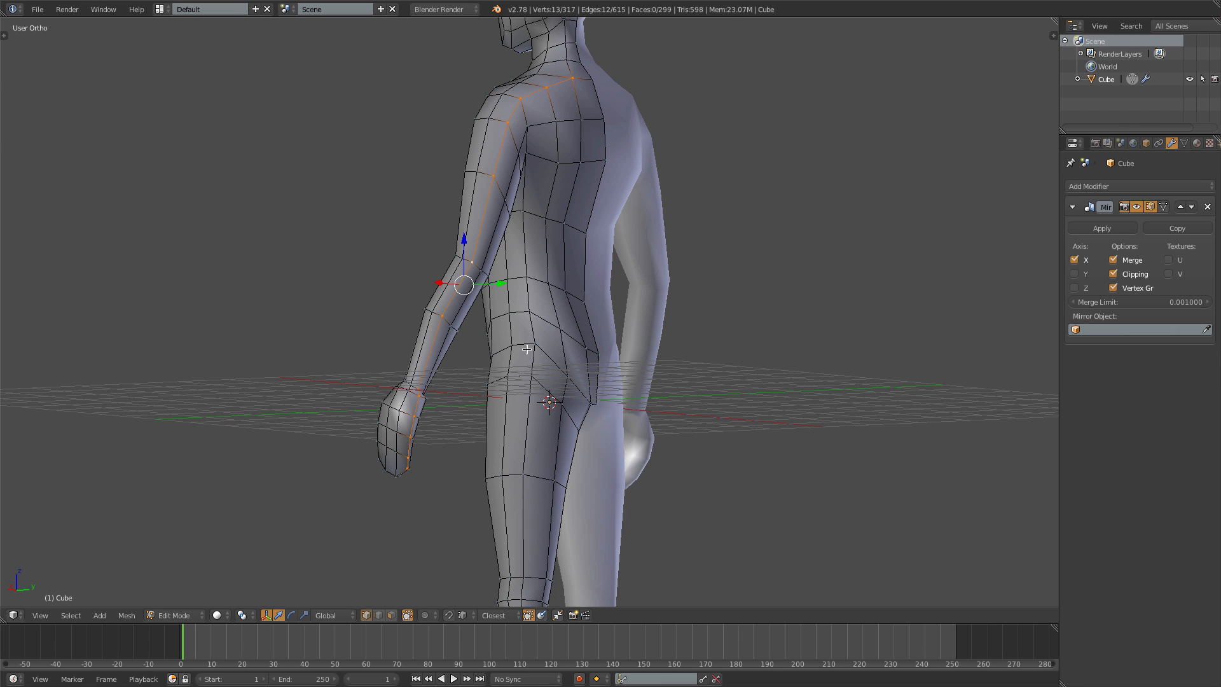
Step: Move the four vertices of the back's vertical loop, from waist to shoulder blade, toward the spine in back view
key(ctrl+KP_1)
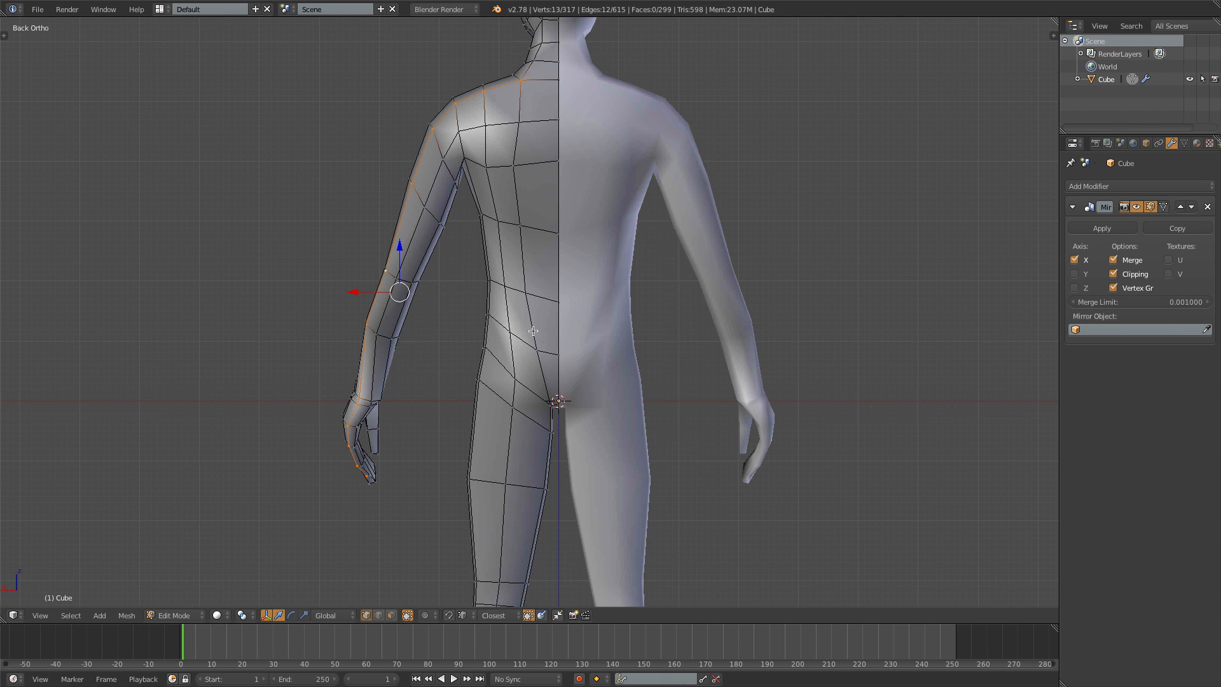
right_click(528, 293)
key(g)
click(543, 290)
right_click(526, 230)
key(g)
click(537, 225)
right_click(510, 167)
key(g)
click(538, 170)
right_click(519, 121)
key(g)
click(532, 123)
Step: Select the seven spine vertices along the centre line from lower back to neck and move them slightly inward along Y
right_click(555, 302)
shift+right_click(558, 234)
shift+right_click(559, 162)
shift+right_click(559, 119)
shift+right_click(559, 80)
middle_drag(560, 77, 610, 229)
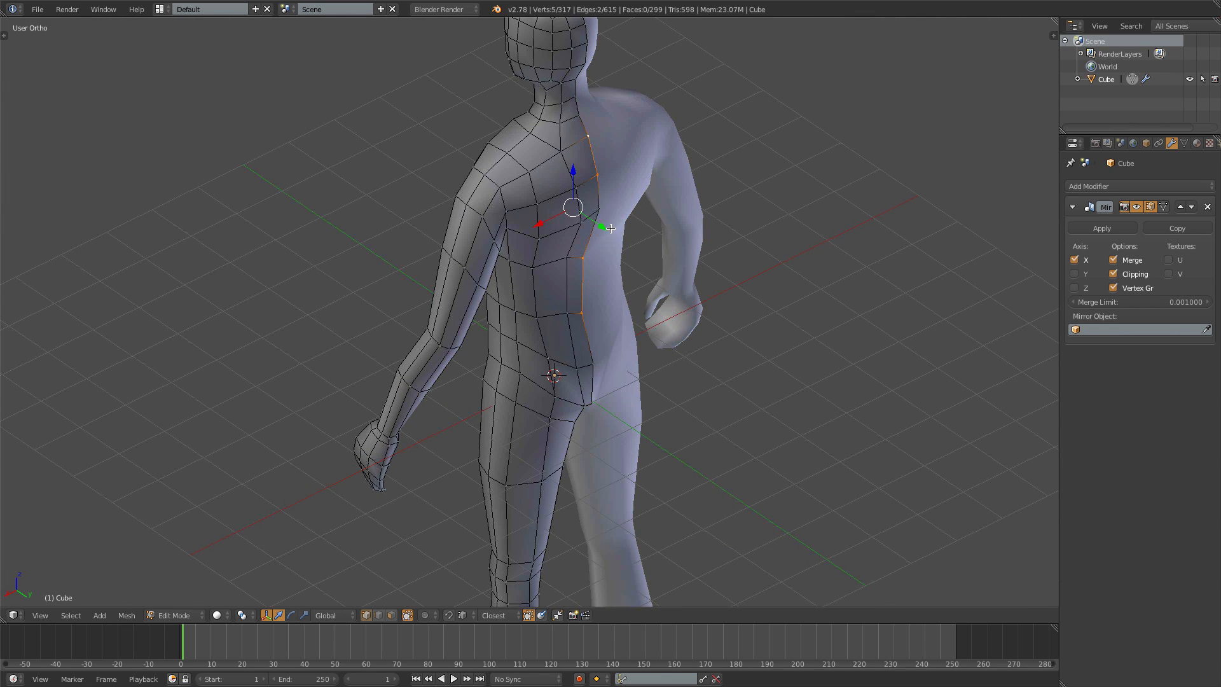
shift+right_click(587, 366)
shift+right_click(599, 210)
drag(607, 247, 601, 245)
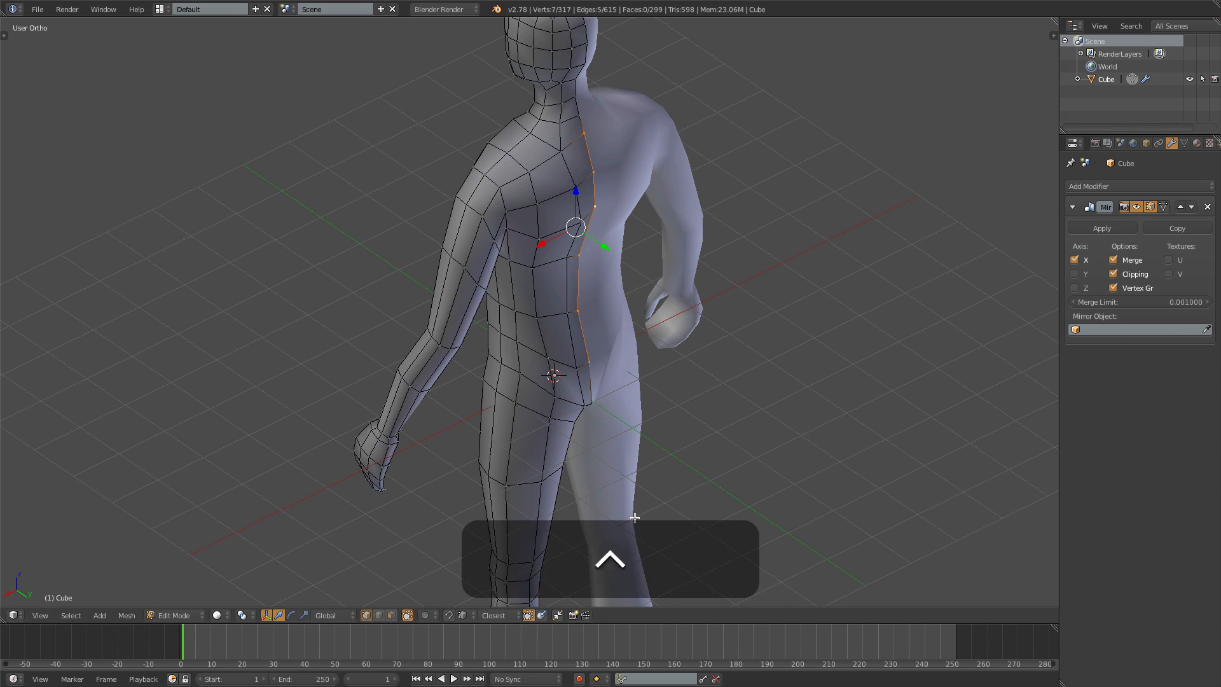
Step: Edge-slide the outer back loop of the torso and leg inward by about 0.25 in back view
key(ctrl+KP_1)
shift+middle_drag(560, 525, 572, 322)
alt+shift+right_click(488, 340)
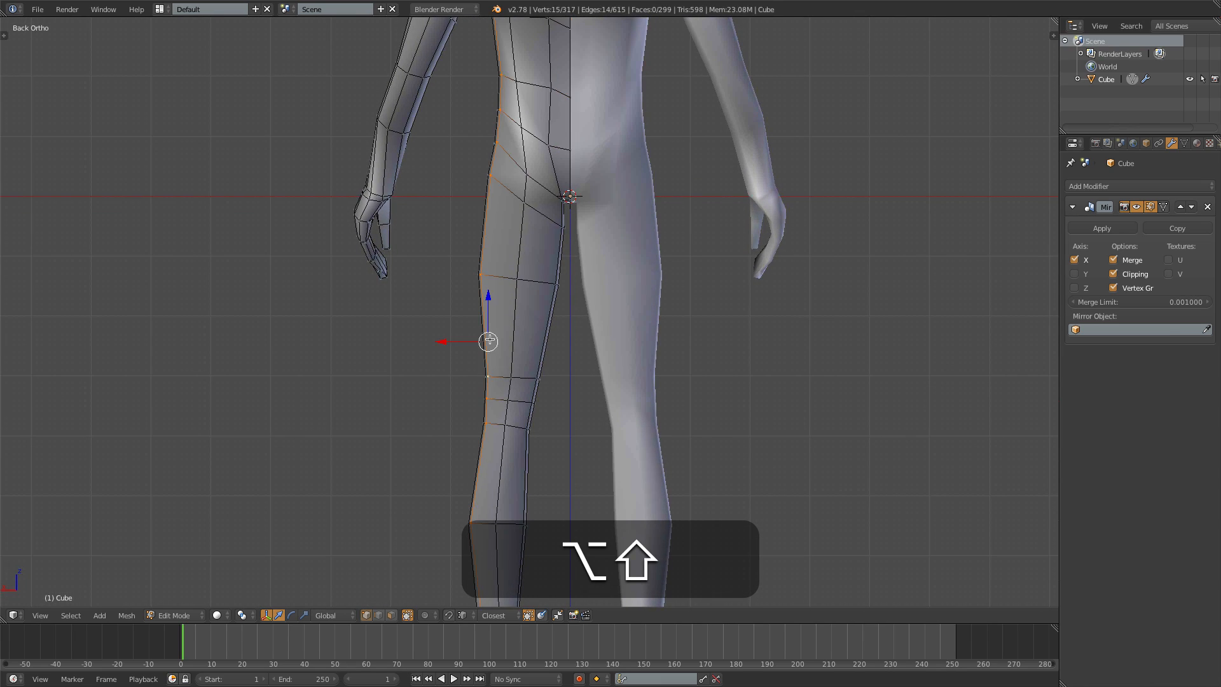
scroll(489, 340, down, 4)
key(ctrl+e)
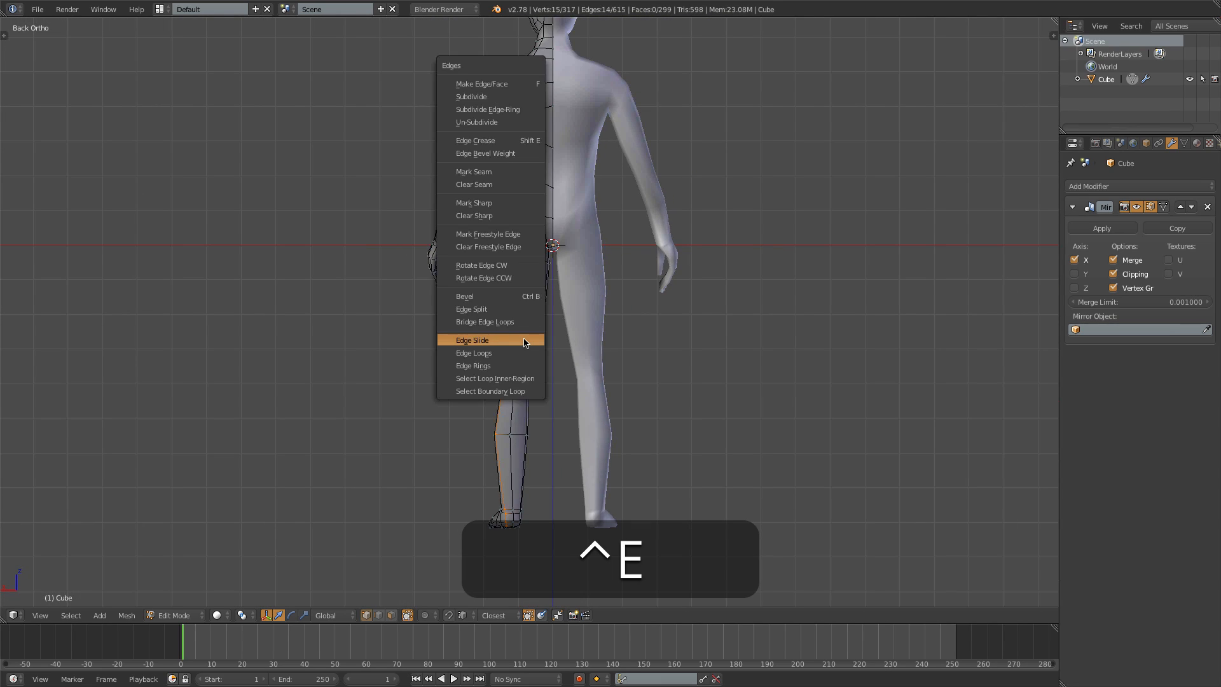
click(522, 336)
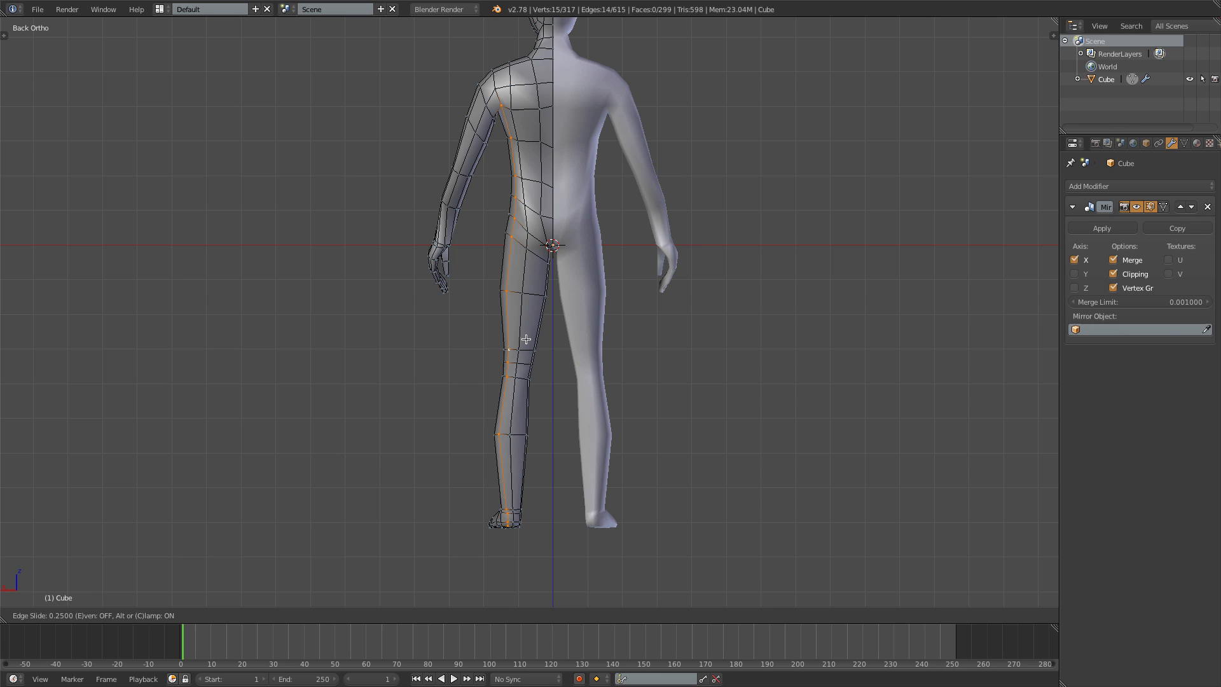
key(shift)
click(521, 339)
Step: Edge-slide the inner-leg loop by about 0.17 in back view and clear the selection
alt+right_click(532, 331)
key(ctrl+e)
click(532, 333)
key(shift)
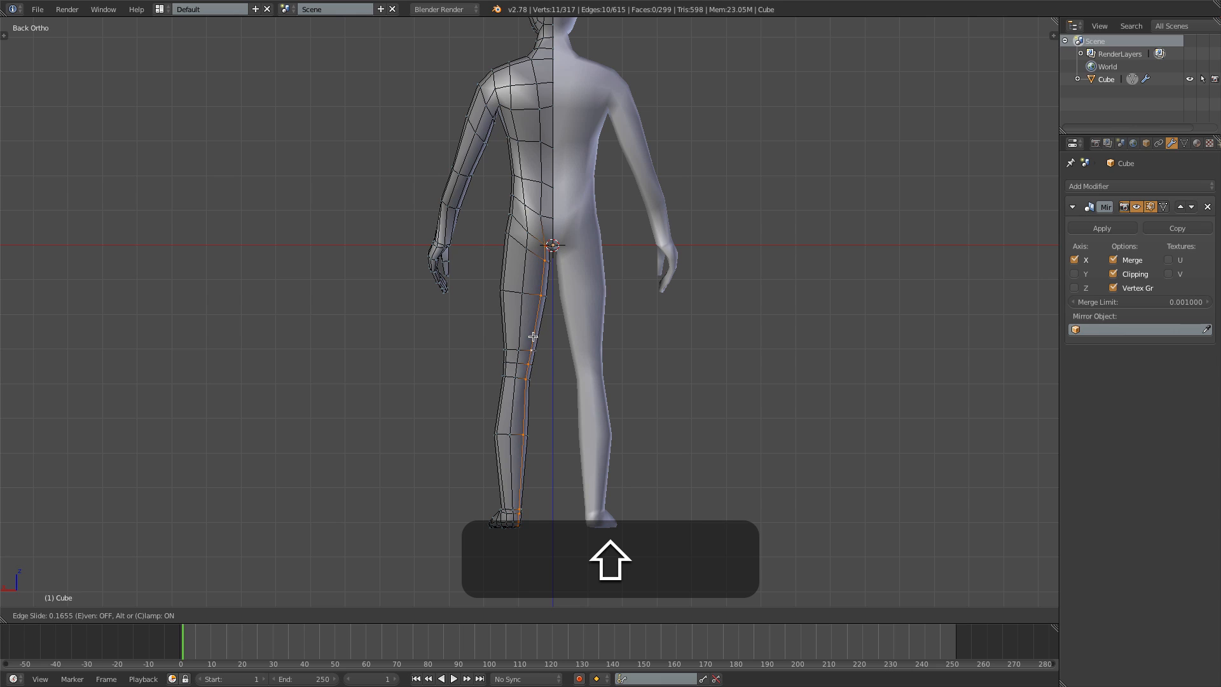
click(531, 338)
key(a)
Step: Move the forearm and inner elbow vertices toward the body in back view to even out the arm's edges
scroll(443, 205, up, 3)
shift+middle_drag(402, 204, 462, 359)
scroll(438, 281, up, 2)
right_click(409, 267)
key(g)
click(423, 274)
right_click(431, 278)
key(g)
click(437, 278)
right_click(401, 264)
key(g)
click(413, 266)
right_click(436, 191)
key(g)
click(452, 195)
key(g)
click(470, 202)
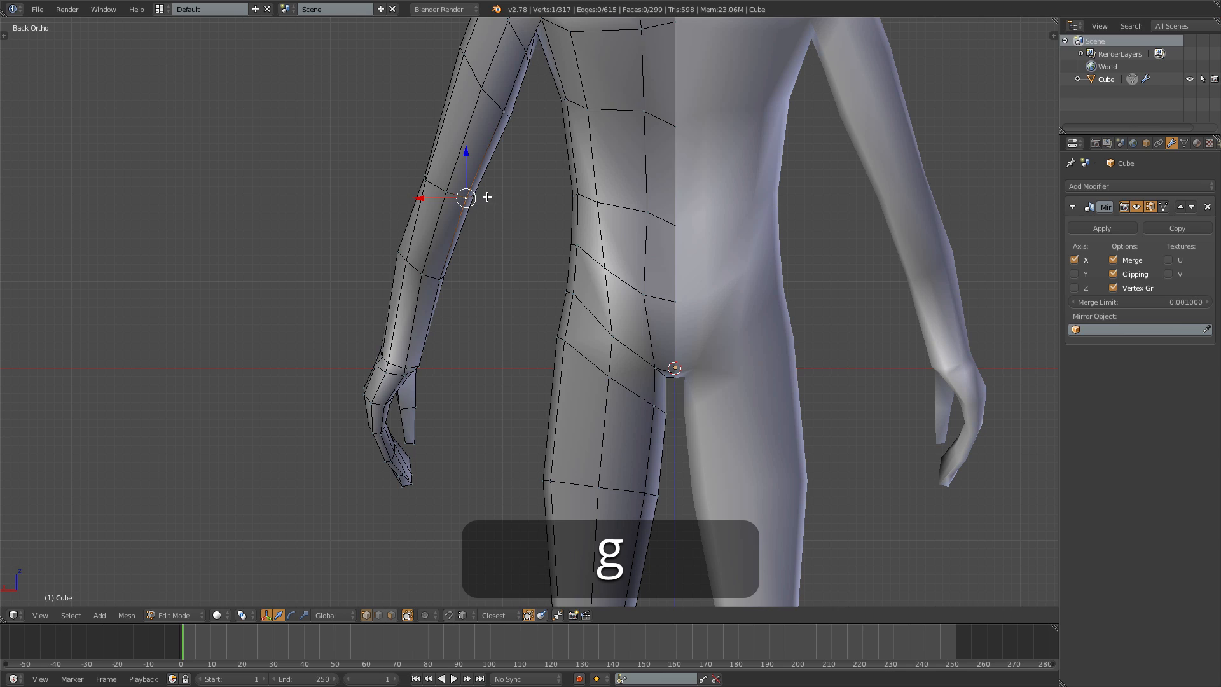
Step: Reposition the inner wrist, outer elbow and outer forearm vertices in back view
right_click(417, 364)
key(g)
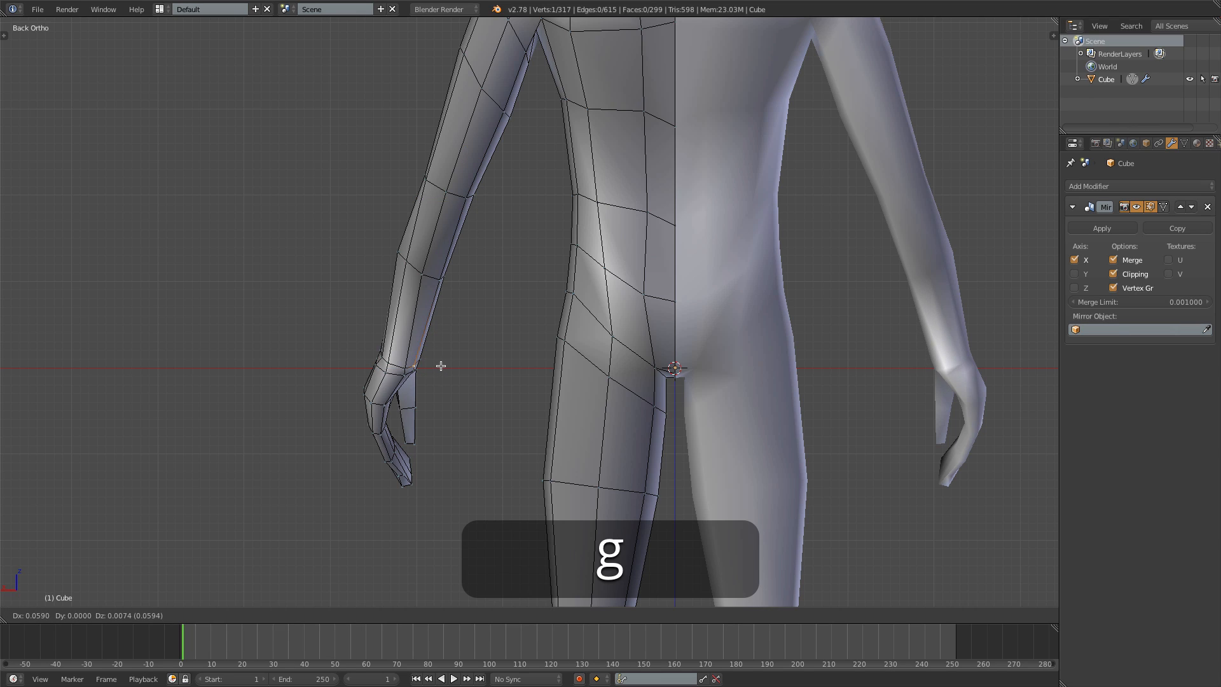
click(442, 366)
right_click(423, 181)
key(g)
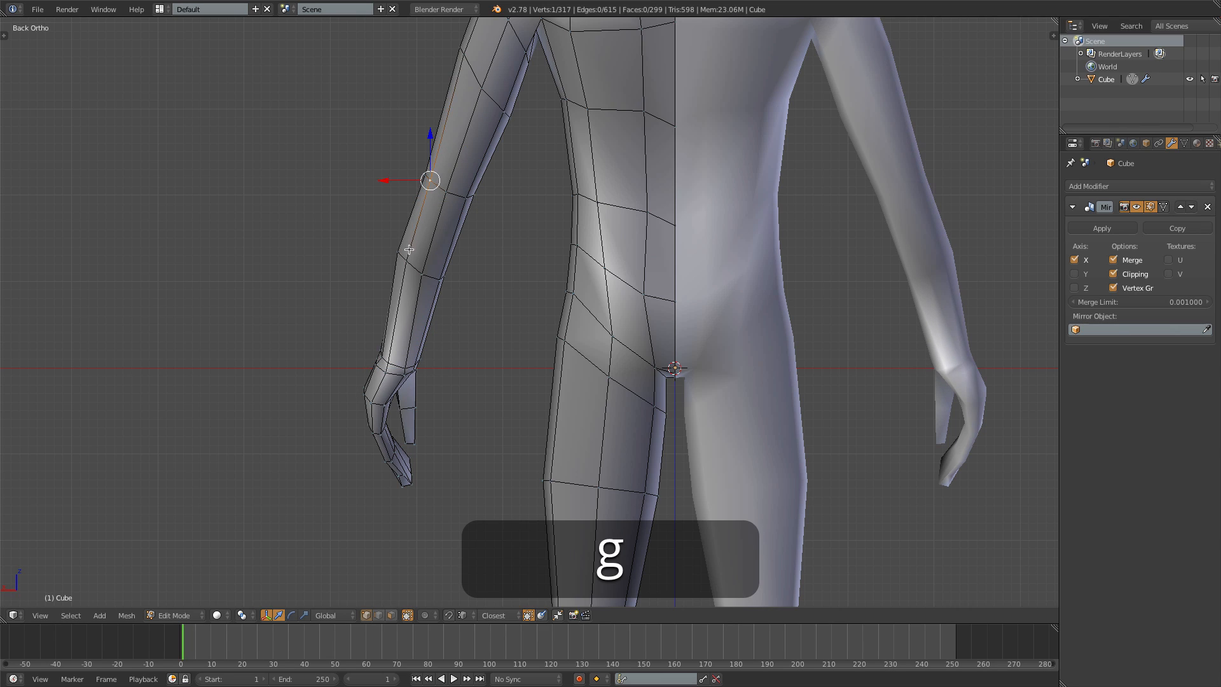
click(401, 255)
right_click(409, 262)
key(g)
click(405, 268)
Step: Add one edge loop just above the elbow and another just below it in front view
scroll(374, 287, down, 4)
middle_drag(423, 262, 646, 262)
key(KP_1)
shift+middle_drag(566, 398, 571, 303)
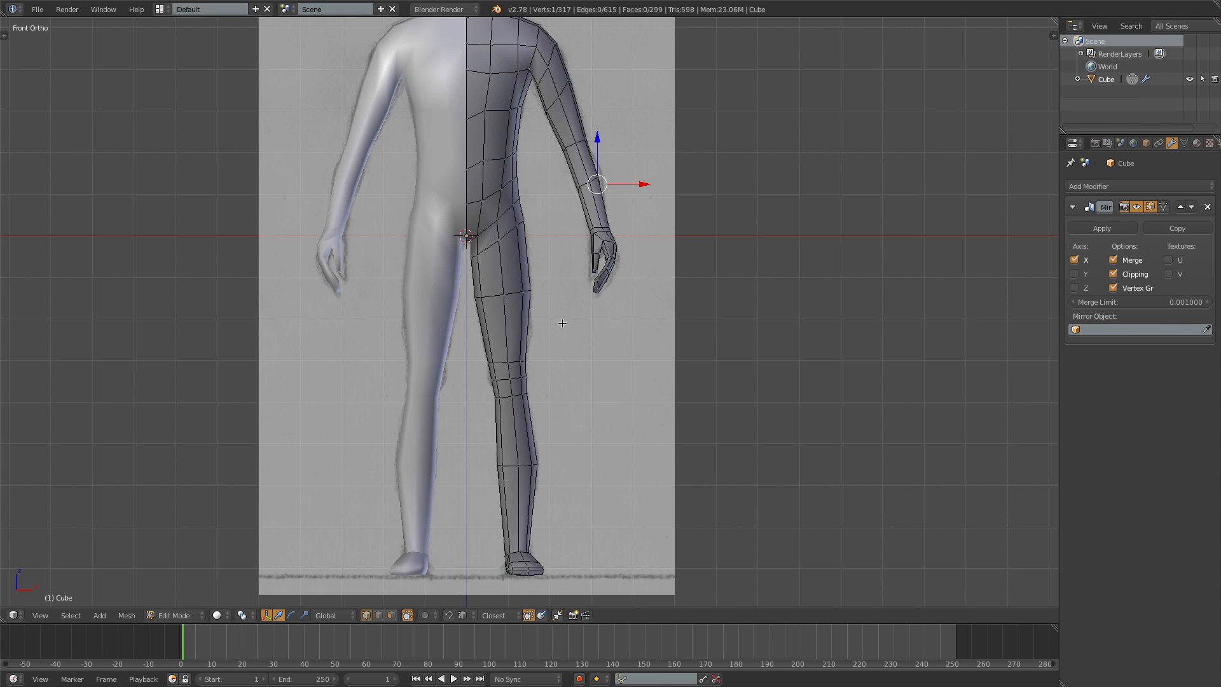
shift+middle_drag(575, 181, 540, 359)
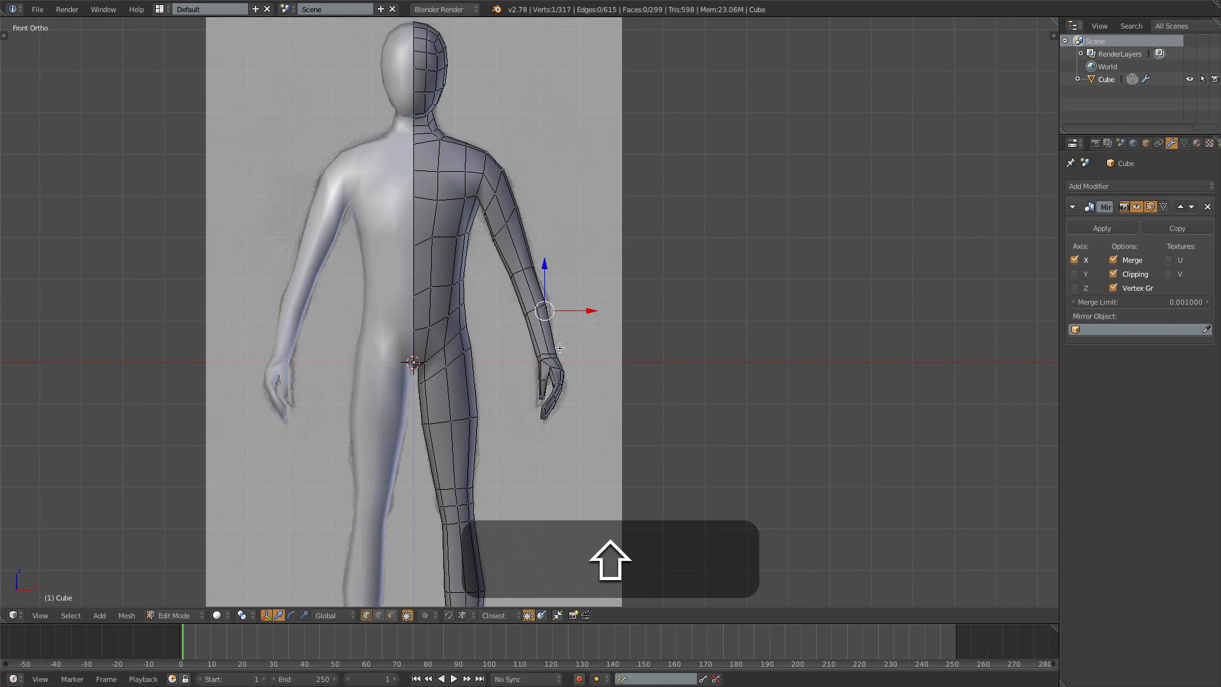
scroll(559, 299, up, 2)
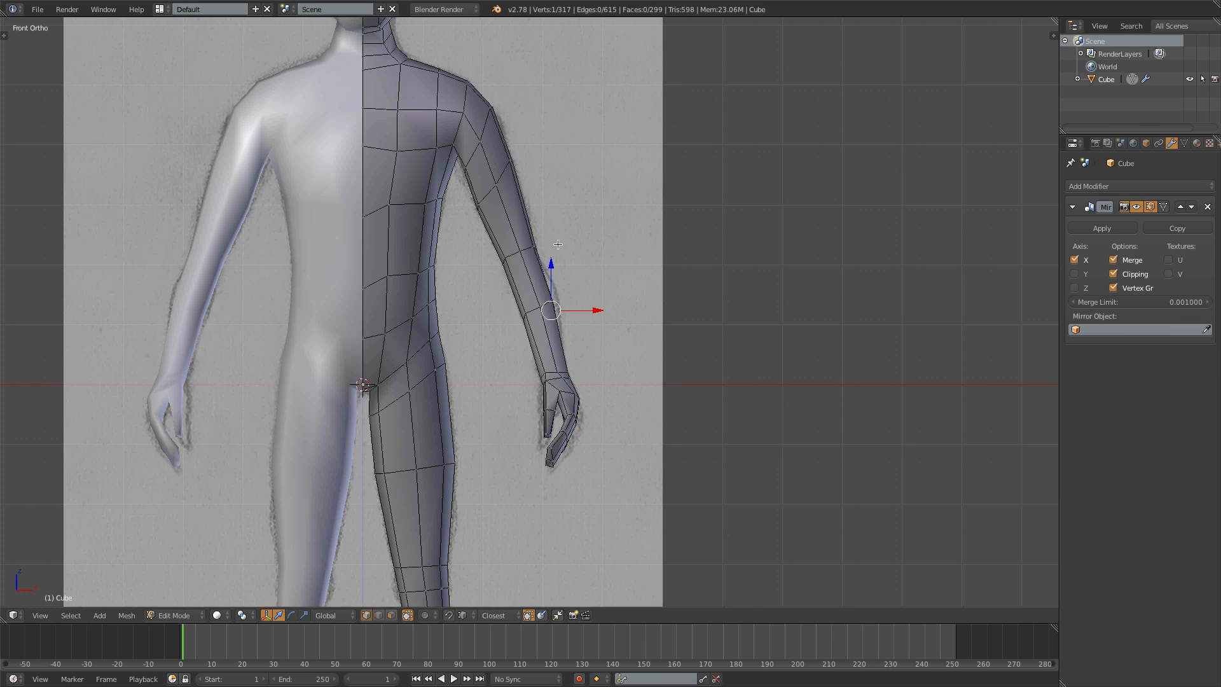
key(z)
key(ctrl+r)
click(528, 245)
click(542, 251)
key(ctrl+r)
click(535, 253)
click(536, 252)
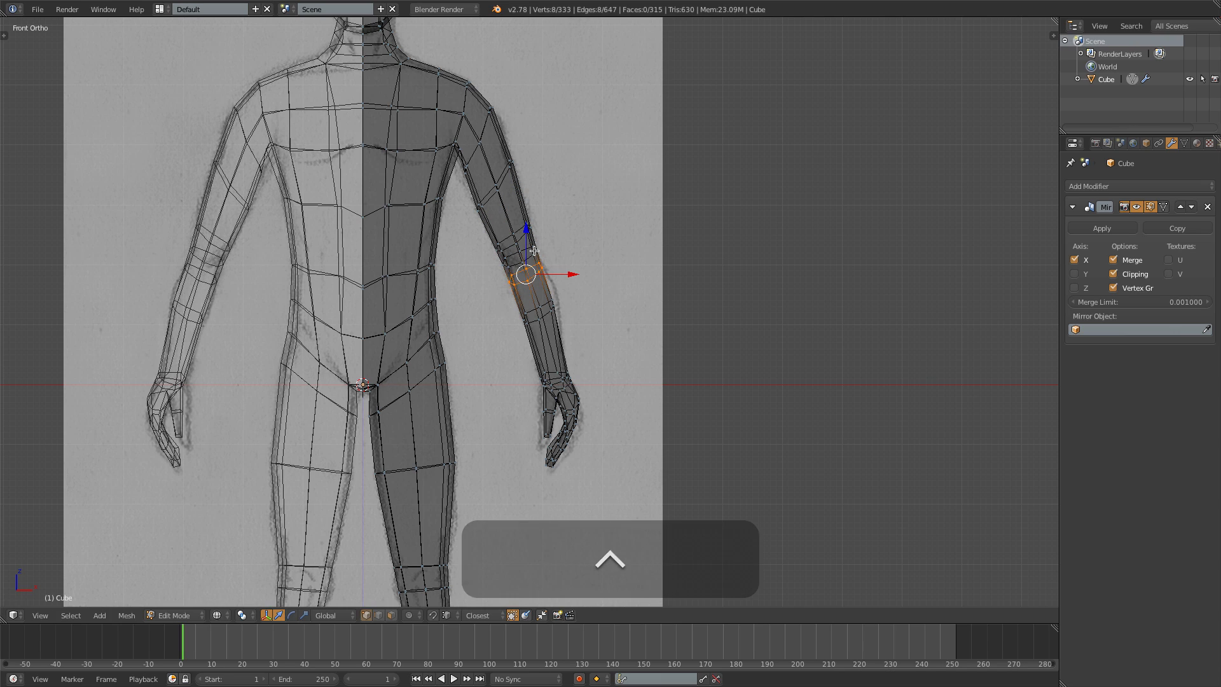
Step: Select the edge loop around the elbow and scale it up slightly
alt+click(524, 249)
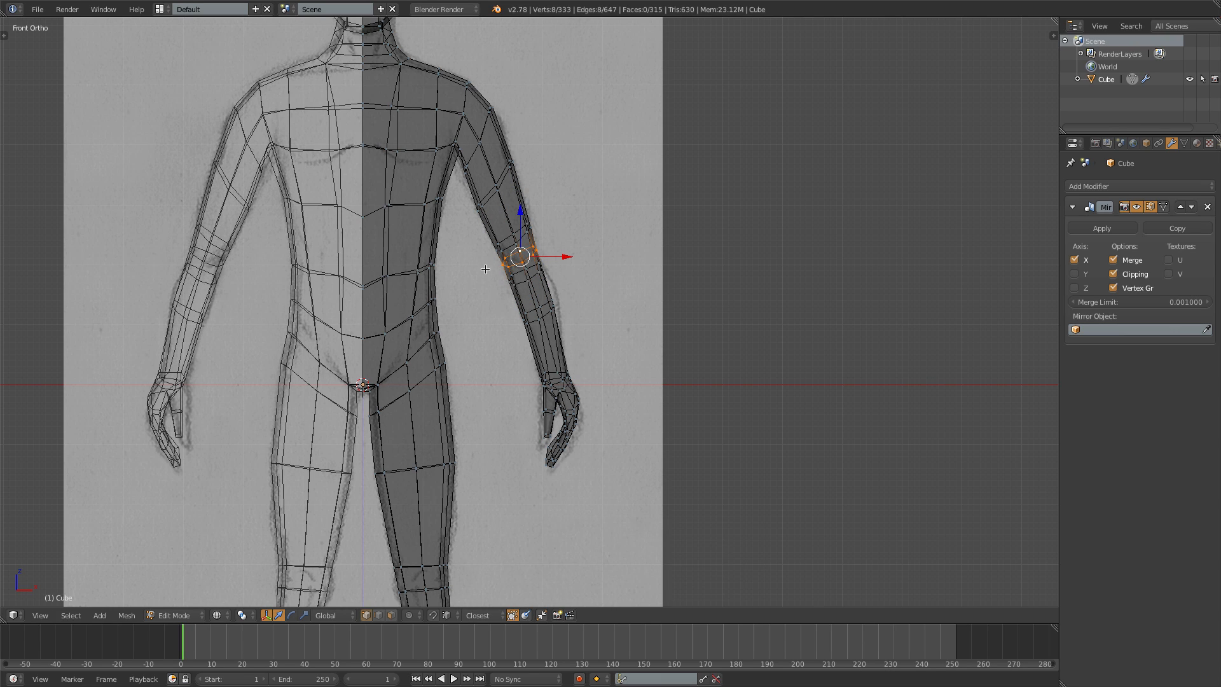
key(z)
scroll(532, 275, up, 2)
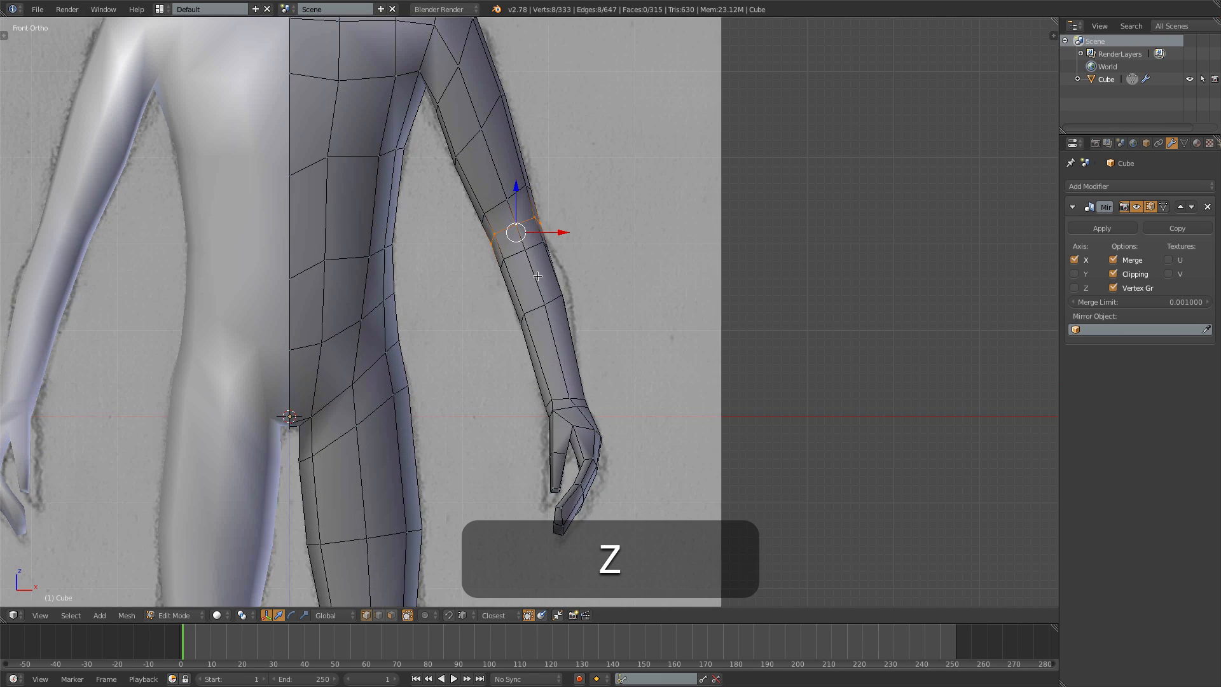
key(s)
click(633, 265)
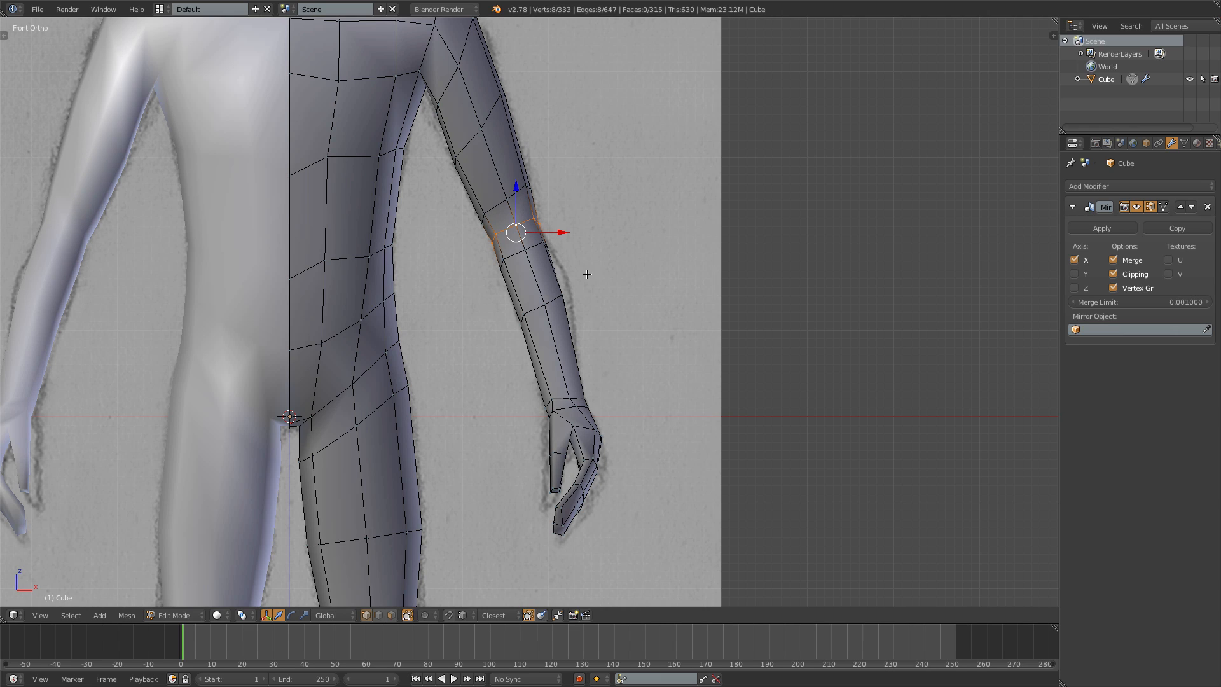
Step: Move the outer vertices just below the elbow outward to match the sketched forearm outline
key(z)
key(a)
key(b)
drag(553, 265, 557, 271)
key(g)
click(562, 271)
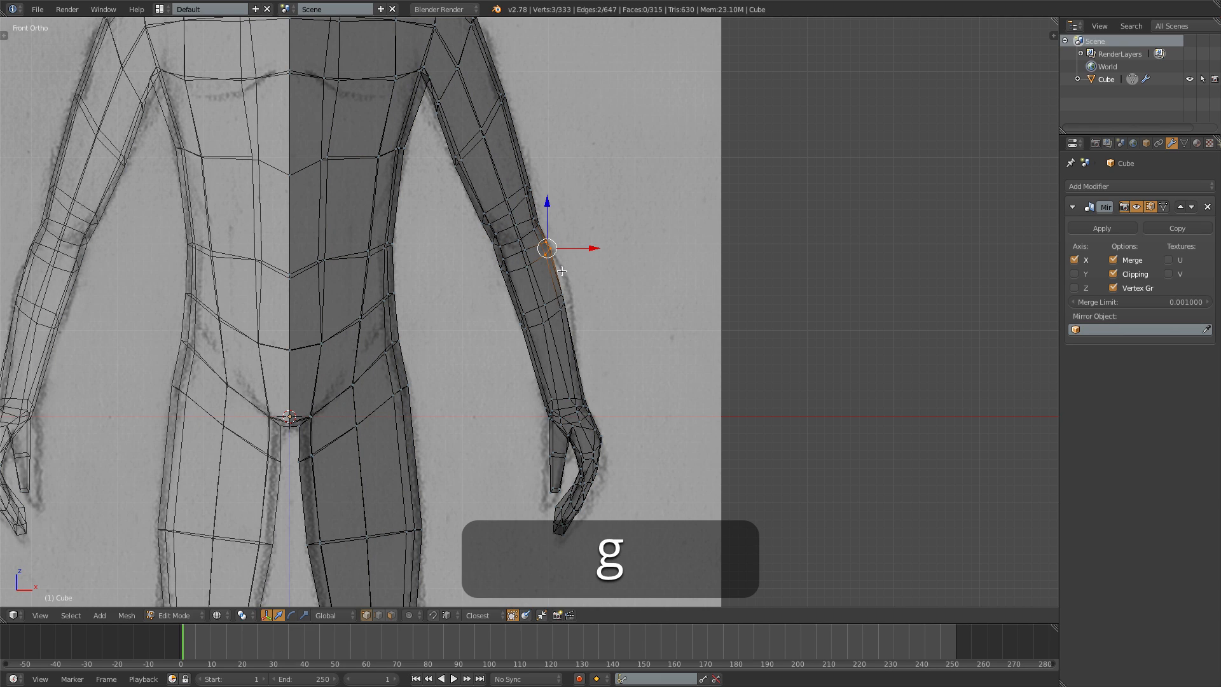
key(z)
Step: Reposition the edge loops below and above the knee to fit the front sketch
scroll(487, 393, down, 3)
shift+middle_drag(478, 412, 494, 151)
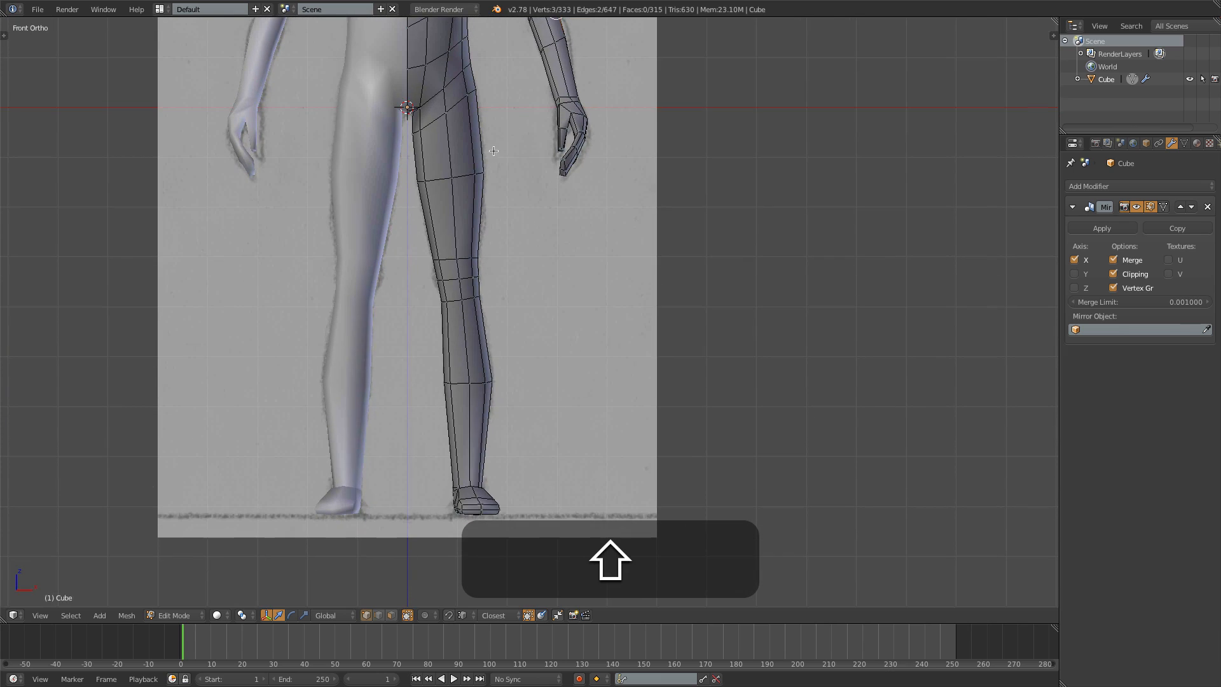
scroll(441, 276, up, 2)
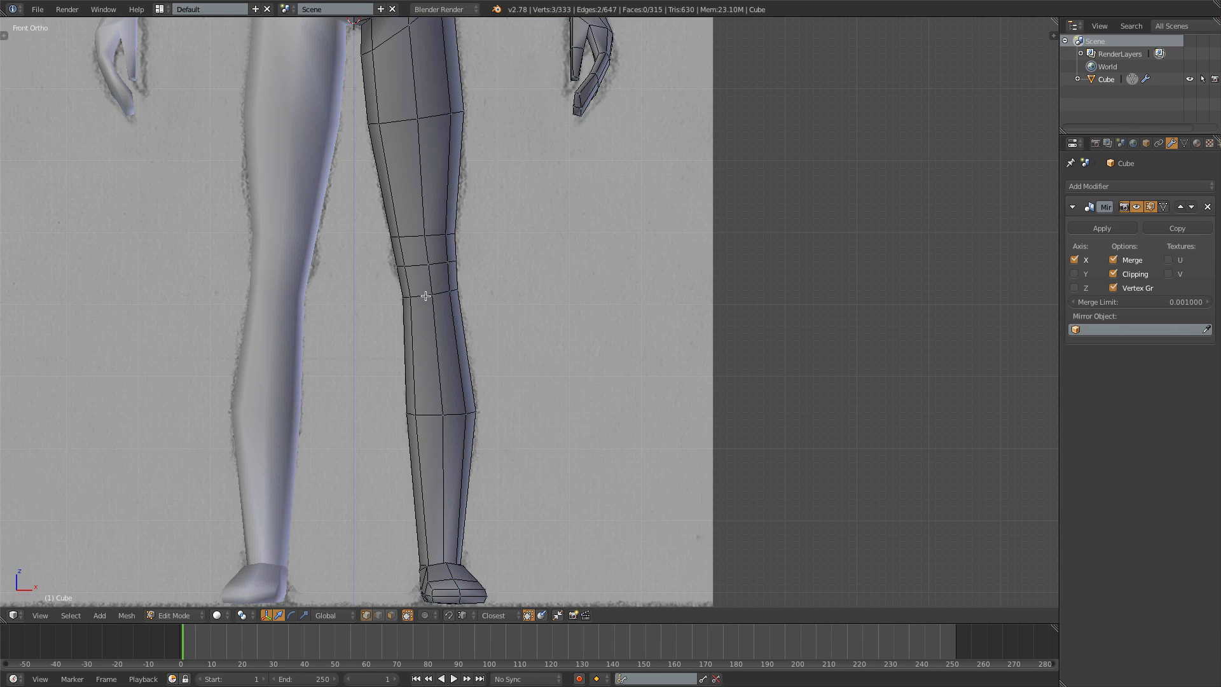
alt+right_click(425, 296)
key(g)
click(479, 302)
alt+right_click(437, 237)
key(g)
click(448, 248)
Step: Add an edge loop around the upper calf and scale it to match the sketched outline
key(ctrl+r)
double_click(461, 354)
key(s)
click(520, 365)
Step: Add an edge loop around the lower shin and scale it up by about 1.03
key(ctrl+r)
double_click(486, 463)
key(ctrl+s)
key(s)
right_click(502, 467)
key(s)
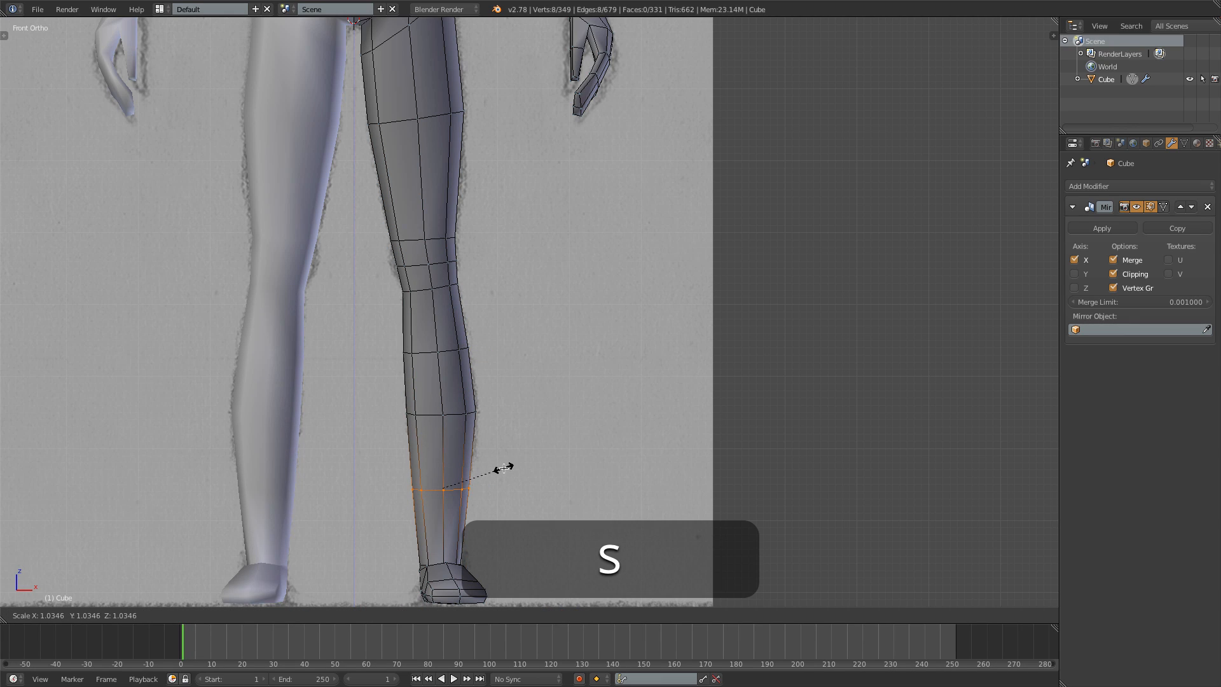
click(503, 468)
middle_drag(503, 468, 509, 414)
key(KP_3)
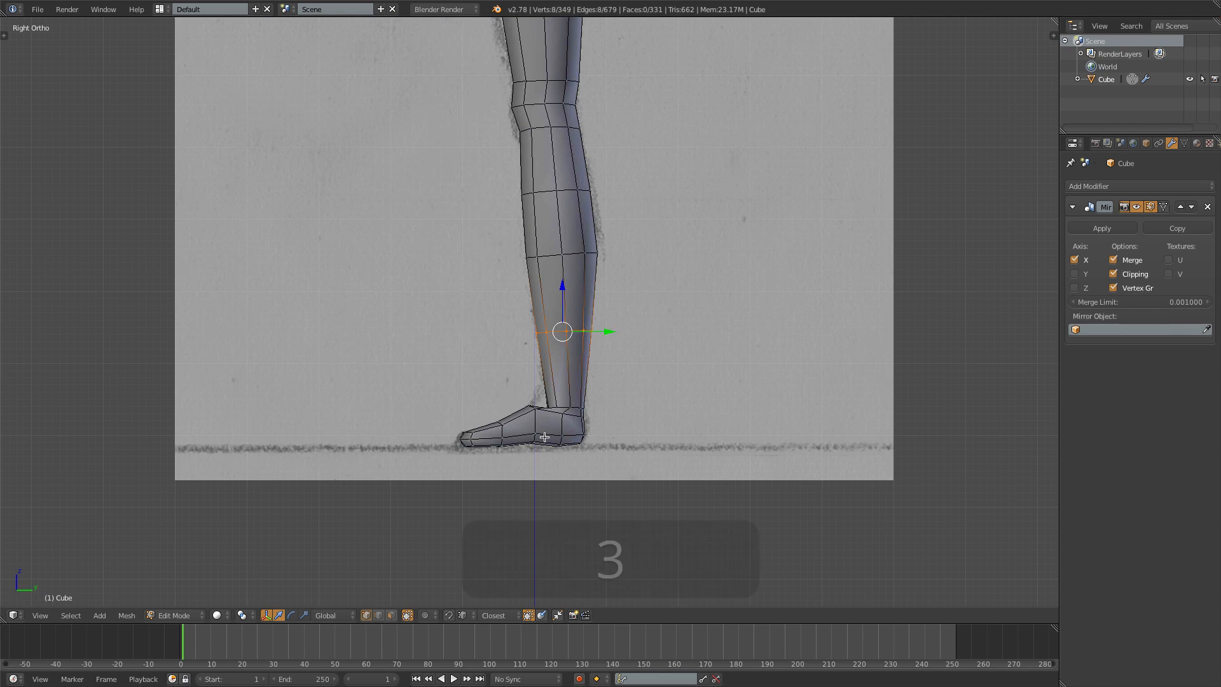
Step: Raise the ankle edge loop, then scale and reposition it to match the side sketch
key(a)
key(z)
key(b)
drag(540, 401, 589, 416)
key(g)
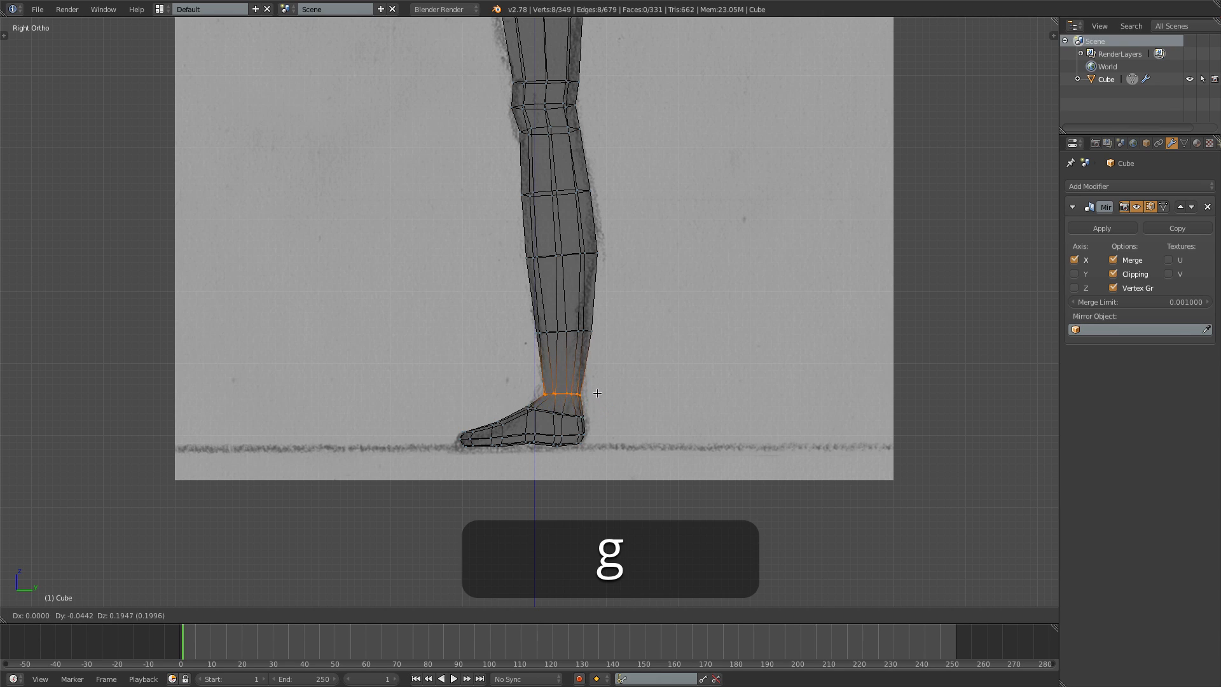
click(595, 390)
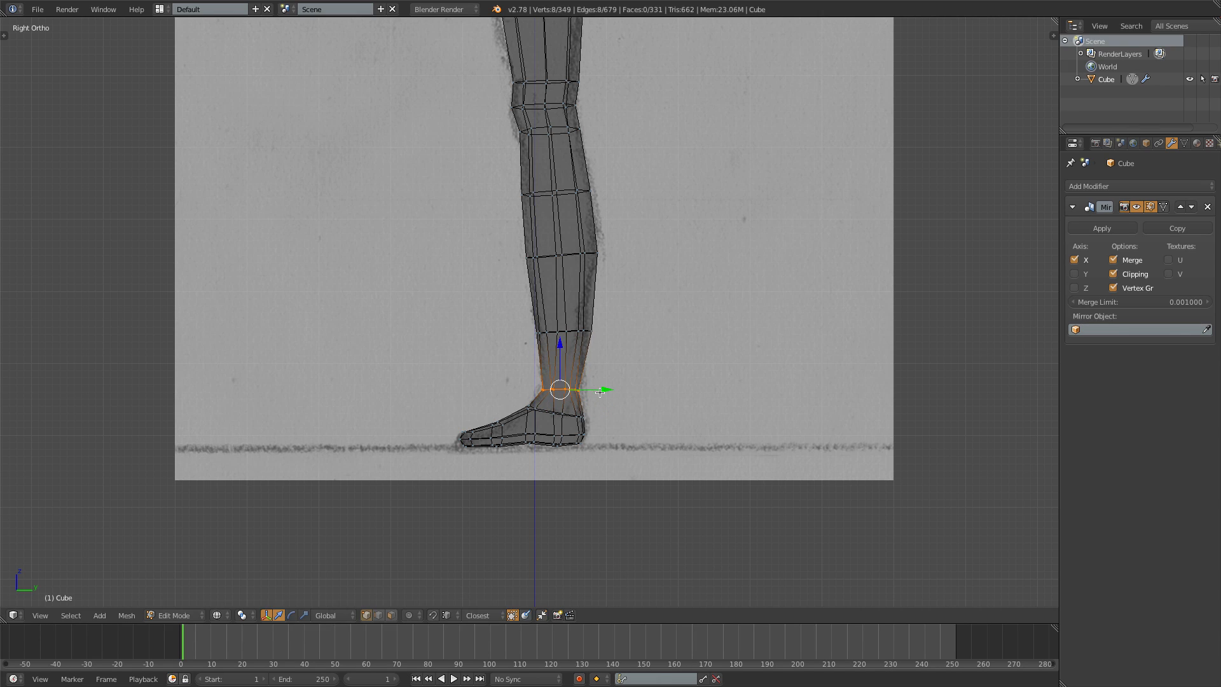
key(s)
click(603, 394)
key(g)
click(602, 400)
Step: Reposition the ankle edge loop sideways to fit the front sketch
key(z)
key(1)
key(g)
click(564, 409)
Step: Add an edge loop around the lower thigh, then scale and move it to match the front sketch
key(shift+g)
shift+middle_drag(474, 205, 513, 468)
key(ctrl+r)
click(485, 245)
right_click(548, 258)
key(s)
key(g)
click(485, 218)
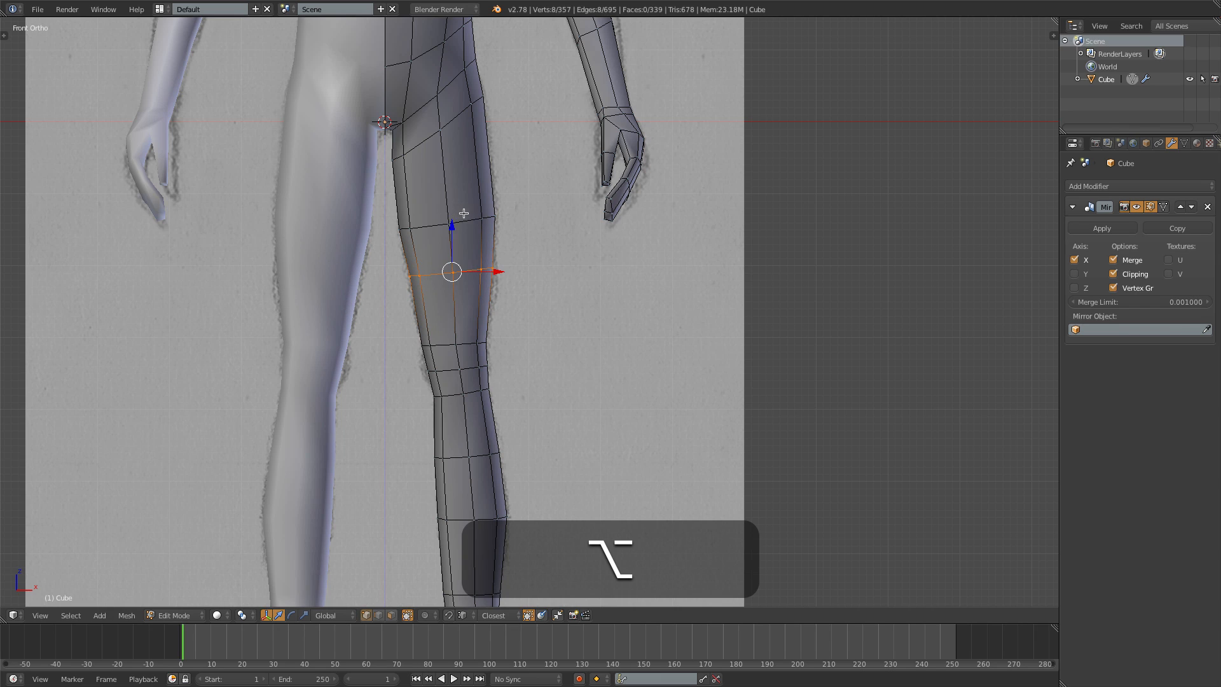
Step: Reposition the mid-thigh edge loop above the new one to even out the spacing
alt+right_click(457, 221)
key(g)
click(533, 211)
Step: Move the centre-line vertices of the abdomen in wireframe to smooth the torso's horizontal edge flow
key(shift+c)
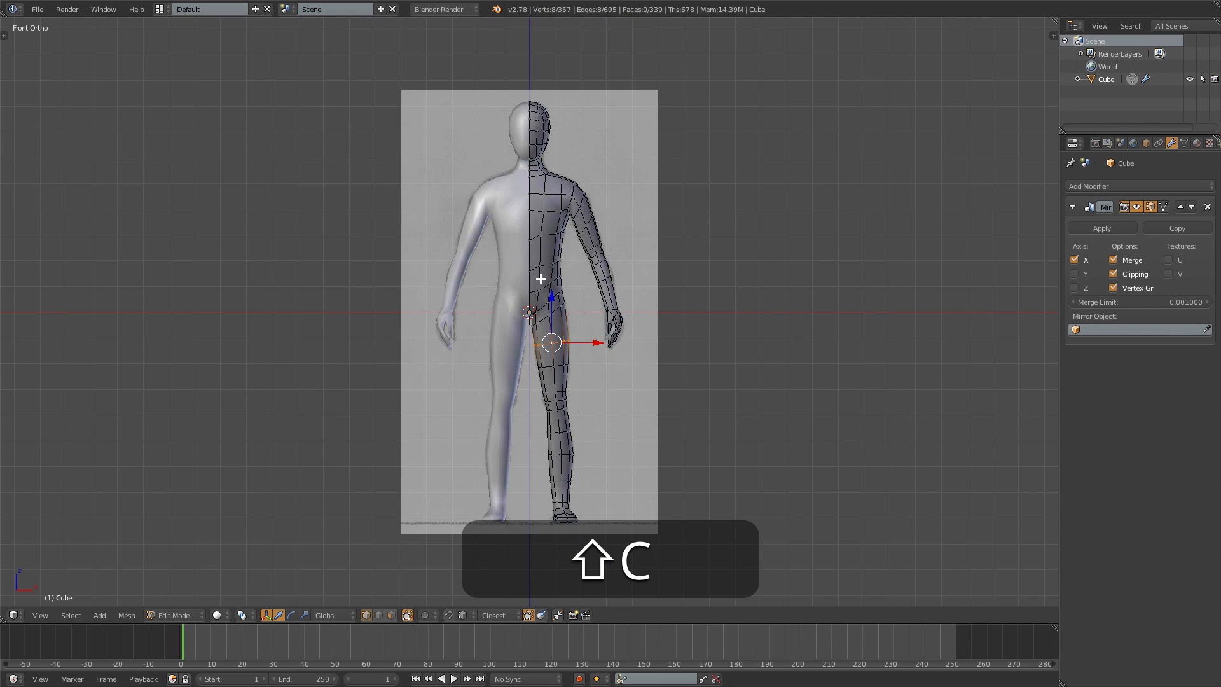
scroll(541, 278, up, 5)
shift+middle_drag(542, 248, 528, 398)
key(z)
key(a)
key(b)
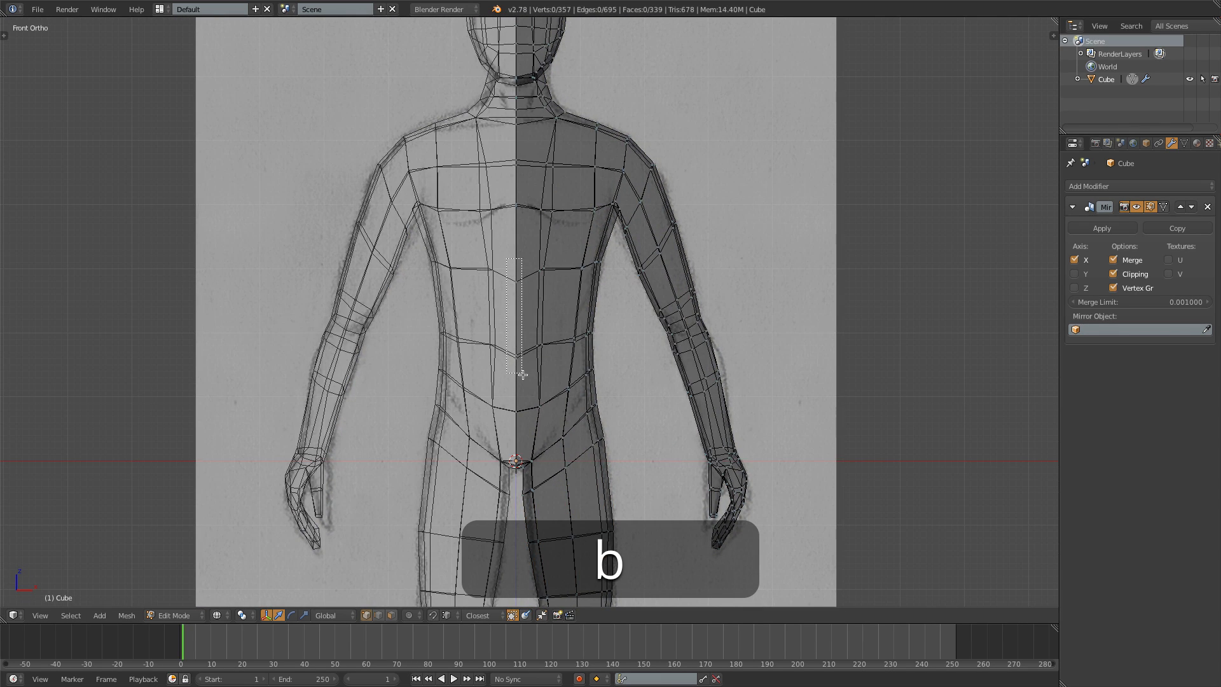
drag(502, 267, 529, 366)
key(g)
click(526, 367)
Step: Add a horizontal edge loop around the torso just below the chest line and scale it to fit the sketch
key(ctrl+r)
click(581, 243)
click(664, 252)
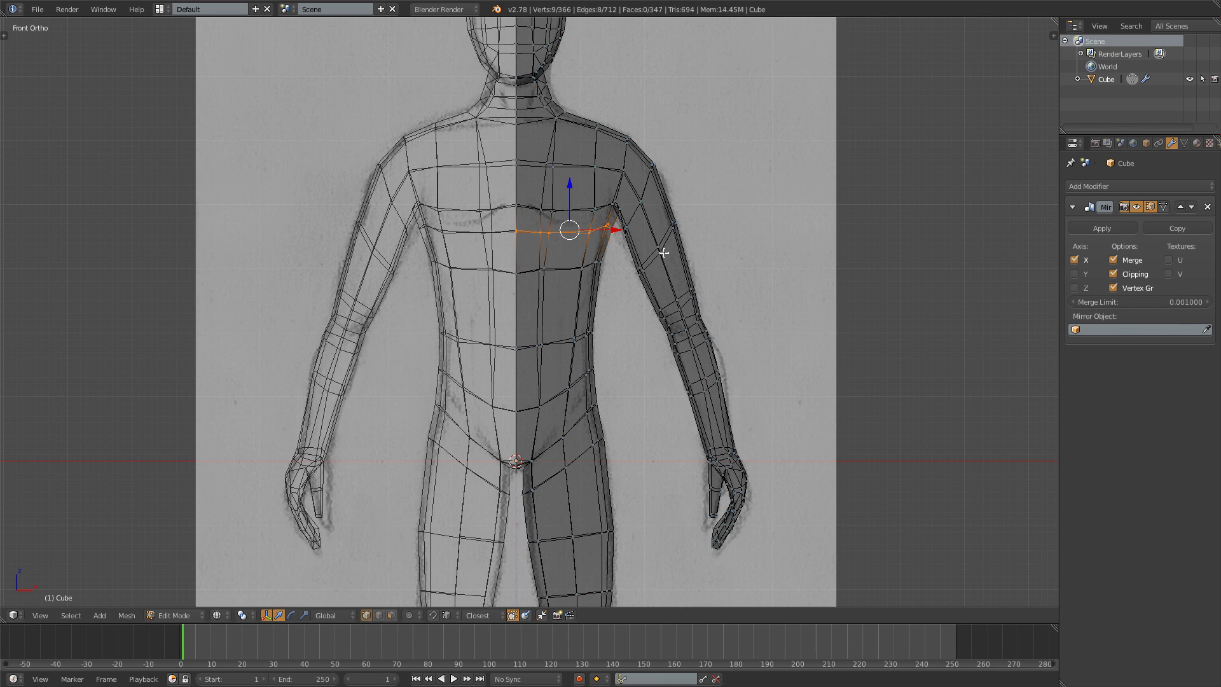
key(s)
click(646, 245)
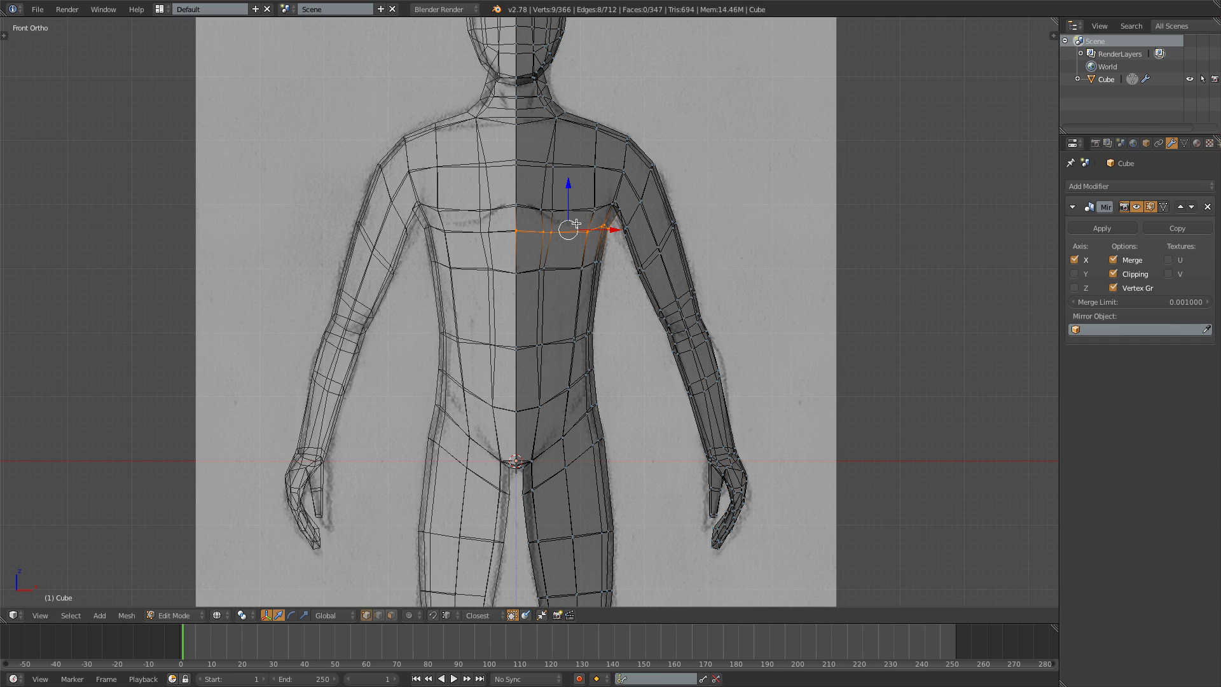
key(a)
key(b)
drag(592, 194, 625, 236)
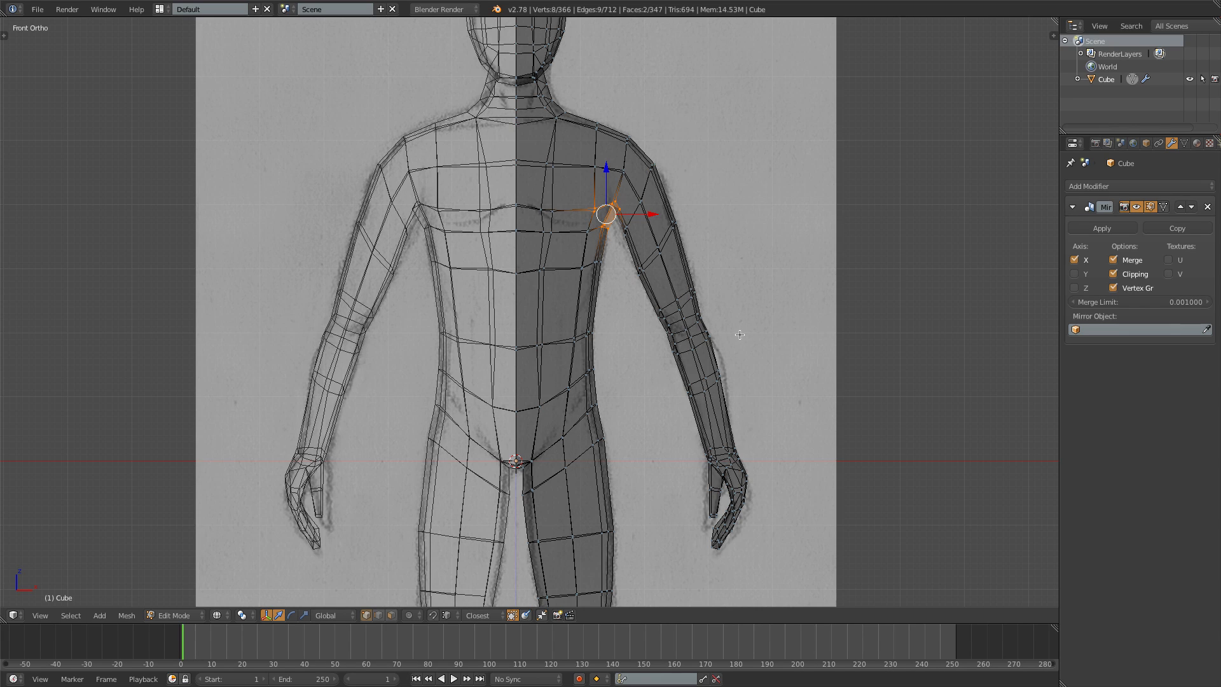
Step: Return the mesh to solid shading with nothing selected and frame the whole figure
key(z)
key(a)
key(Home)
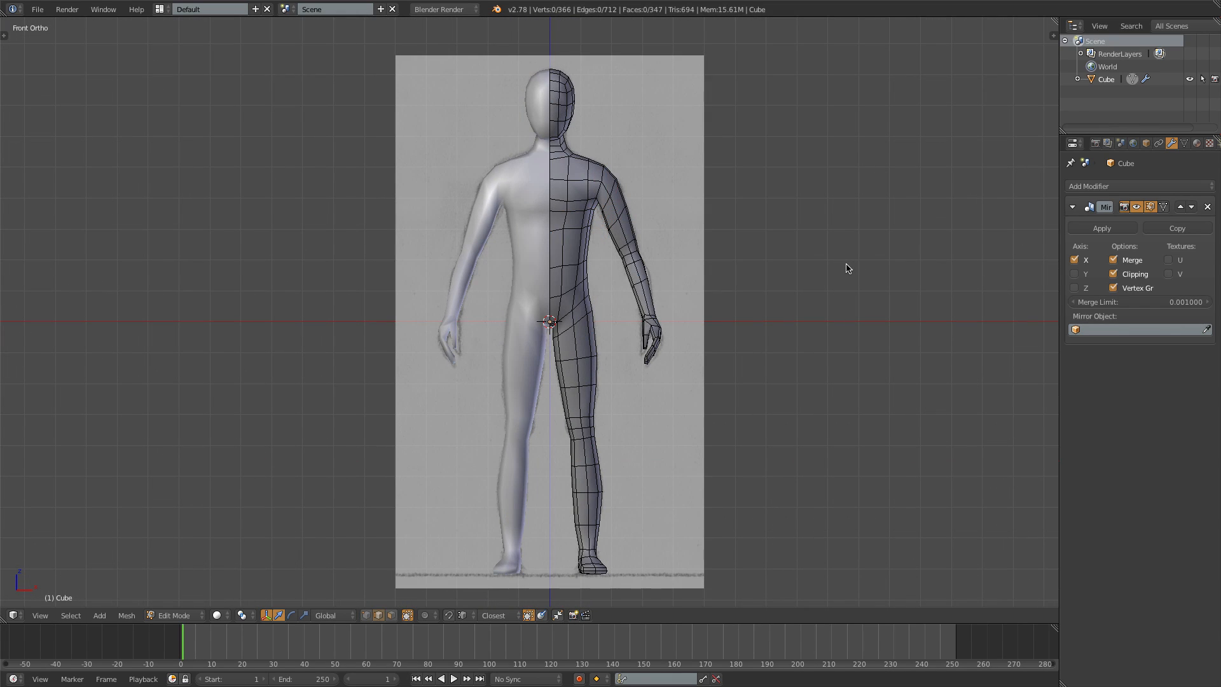